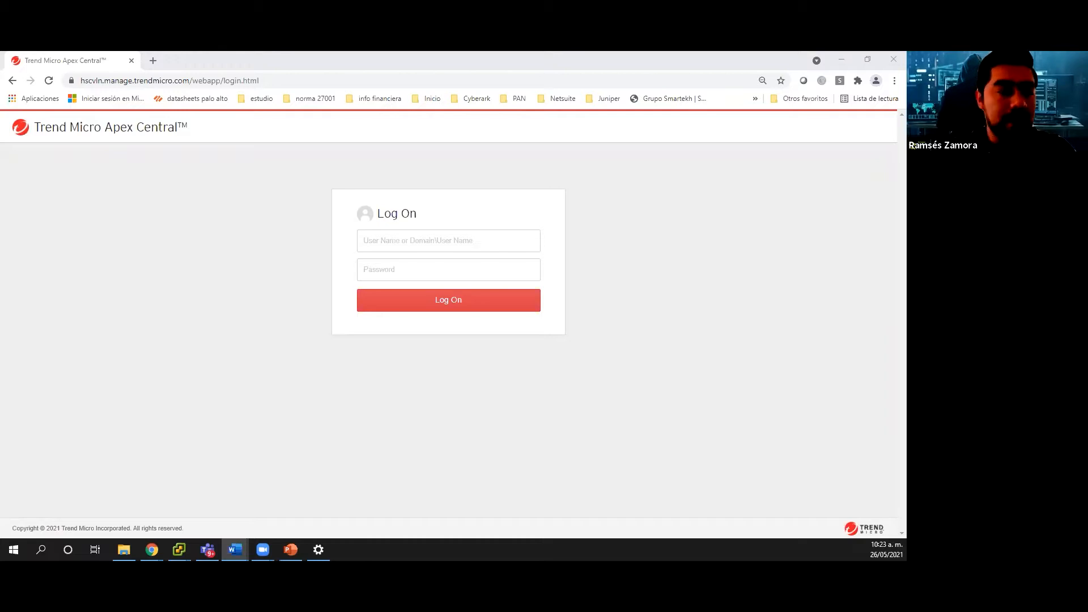
Log on to the Trend Micro Apex Central console with the account's user name and password.
left_click(398, 248)
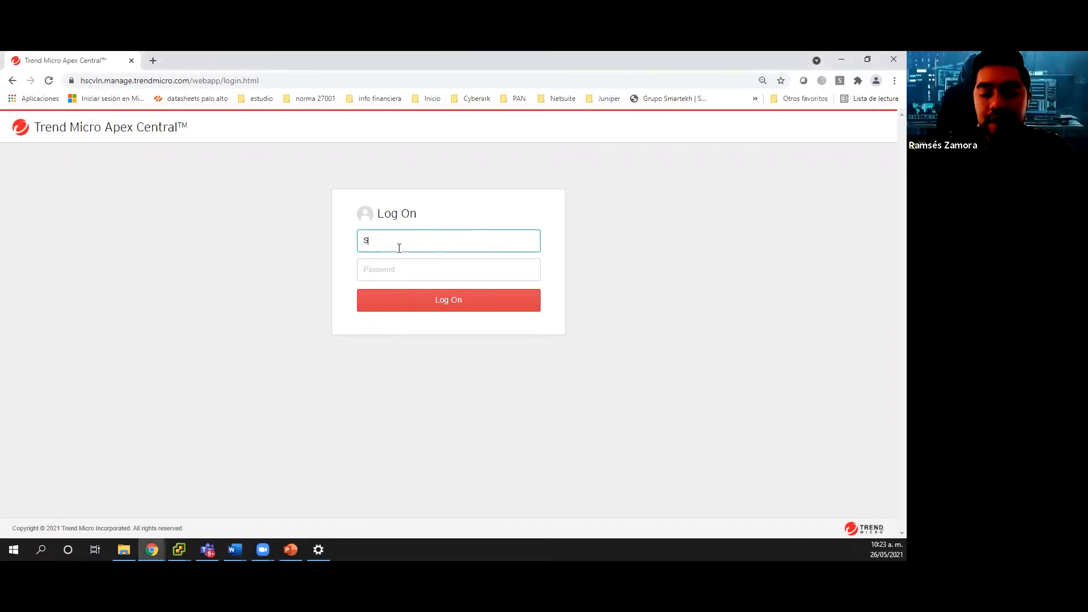
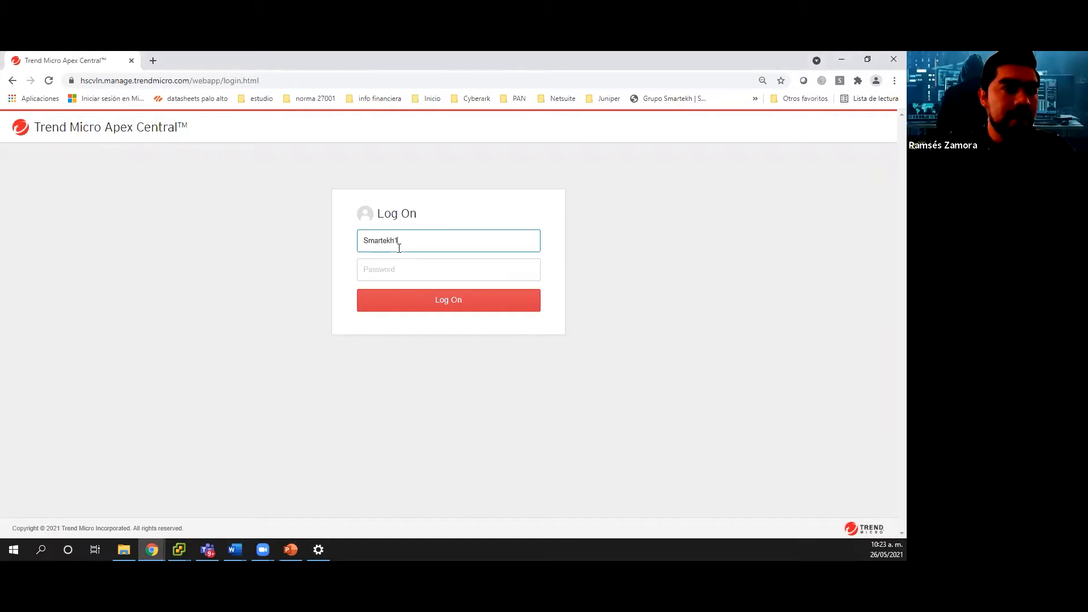
key("Return")
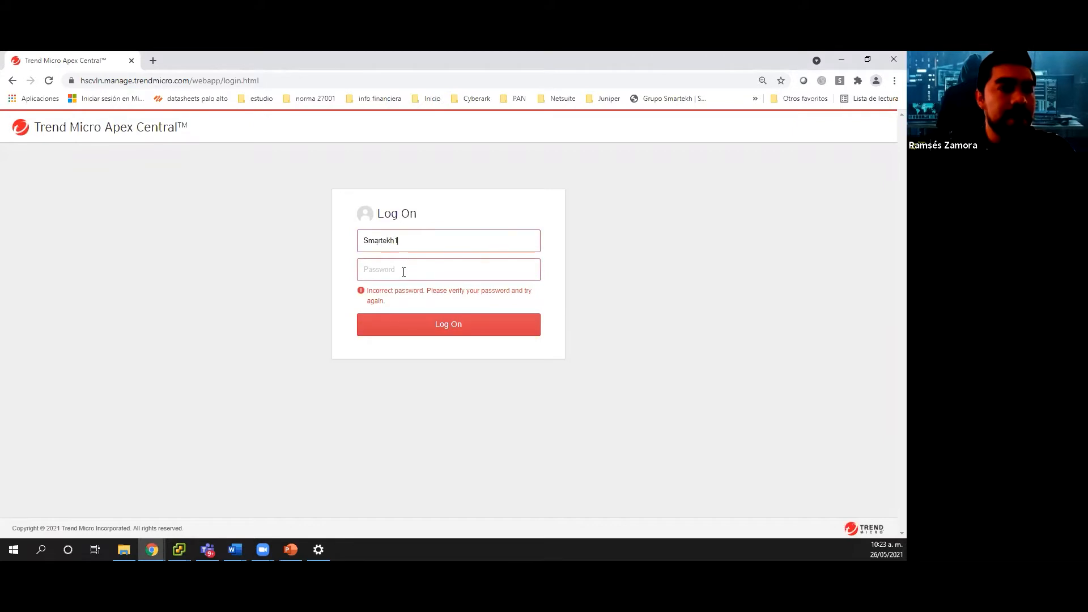
key("Return")
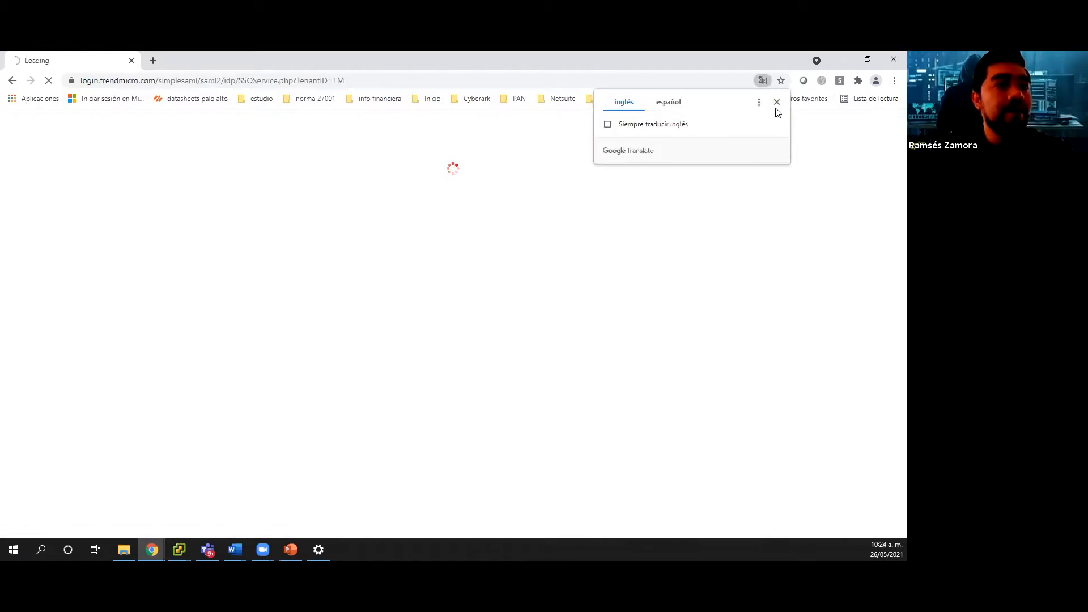
left_click(448, 282)
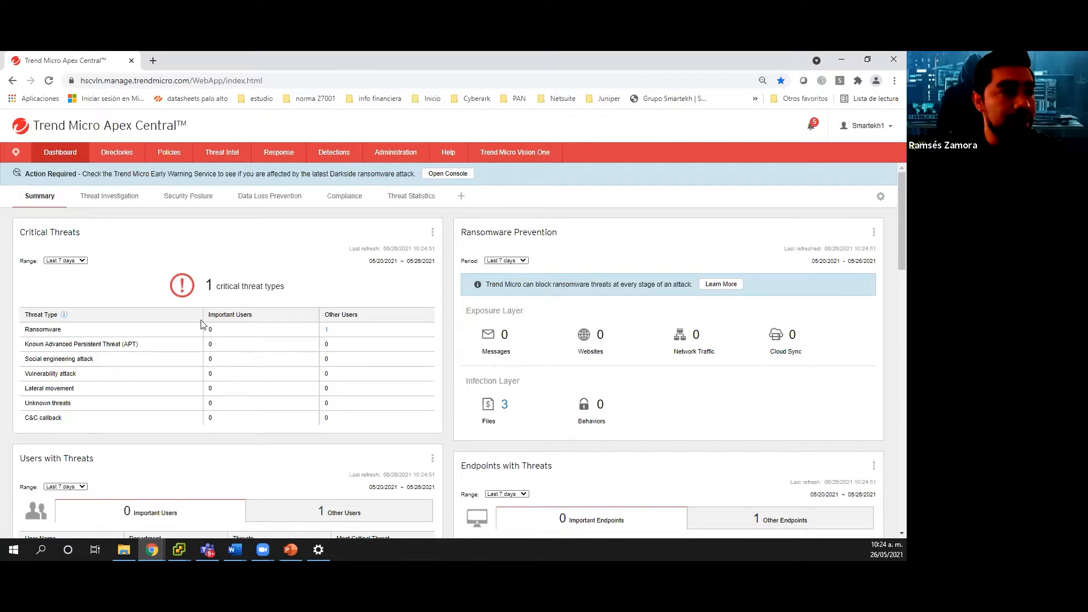
Create a new Apex One Security Agent policy named "Best Practice Workshop".
mouse_move(169, 153)
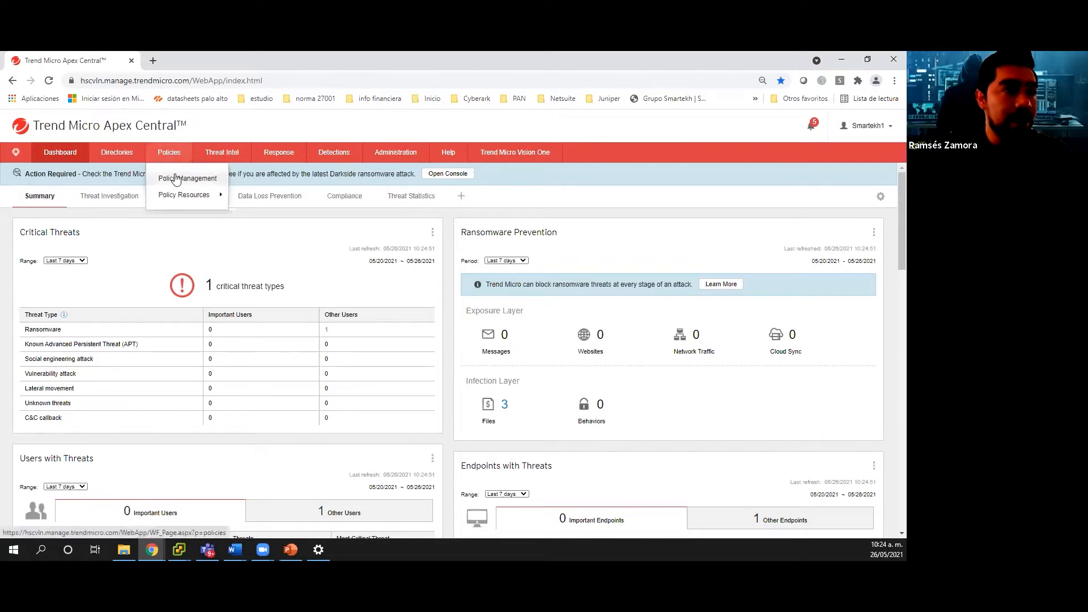
left_click(176, 179)
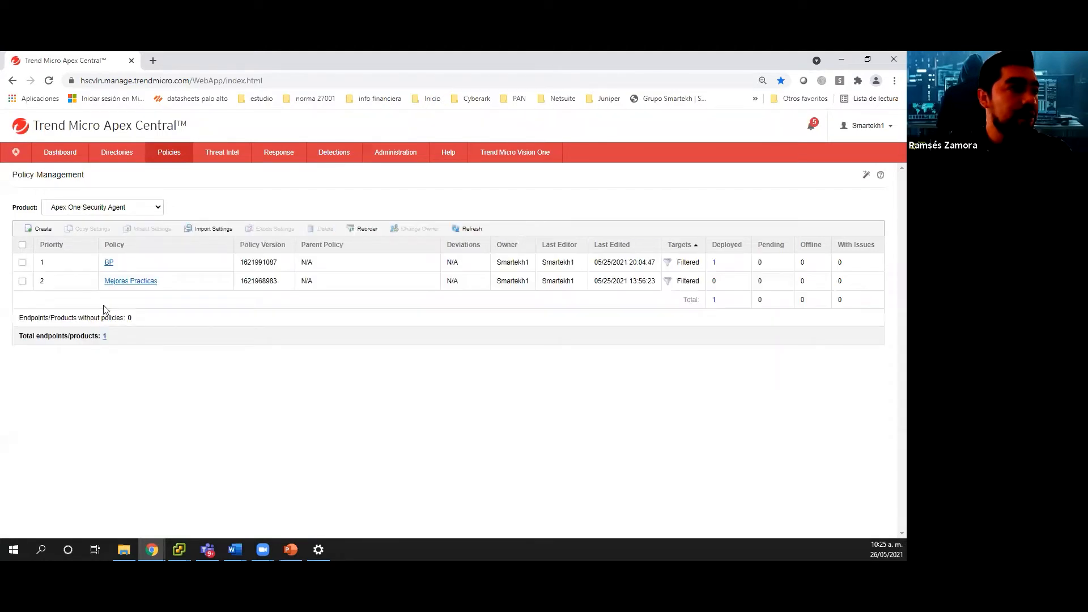
left_click(43, 229)
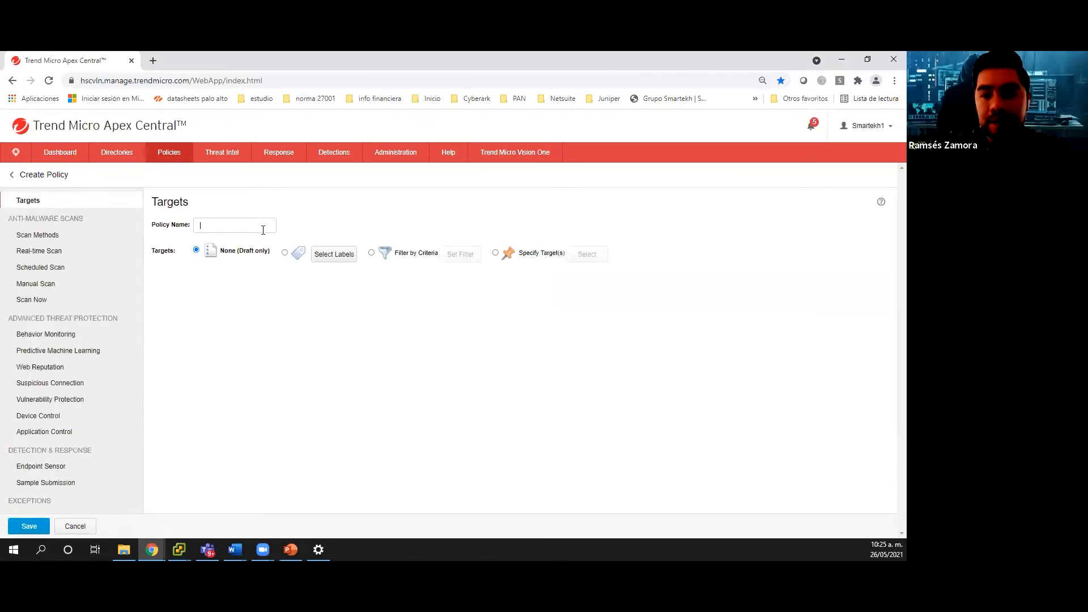
type("Best Practi")
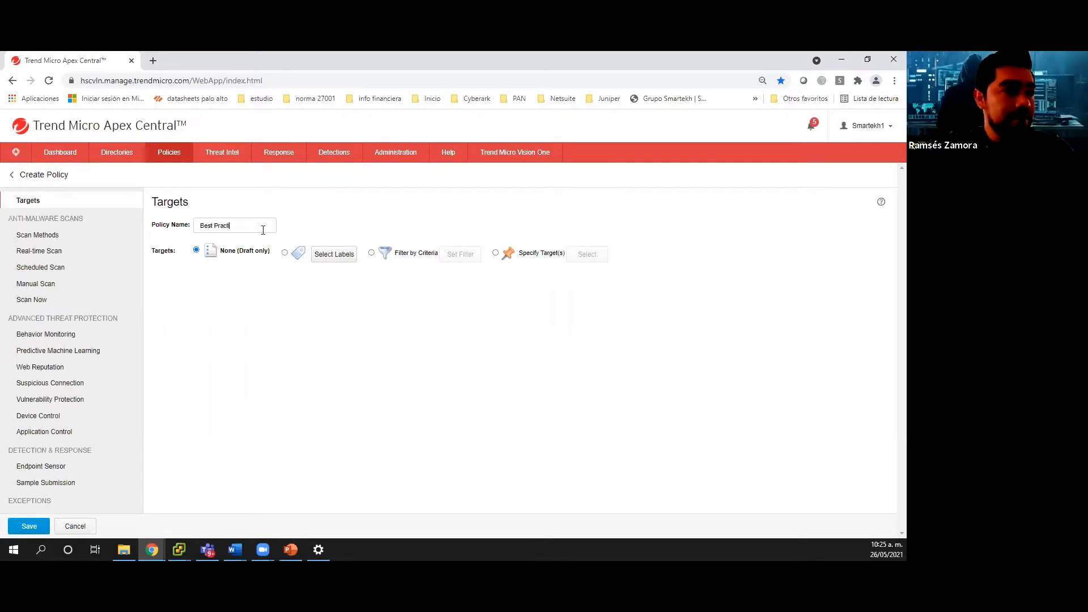
type("ce Workshop")
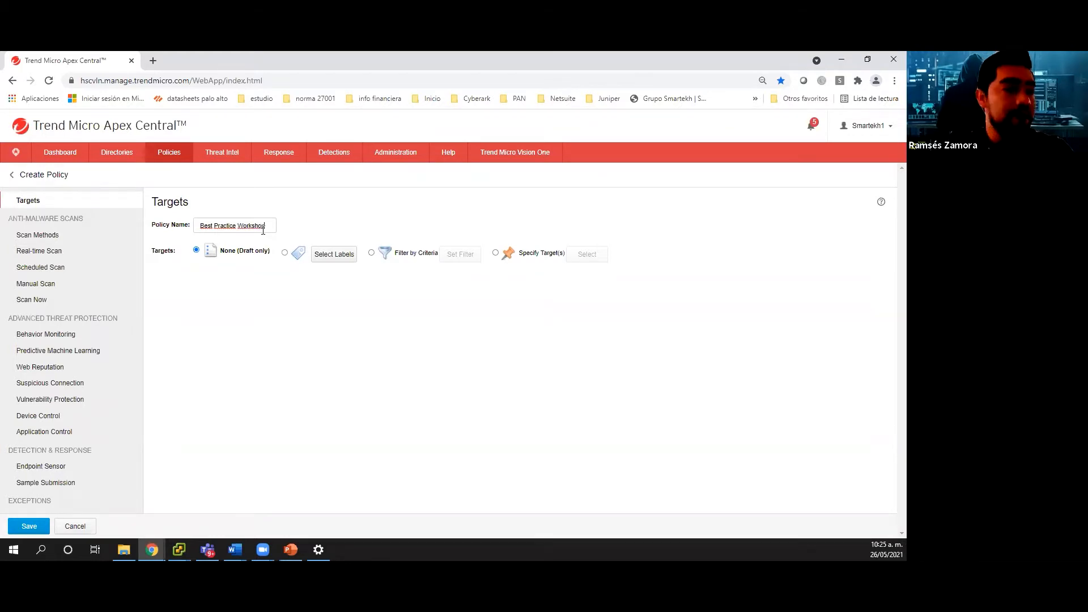
Assign the policy's targets by criteria, using the Product Directory with the Apex Central as a Service folder selected.
left_click(371, 255)
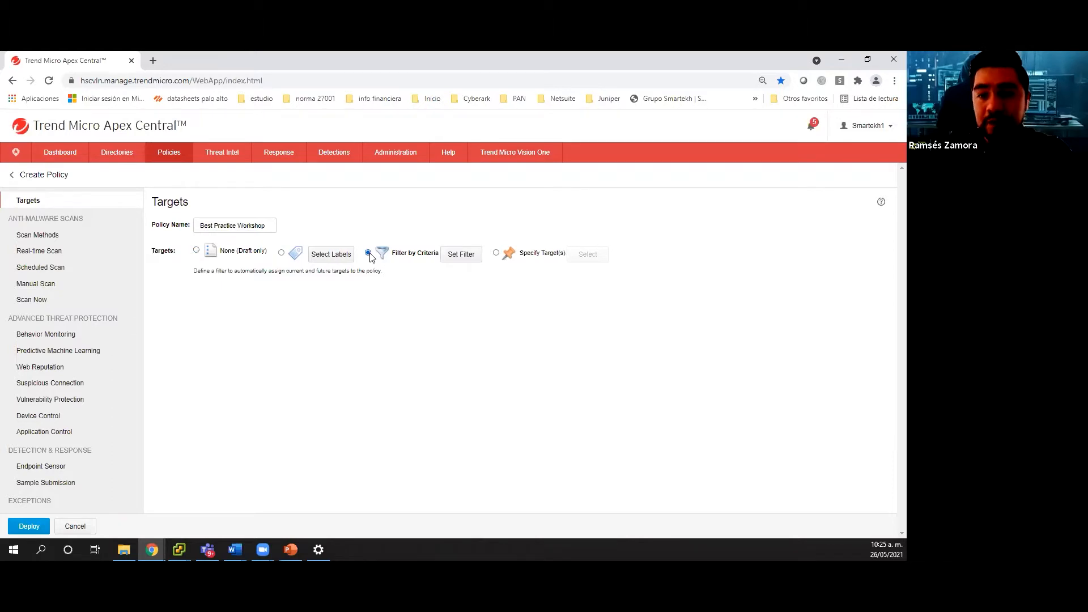
left_click(464, 256)
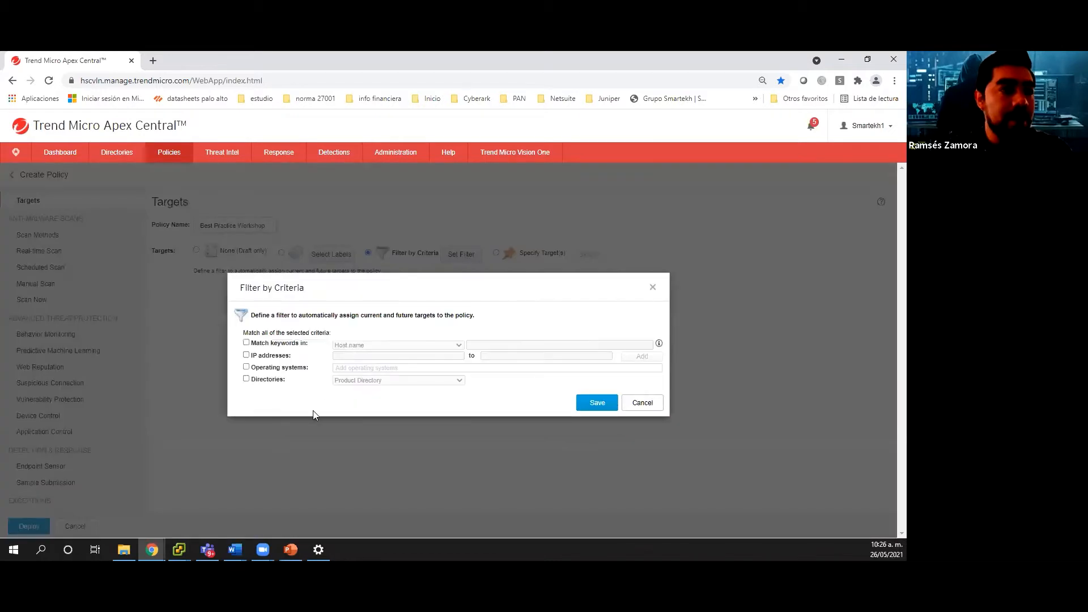
left_click(246, 379)
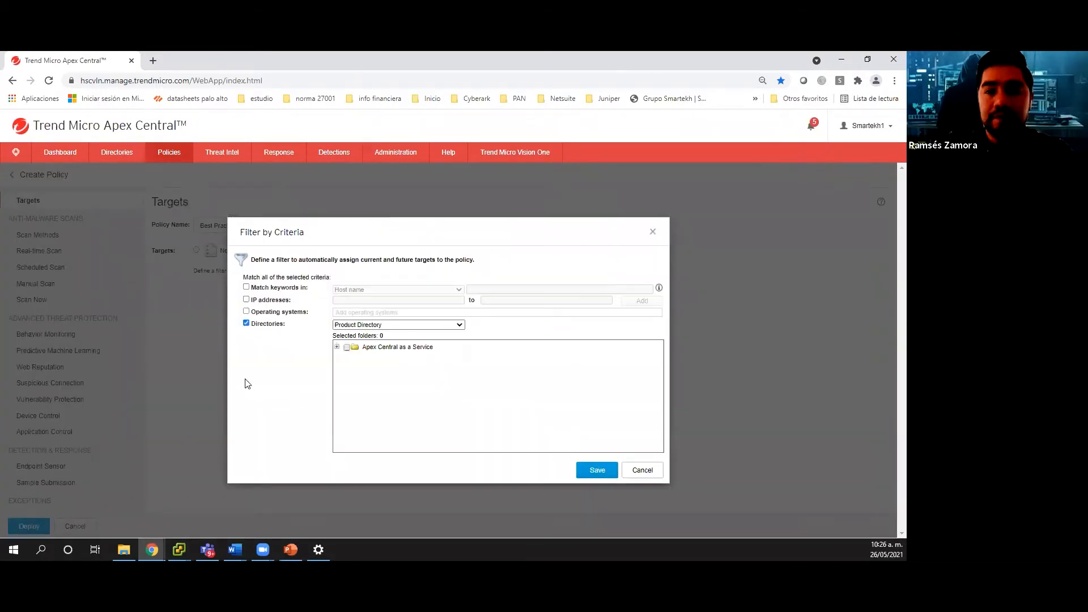
left_click(347, 347)
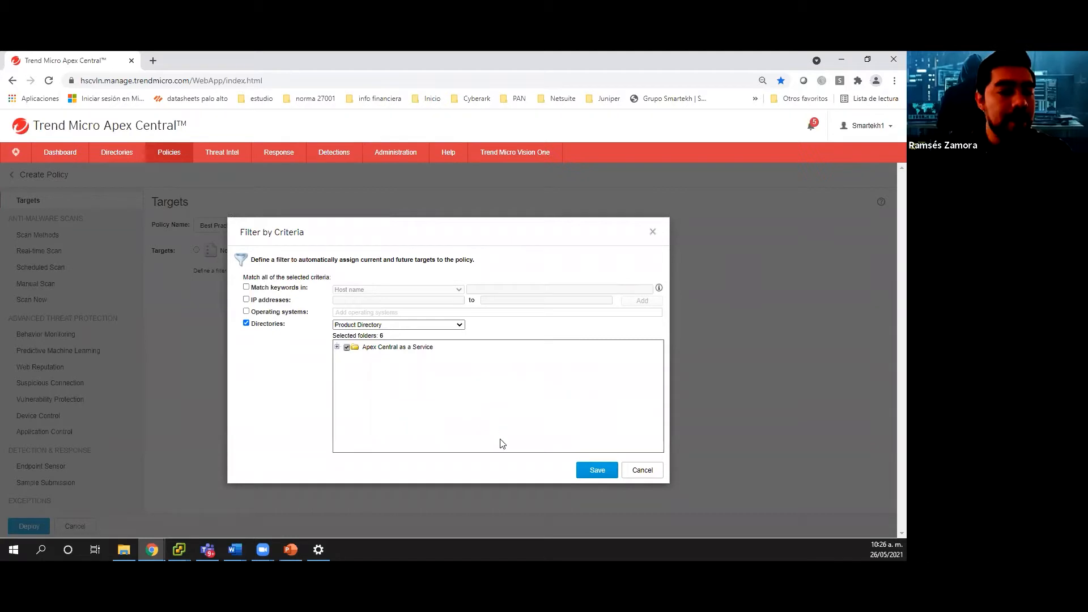
left_click(597, 469)
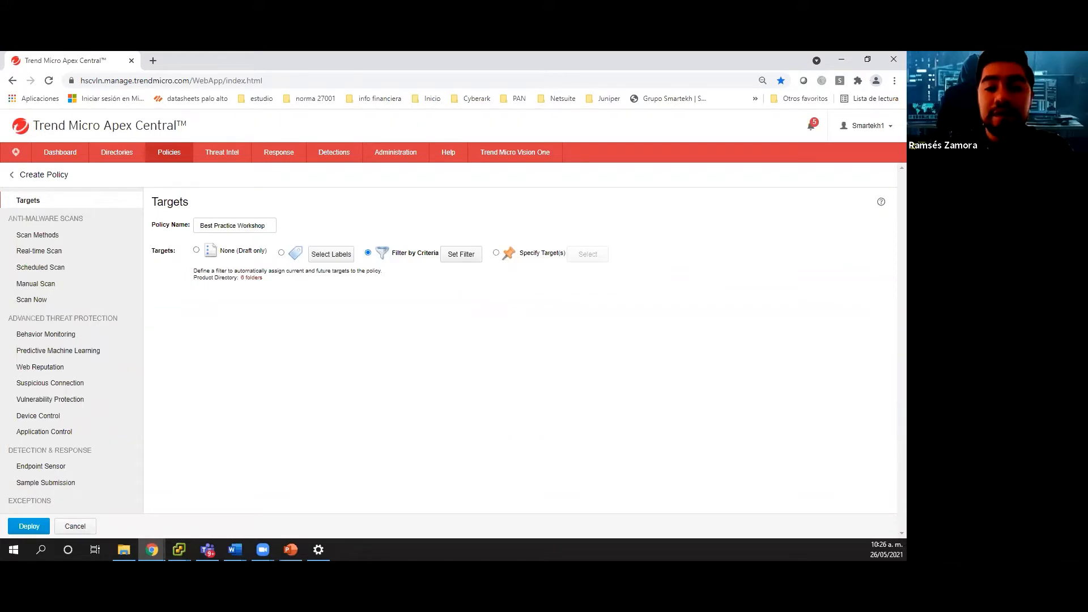
Check the policy's scan method, keeping Smart scan, and deploy the policy.
key("alt+Tab")
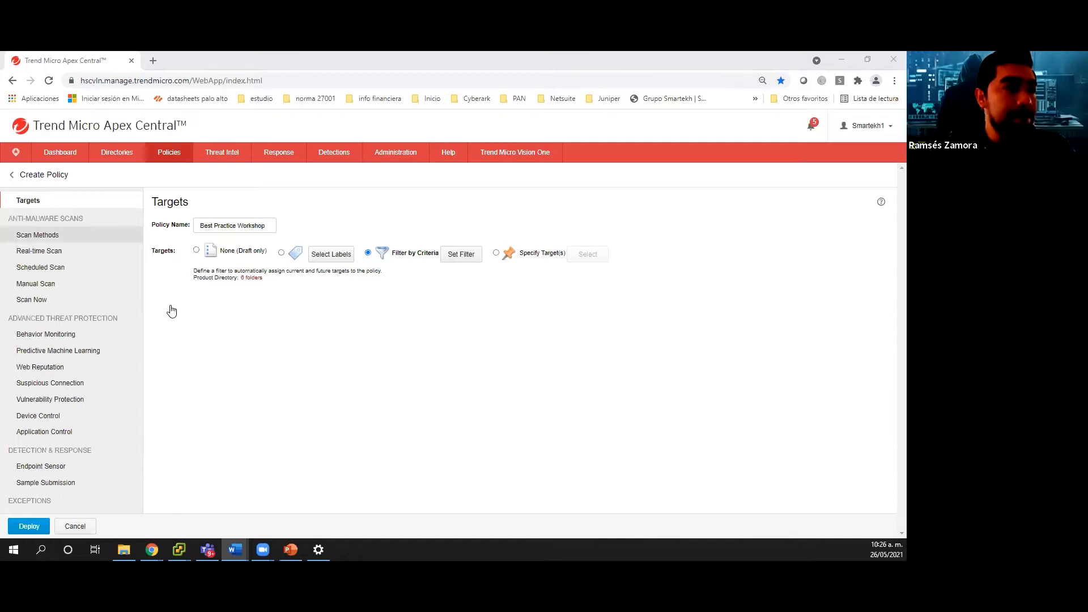
left_click(73, 237)
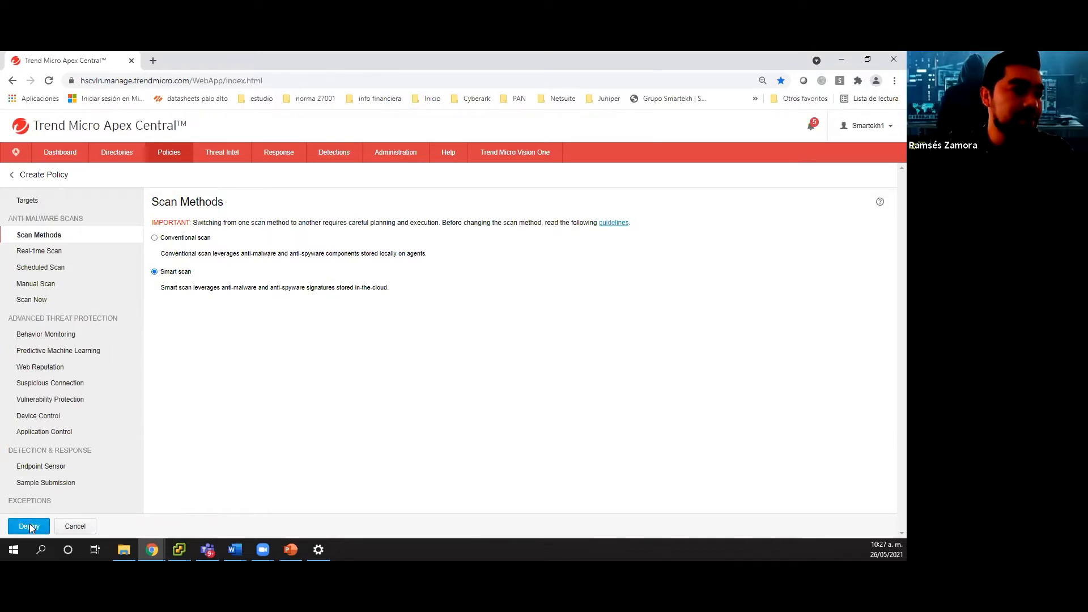
left_click(30, 525)
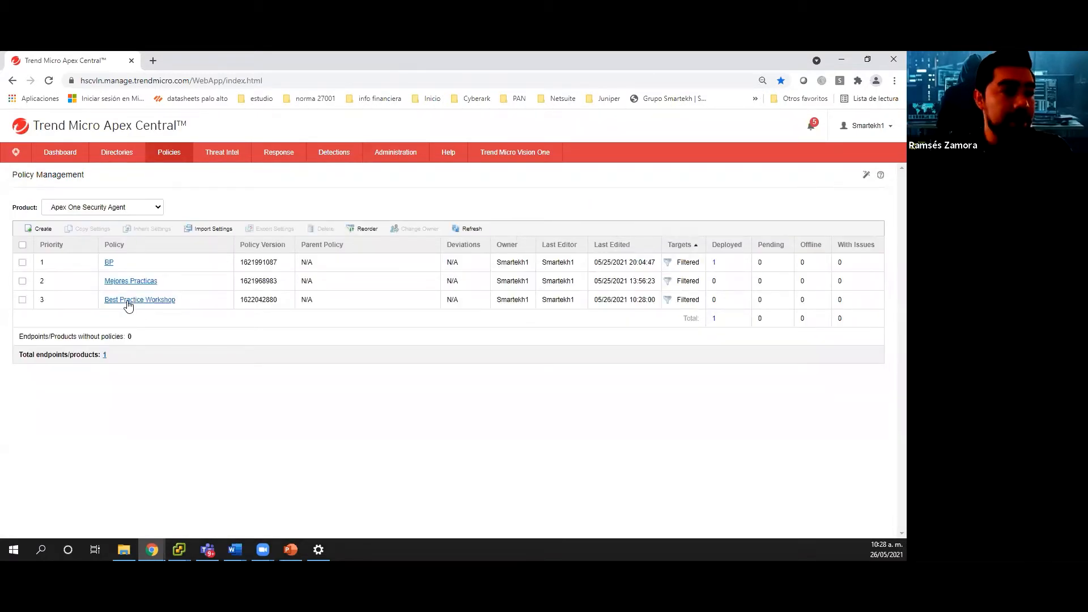
Edit the Best Practice Workshop policy and enable scanning of network drives in its Manual Scan settings.
left_click(128, 302)
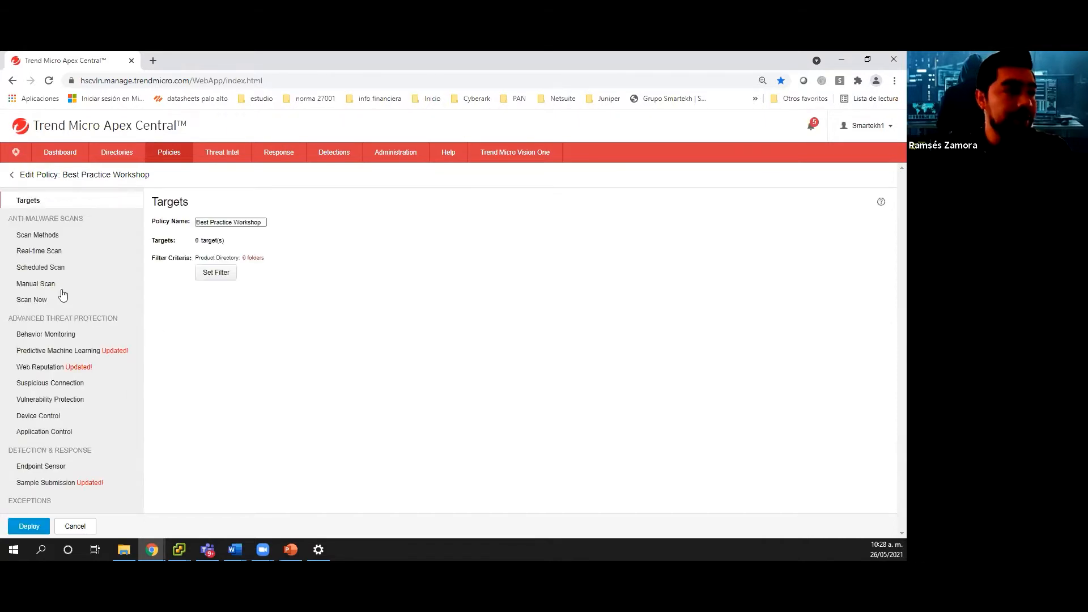
left_click(58, 287)
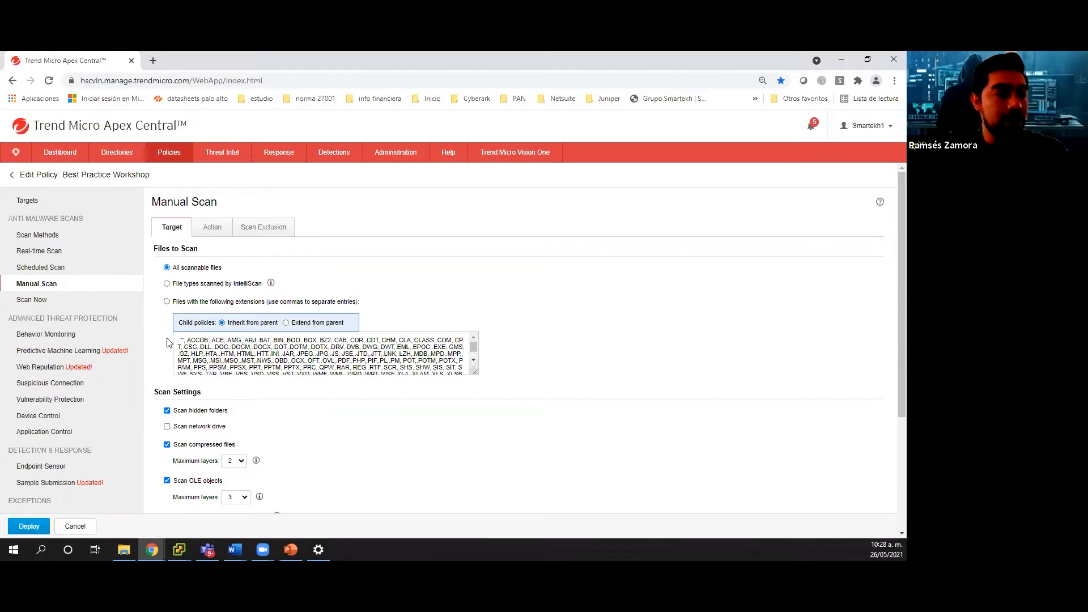
scroll(168, 342, "down", 2)
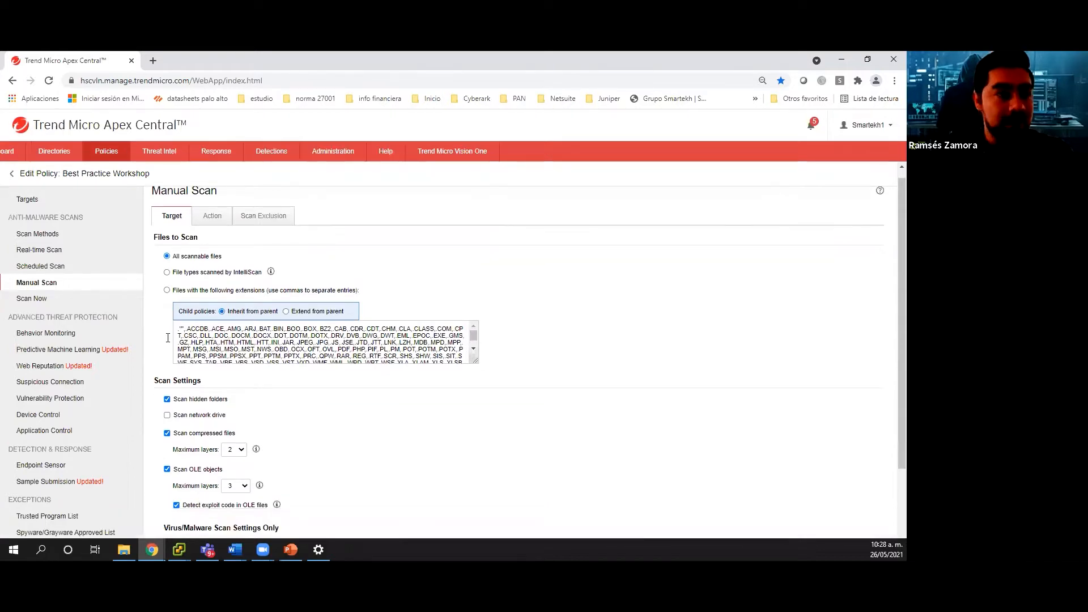
scroll(152, 341, "down", 1)
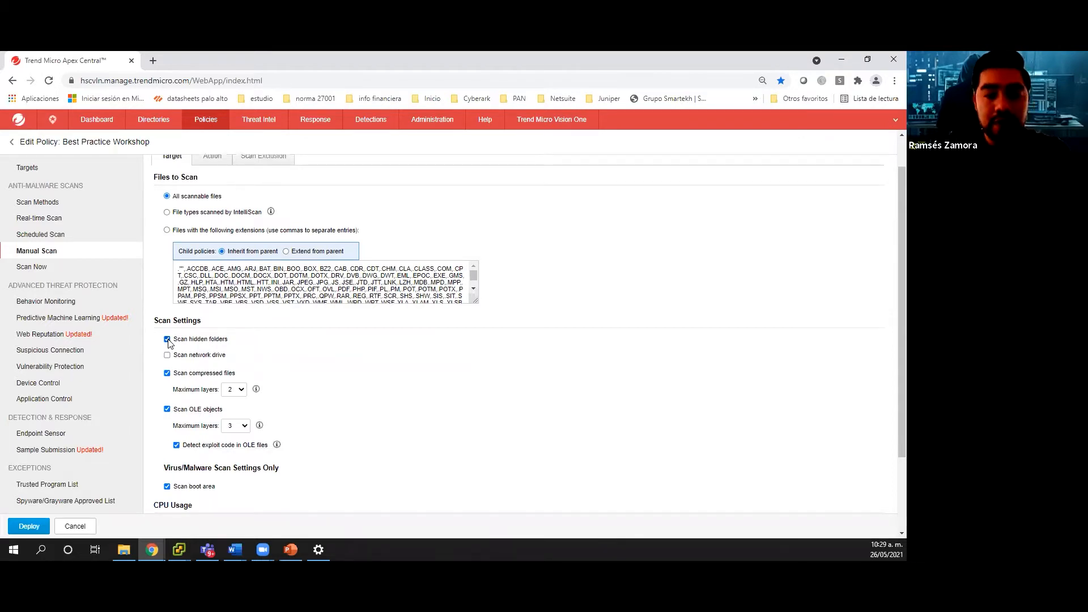
left_click(167, 355)
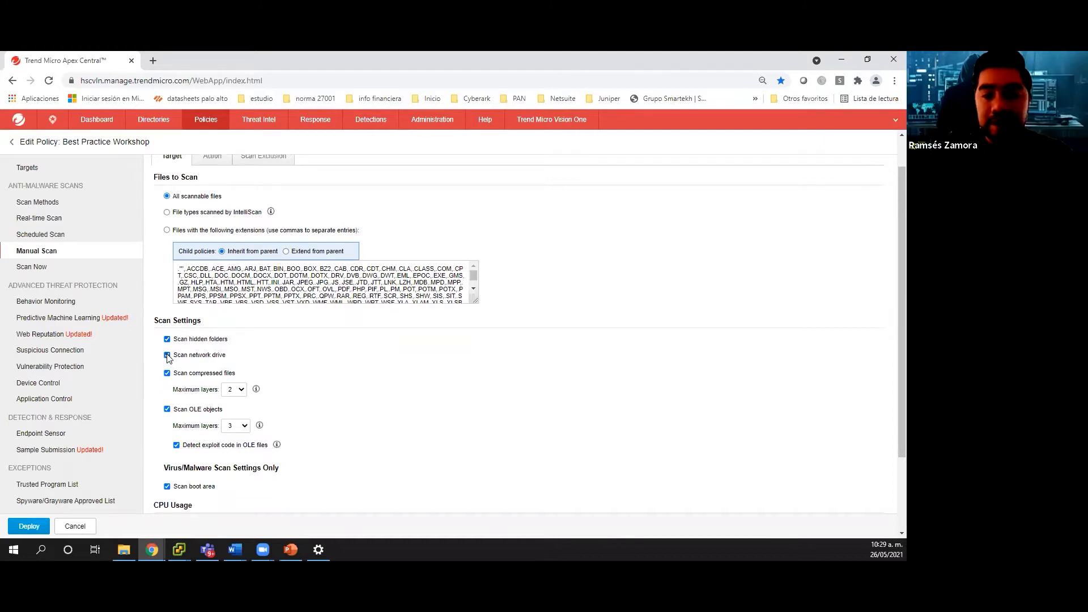
Set the maximum layers for scanning compressed files to 6 in the Manual Scan settings.
scroll(168, 358, "down", 1)
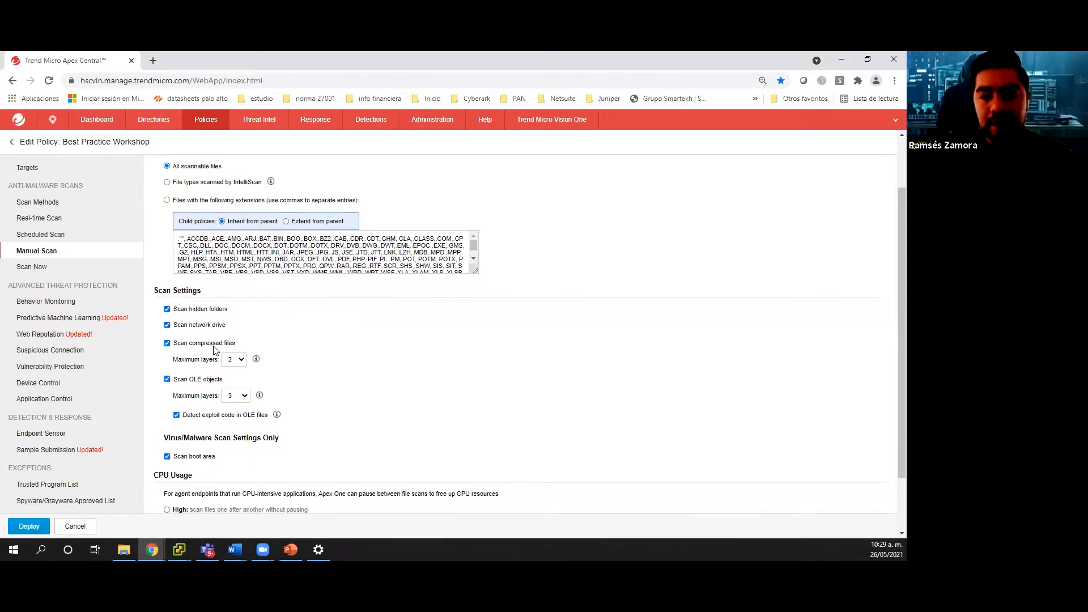
left_click(240, 363)
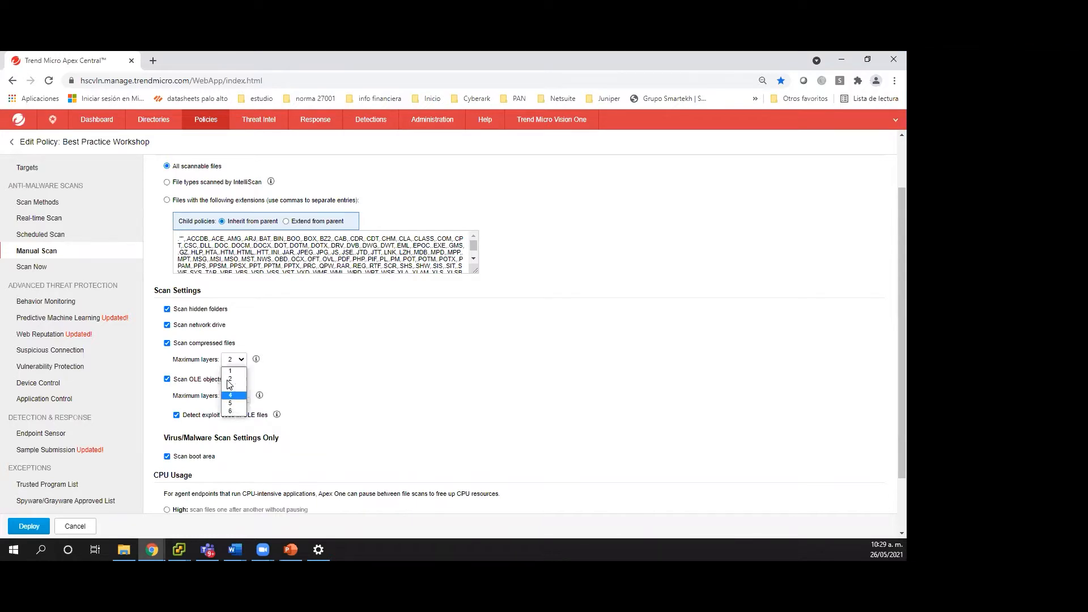
left_click(230, 411)
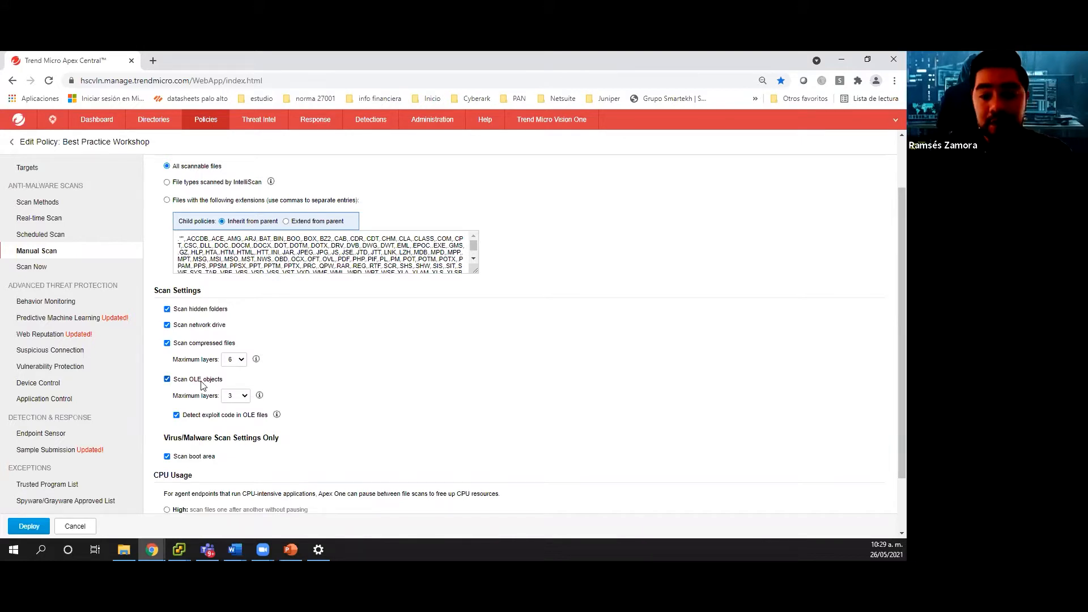
Review the Manual Scan options for OLE object layers, exploit code detection, boot area scanning and CPU usage.
left_click(242, 396)
left_click(242, 398)
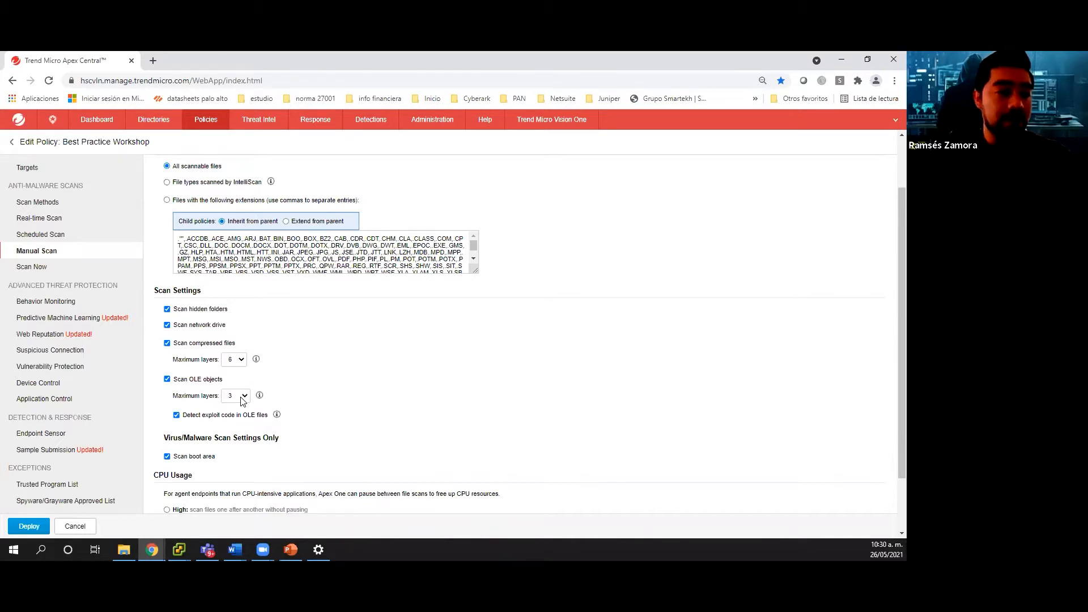
scroll(243, 400, "down", 1)
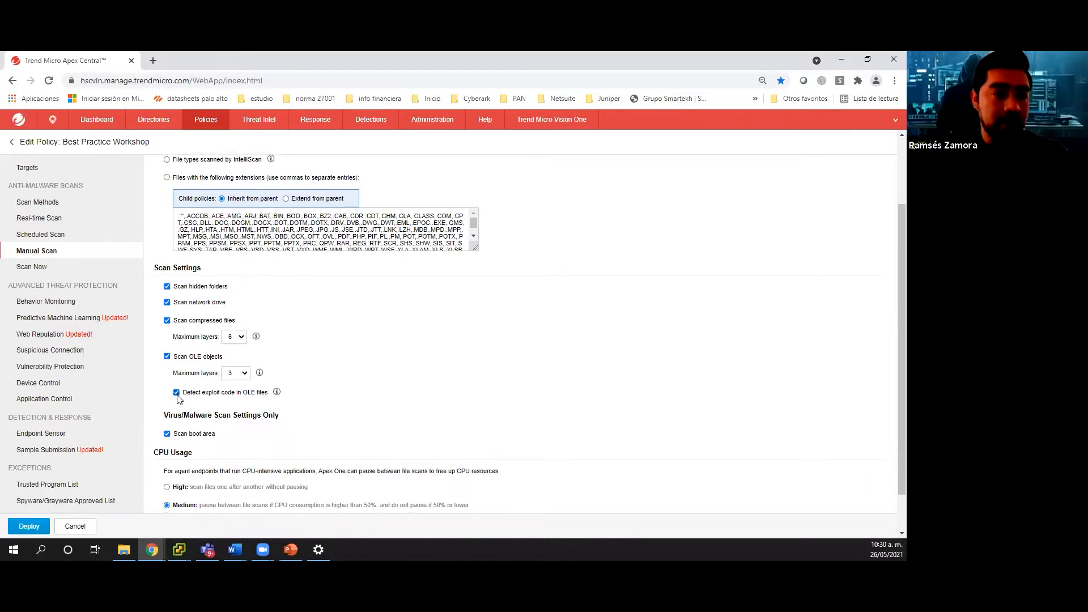
scroll(177, 399, "down", 2)
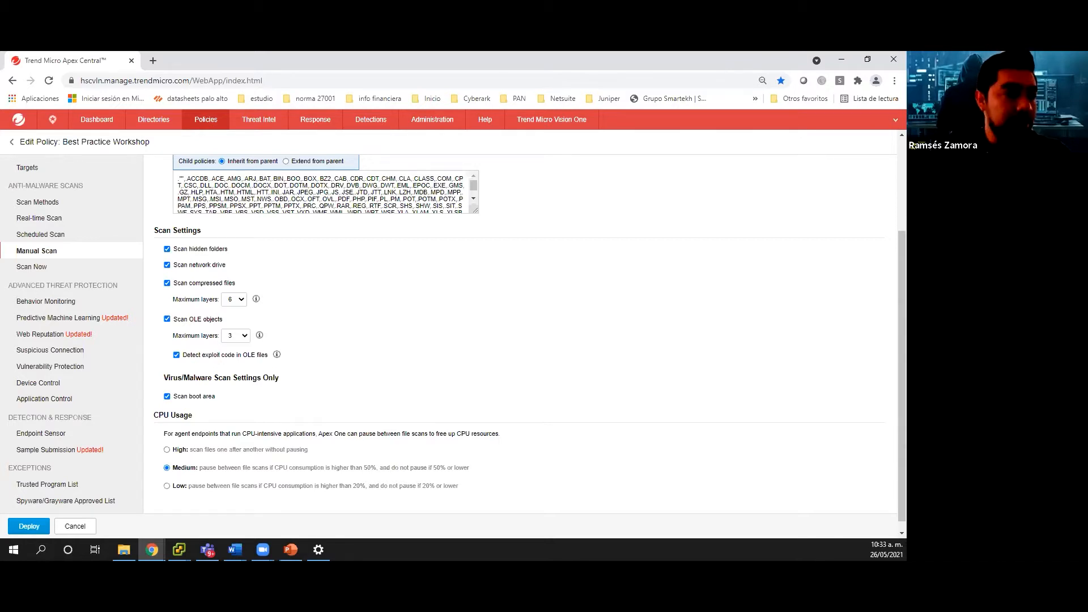
scroll(168, 465, "down", 1)
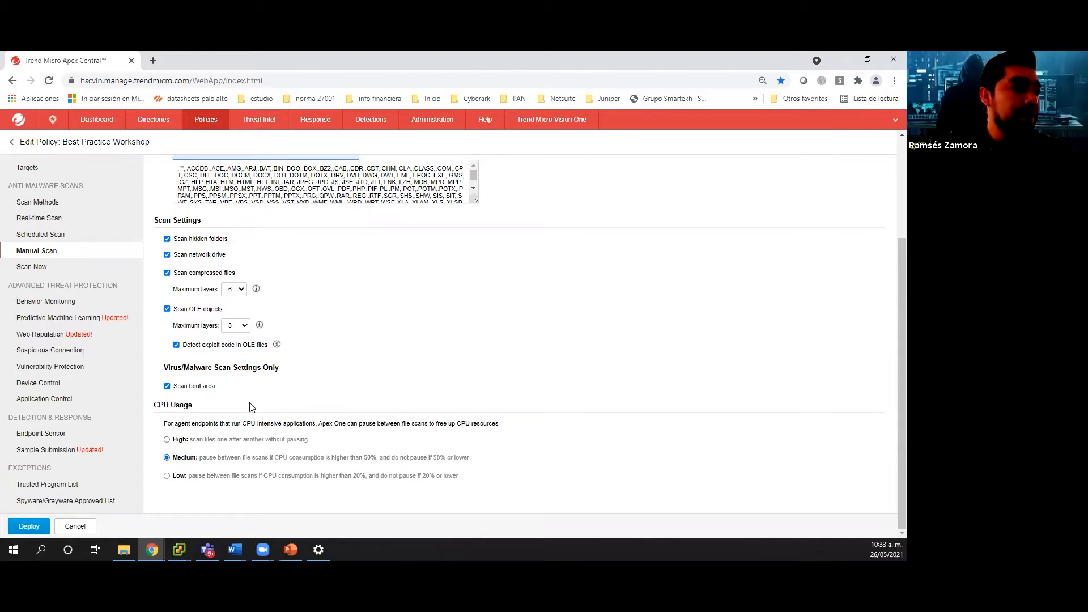
Review the Manual Scan exclusion lists for directories, files and file extensions.
scroll(269, 235, "up", 3)
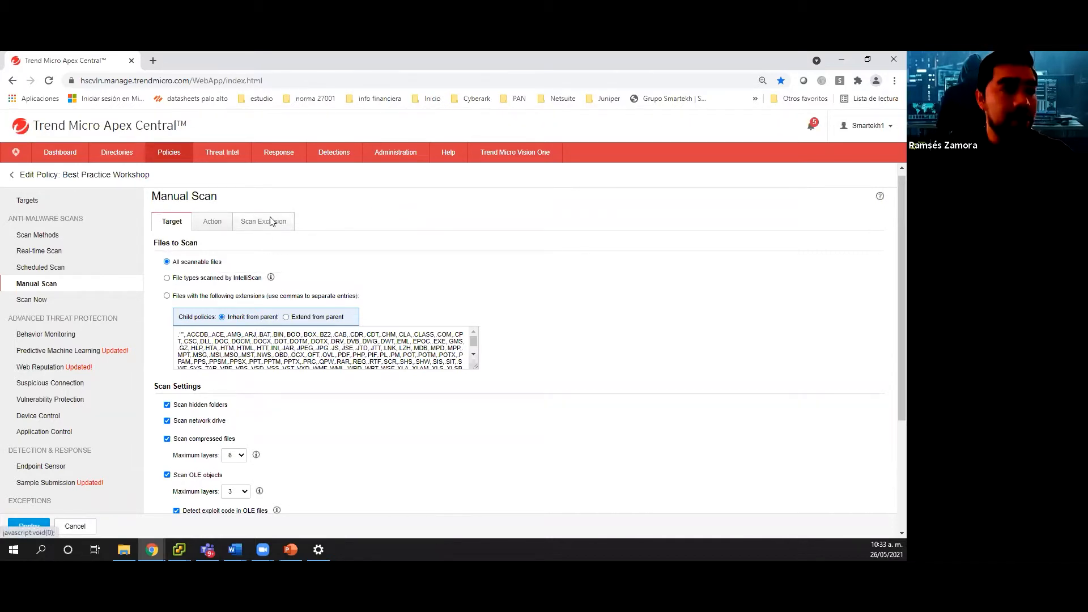
left_click(269, 220)
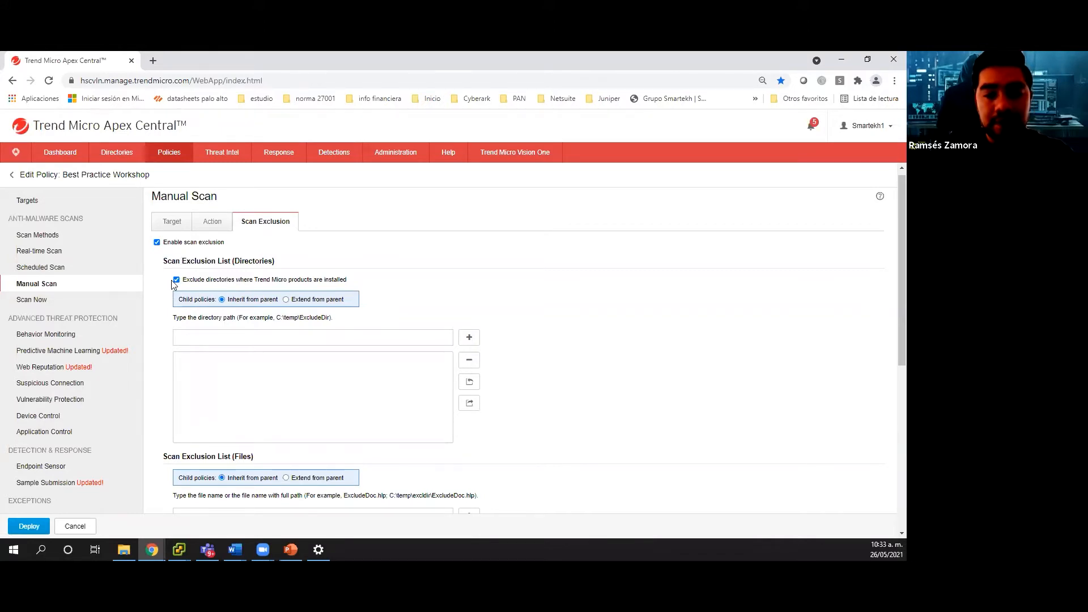
scroll(174, 284, "down", 2)
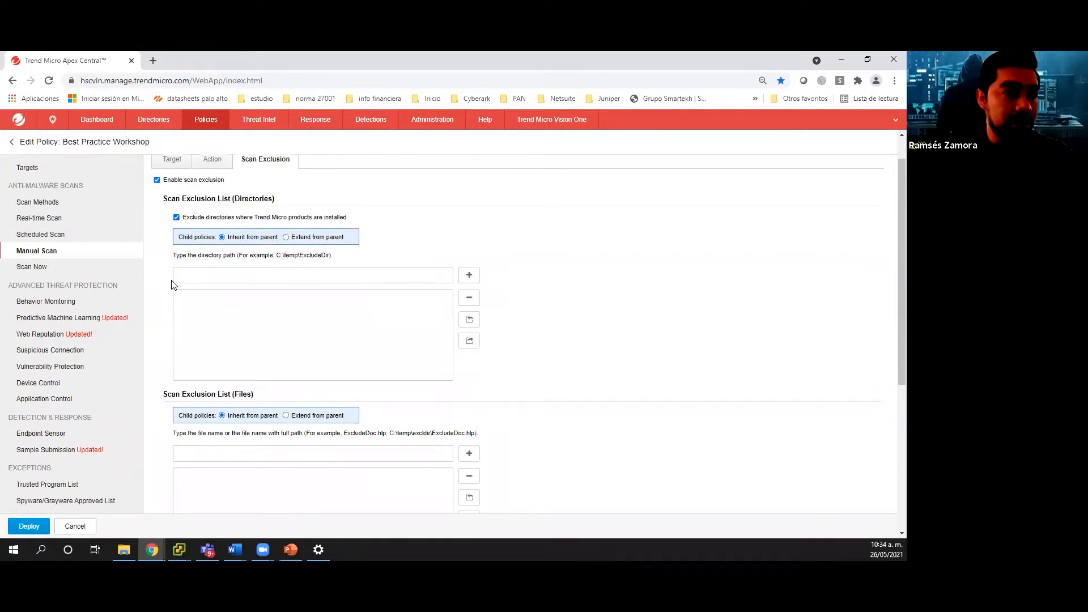
scroll(174, 285, "down", 1)
scroll(171, 281, "down", 3)
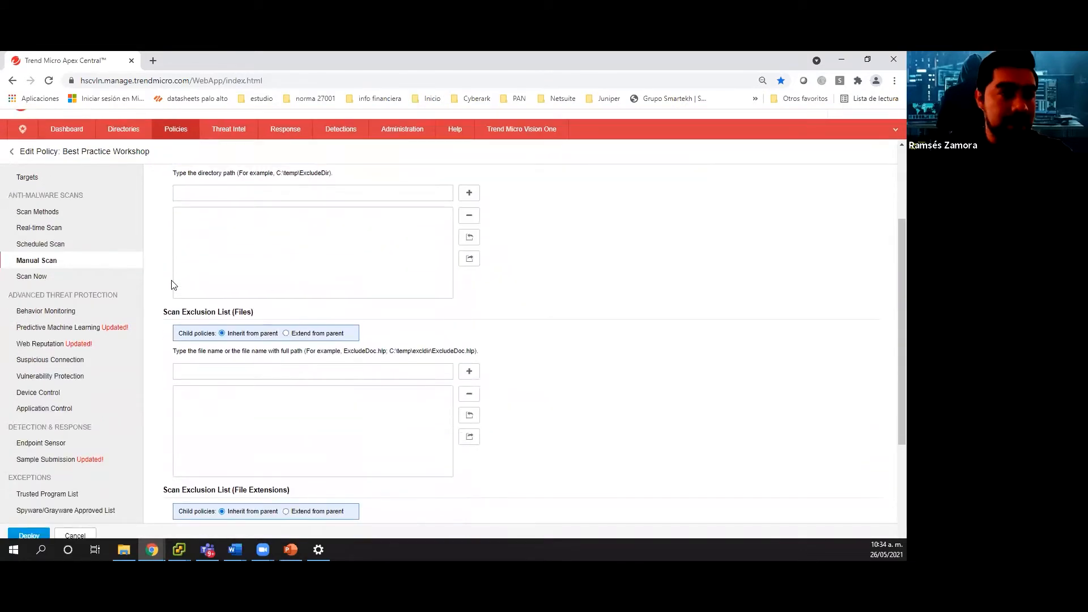
scroll(171, 283, "down", 2)
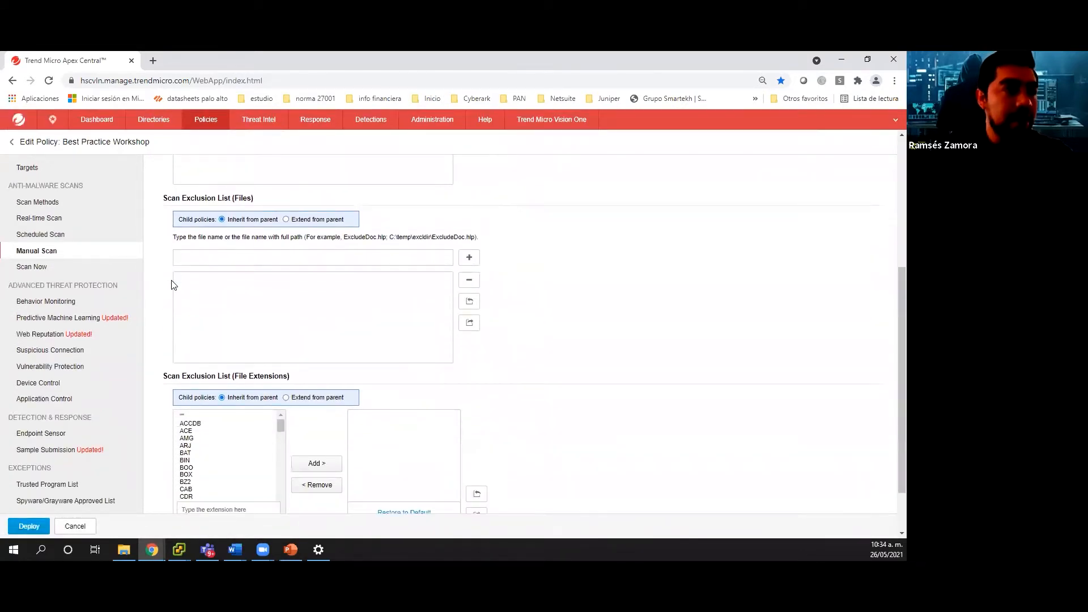
Set the Manual Scan virus/malware handling to use a specific action for each virus/malware type.
scroll(176, 289, "up", 5)
scroll(175, 289, "up", 1)
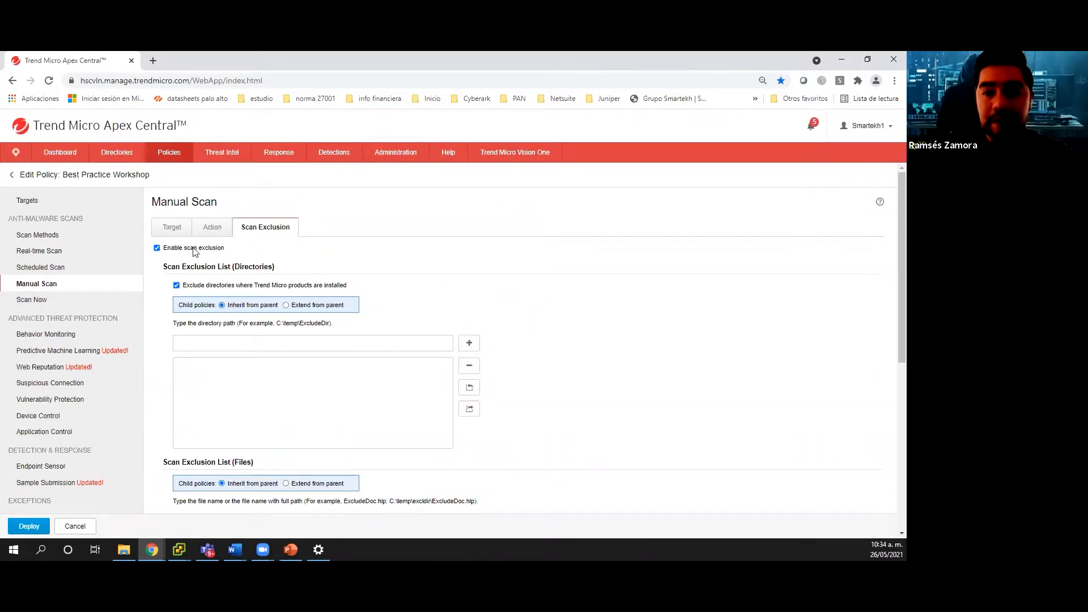
left_click(206, 227)
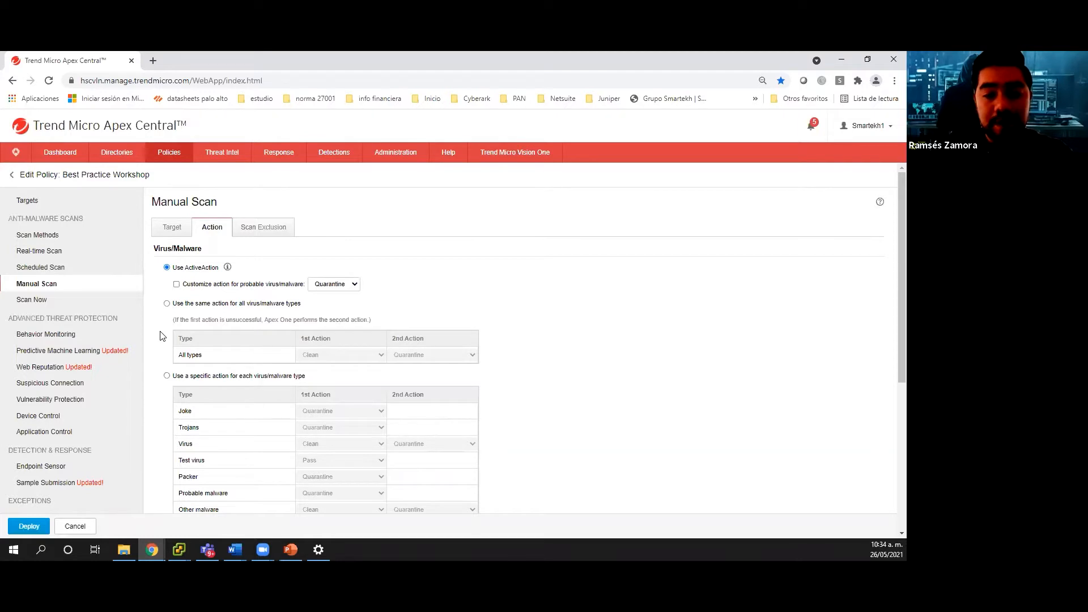
scroll(170, 315, "down", 1)
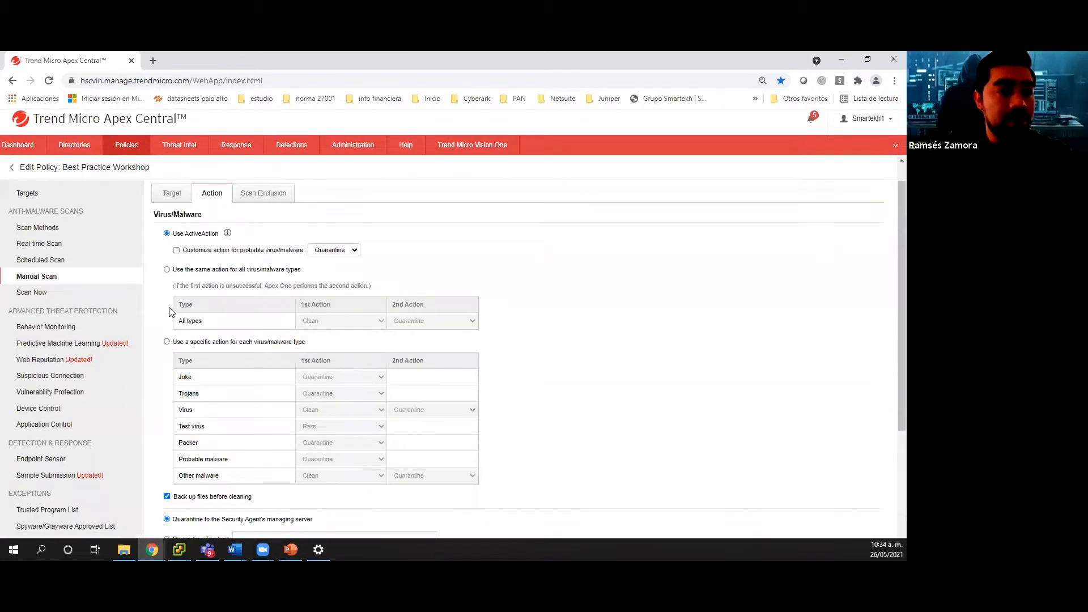
left_click(166, 342)
scroll(168, 345, "down", 1)
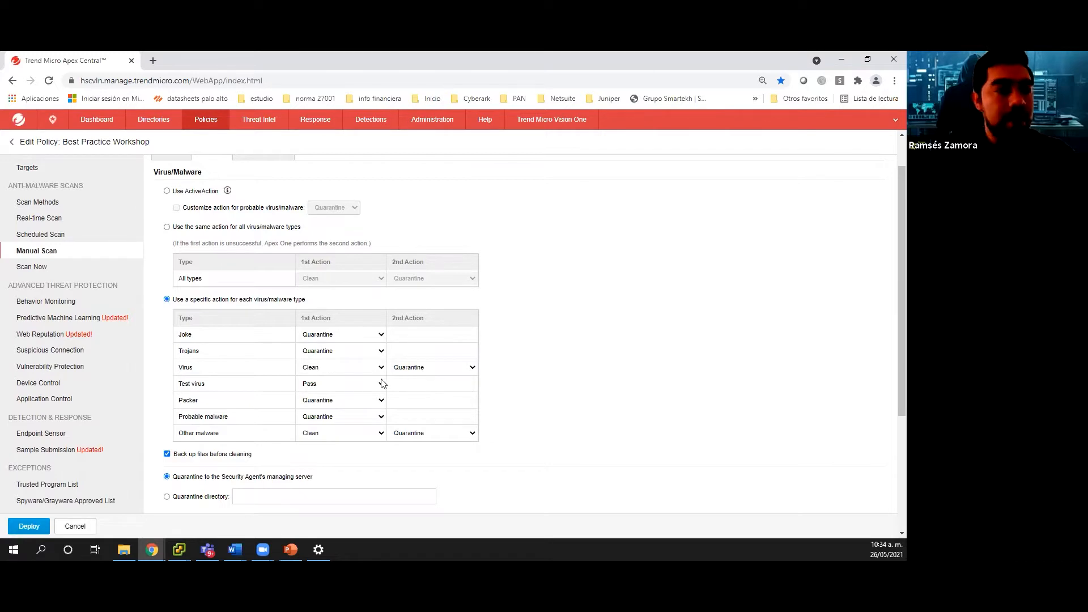
Set the Manual Scan first action for the Test virus type to Quarantine.
scroll(354, 332, "down", 1)
left_click(363, 330)
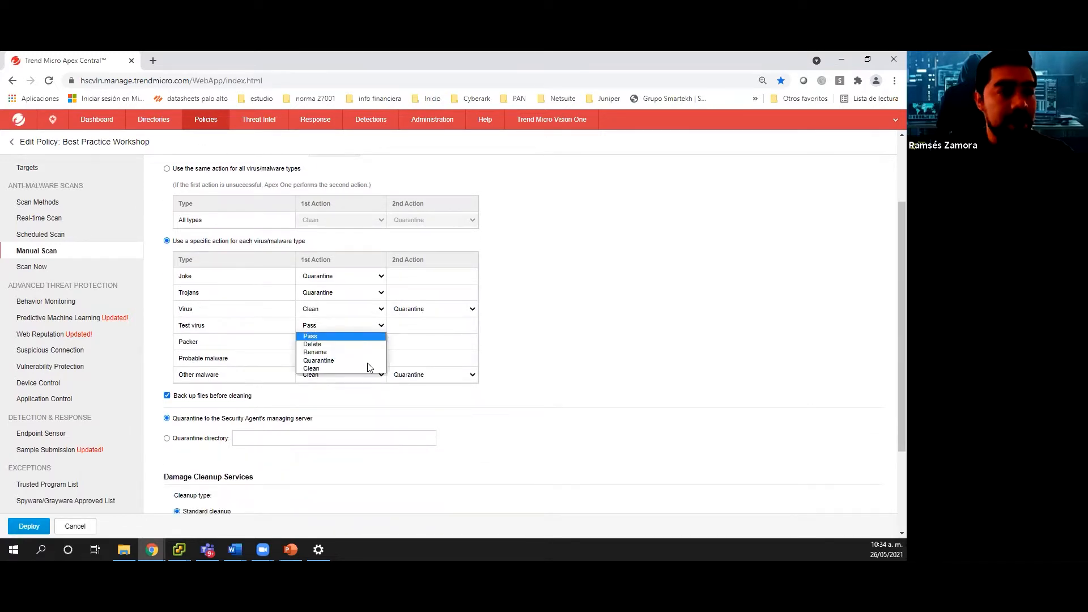
left_click(368, 361)
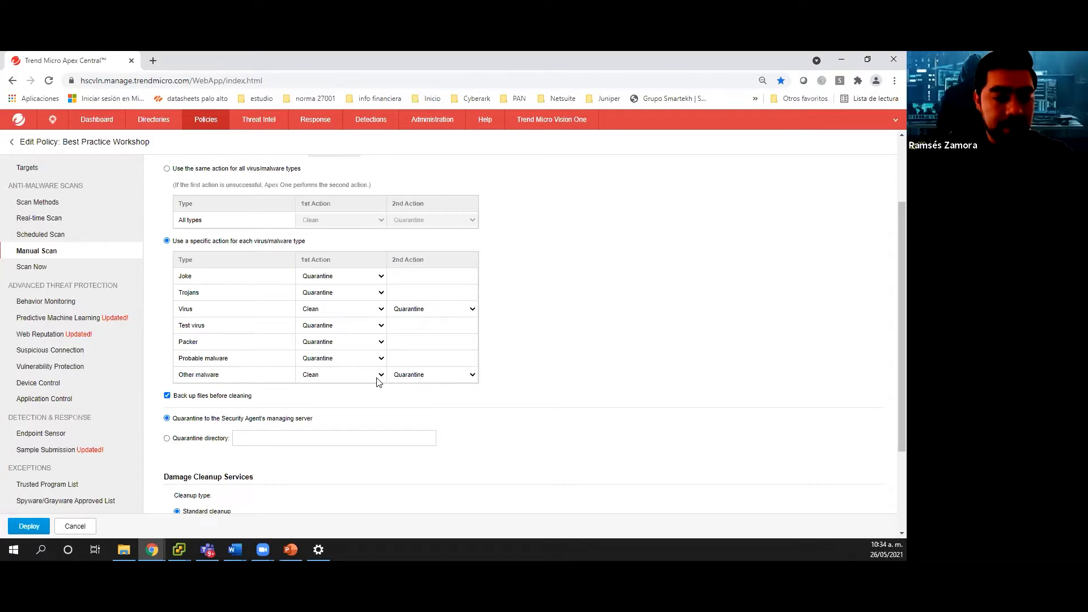
Set the Manual Scan Damage Cleanup Services type to Advanced cleanup and deploy the policy.
scroll(163, 371, "down", 1)
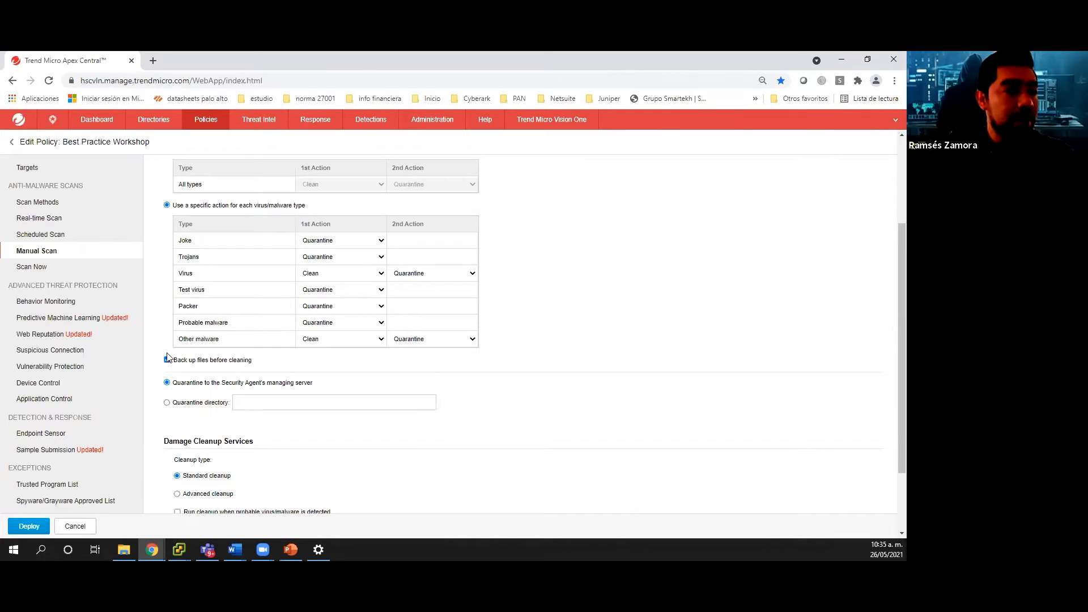
scroll(167, 360, "down", 1)
scroll(167, 360, "down", 1)
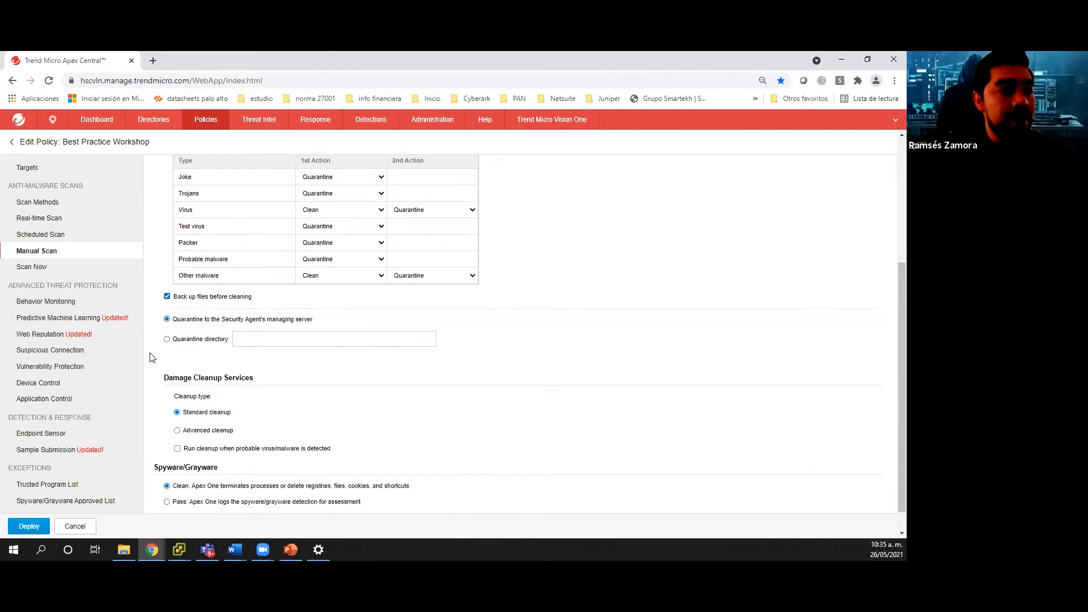
scroll(152, 358, "down", 1)
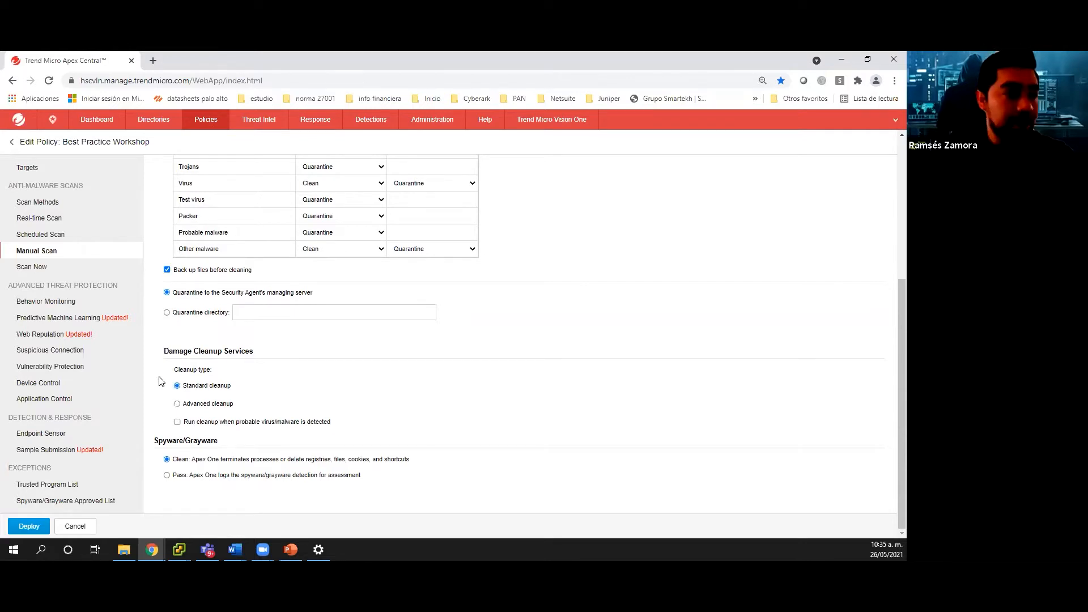
left_click(177, 404)
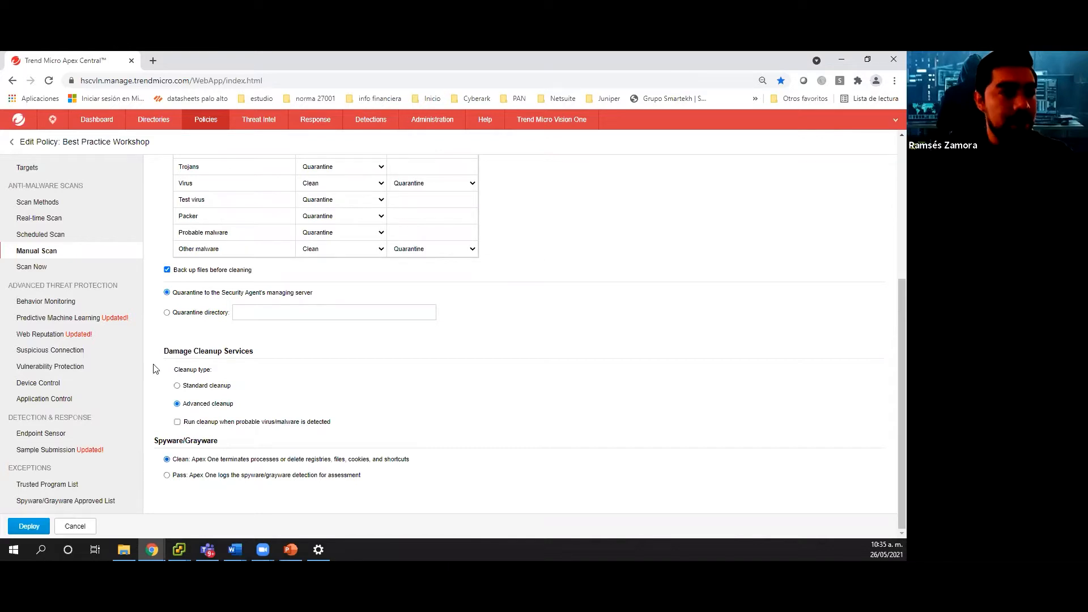
scroll(155, 369, "up", 2)
left_click(29, 527)
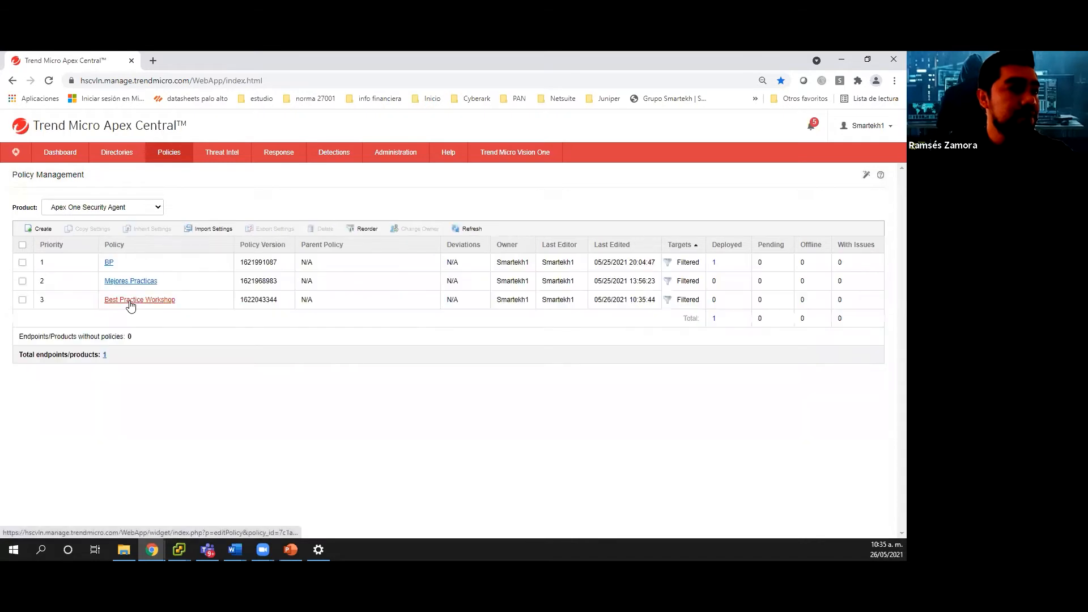
Edit the Best Practice Workshop policy again and set its Real-time Scan to check all scannable files.
left_click(130, 300)
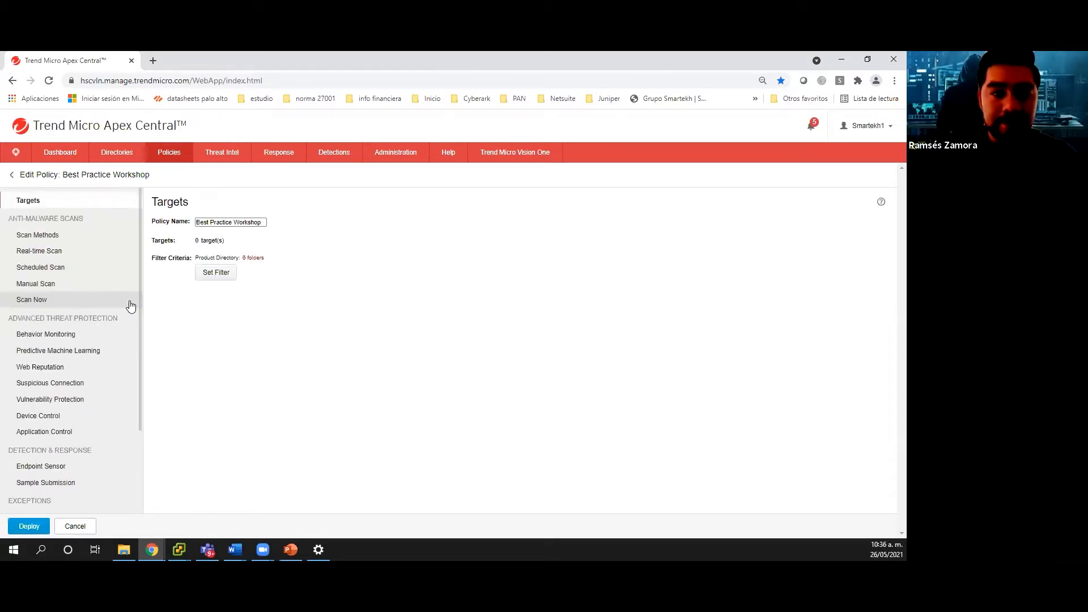
left_click(83, 258)
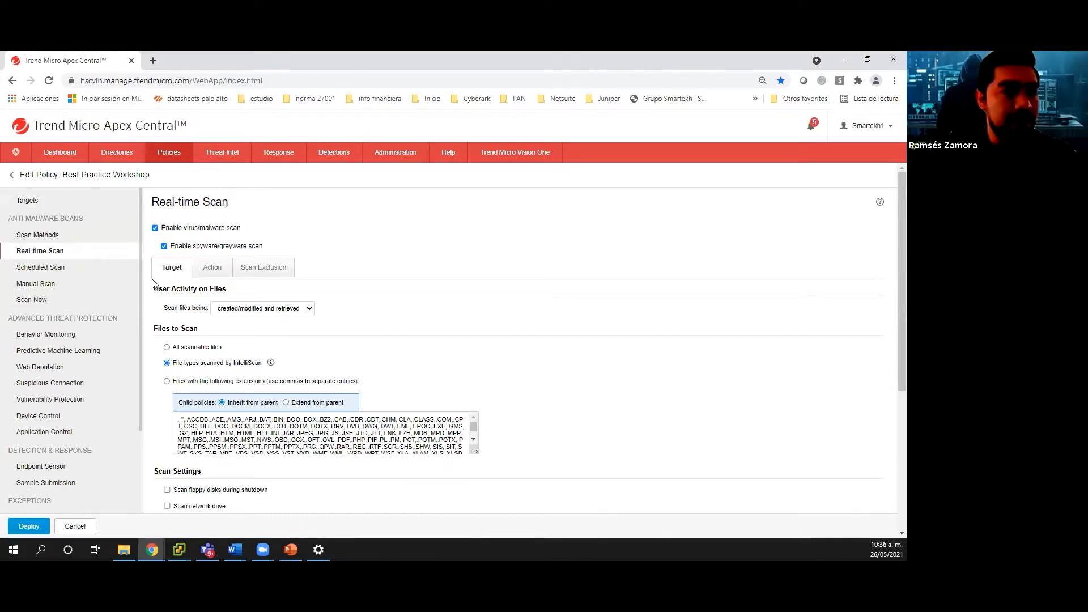
scroll(153, 284, "down", 2)
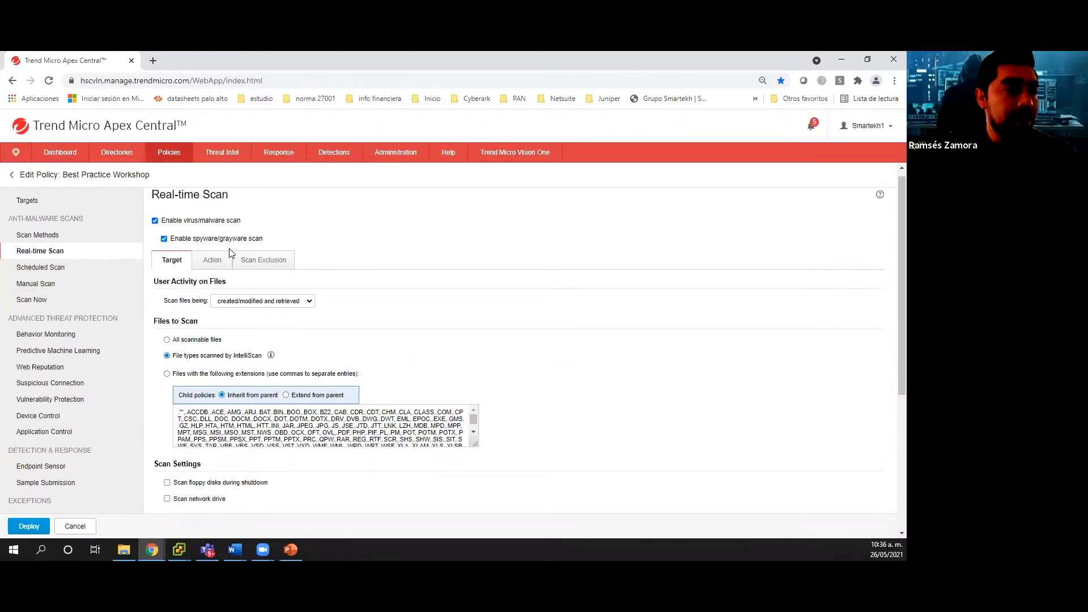
scroll(229, 249, "down", 2)
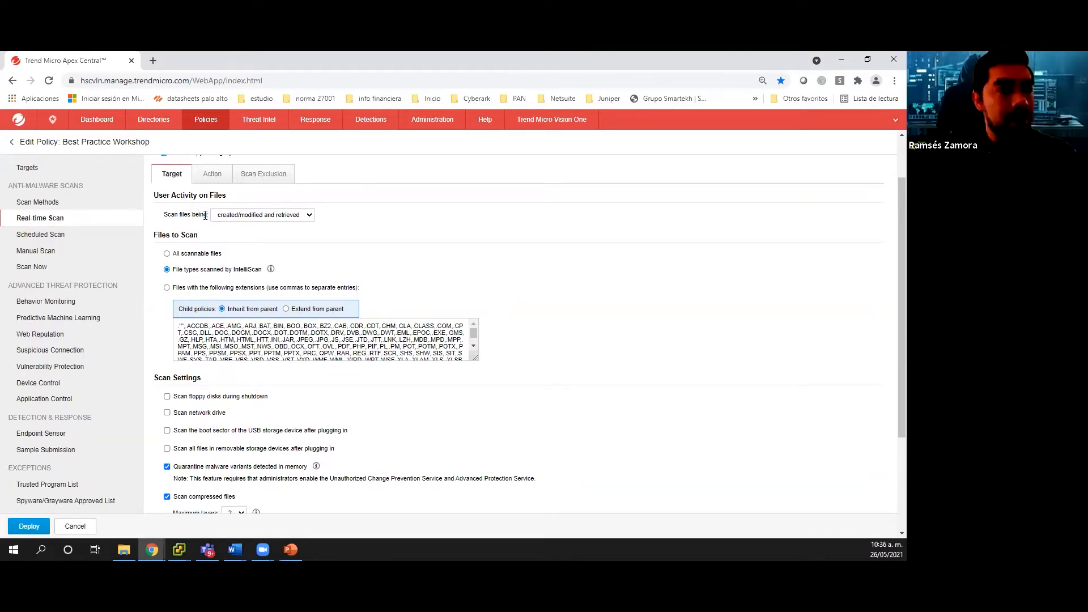
left_click(309, 218)
left_click(336, 220)
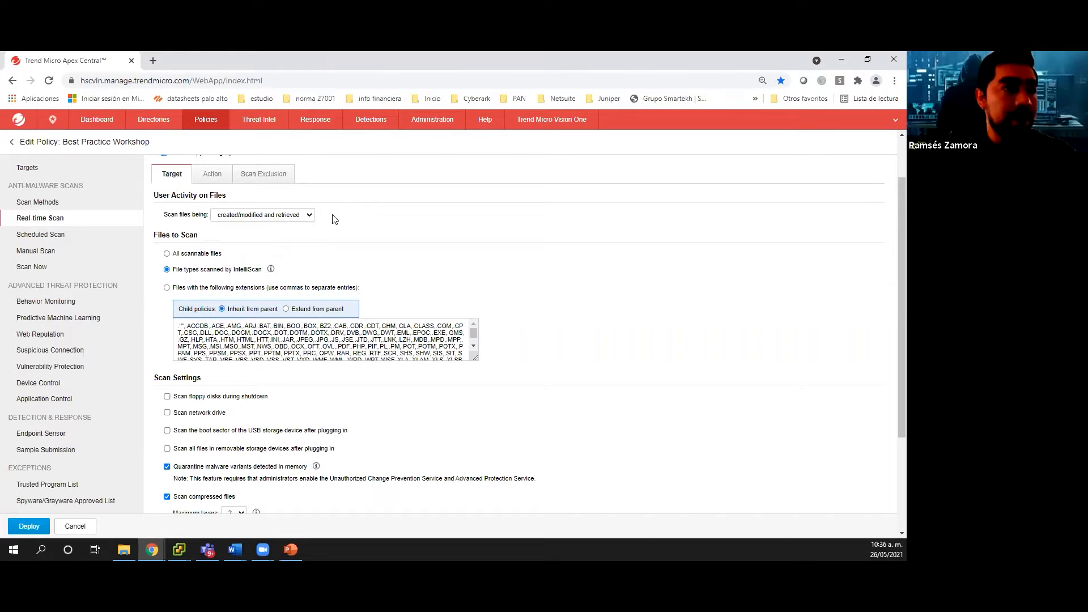
scroll(155, 232, "down", 1)
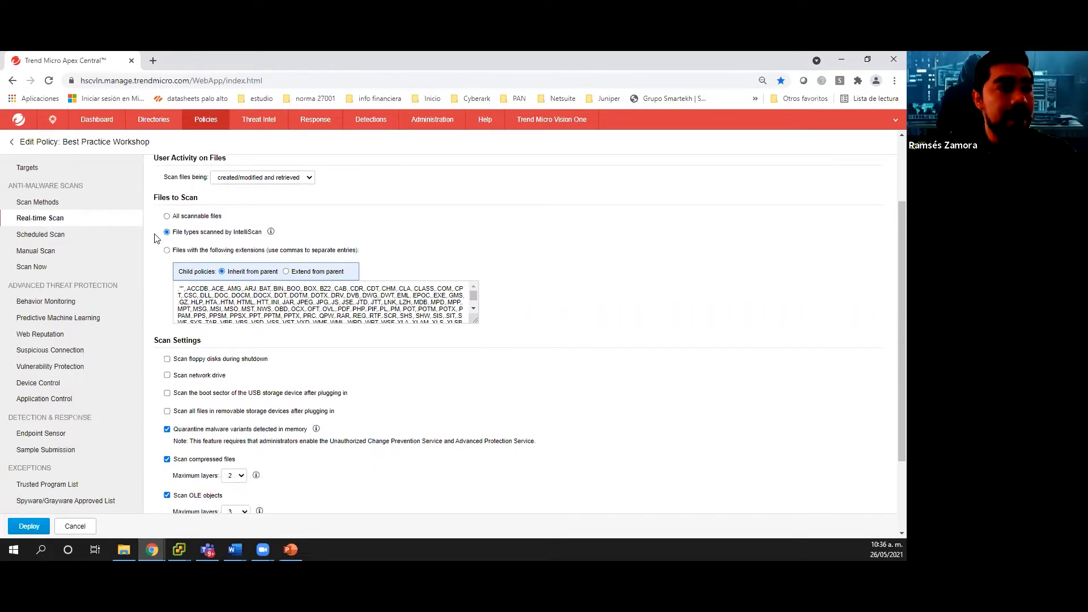
left_click(166, 216)
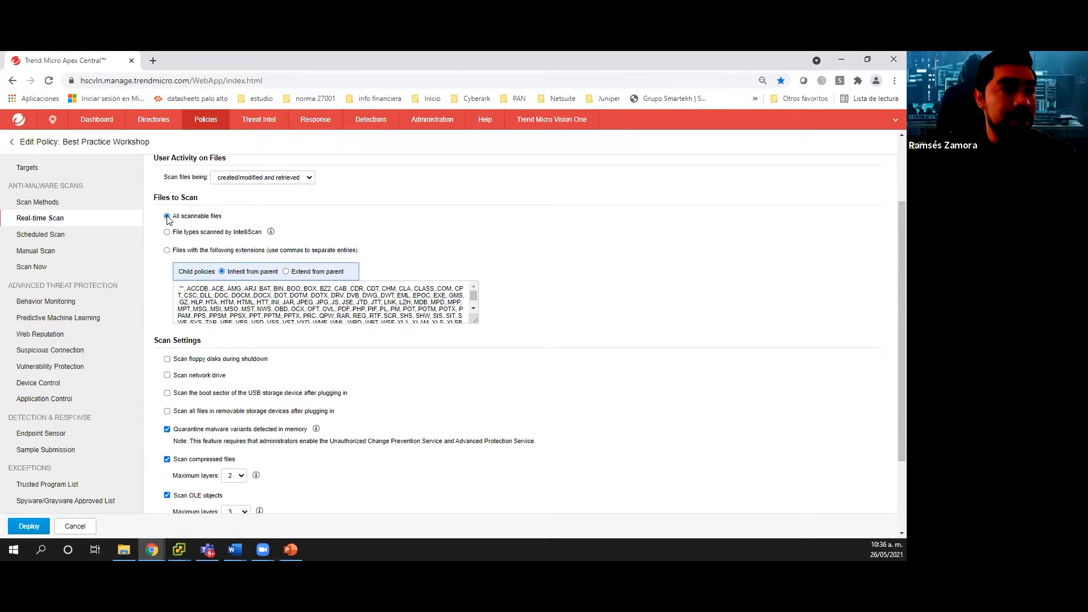
Enable scanning of floppy disks during shutdown and of network drives in the Real-time Scan settings.
scroll(158, 288, "down", 2)
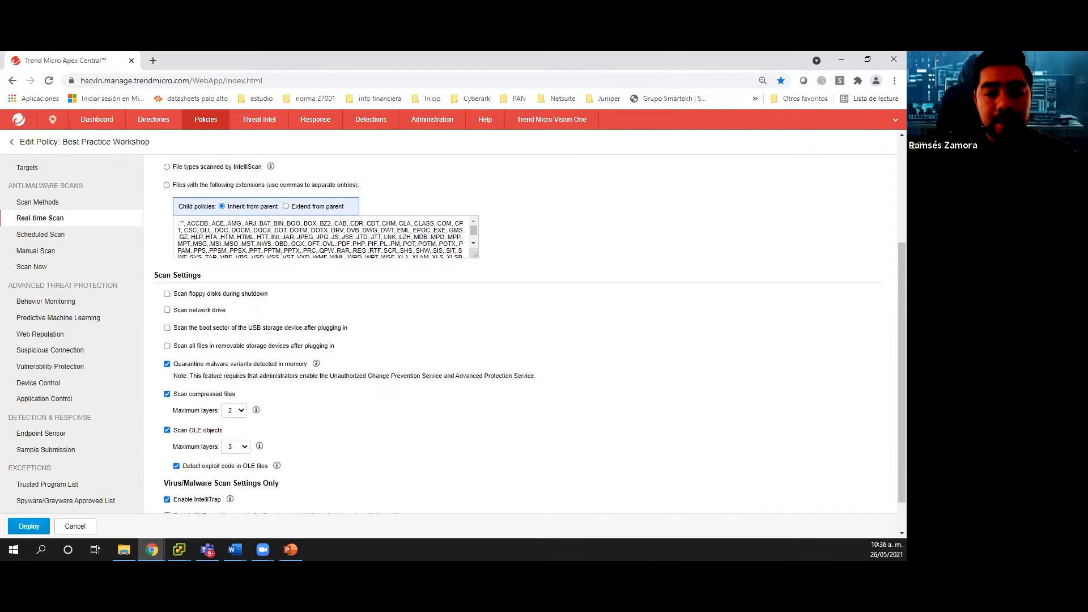
left_click(166, 294)
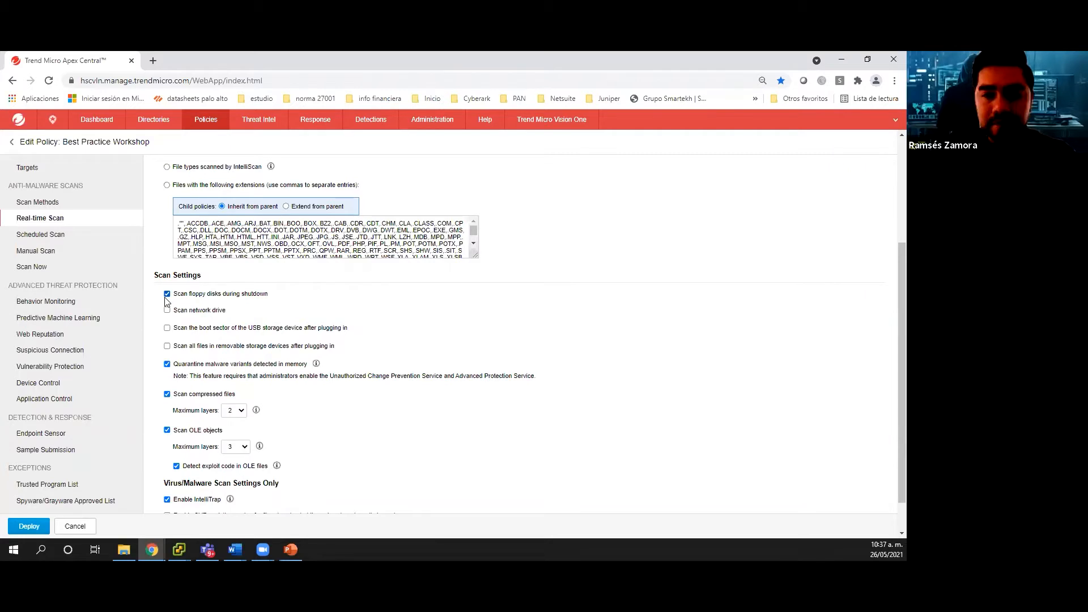
left_click(167, 310)
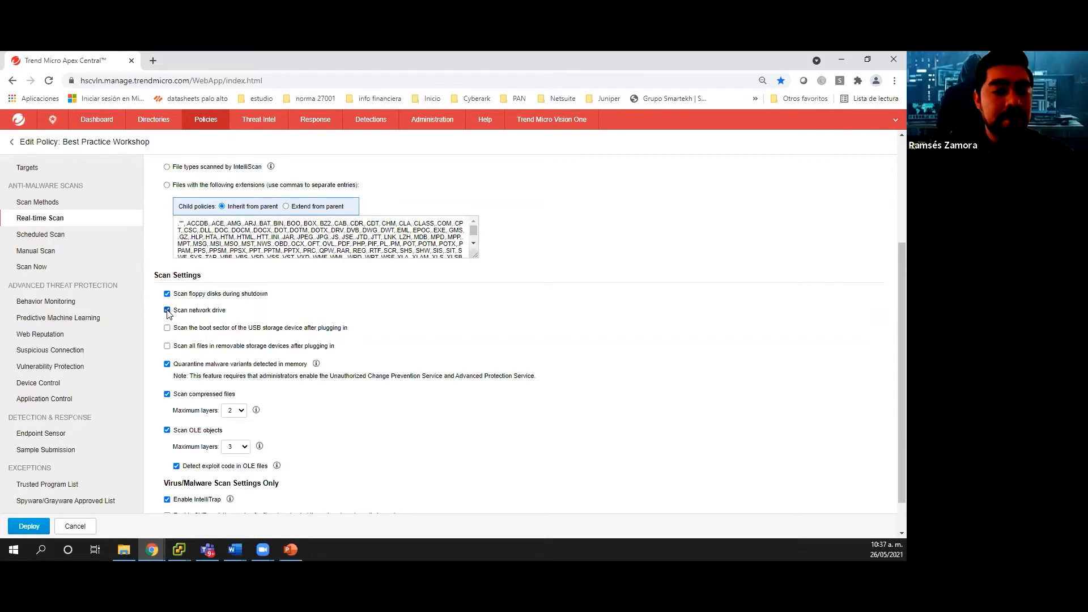
Enable Real-time Scan of the USB storage boot sector and of all files in removable storage devices after plugging in.
scroll(168, 314, "down", 1)
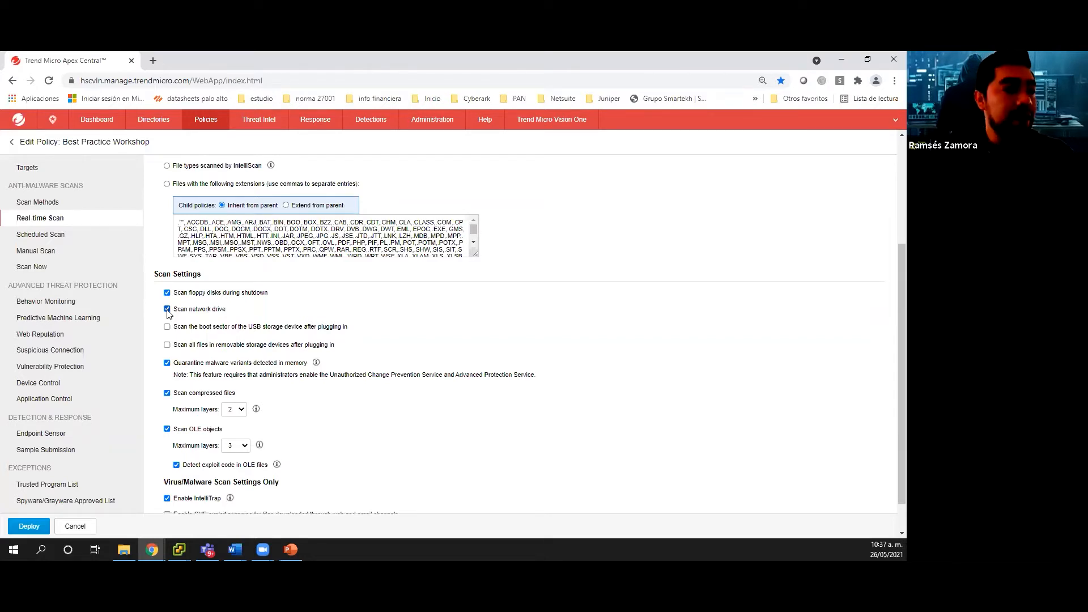
scroll(168, 313, "down", 1)
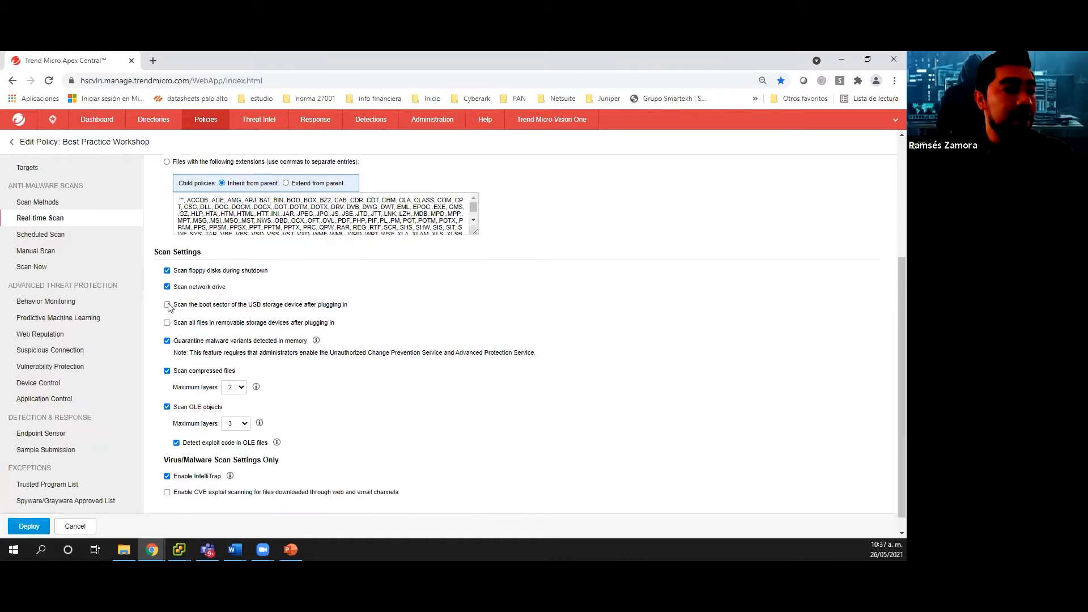
left_click(167, 306)
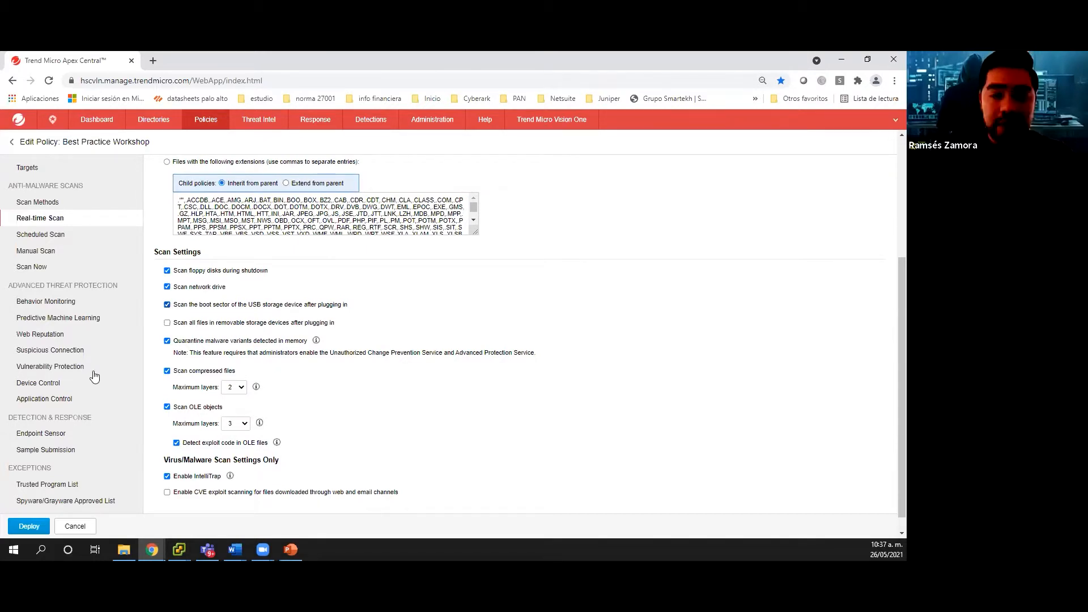
scroll(166, 306, "down", 1)
left_click(166, 306)
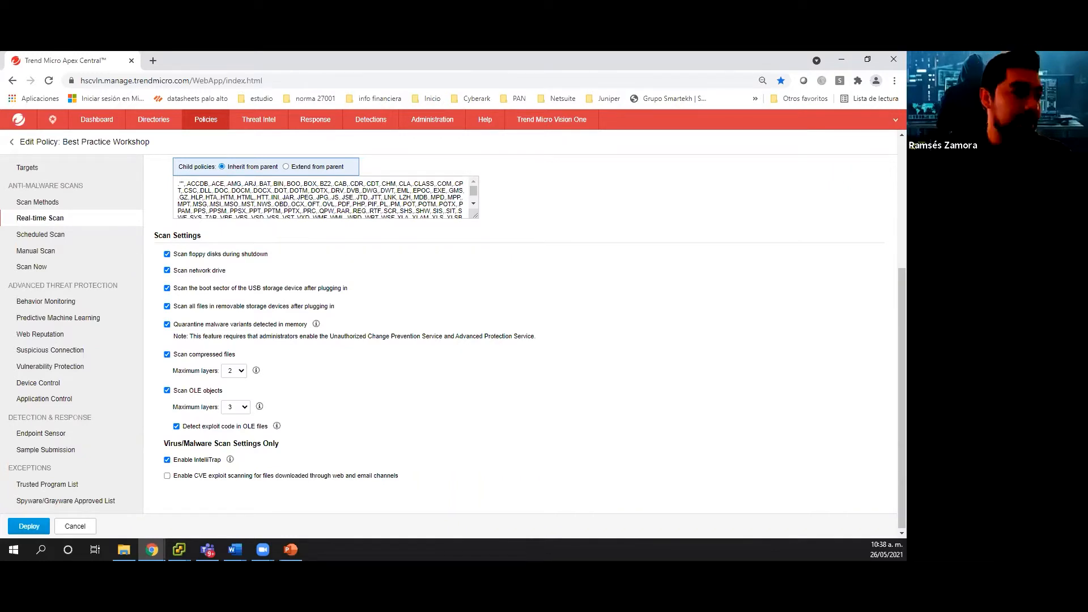
Set the Real-time Scan maximum layers for compressed files to 6 and enable CVE exploit scanning for web and email downloads.
left_click(240, 372)
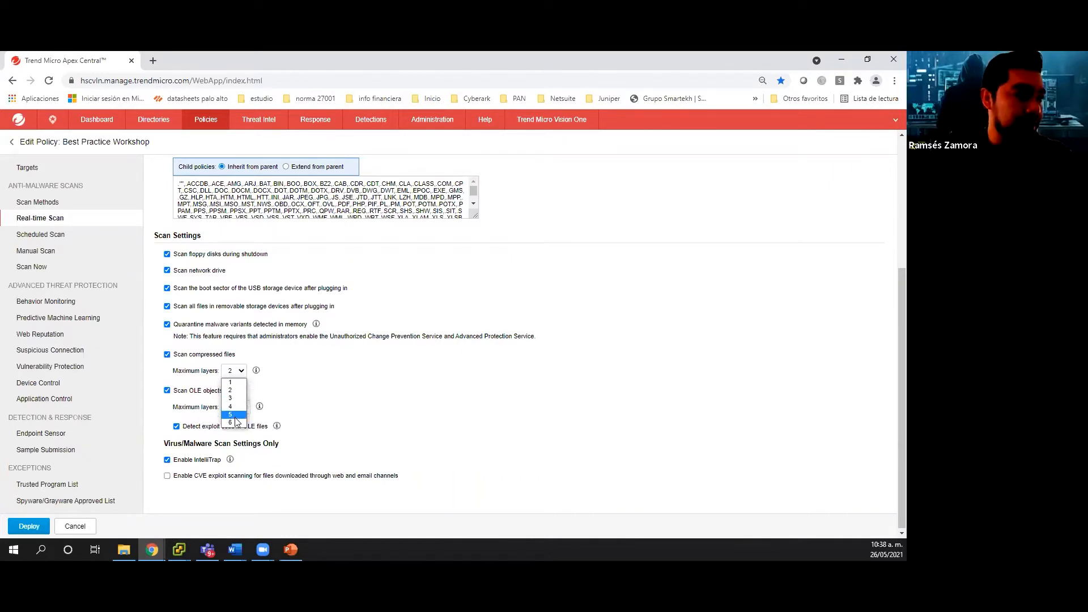
left_click(234, 422)
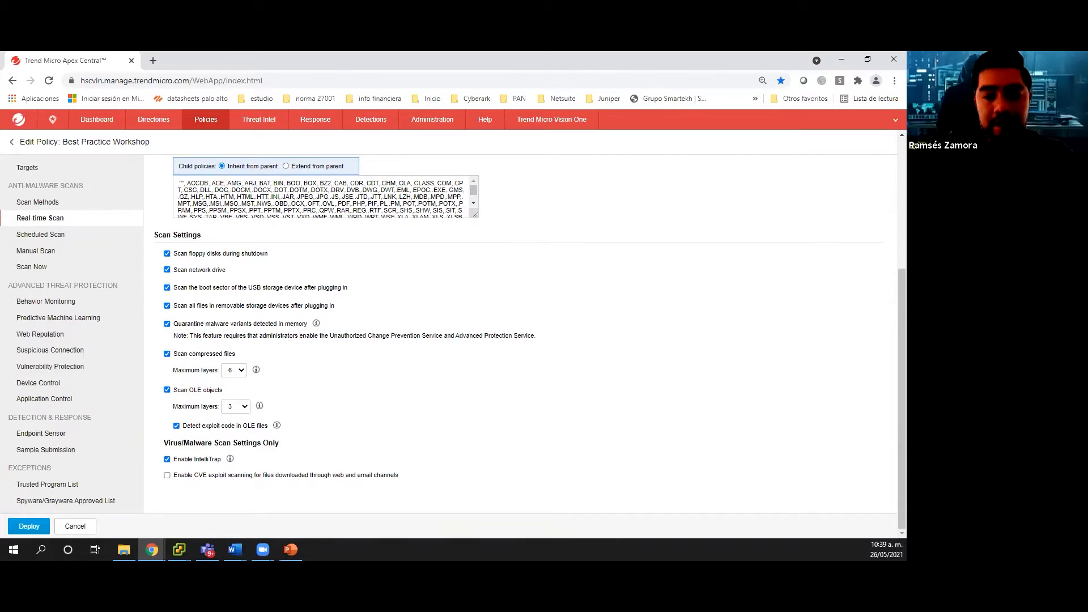
left_click(168, 476)
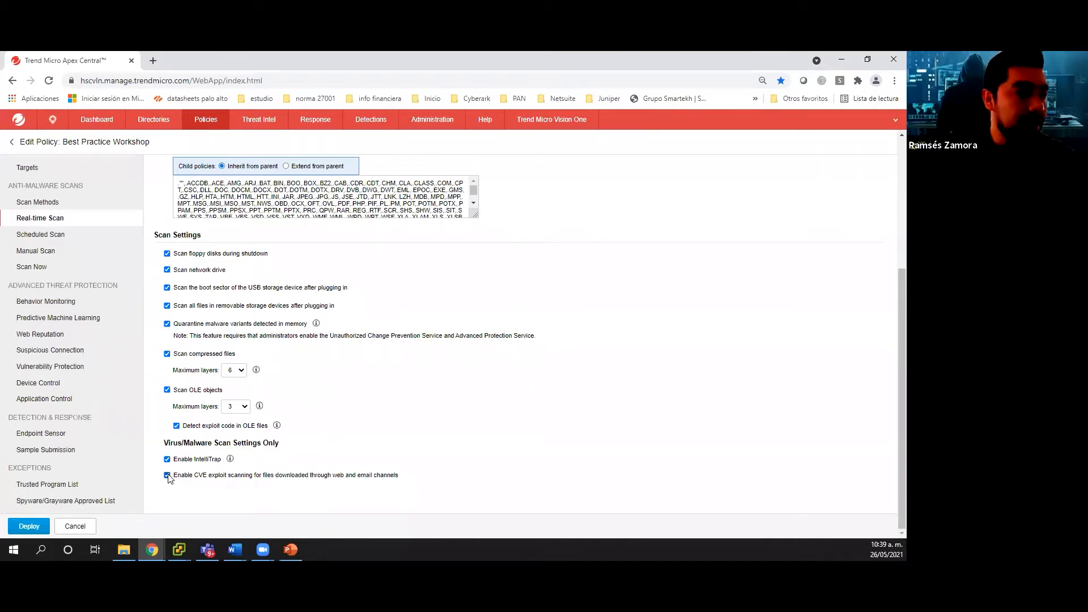
Review the Real-time Scan exclusion lists for directories, files and file extensions.
scroll(319, 386, "up", 5)
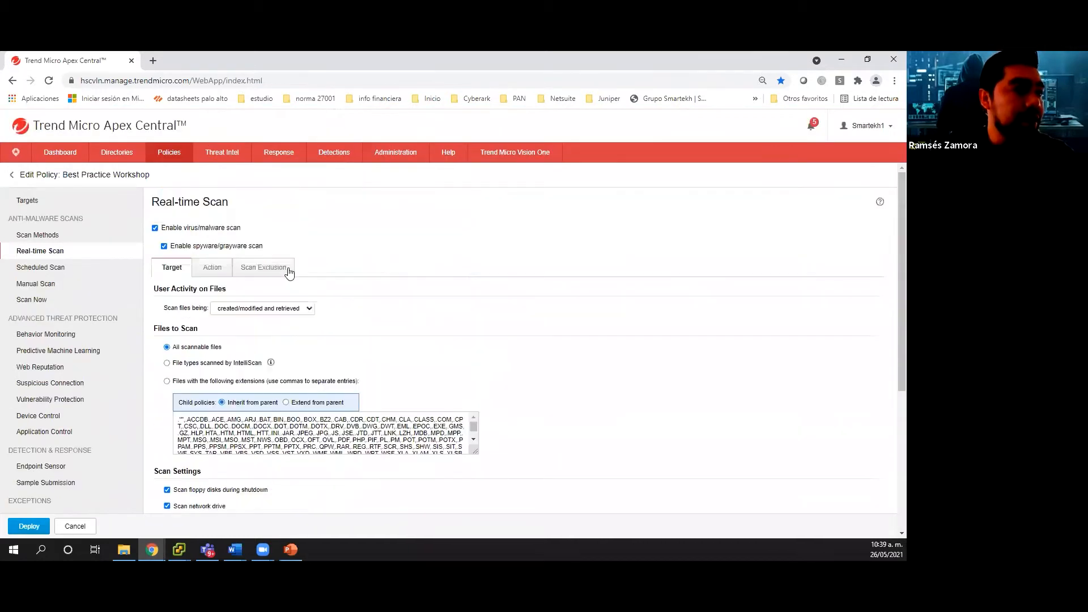
left_click(284, 268)
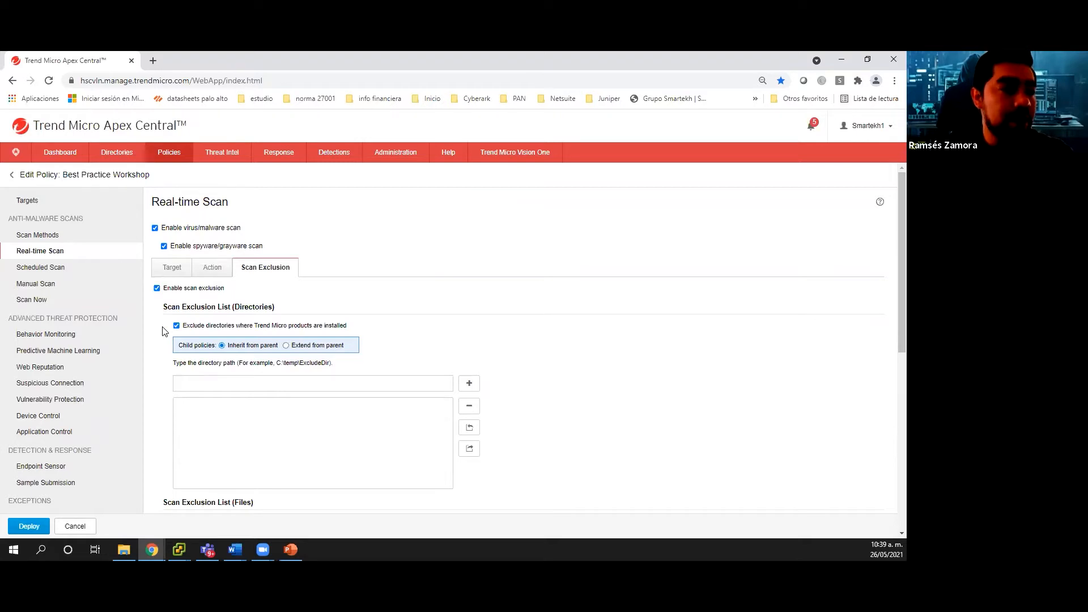
scroll(165, 331, "down", 2)
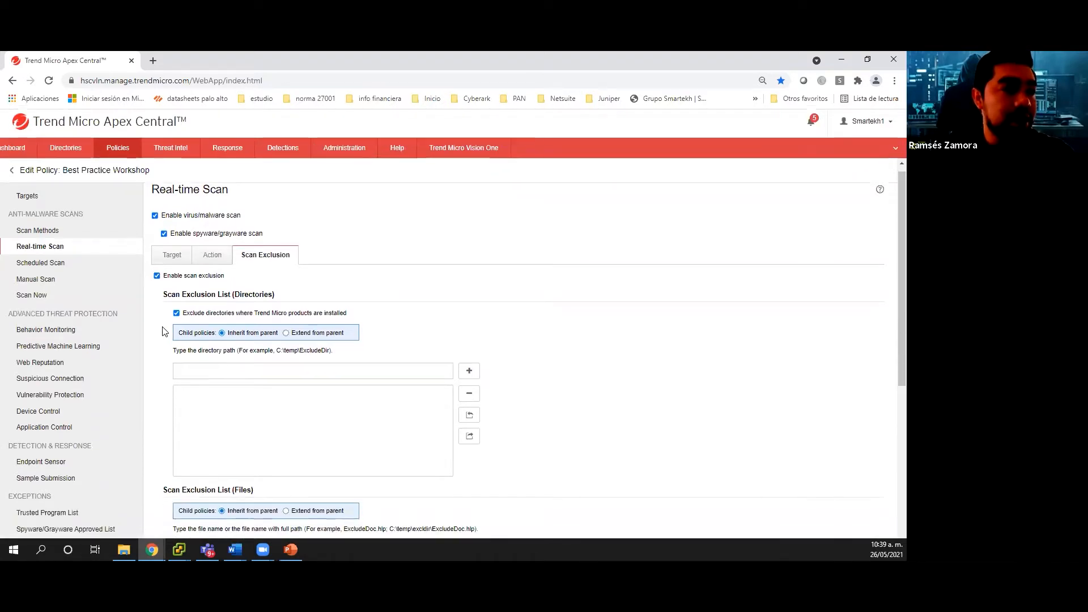
scroll(165, 275, "down", 1)
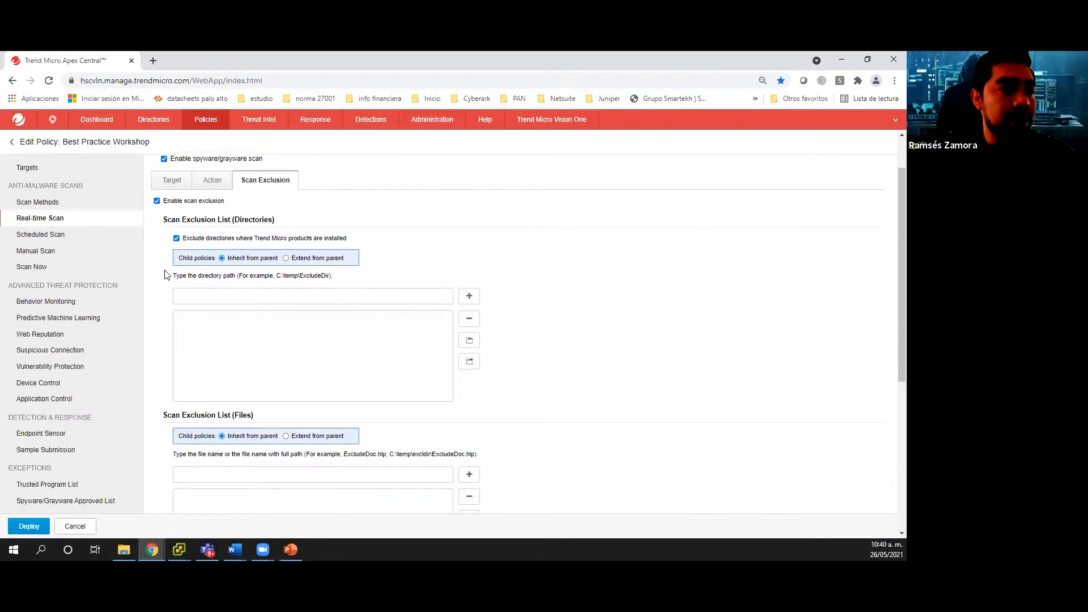
scroll(164, 275, "down", 5)
scroll(166, 371, "up", 6)
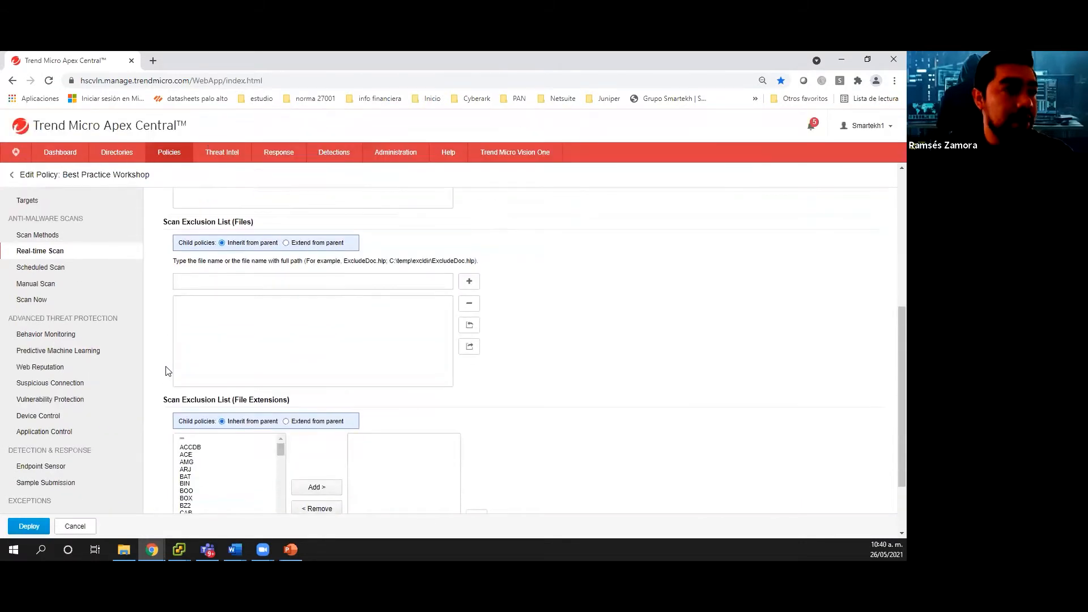
Set the Real-time Scan virus/malware handling to use a specific action for each virus/malware type.
left_click(214, 276)
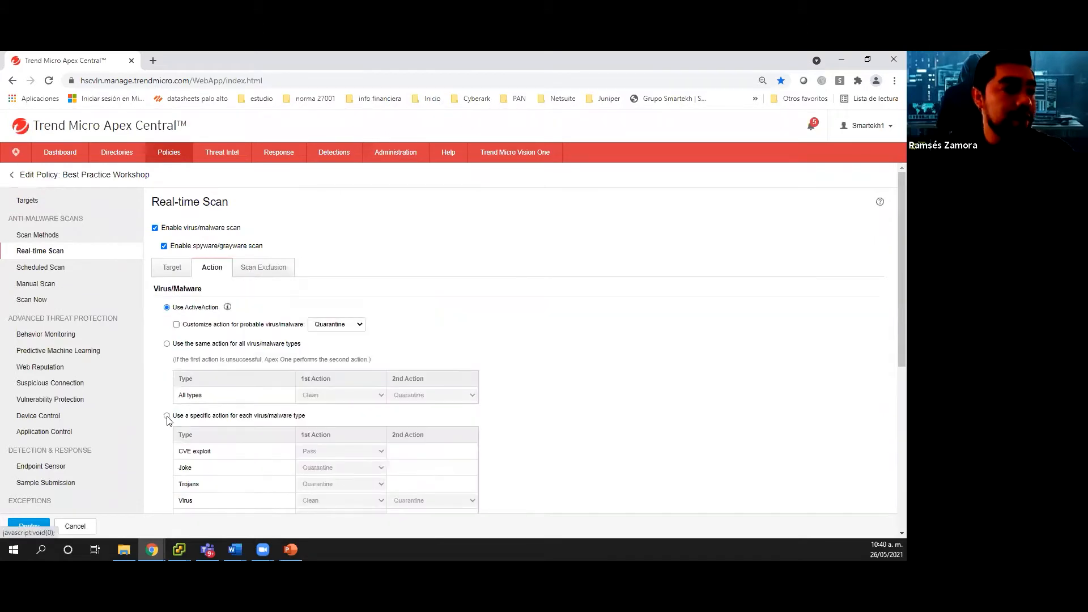
left_click(166, 415)
scroll(391, 313, "down", 2)
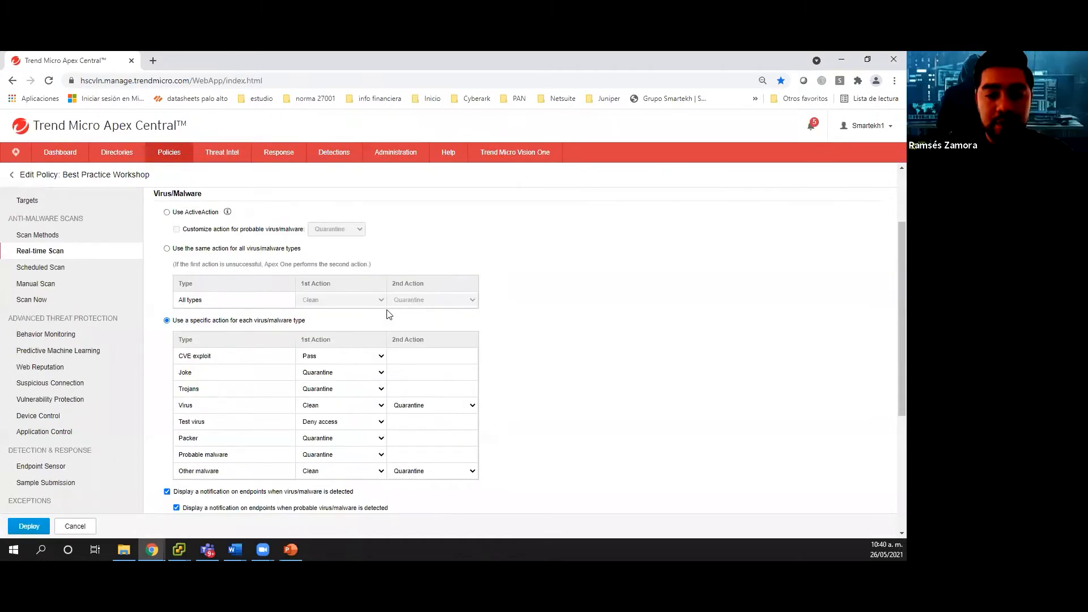
Set the Real-time Scan first action to Quarantine for both the CVE exploit and Test virus types.
scroll(382, 289, "down", 2)
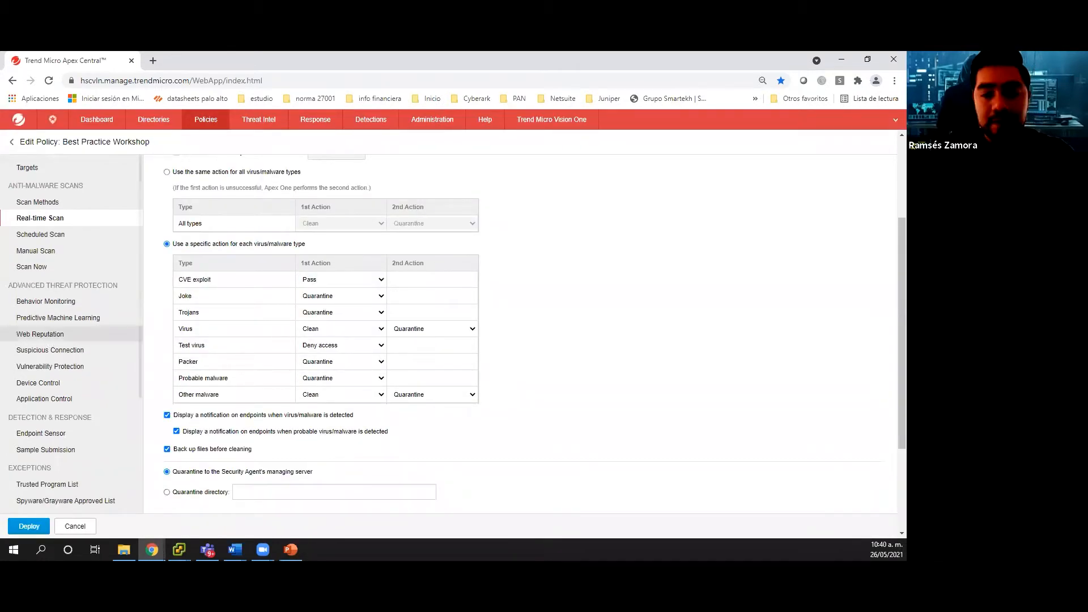
left_click(380, 281)
left_click(362, 299)
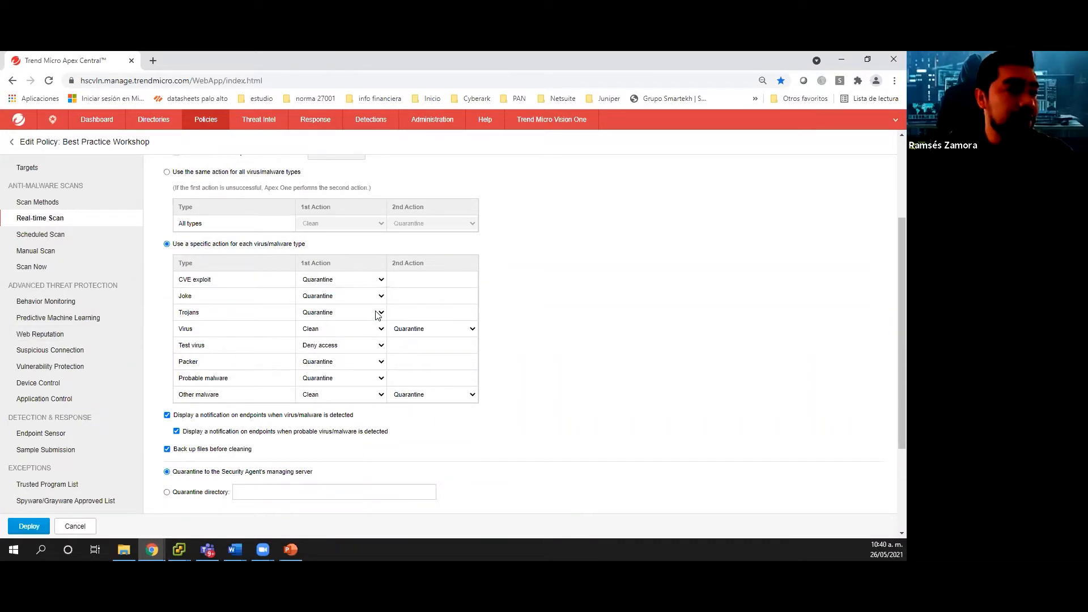
left_click(373, 349)
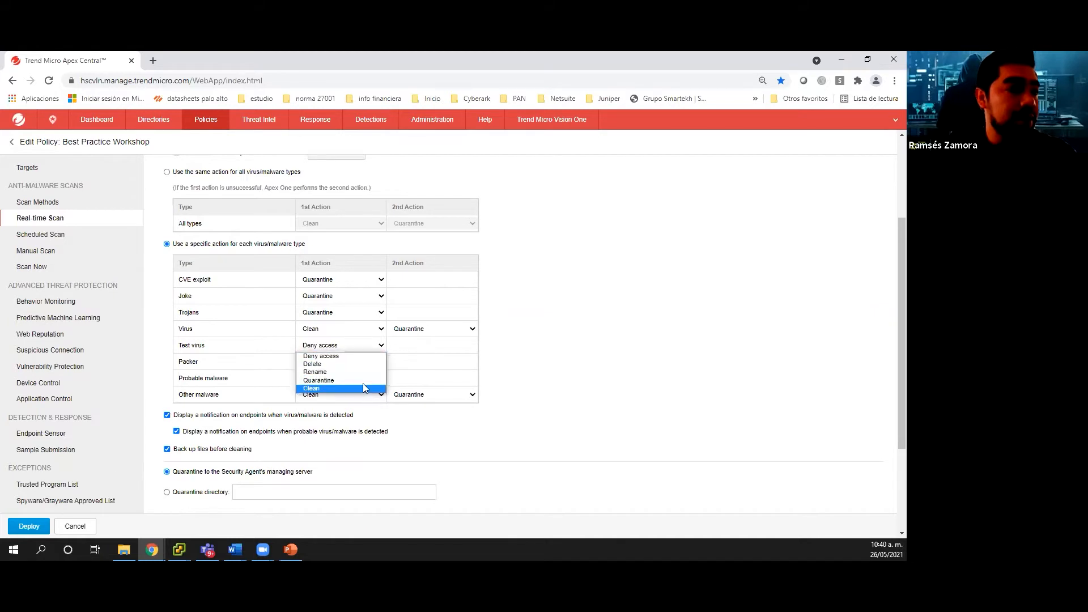
left_click(363, 380)
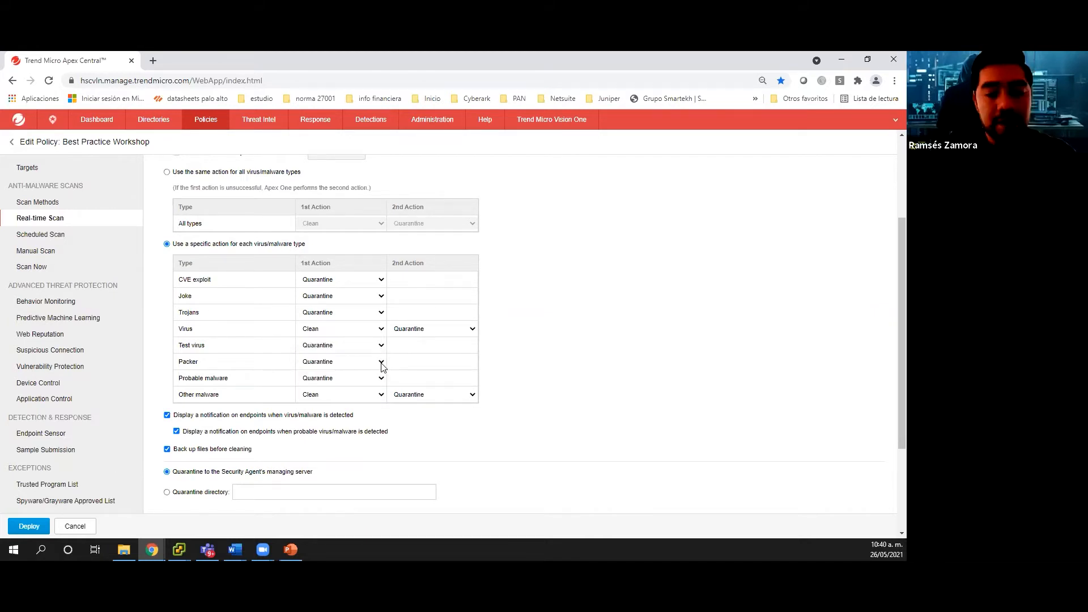
left_click(373, 366)
left_click(400, 367)
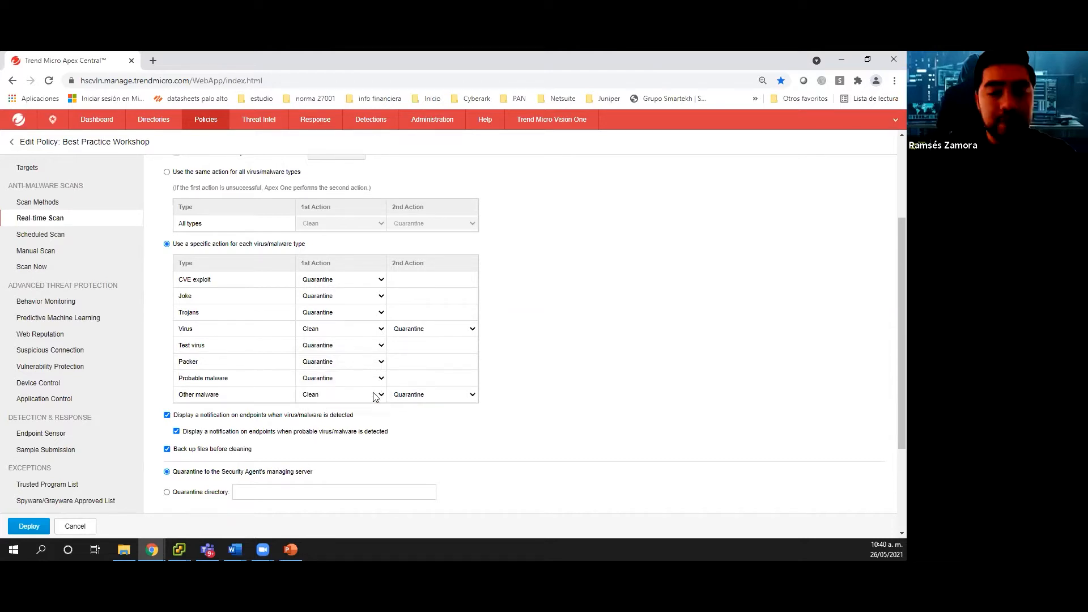
Enable running cleanup when probable virus/malware is detected in Real-time Scan, and deploy the policy.
scroll(374, 396, "down", 1)
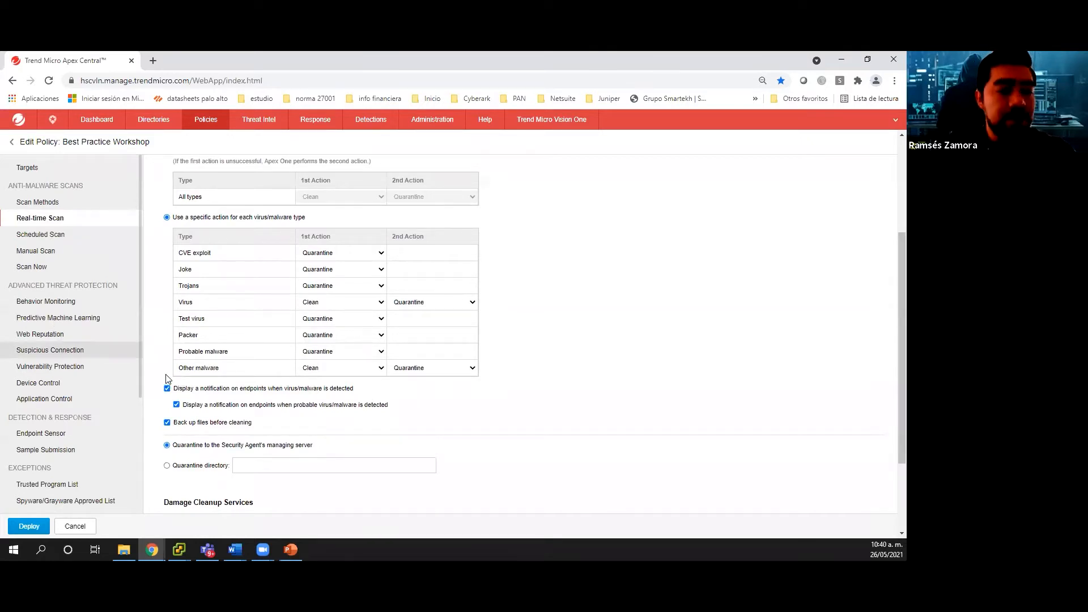
scroll(168, 379, "down", 4)
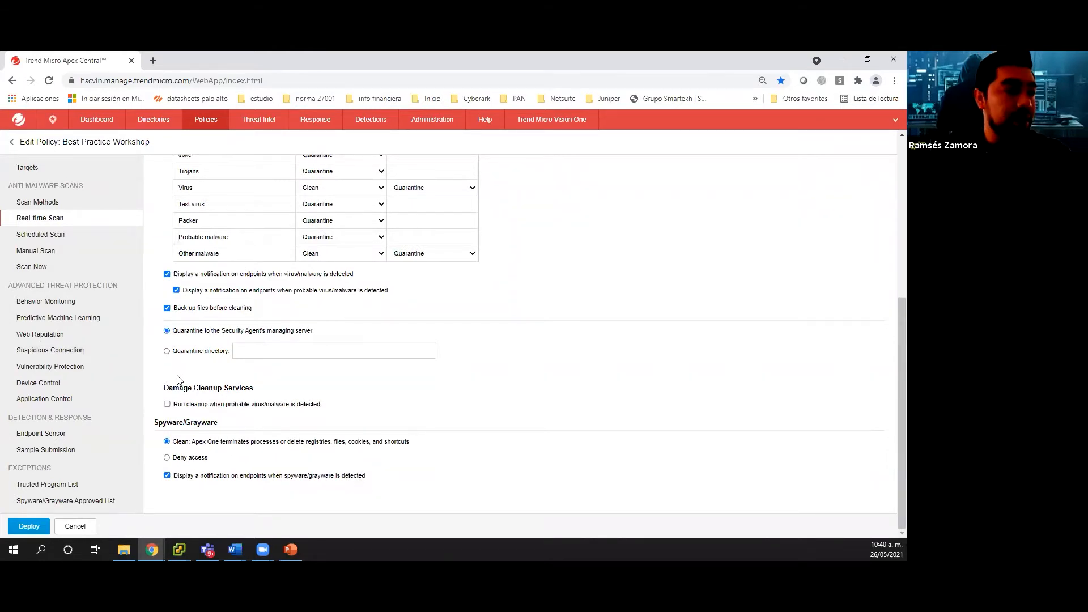
left_click(167, 405)
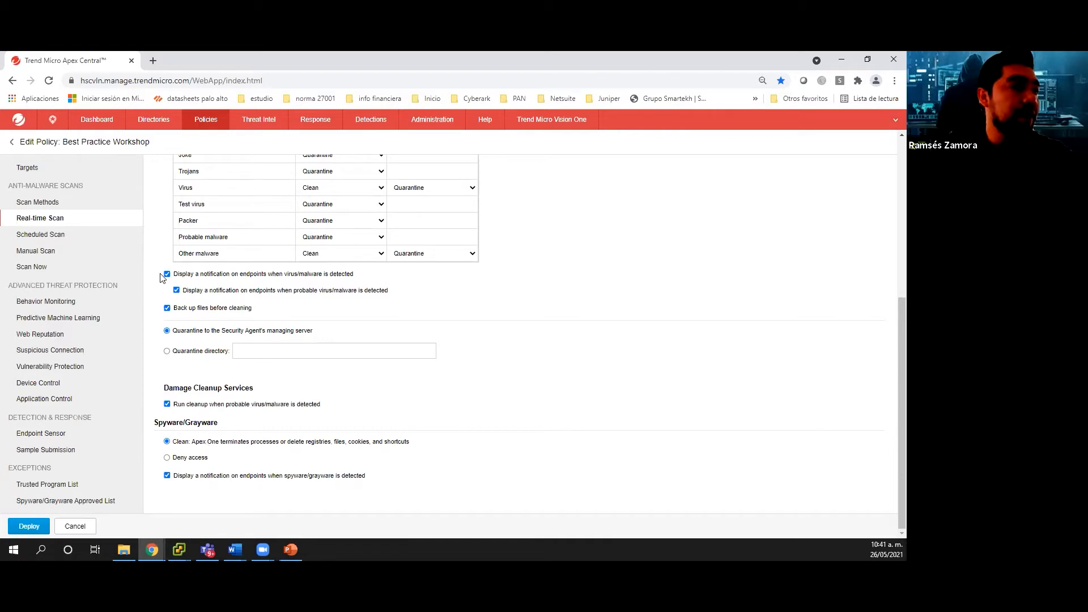
left_click(29, 525)
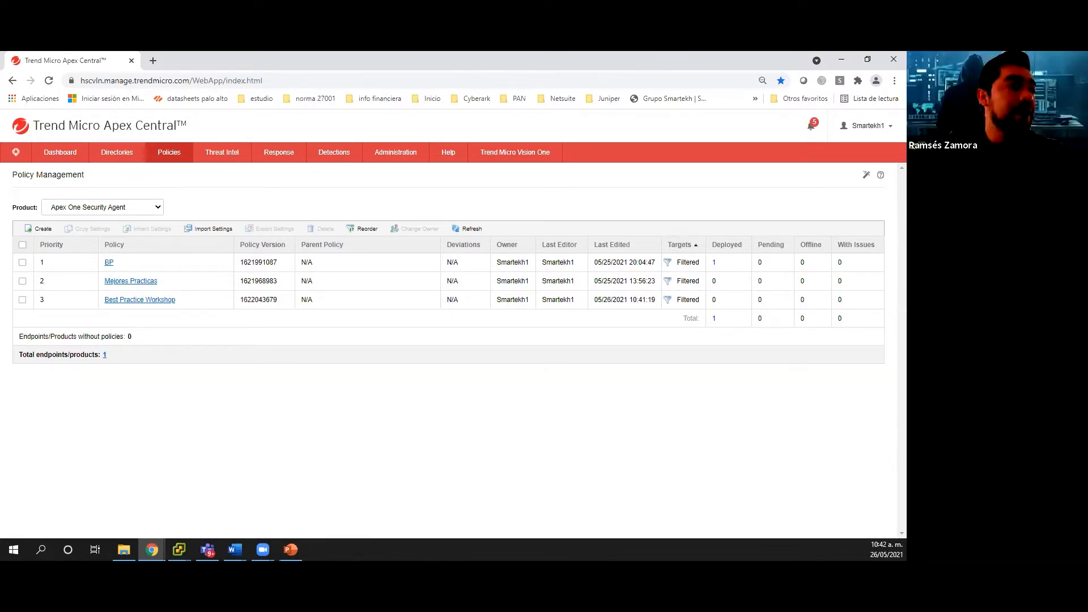
Reopen the Best Practice Workshop policy and enable virus/malware and spyware/grayware scanning for Scheduled Scan.
left_click(143, 300)
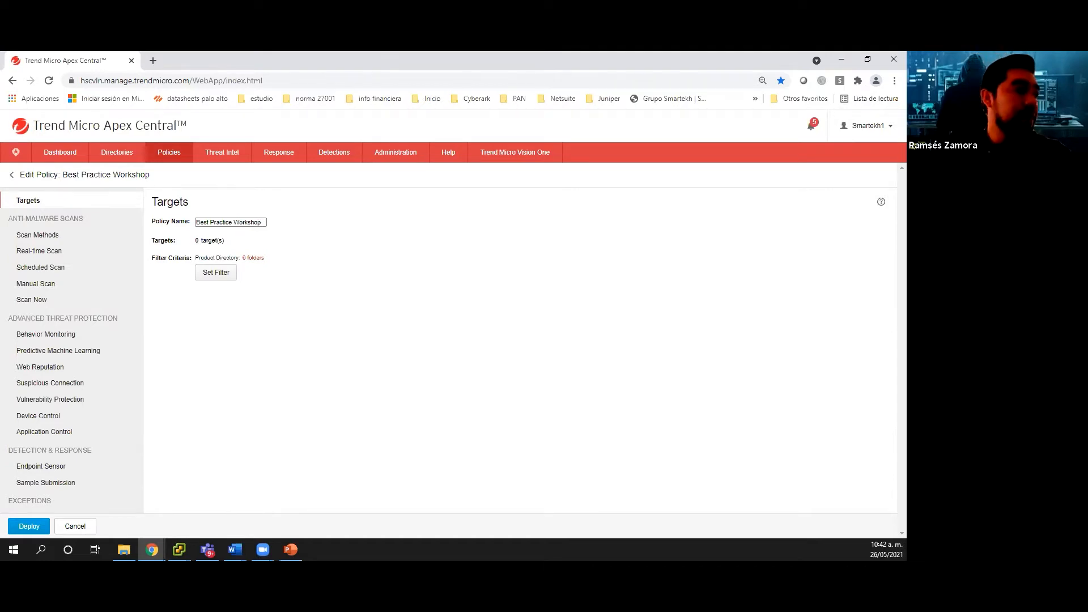
left_click(79, 268)
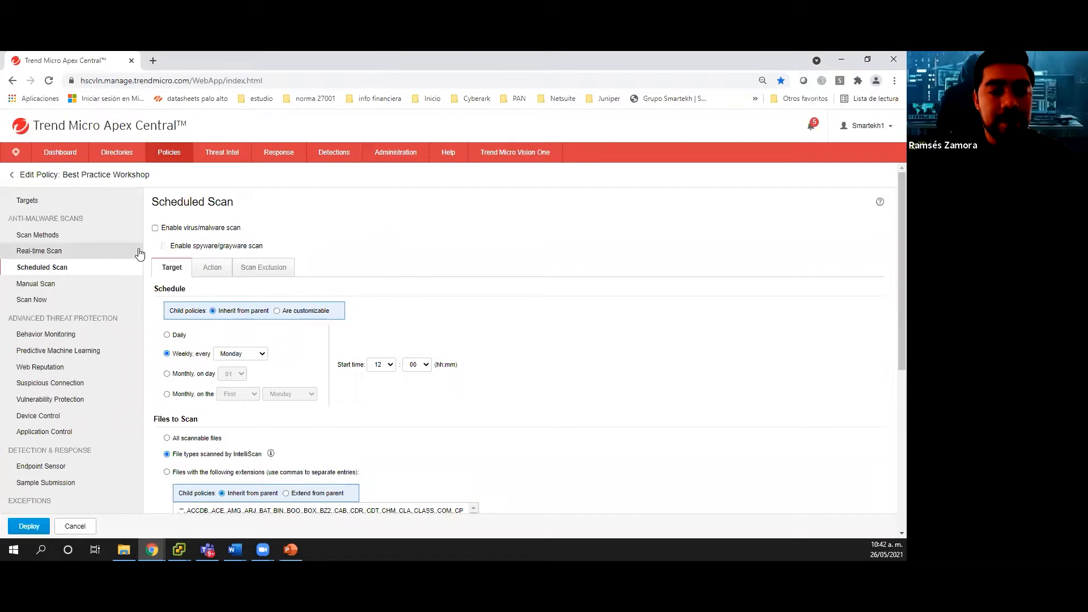
left_click(155, 228)
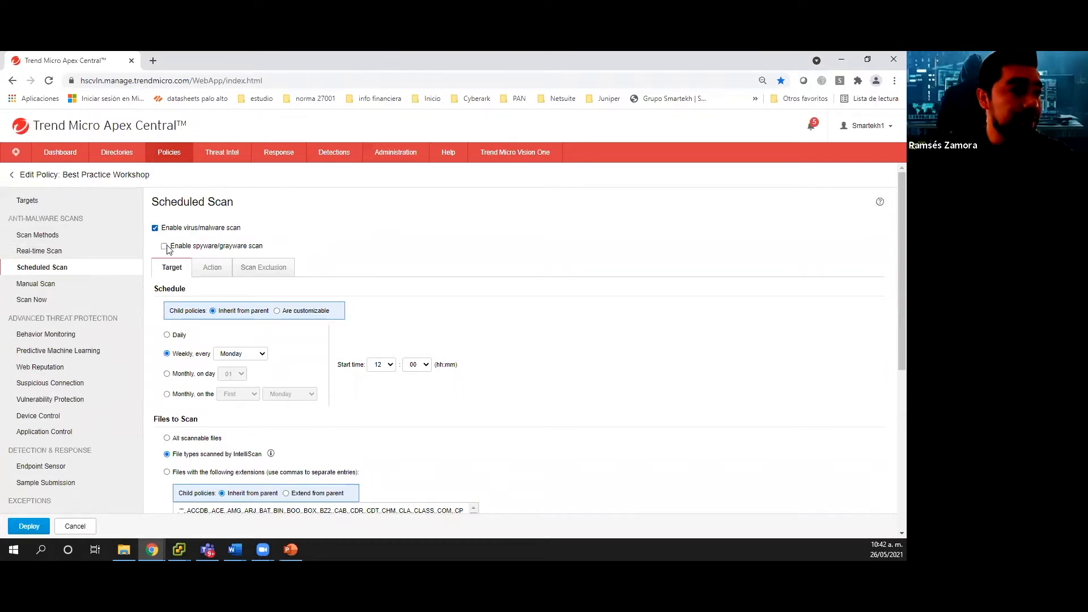
left_click(165, 248)
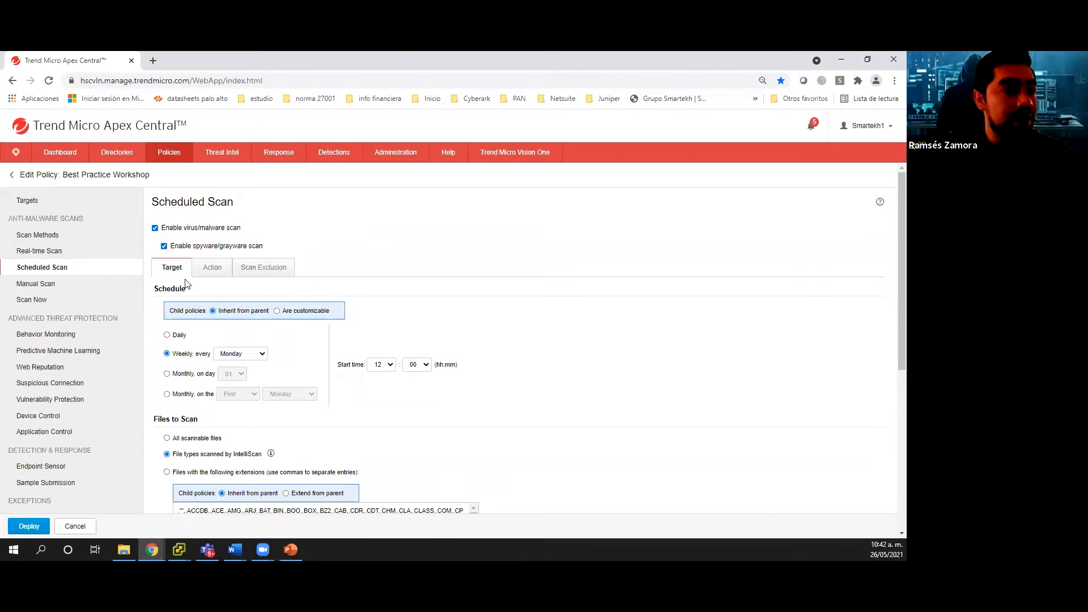
Schedule the scan to run weekly every Wednesday with a start time of 01:00.
scroll(185, 283, "down", 2)
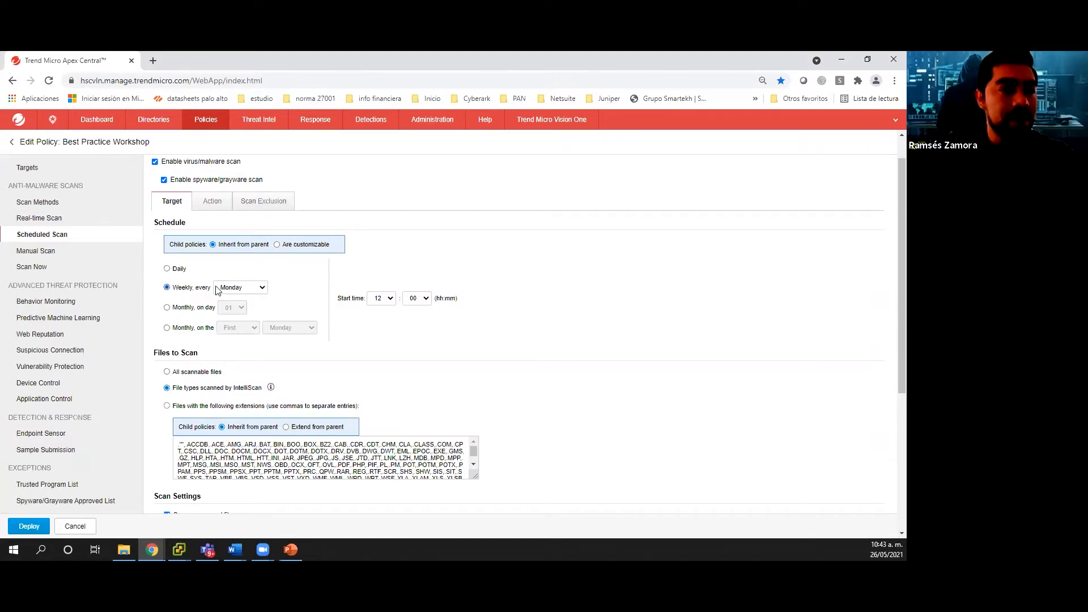
left_click(263, 290)
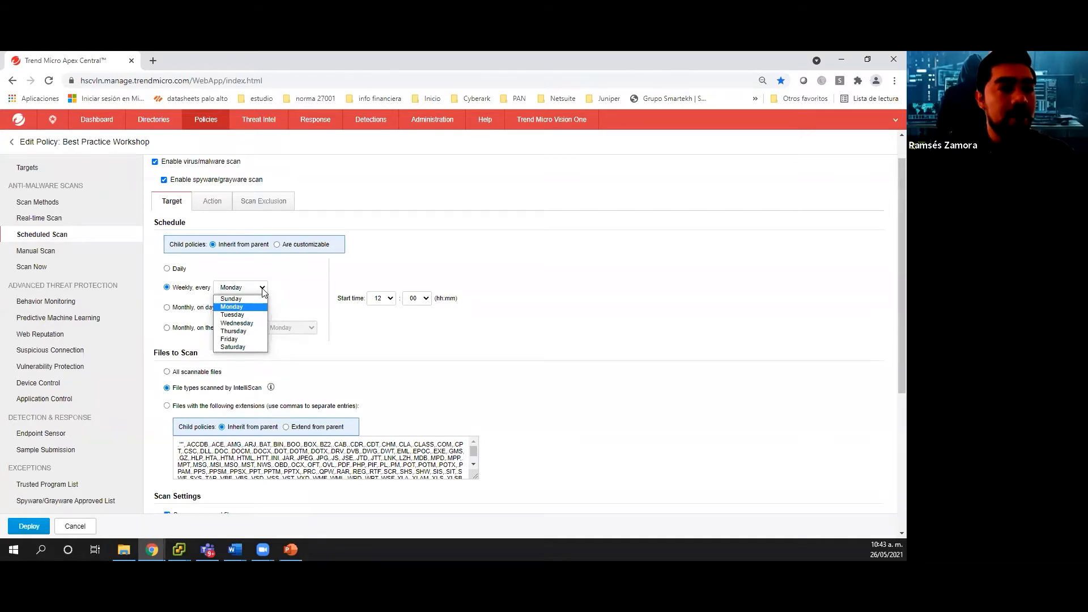
left_click(253, 323)
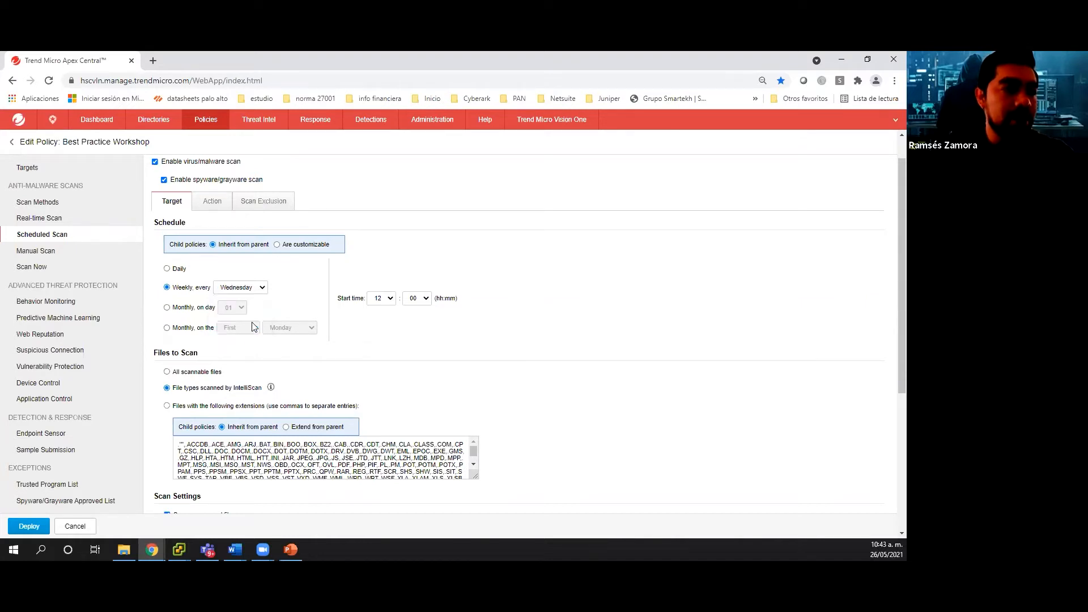
left_click(386, 298)
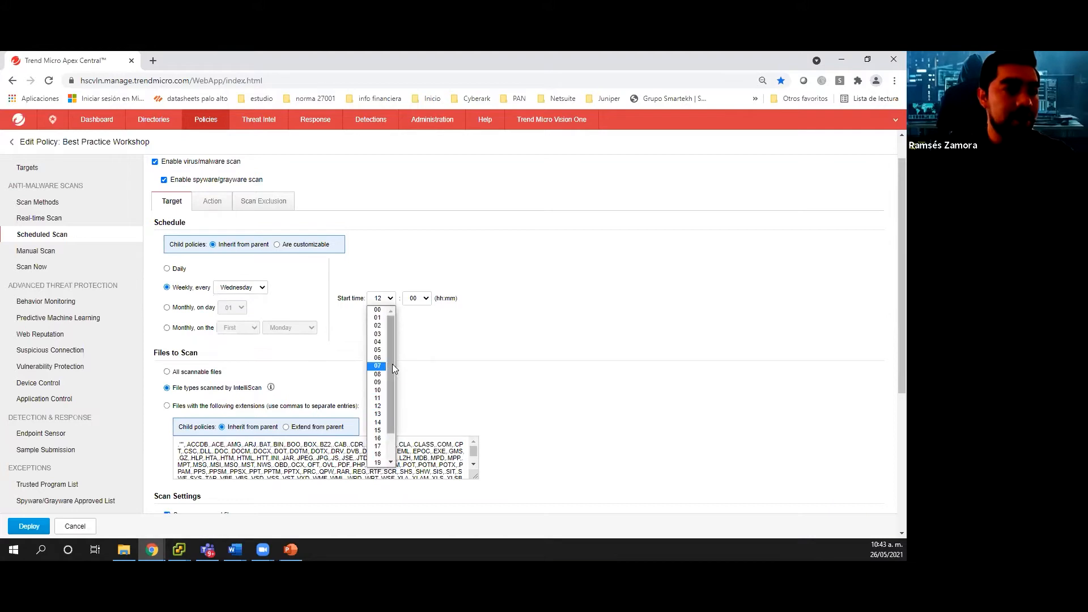
left_click_drag(392, 365, 392, 385)
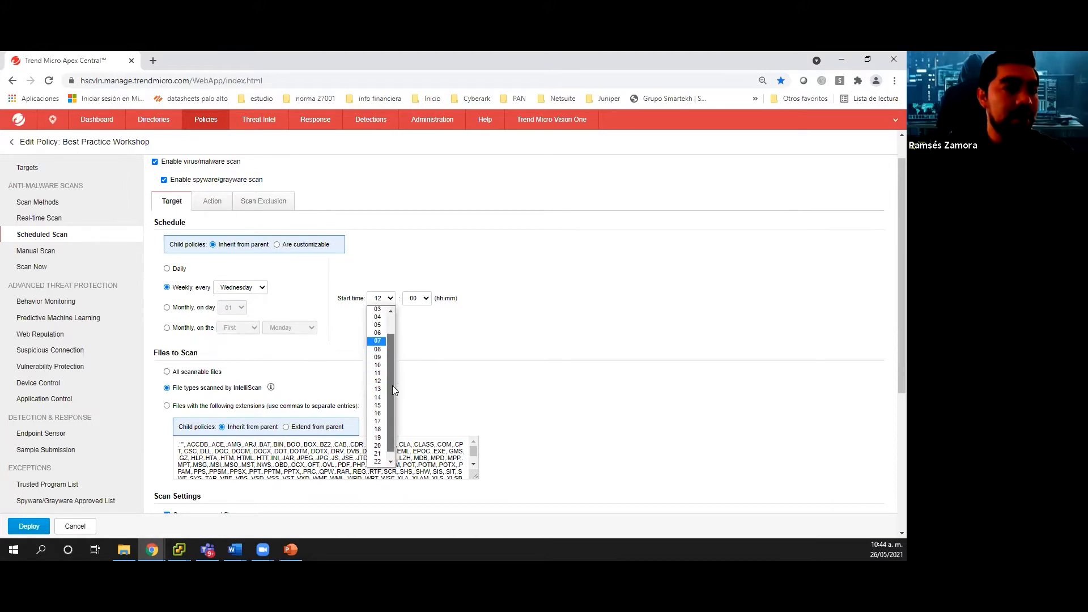
left_click_drag(392, 344, 389, 316)
left_click(378, 319)
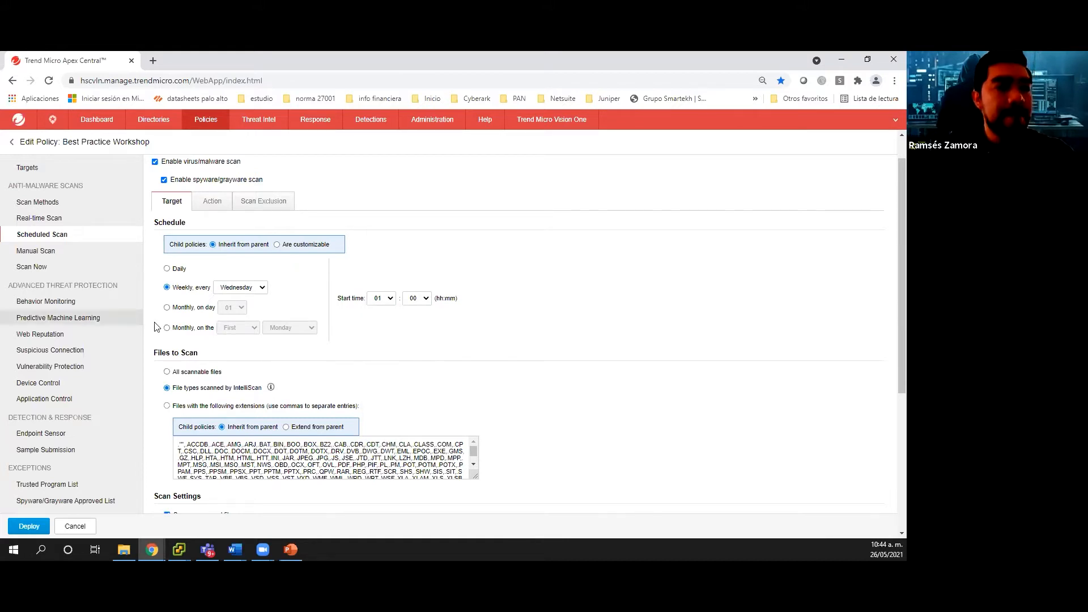
Set Scheduled Scan to scan all scannable files and set the maximum layers for compressed files to 6.
scroll(167, 297, "down", 1)
scroll(165, 294, "down", 1)
left_click(167, 290)
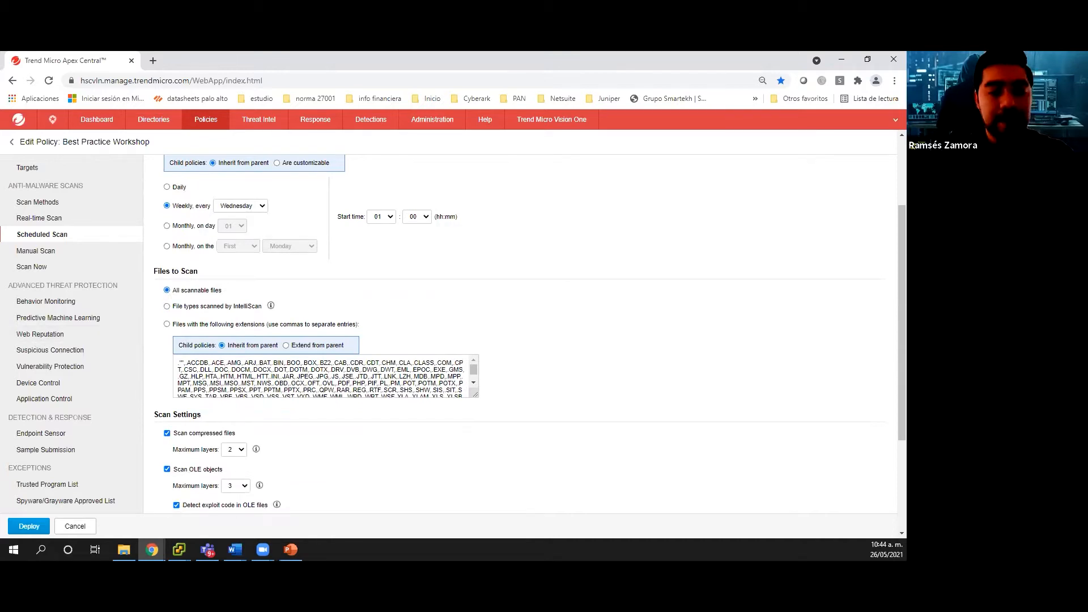
scroll(169, 365, "down", 1)
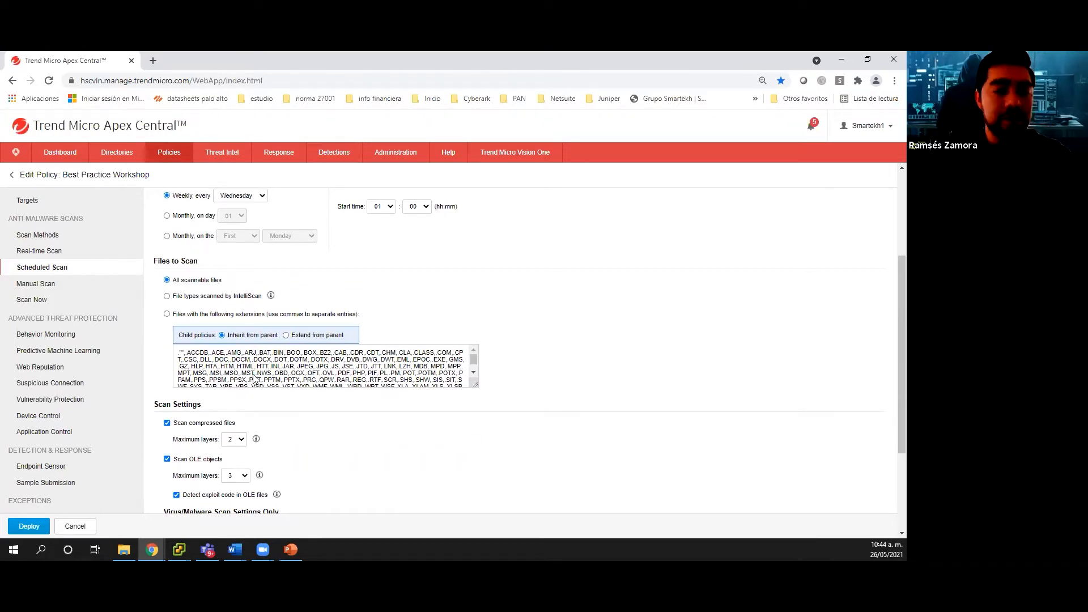
scroll(272, 371, "down", 1)
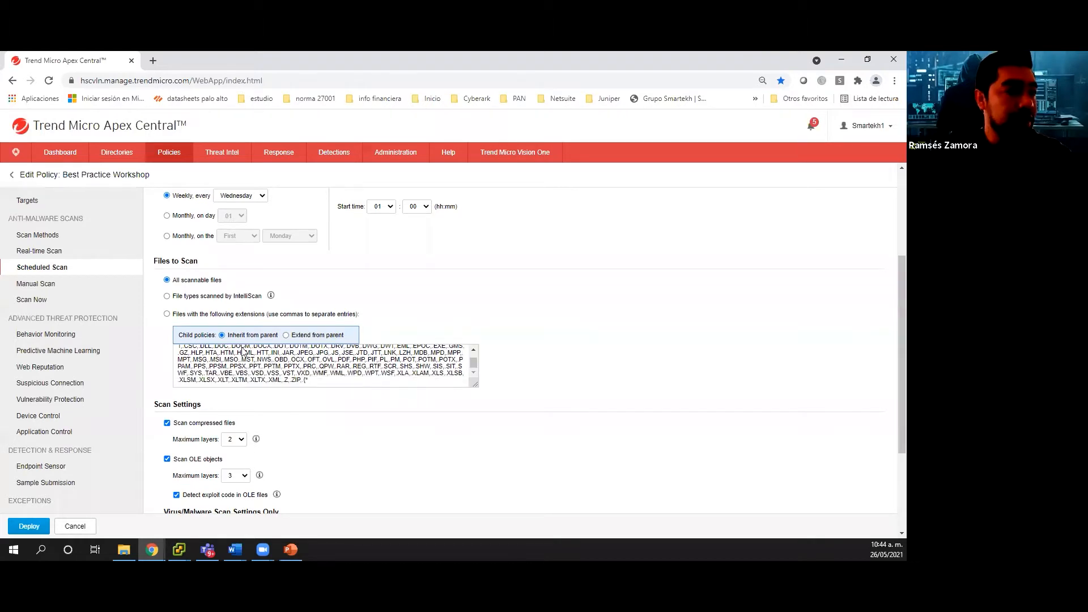
scroll(237, 402, "down", 2)
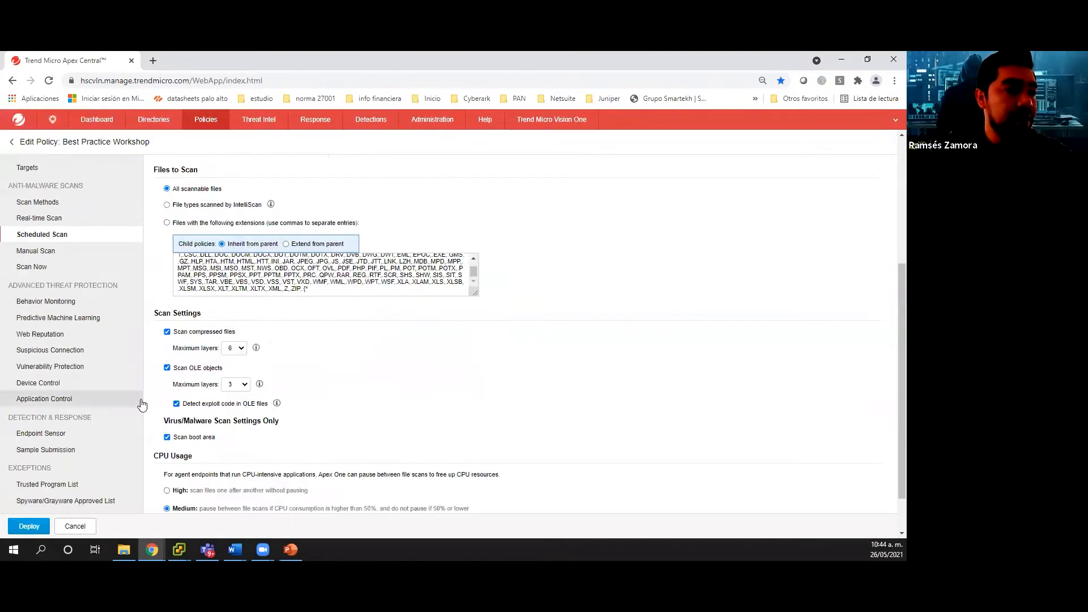
Review the Scheduled Scan OLE and CPU usage settings and the exclusion lists for directories, files and file extensions.
scroll(145, 399, "down", 1)
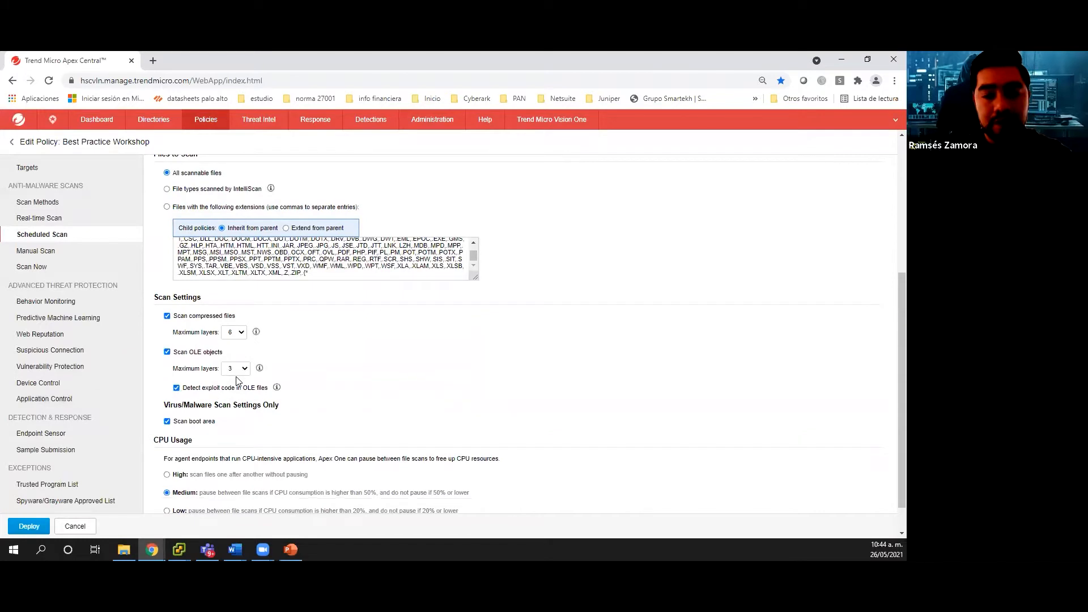
scroll(218, 374, "down", 1)
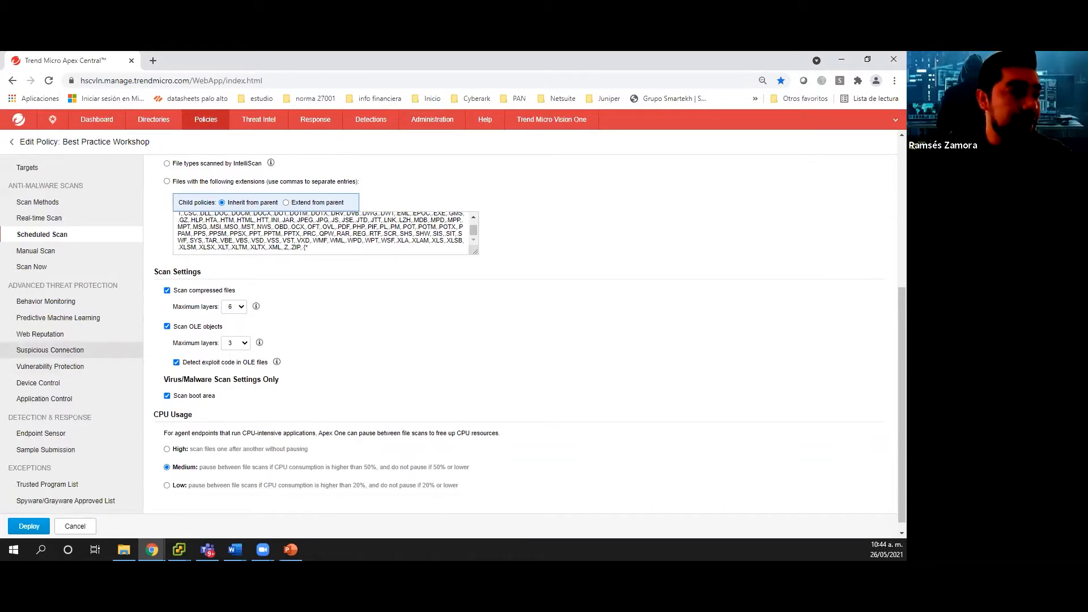
scroll(4, 431, "down", 1)
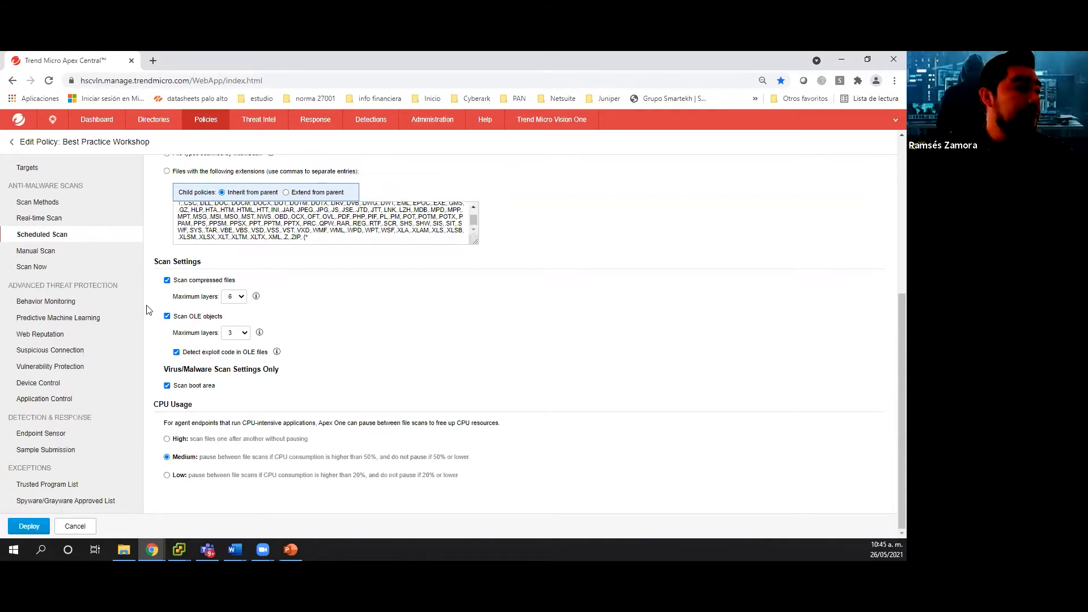
scroll(340, 331, "up", 4)
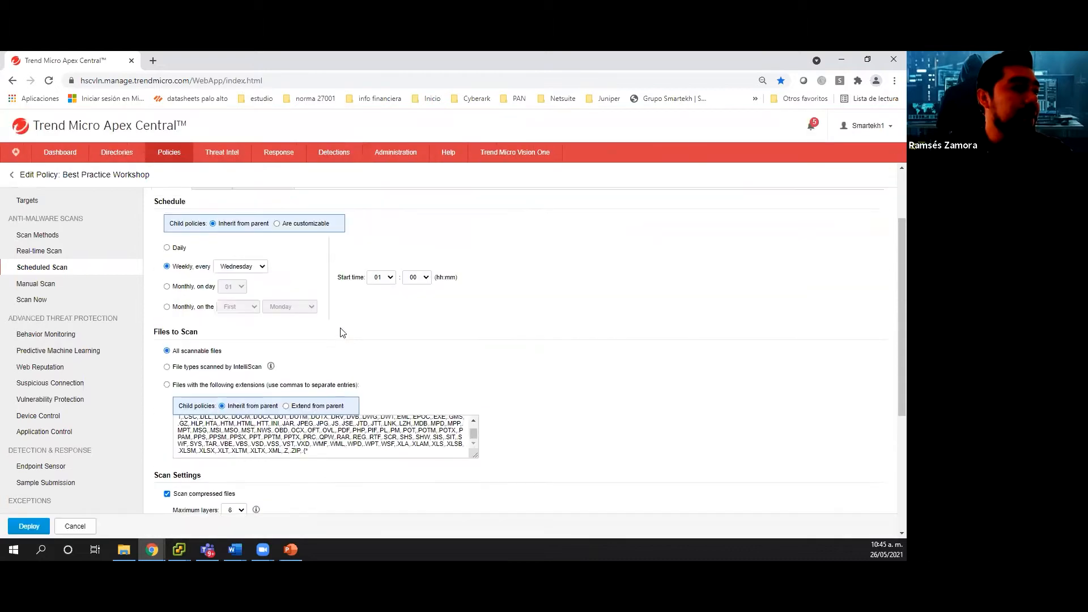
scroll(342, 332, "up", 2)
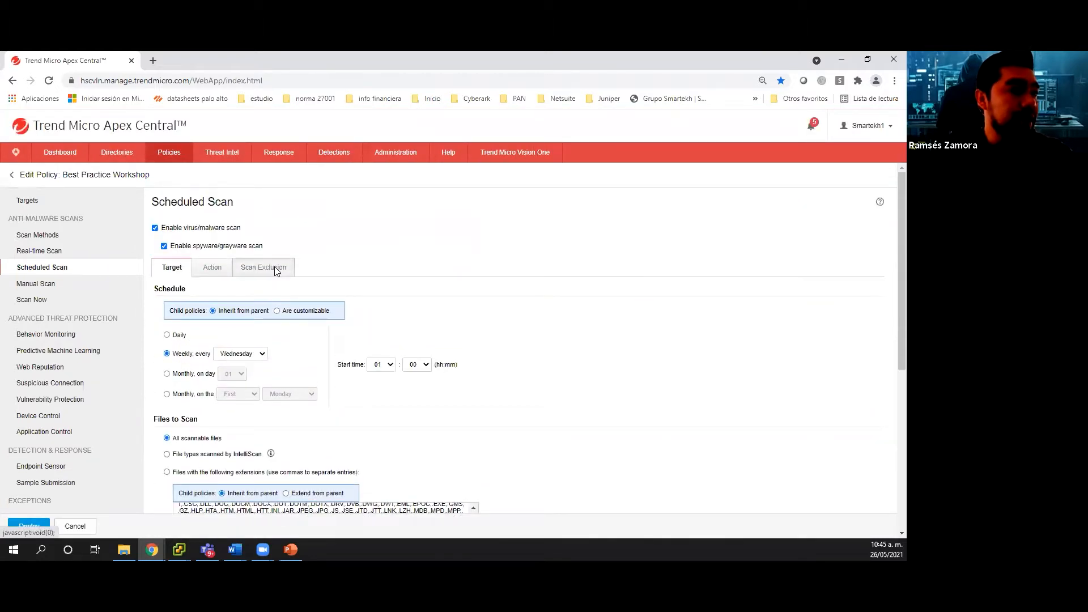
left_click(274, 268)
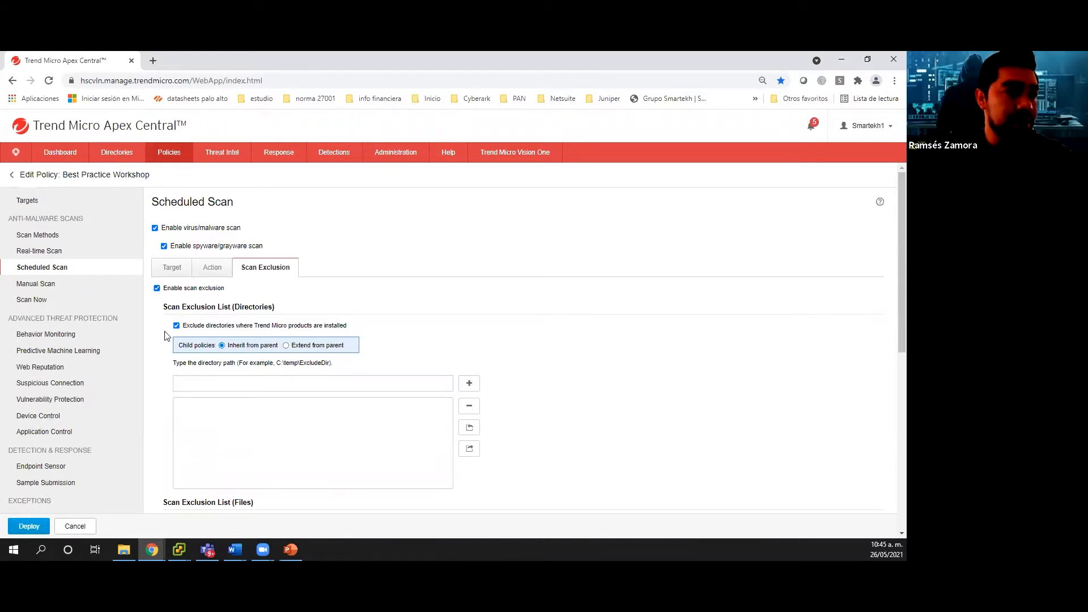
scroll(167, 336, "down", 3)
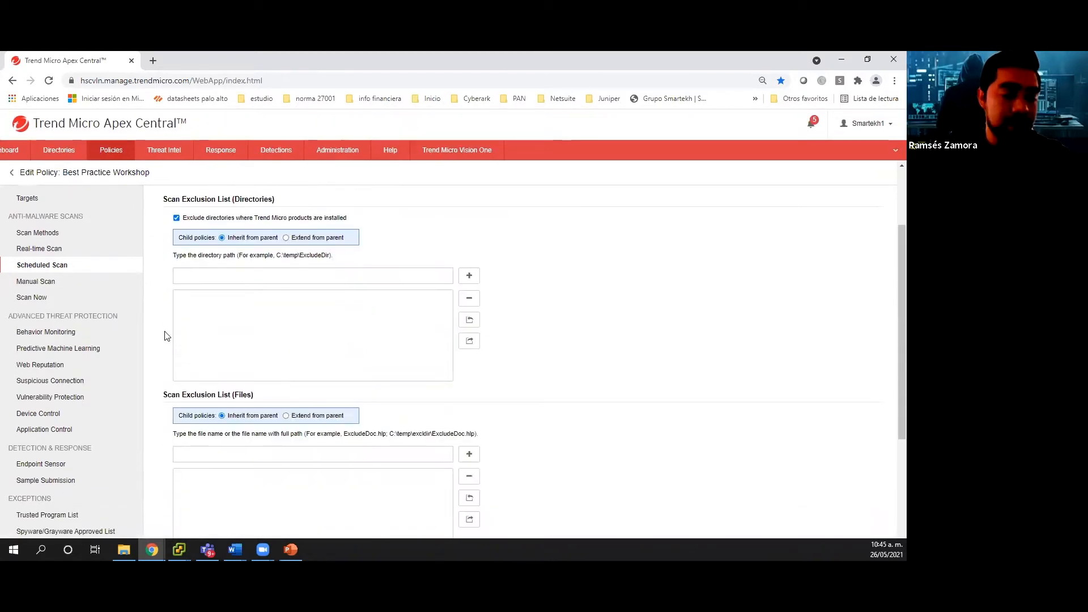
scroll(166, 336, "down", 4)
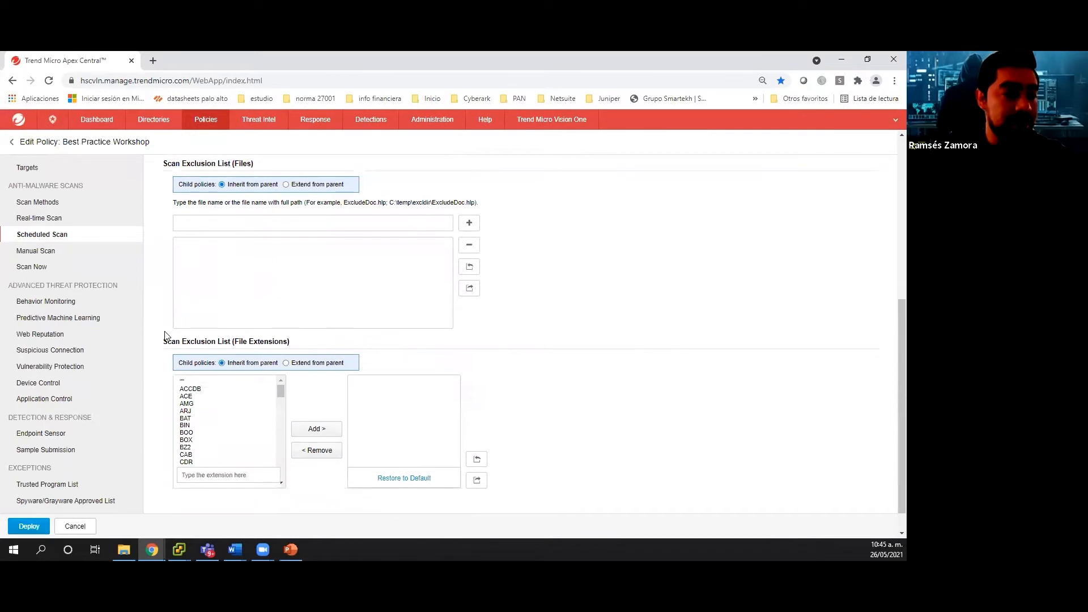
scroll(214, 274, "up", 7)
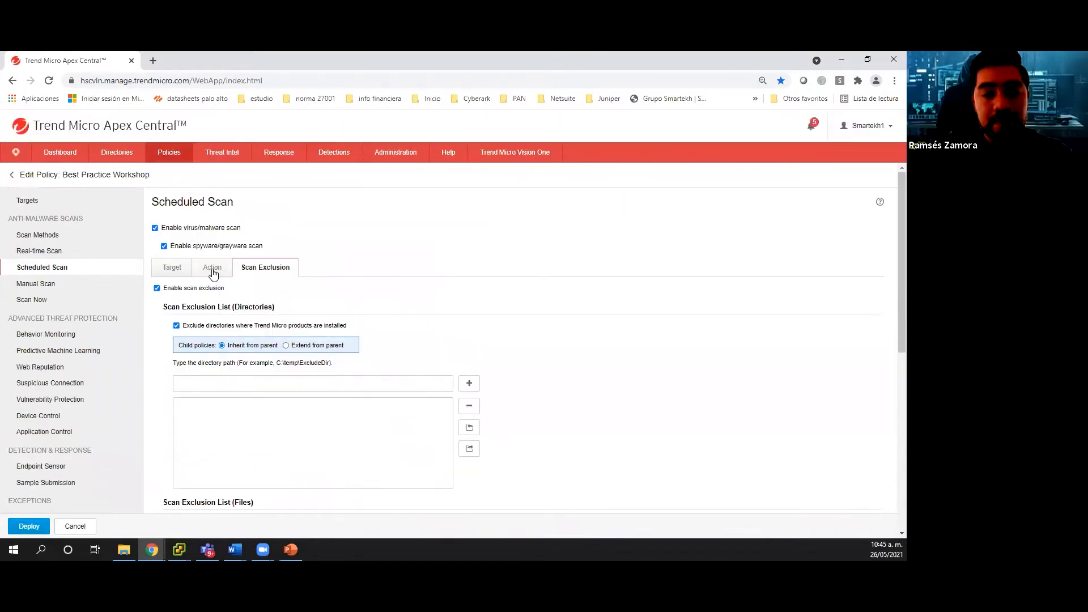
Use a specific action for each virus/malware type in Scheduled Scan and set the test virus first action to Quarantine.
left_click(213, 272)
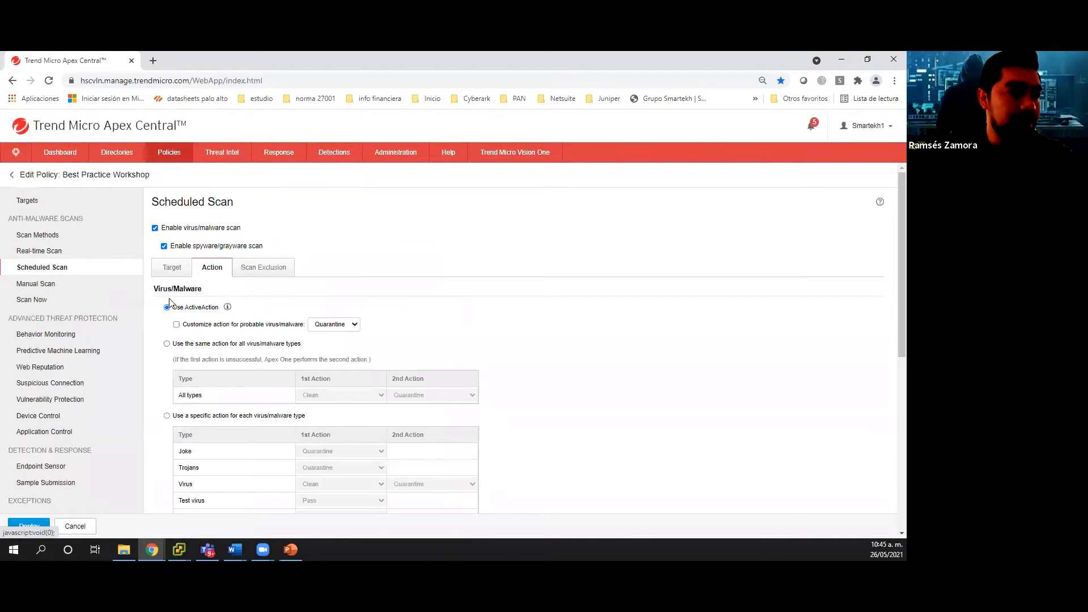
left_click(167, 416)
scroll(431, 333, "down", 2)
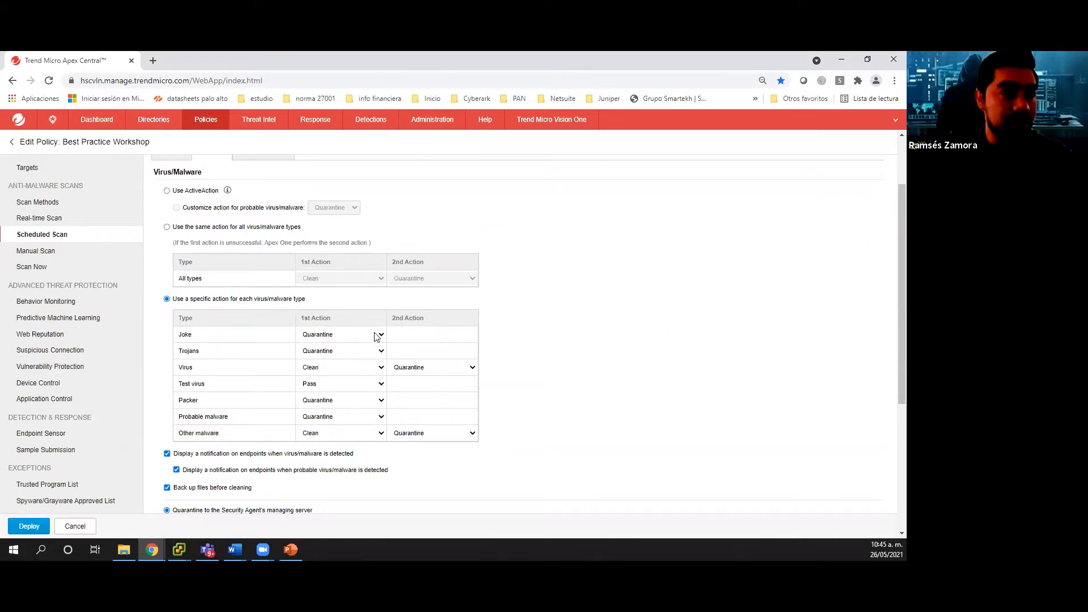
left_click(373, 387)
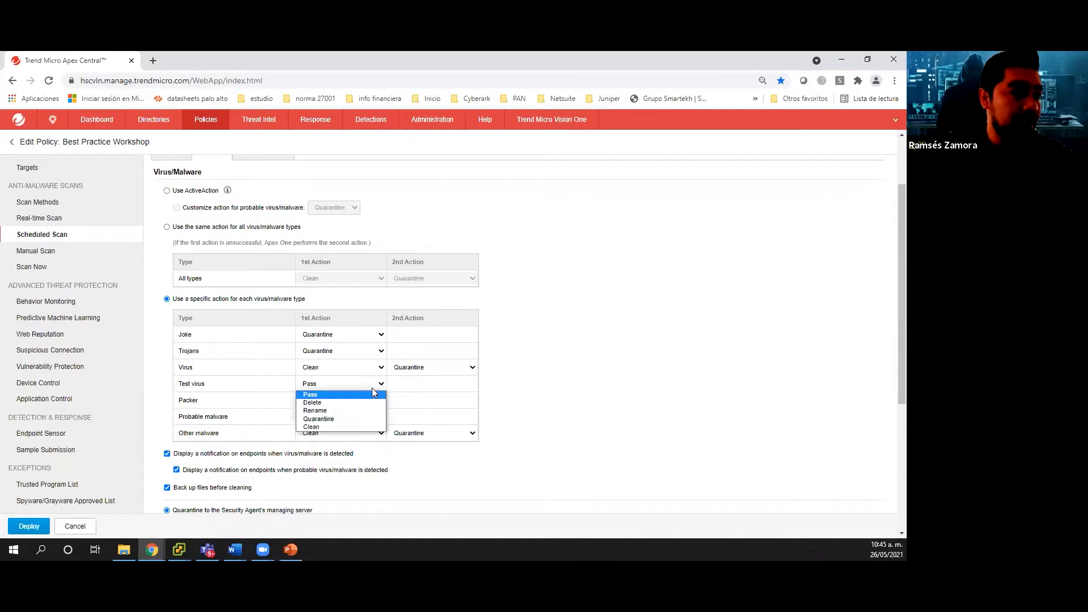
left_click(358, 418)
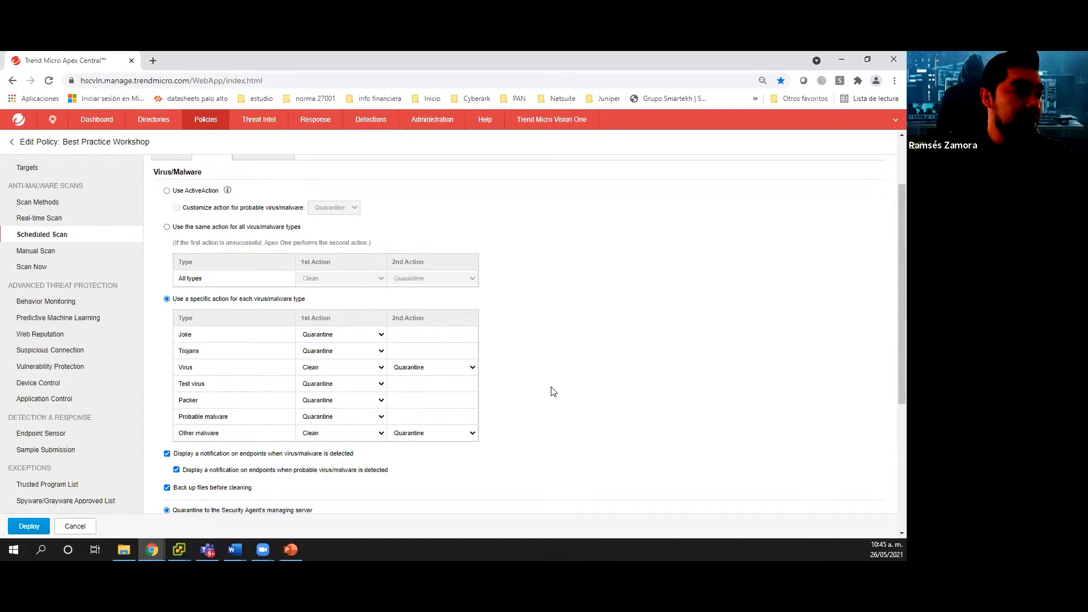
Set Scheduled Scan damage cleanup to Advanced cleanup, enable cleanup when probable virus/malware is detected, and deploy the policy.
scroll(553, 391, "down", 3)
scroll(432, 336, "down", 1)
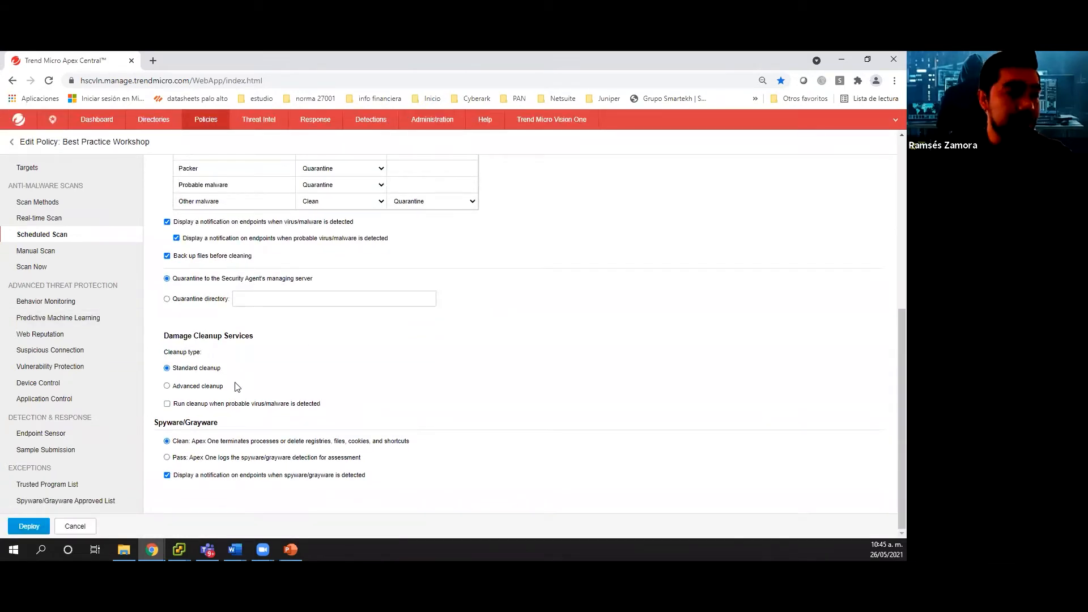
left_click(168, 388)
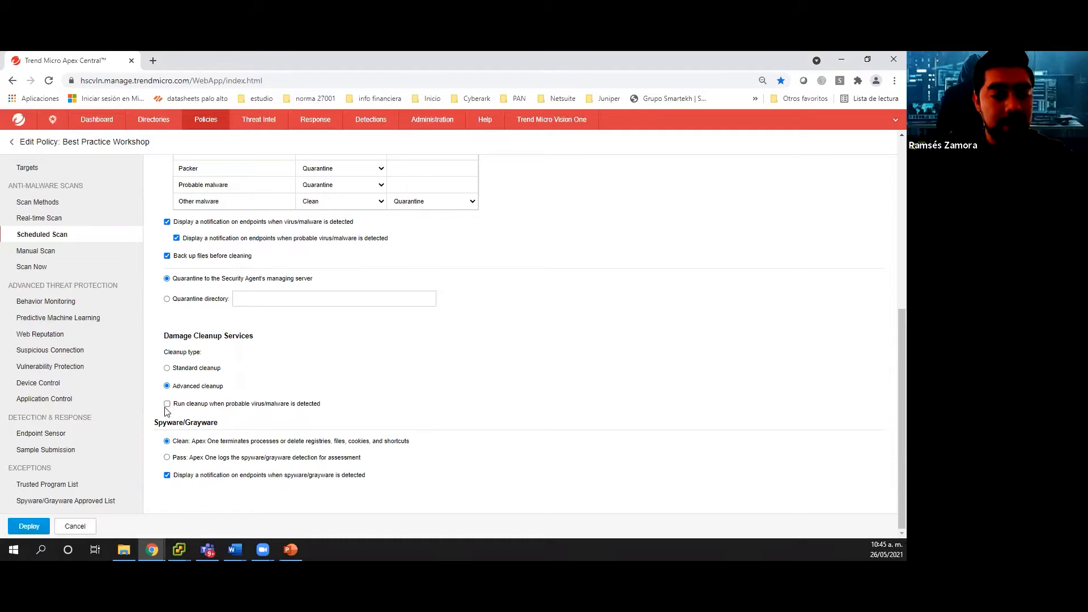
left_click(167, 404)
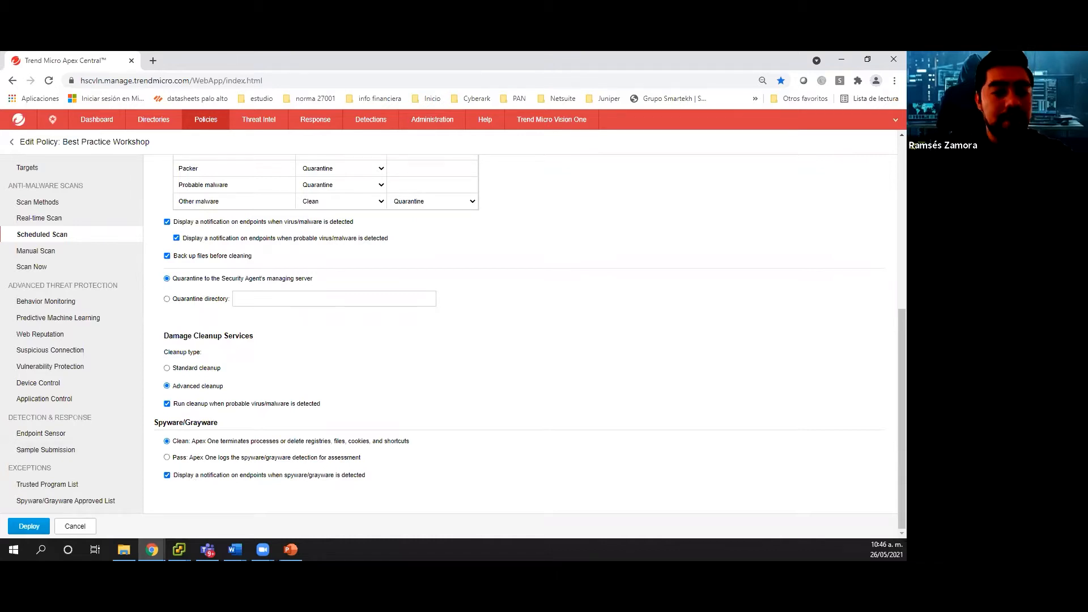
left_click(16, 529)
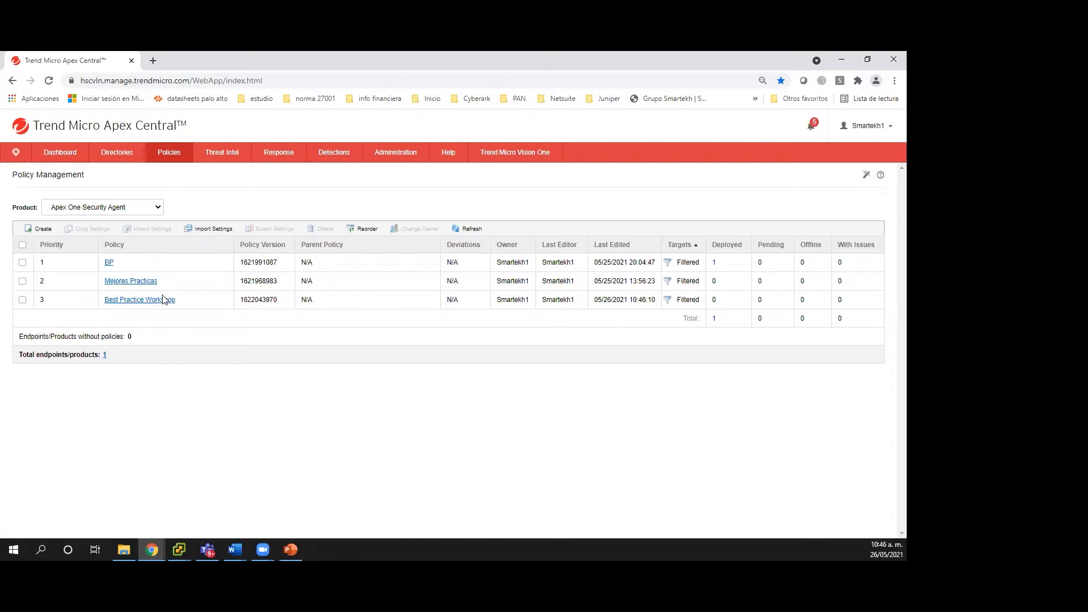
Reopen the Best Practice Workshop policy for editing.
left_click(149, 300)
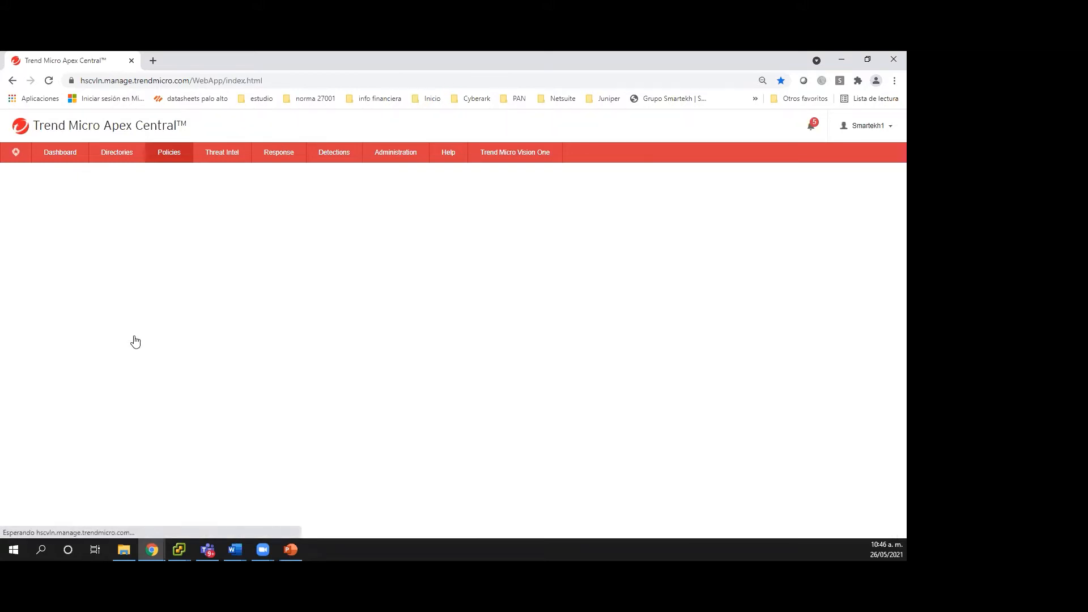
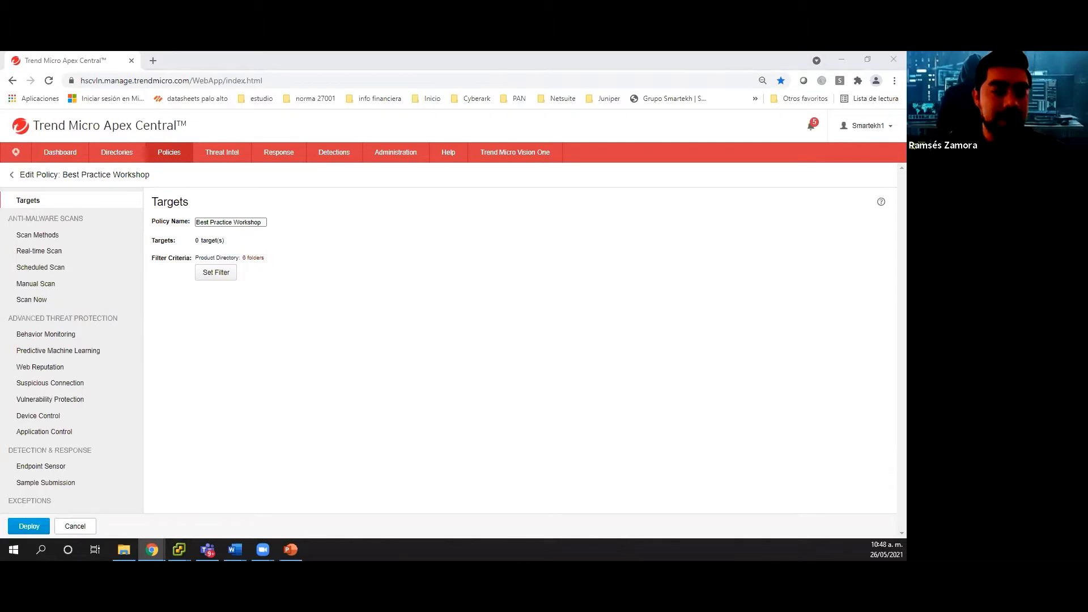
Open the policy's Scan Now settings and set the files to scan to All scannable files.
left_click(57, 306)
left_click(56, 306)
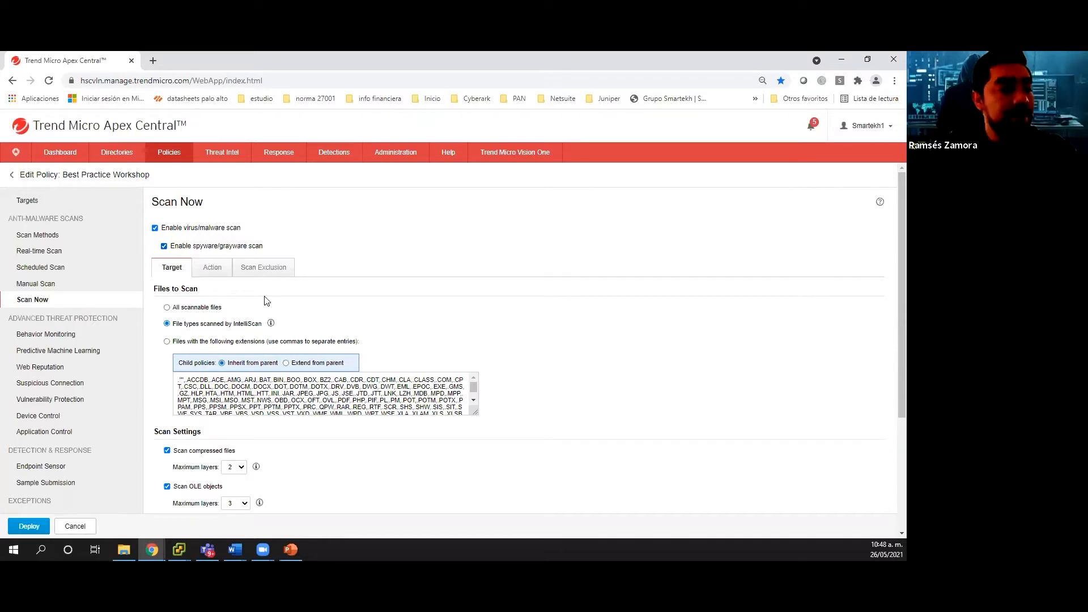
left_click(167, 308)
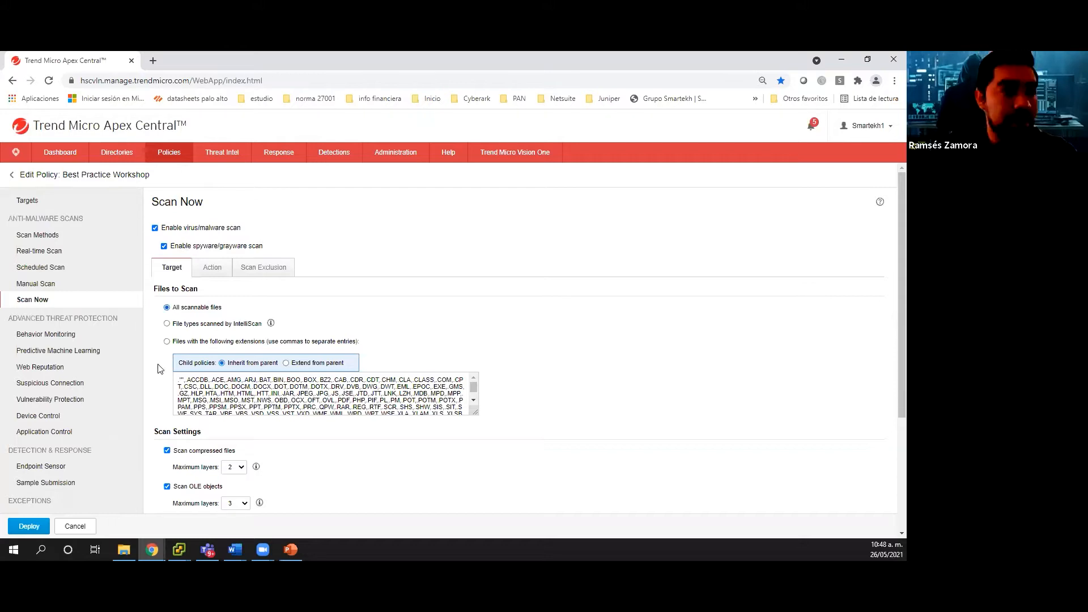
Set the Scan Now maximum layers to 3 for compressed files and 6 for OLE objects.
scroll(159, 362, "down", 2)
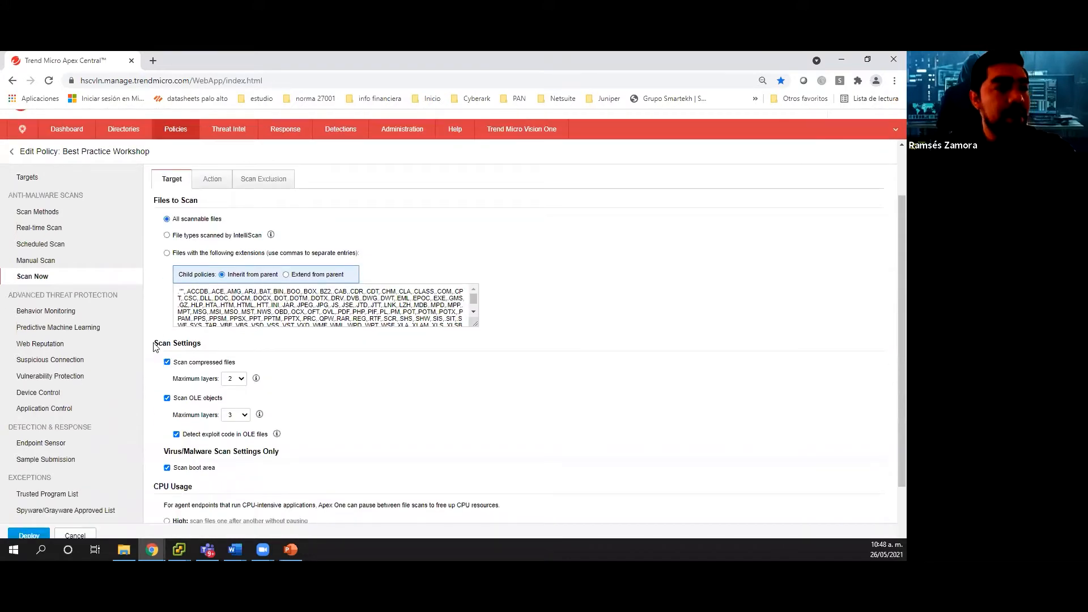
scroll(154, 346, "down", 1)
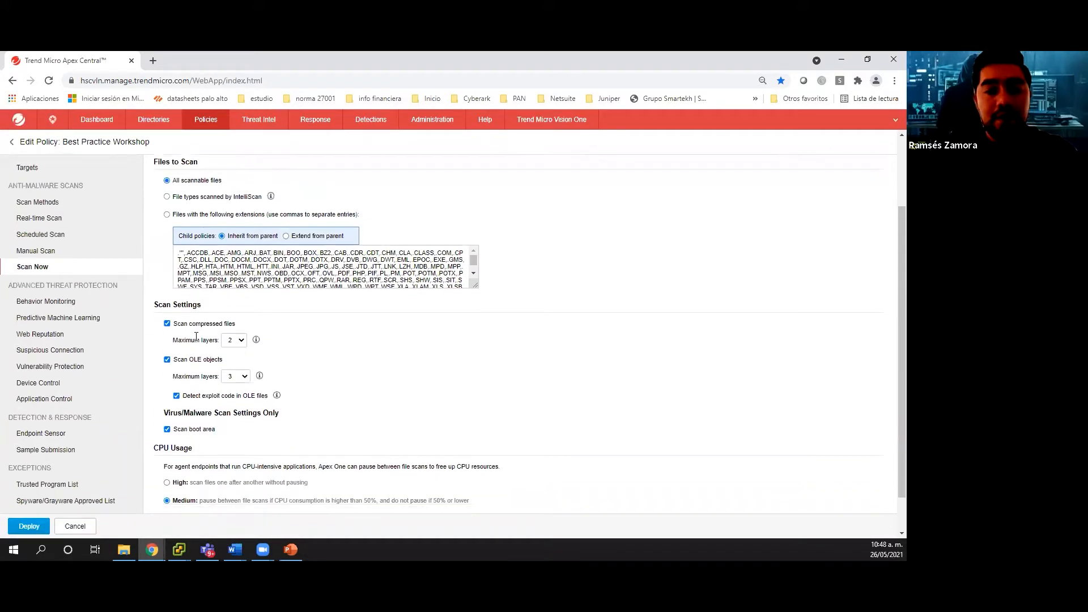
left_click(238, 344)
left_click(240, 368)
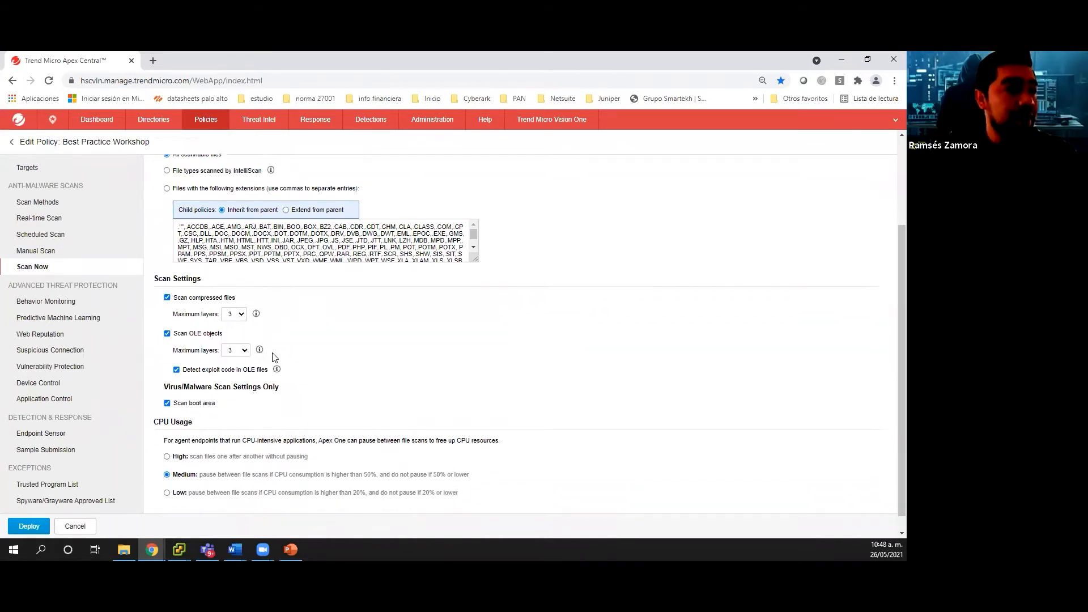
left_click(244, 351)
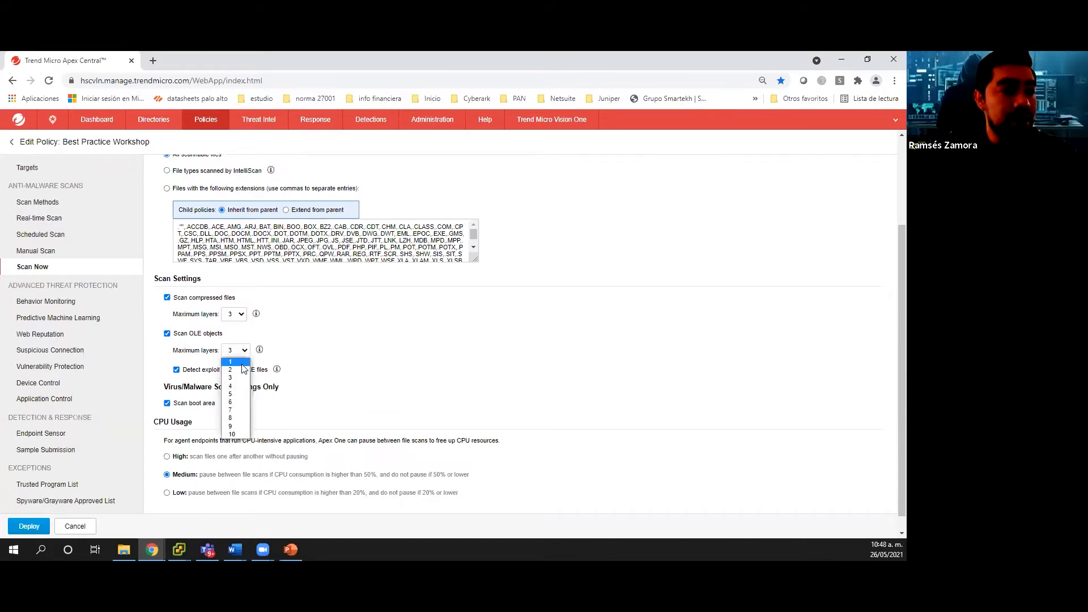
left_click(239, 403)
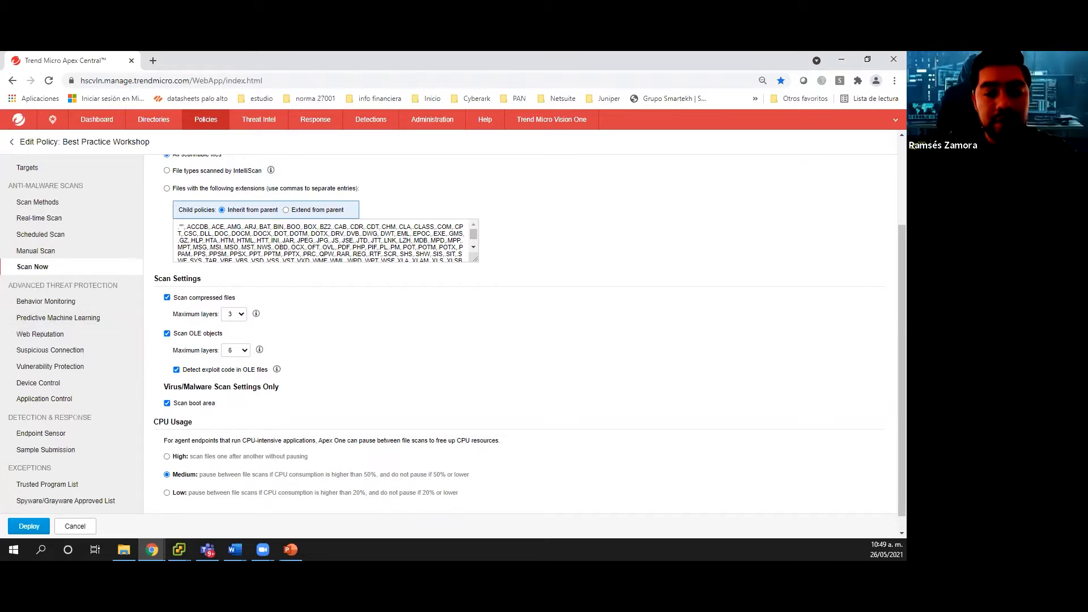
Review the Scan Now CPU usage options and the scan exclusion lists.
scroll(230, 387, "down", 1)
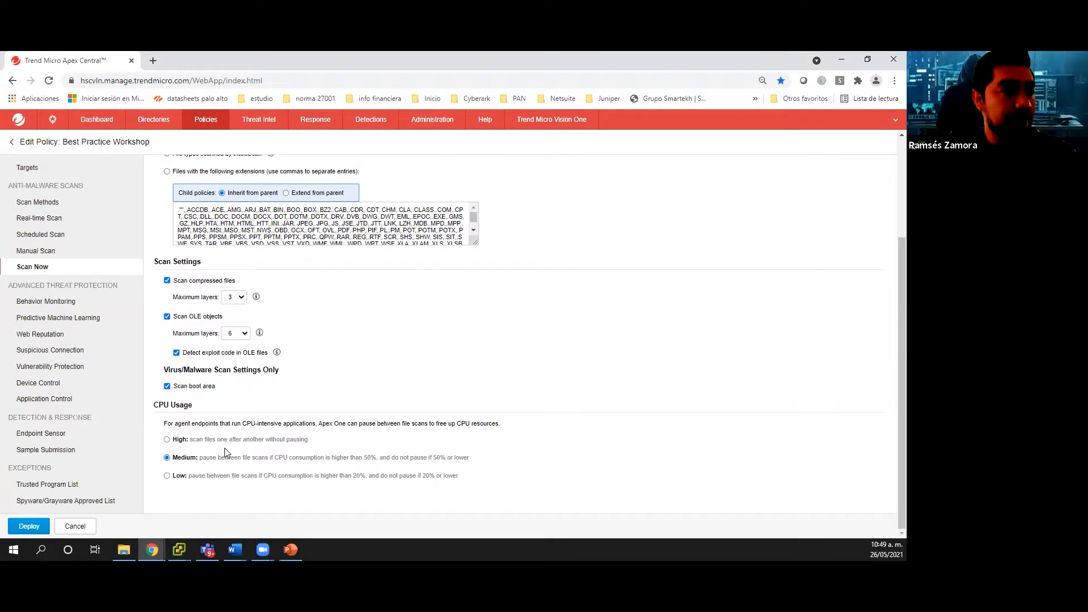
scroll(285, 345, "up", 3)
left_click(263, 238)
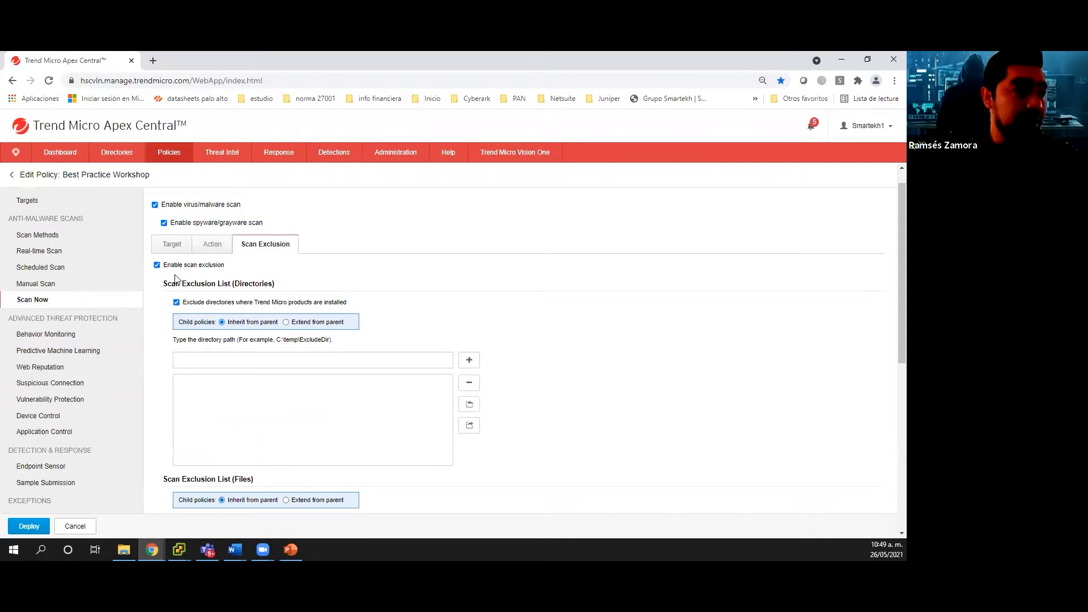
scroll(167, 314, "down", 1)
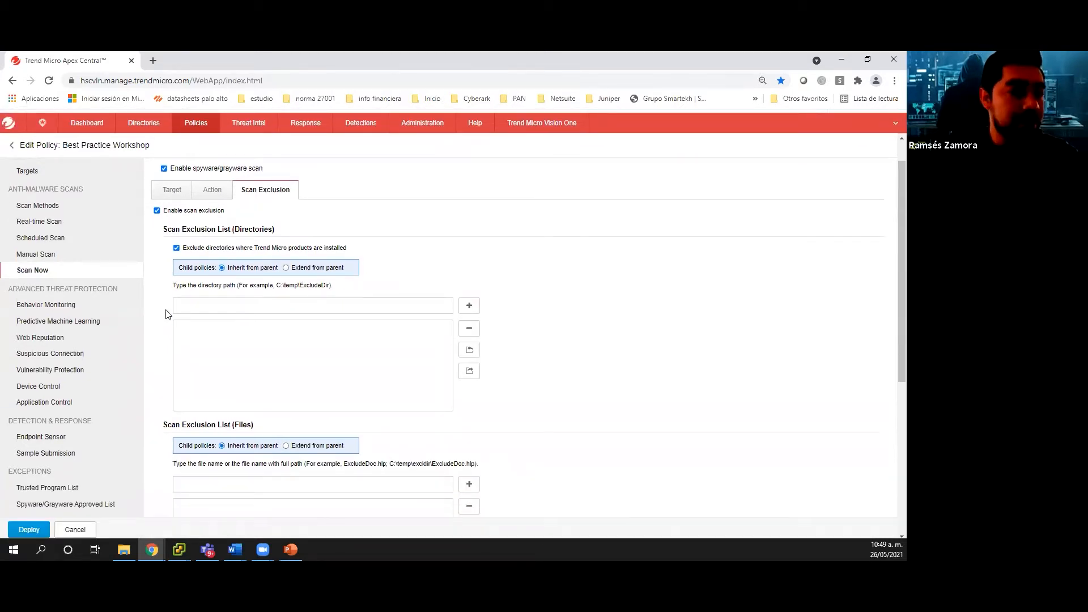
scroll(166, 315, "down", 3)
scroll(167, 309, "up", 5)
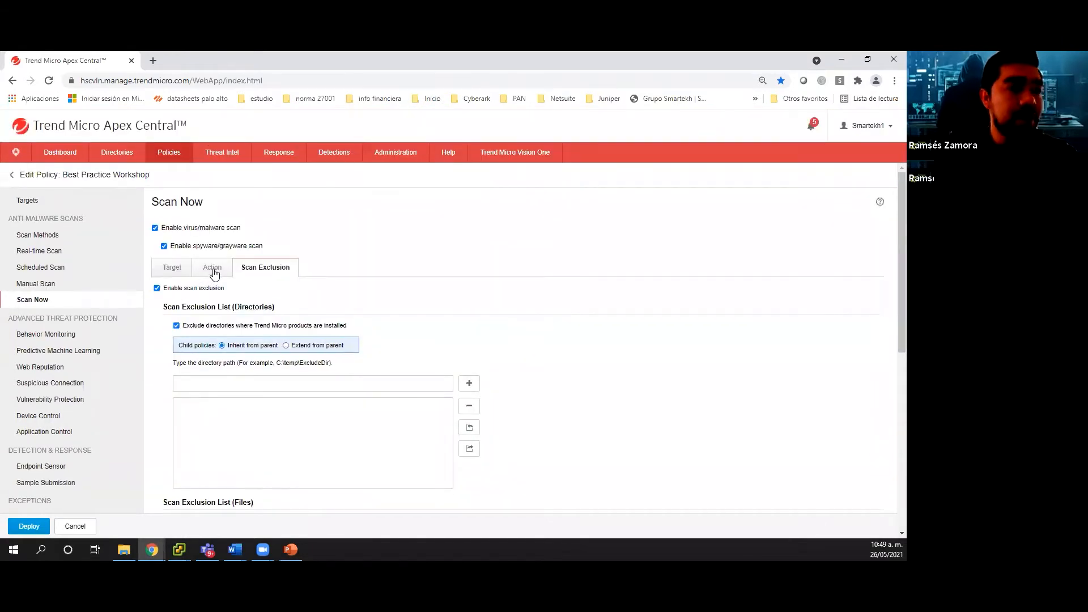
Use a specific action for each virus/malware type in Scan Now and set the test virus first action to Quarantine.
left_click(214, 272)
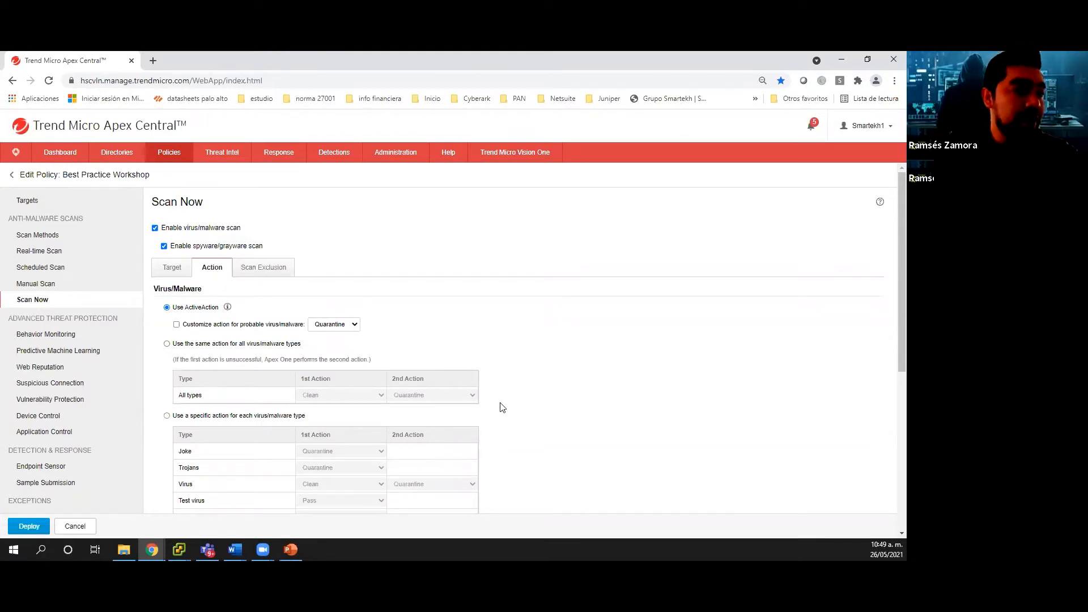
scroll(466, 405, "down", 3)
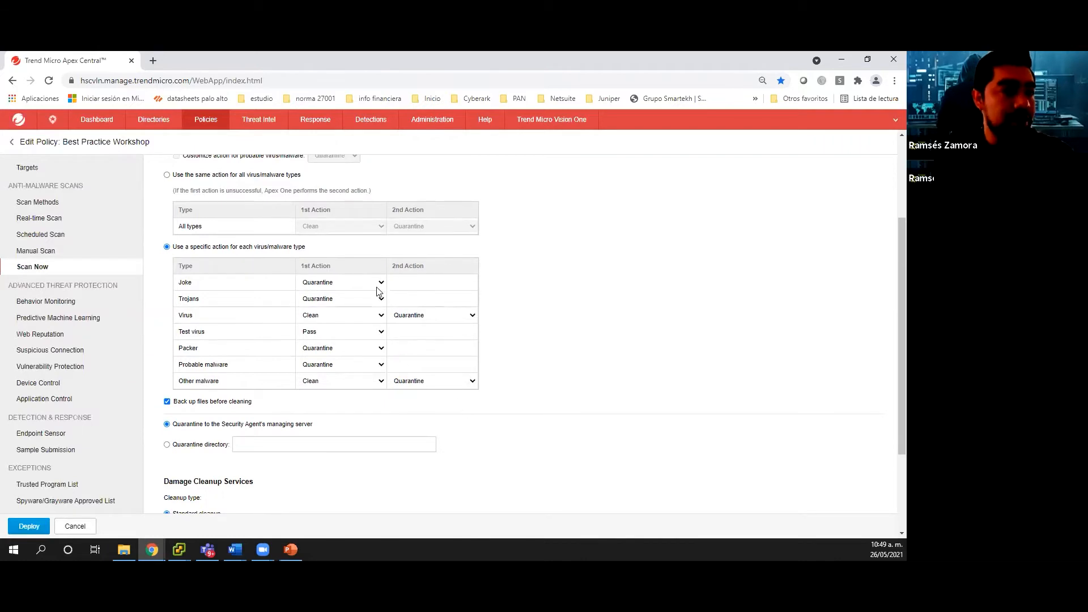
left_click(373, 332)
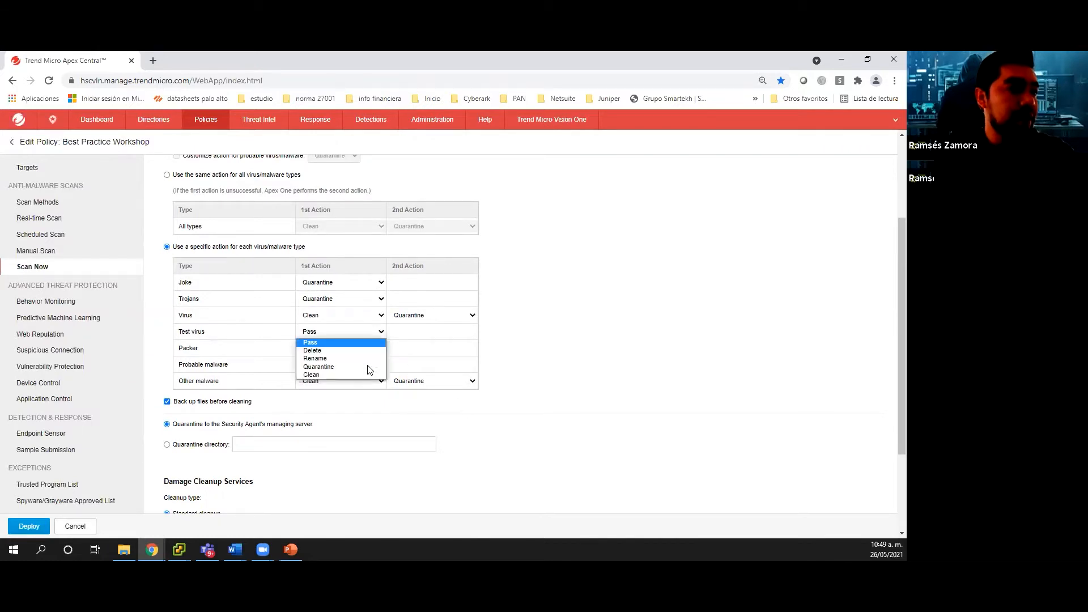
left_click(367, 369)
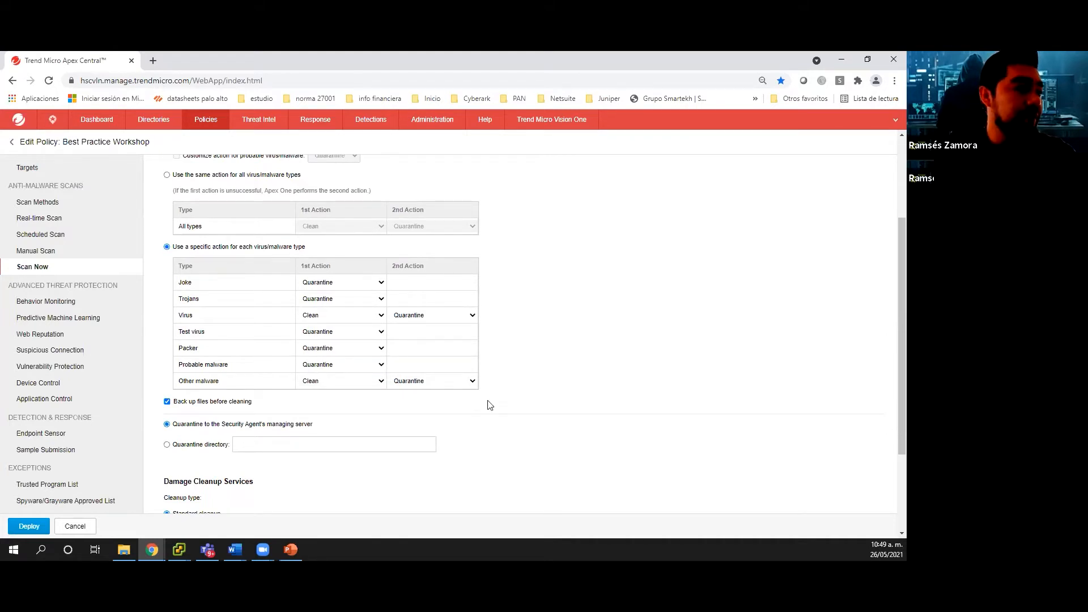
Set the Scan Now damage cleanup type to Advanced cleanup and enable running cleanup when probable virus/malware is detected.
scroll(517, 355, "down", 2)
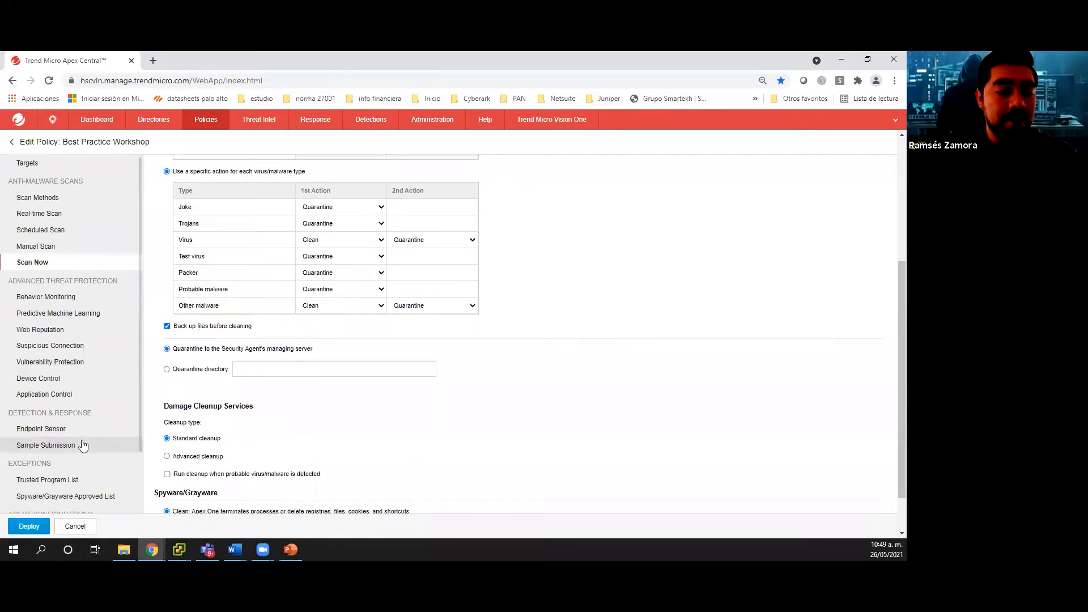
scroll(80, 445, "down", 3)
scroll(146, 425, "down", 2)
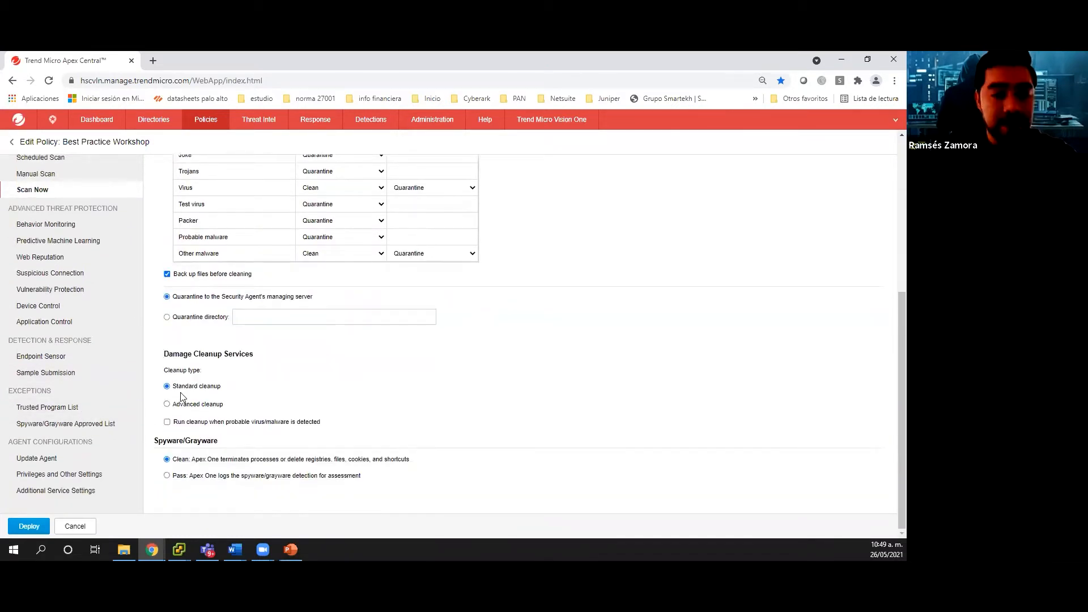
left_click(179, 404)
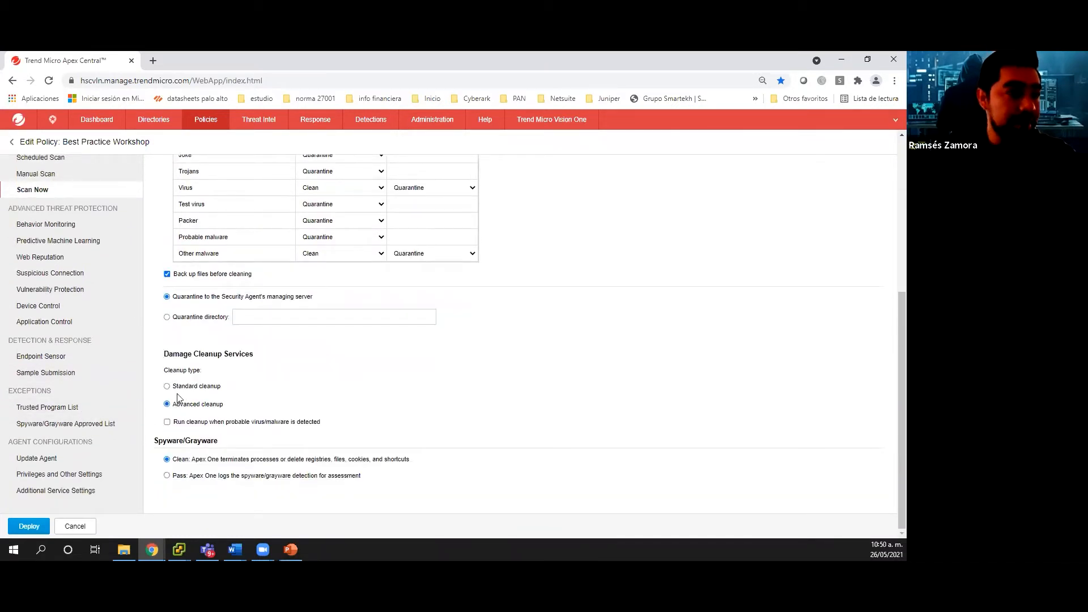
left_click(167, 422)
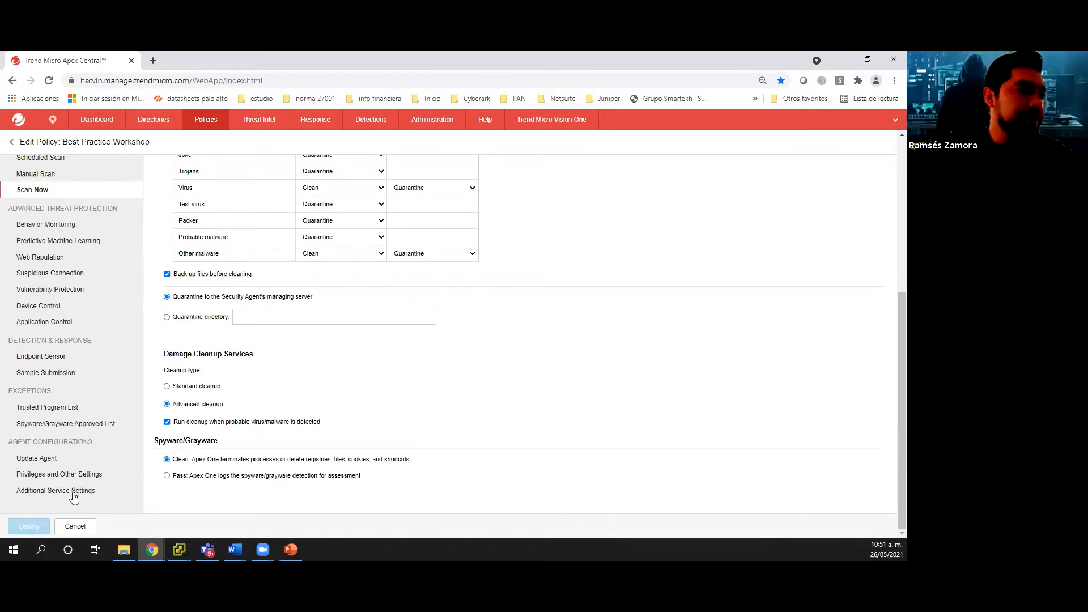
scroll(97, 378, "up", 1)
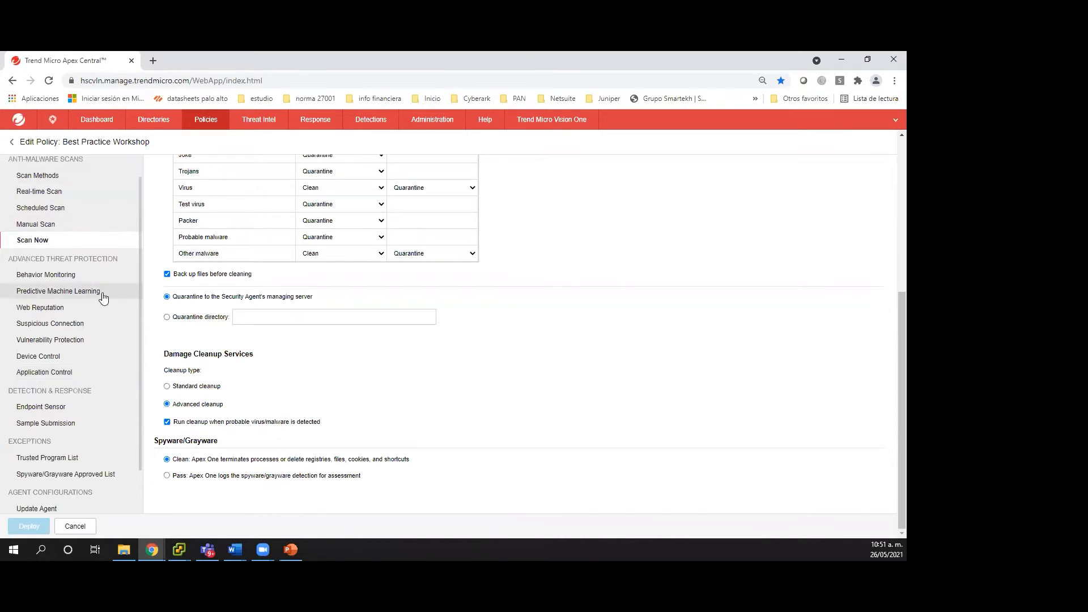
scroll(102, 296, "up", 1)
scroll(102, 297, "up", 3)
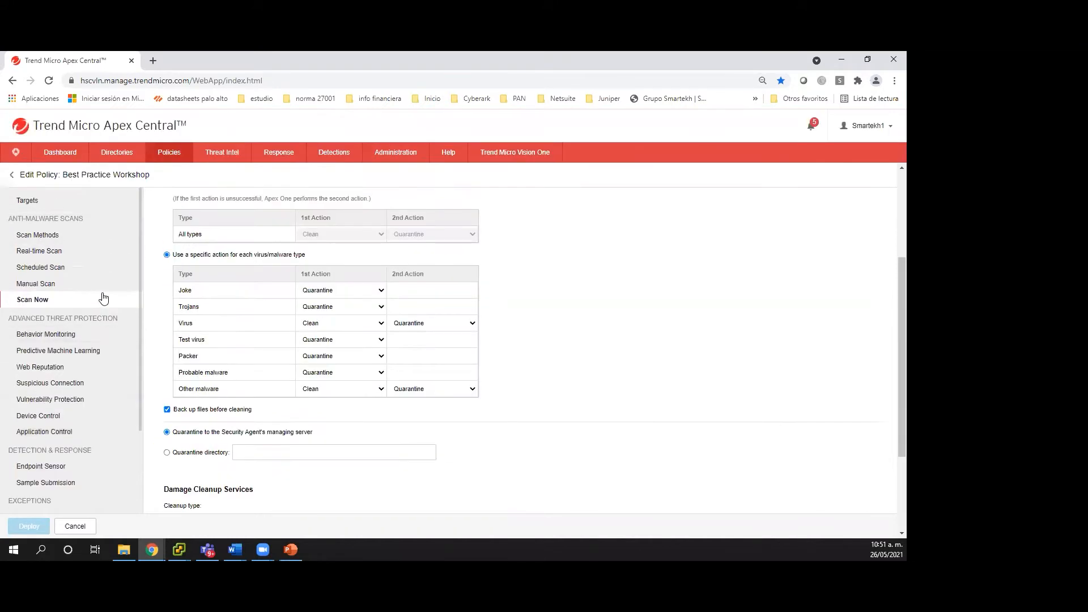
scroll(102, 298, "up", 3)
scroll(102, 297, "down", 6)
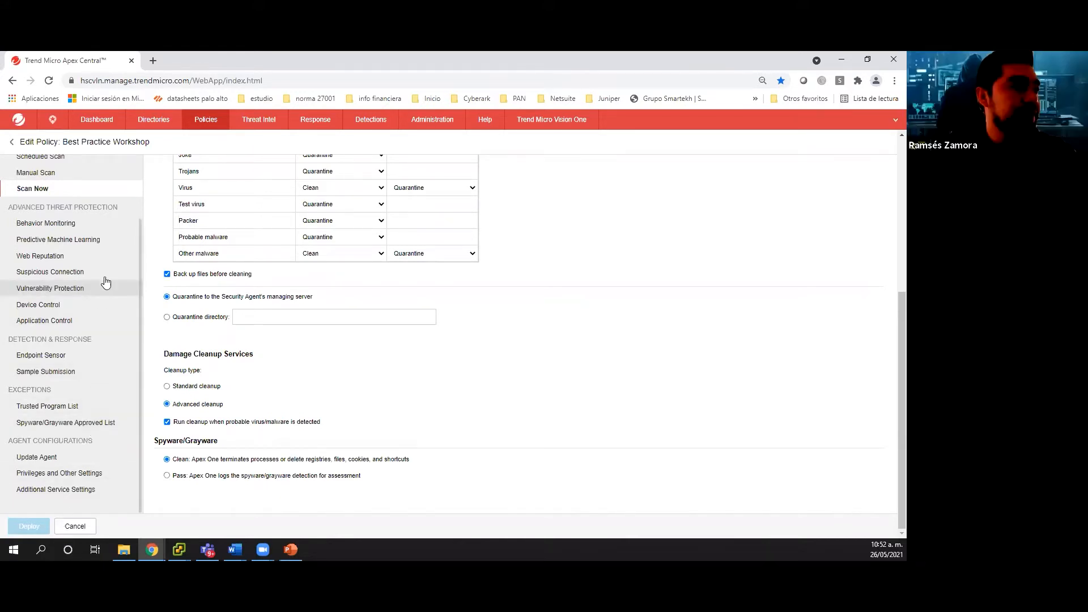
Open the Web Reputation settings and set the security level for internal agents to Medium.
left_click(97, 257)
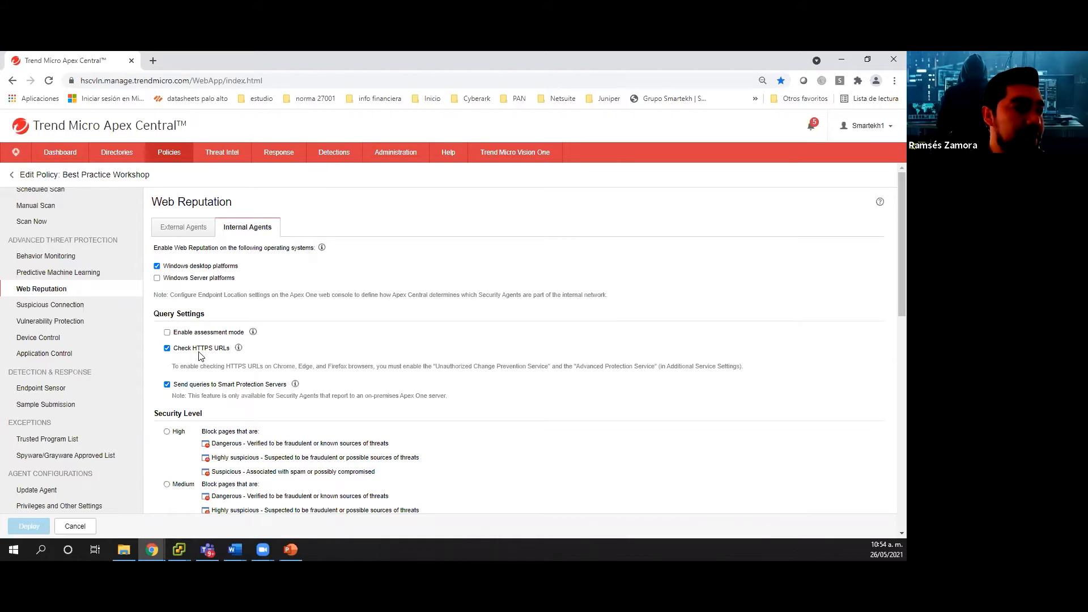
scroll(170, 368, "down", 3)
scroll(167, 371, "up", 1)
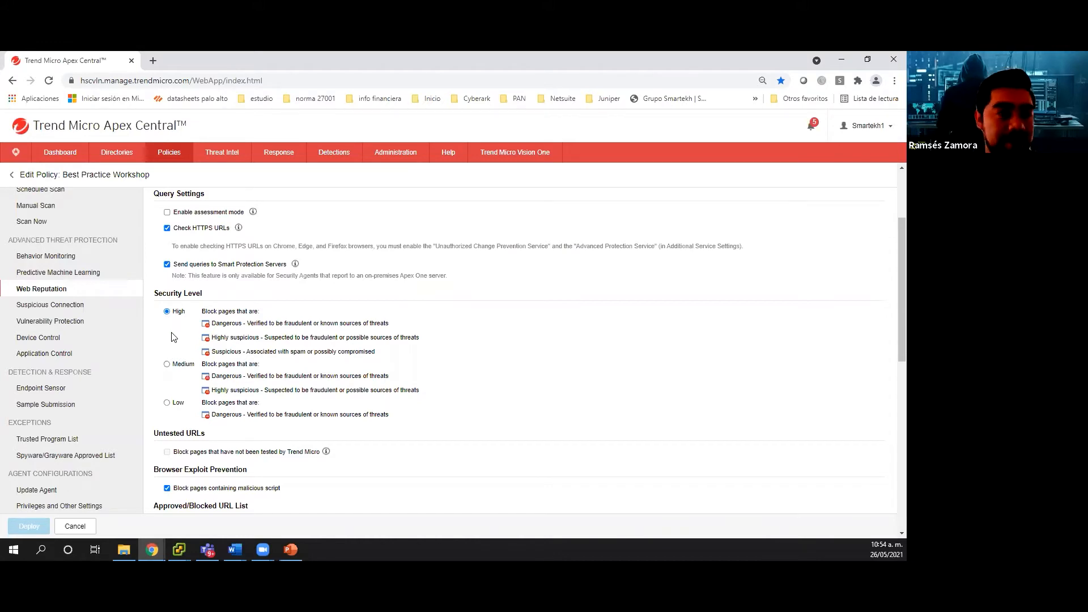
left_click(167, 365)
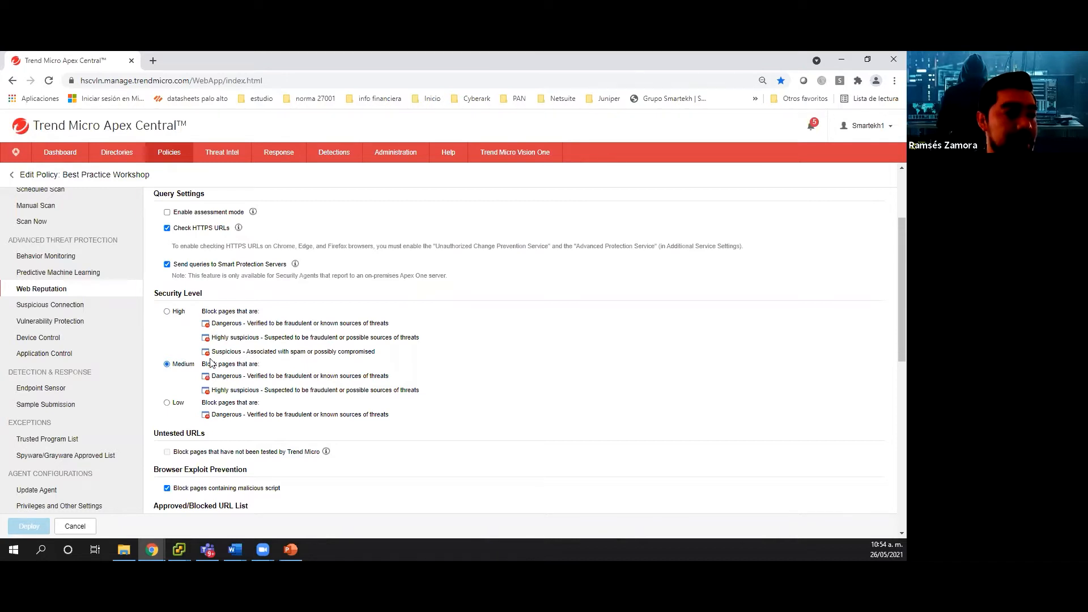
Review the Web Reputation untested URL, browser exploit prevention, approved/blocked URL list, URL reassessment and agent log settings for internal agents.
scroll(211, 362, "down", 3)
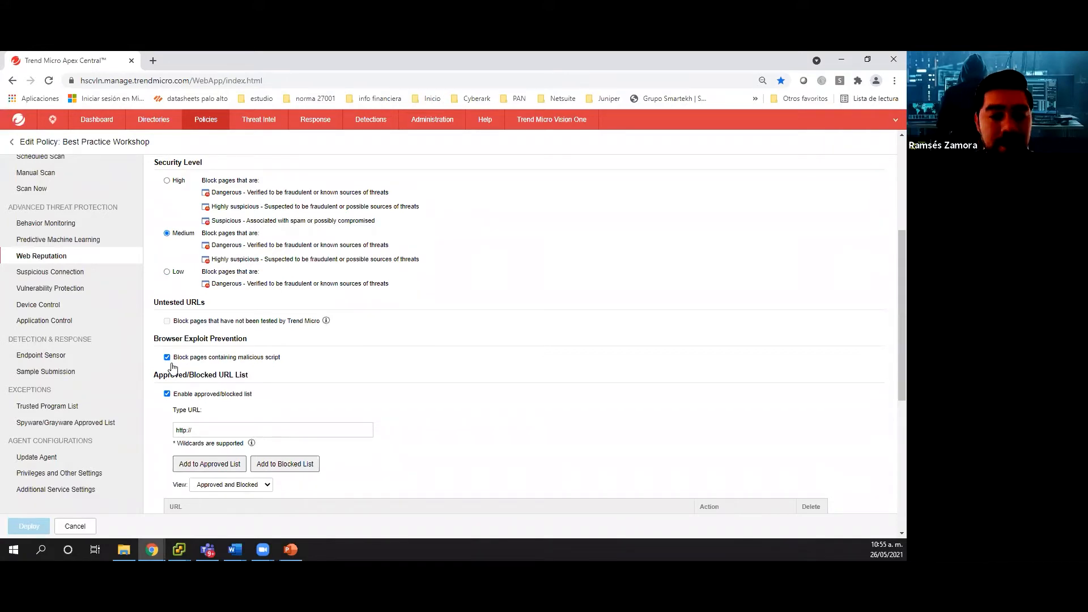
scroll(162, 345, "down", 1)
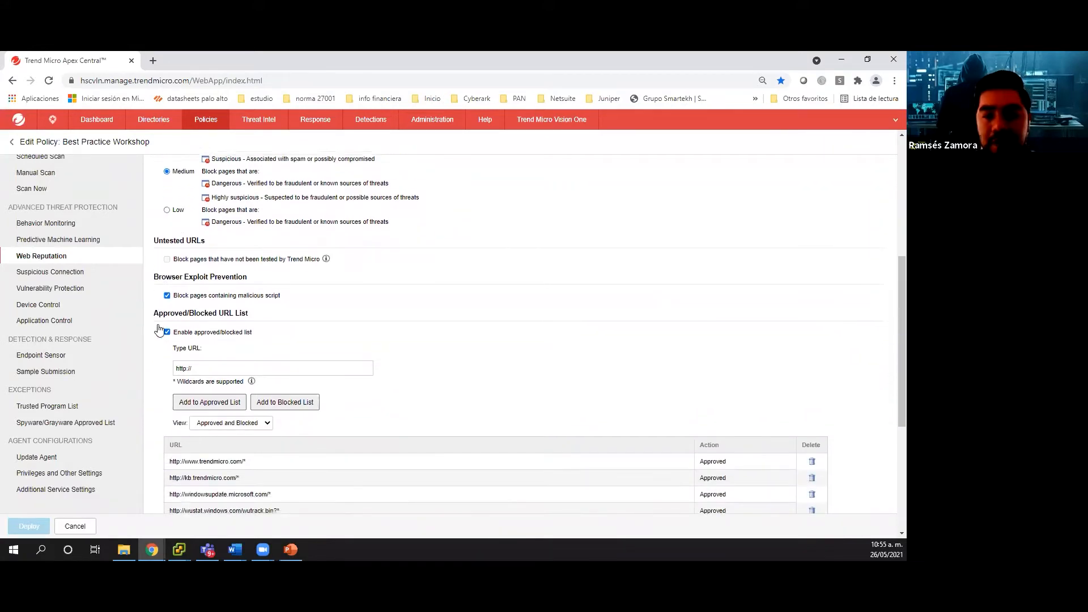
scroll(159, 330, "down", 1)
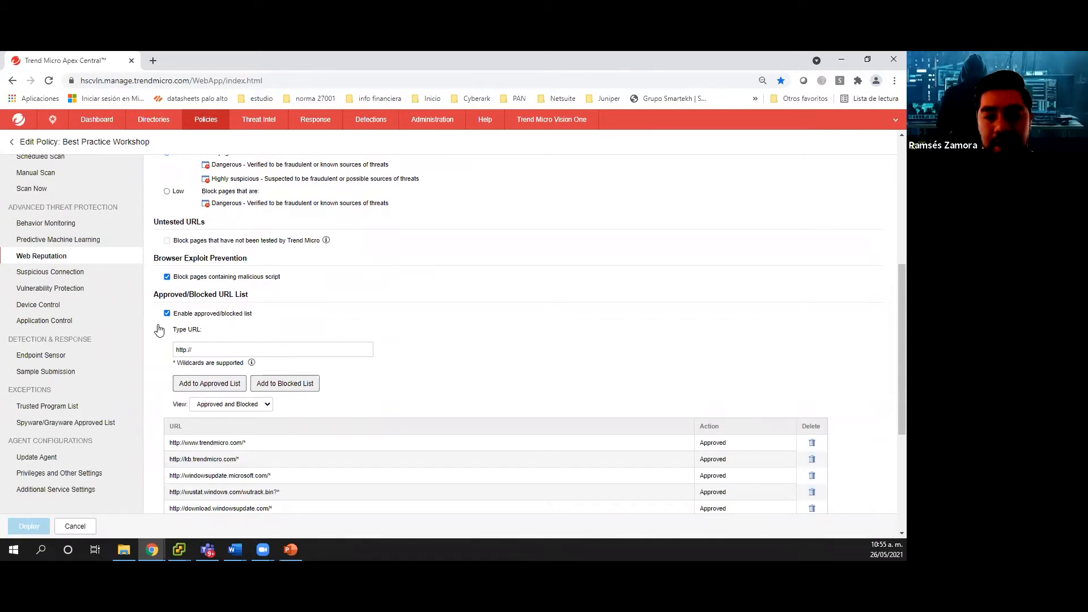
scroll(160, 330, "down", 1)
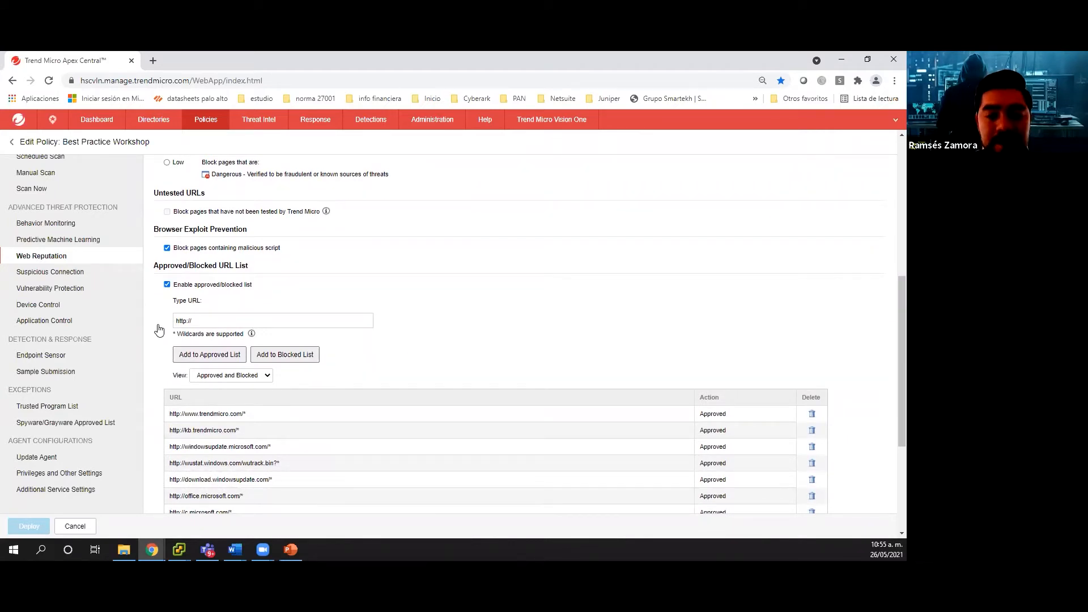
scroll(162, 328, "down", 1)
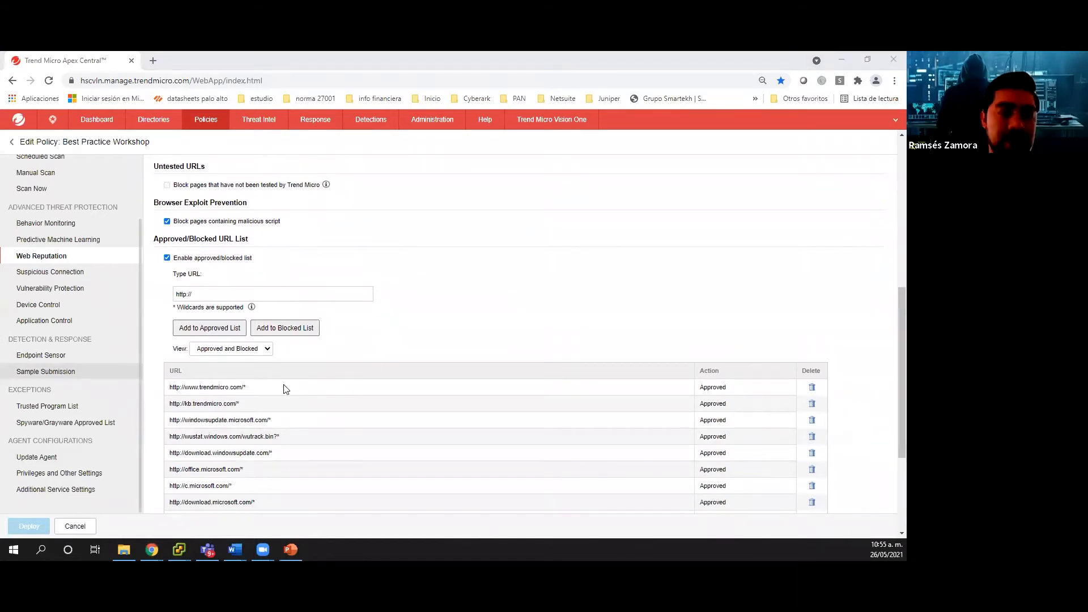
scroll(285, 388, "down", 1)
scroll(285, 389, "up", 1)
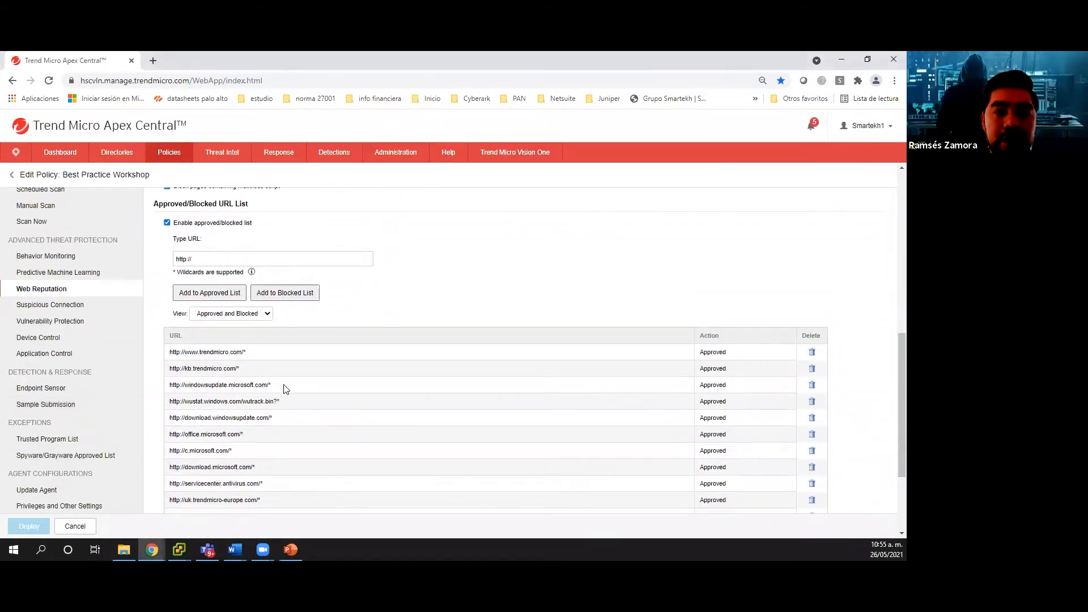
scroll(285, 388, "down", 1)
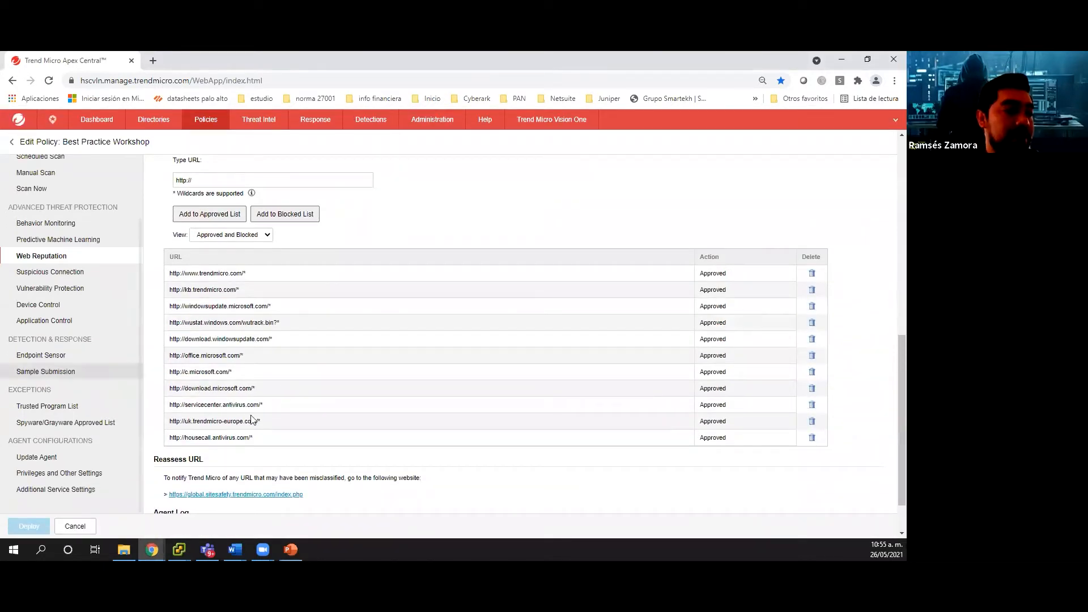
scroll(212, 423, "down", 1)
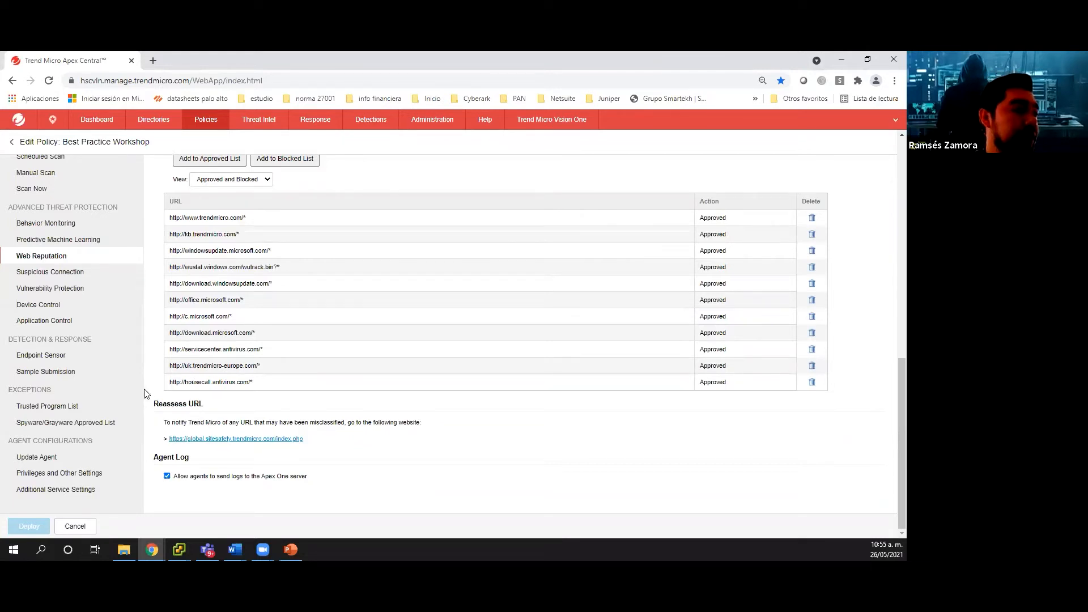
scroll(136, 269, "up", 4)
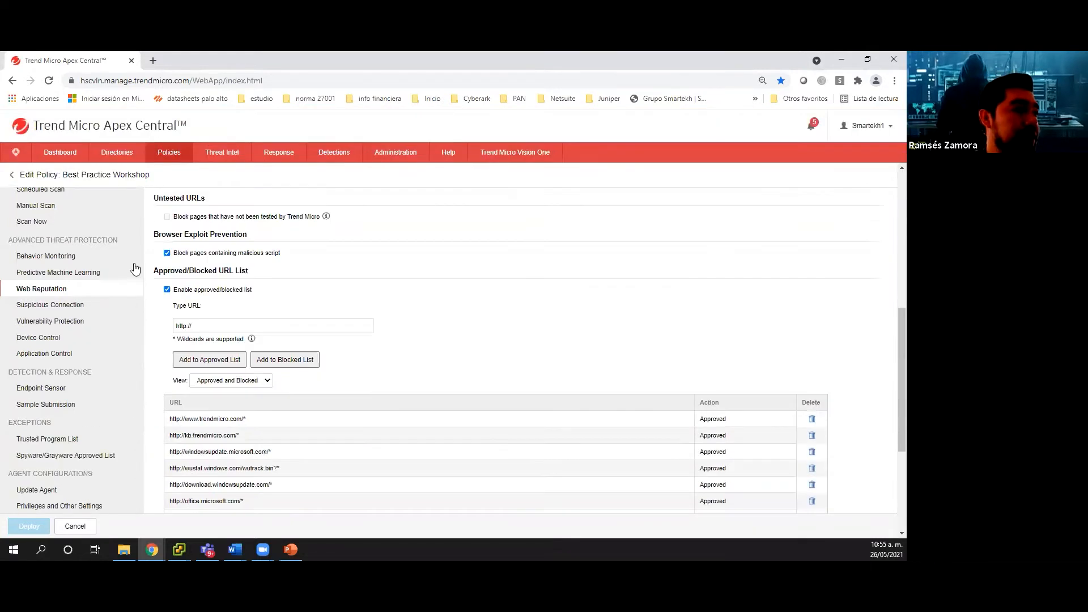
scroll(135, 270, "up", 3)
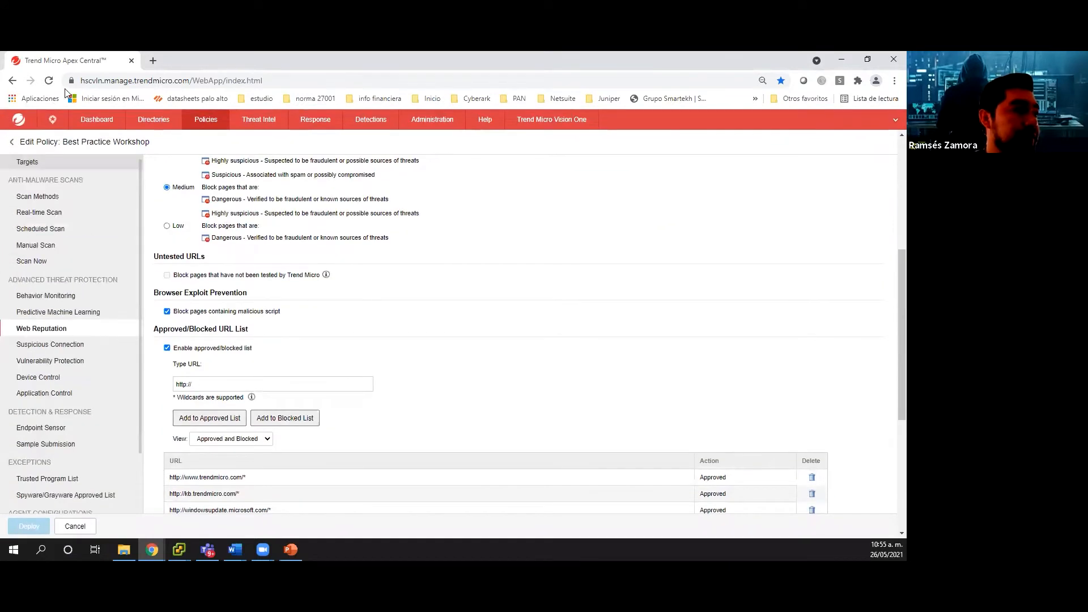
Reload the console and reopen the Best Practice Workshop policy for editing.
left_click(49, 82)
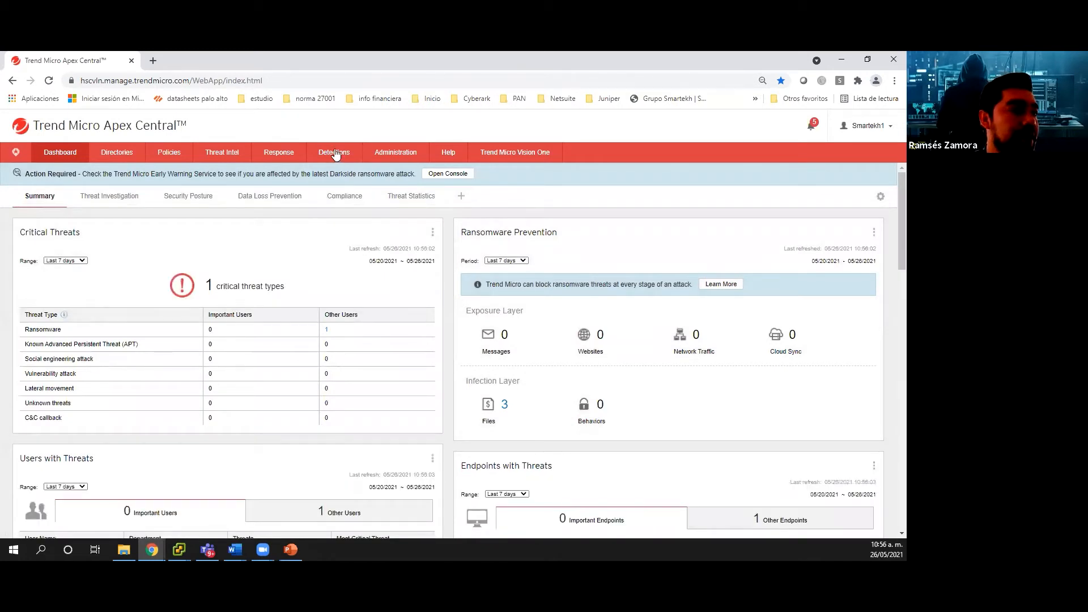
left_click(177, 175)
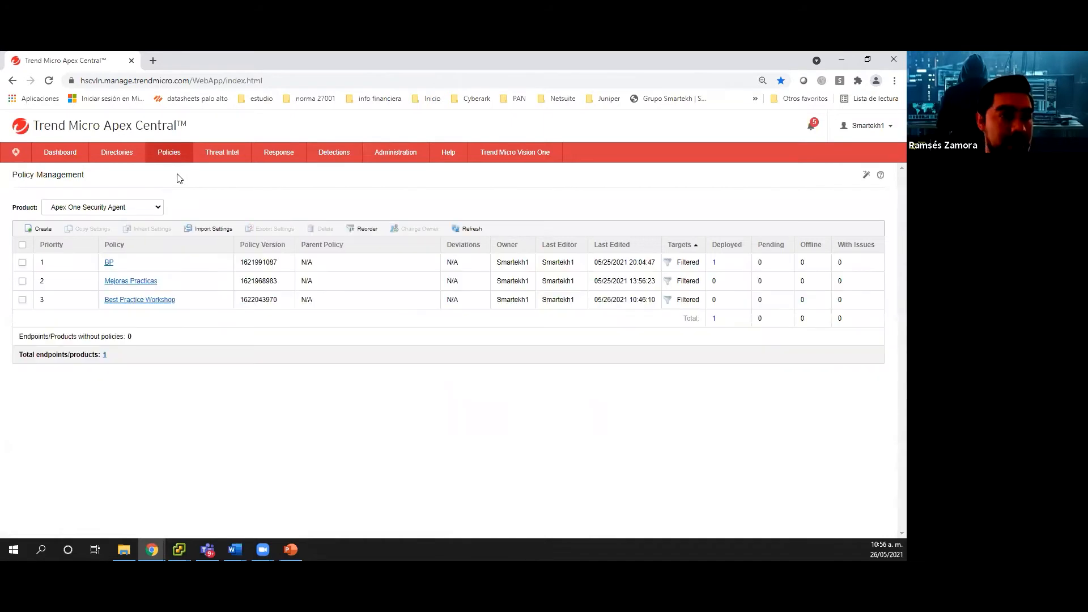
left_click(142, 300)
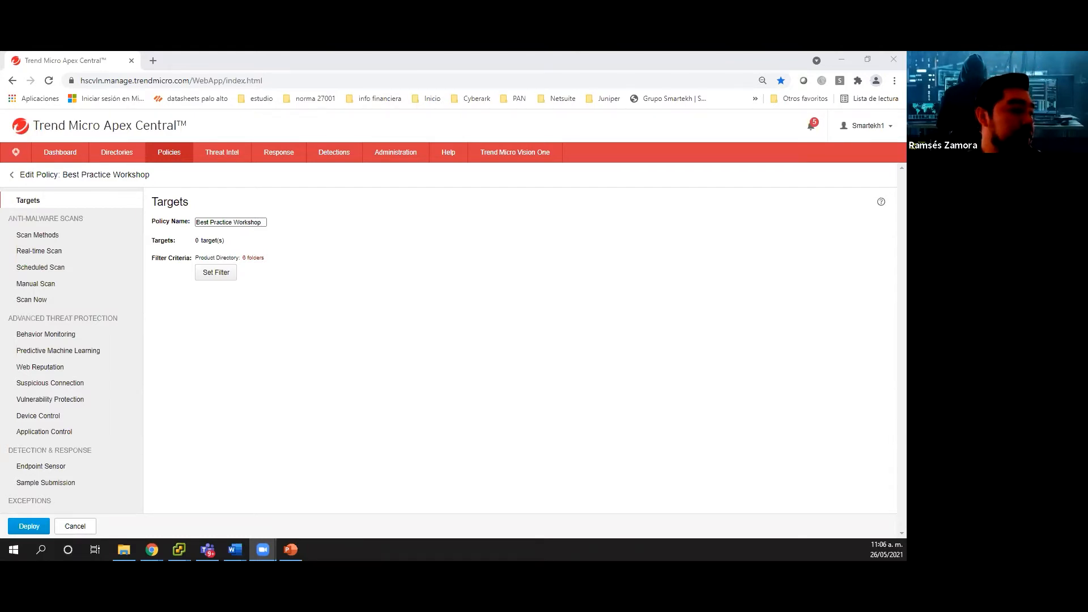
In the Suspicious Connection settings, enable logging and allowing access to User-defined Blocked IP list addresses.
left_click(57, 385)
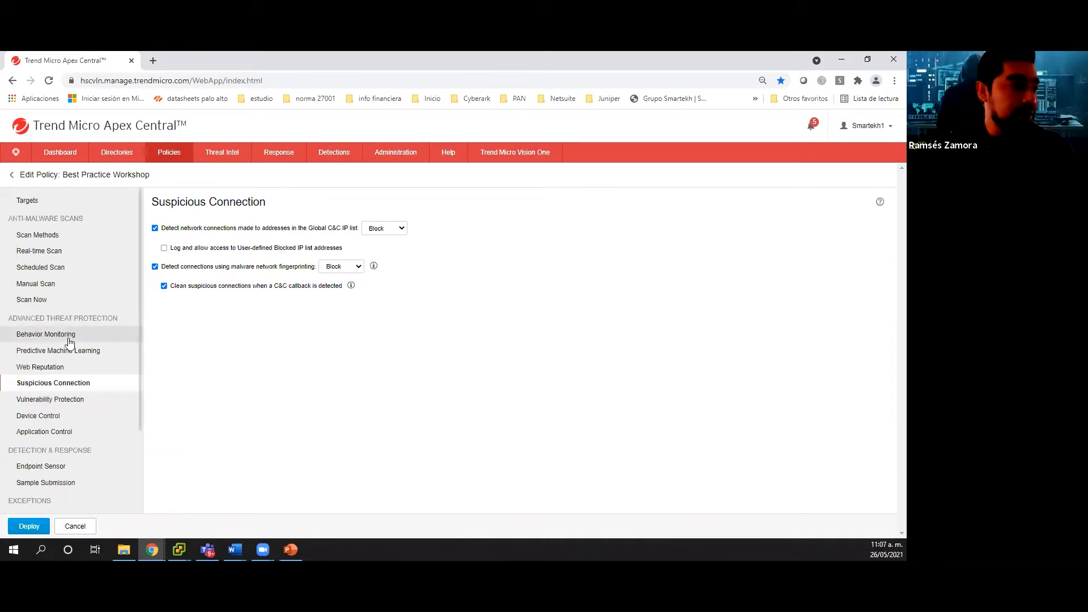
left_click(165, 249)
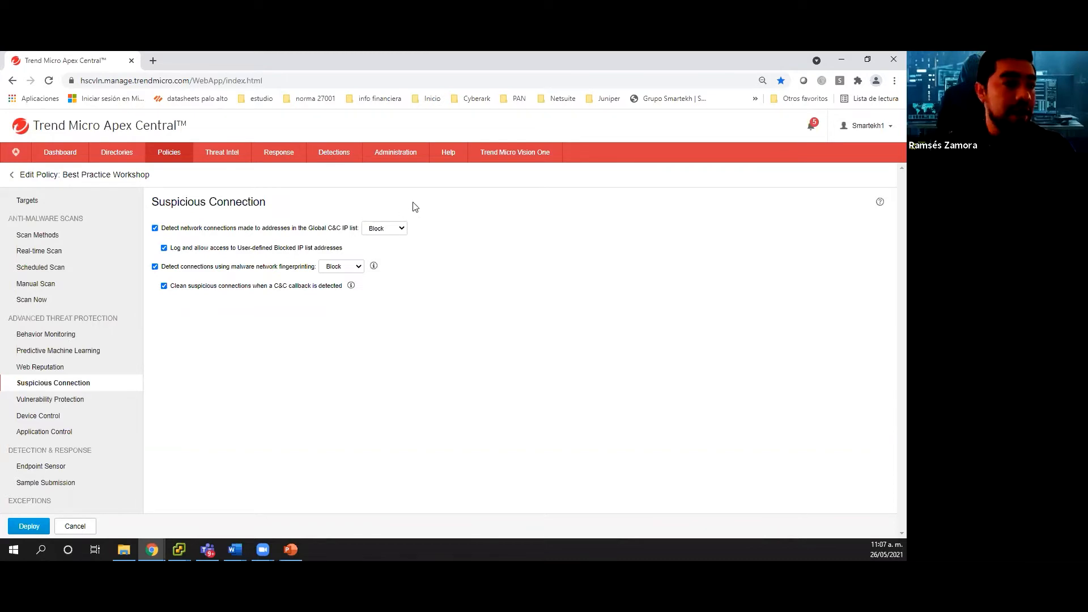
left_click(403, 229)
left_click(159, 338)
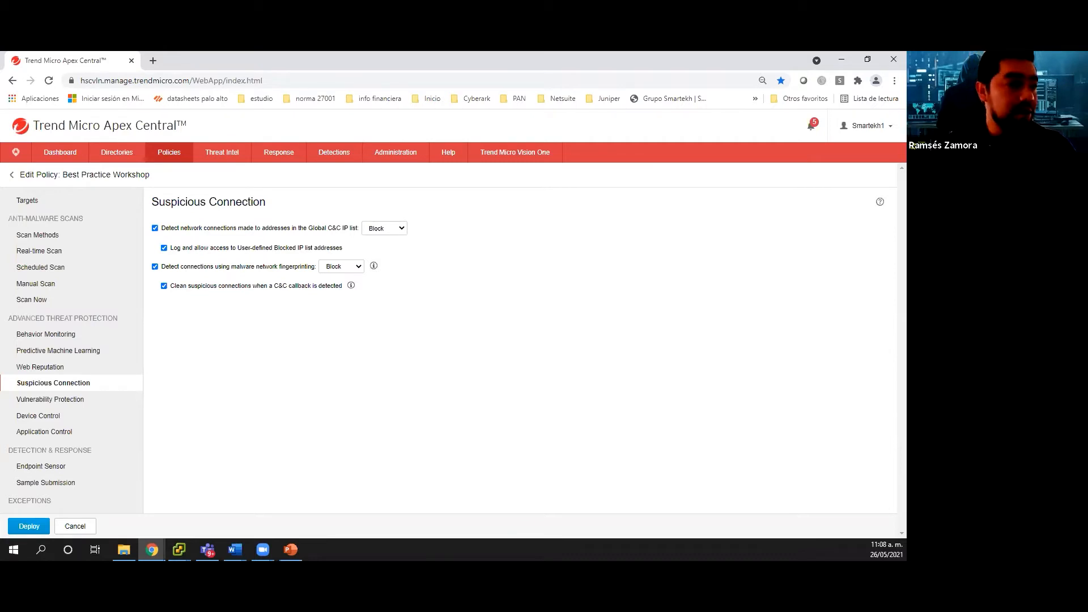
Review the desktop and server platforms selected in Additional Service Settings and deploy the policy.
scroll(77, 391, "down", 2)
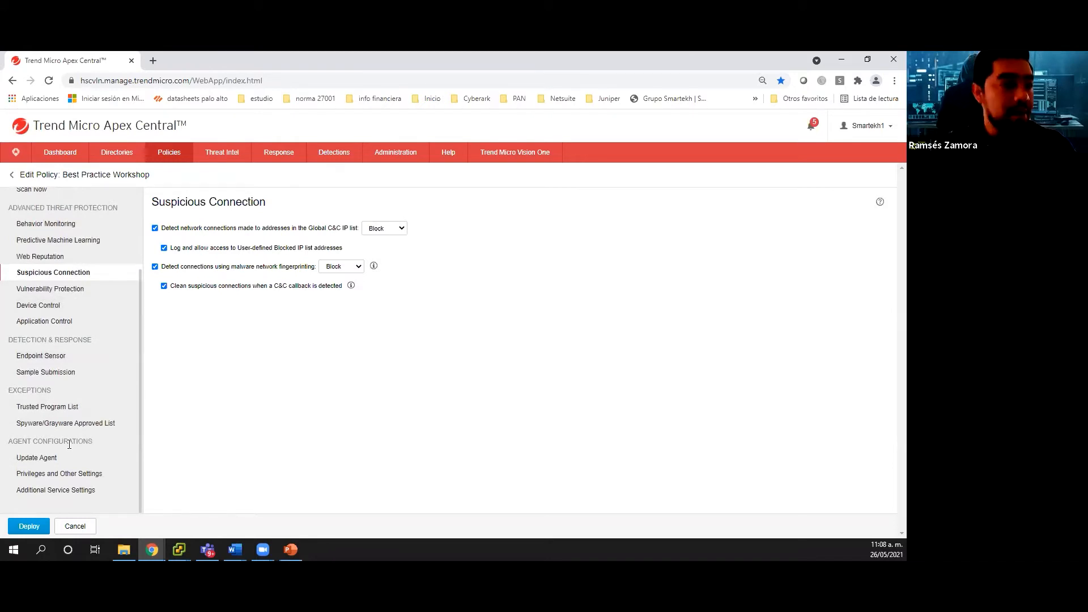
left_click(56, 490)
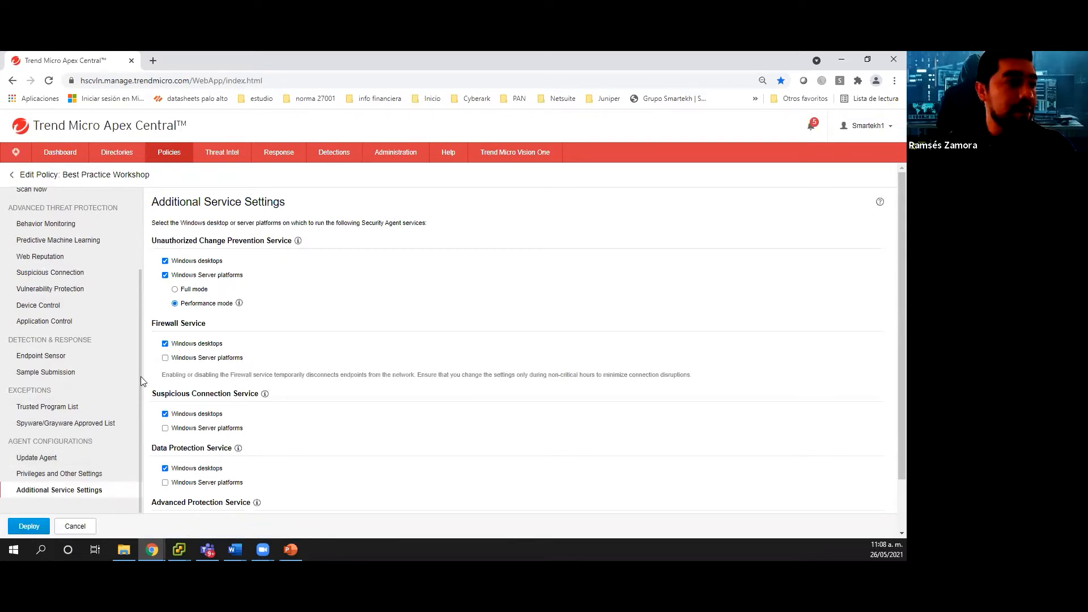
scroll(141, 376, "down", 2)
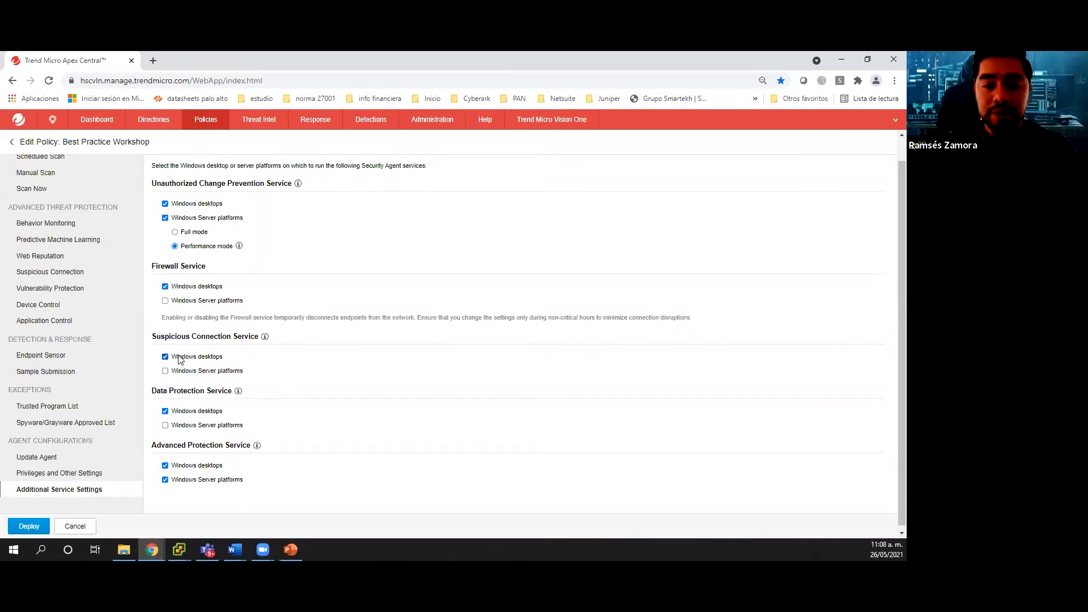
left_click(30, 526)
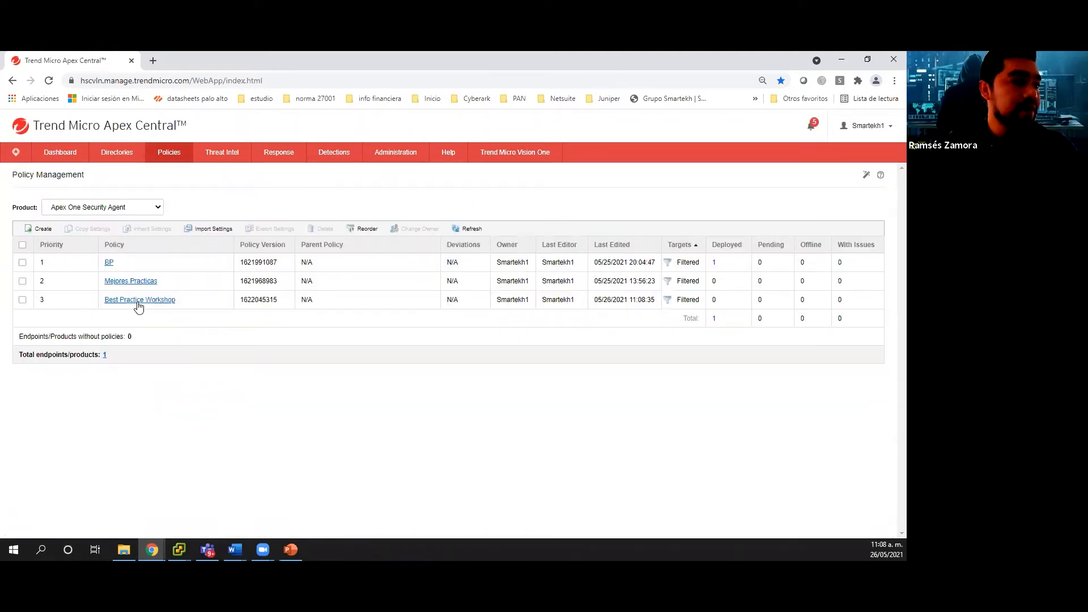
Reopen the Best Practice Workshop policy and review its Behavior Monitoring rules.
left_click(139, 299)
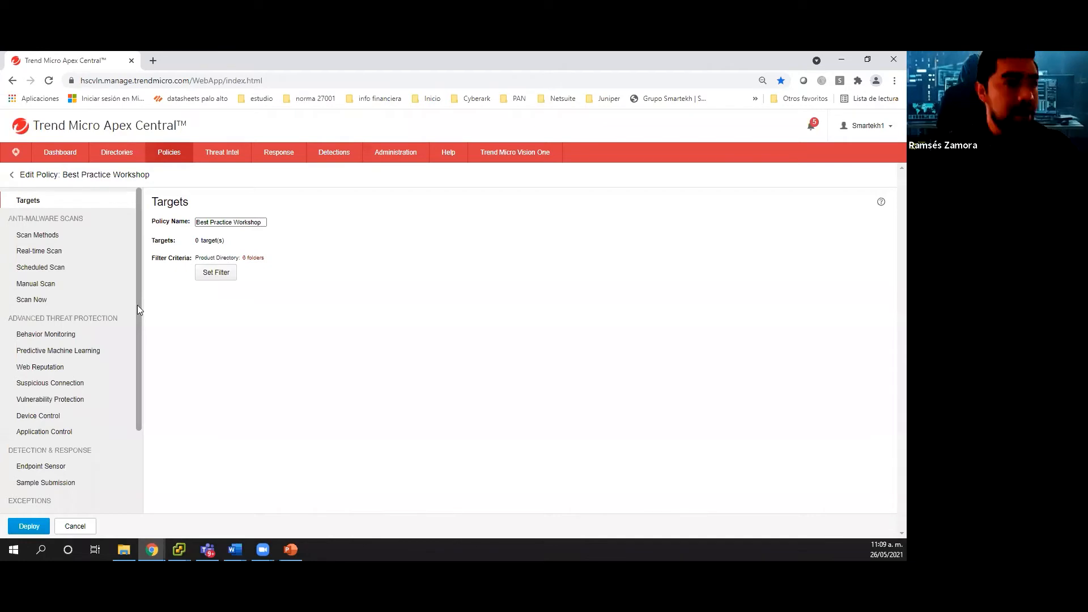
left_click(68, 336)
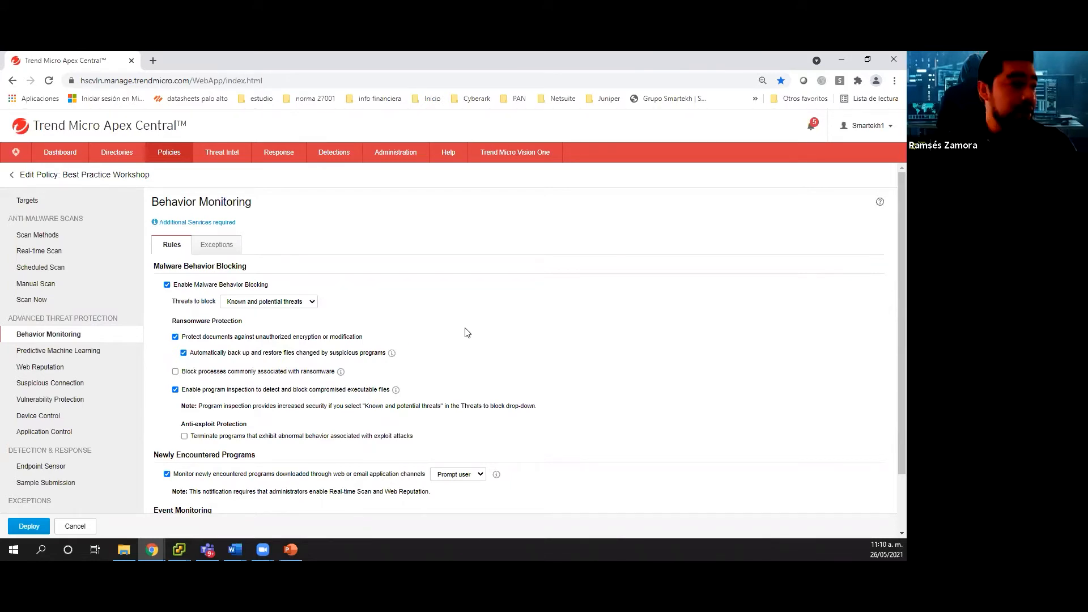
scroll(521, 351, "down", 1)
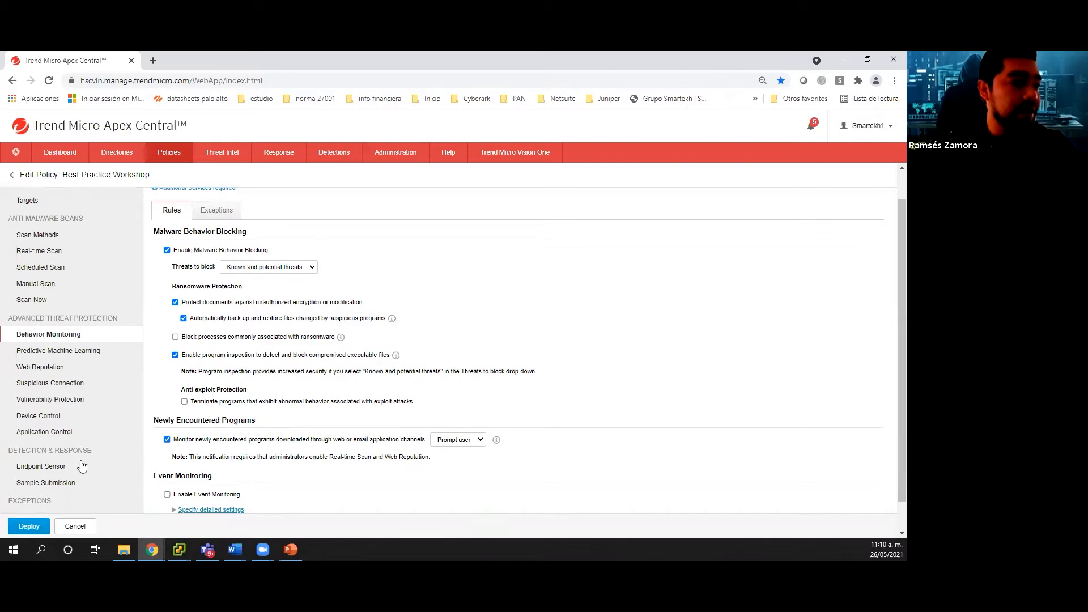
Open Additional Service Settings and examine the platform selection for each agent service, including Advanced Protection Service on Windows Server platforms.
scroll(85, 442, "down", 3)
scroll(83, 450, "up", 1)
scroll(82, 453, "down", 1)
scroll(79, 471, "down", 1)
left_click(71, 511)
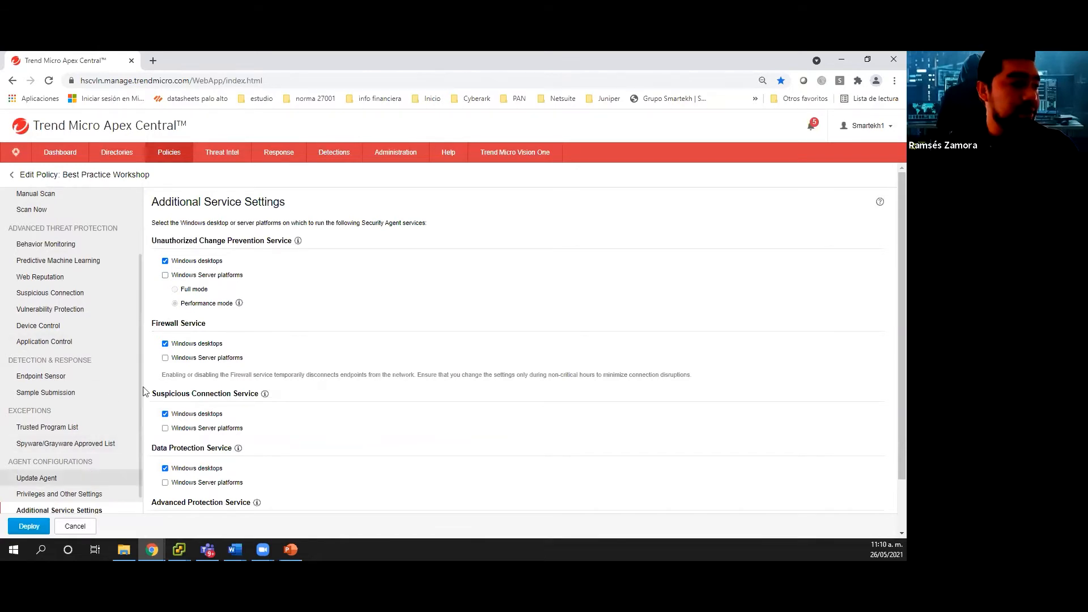
scroll(162, 372, "down", 1)
left_click(165, 475)
left_click(164, 476)
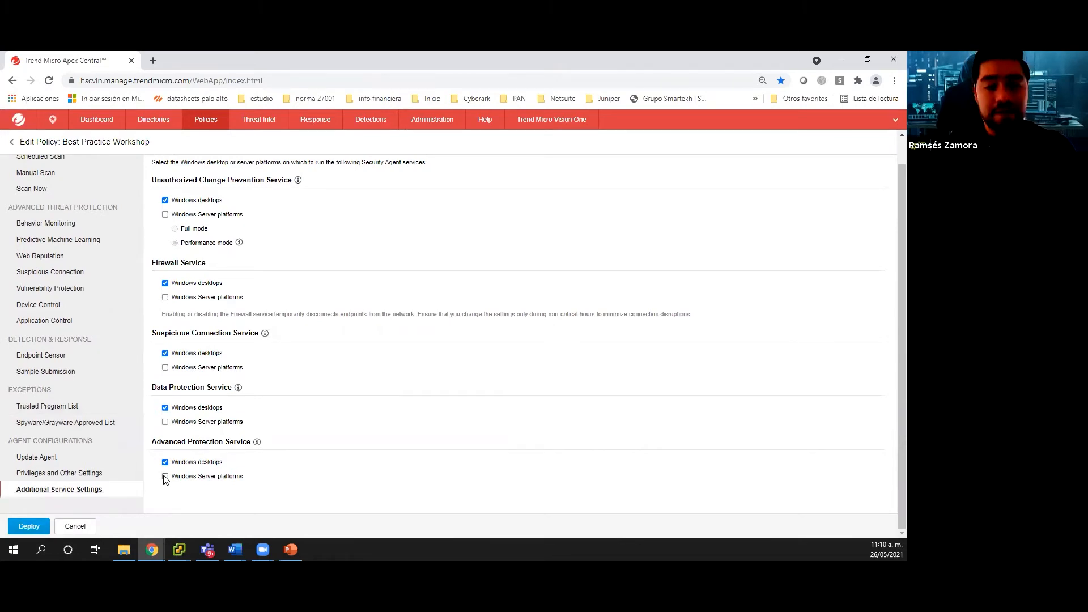
In Behavior Monitoring, enable blocking processes commonly associated with ransomware and terminating programs with abnormal behavior associated with exploit attacks.
left_click(83, 226)
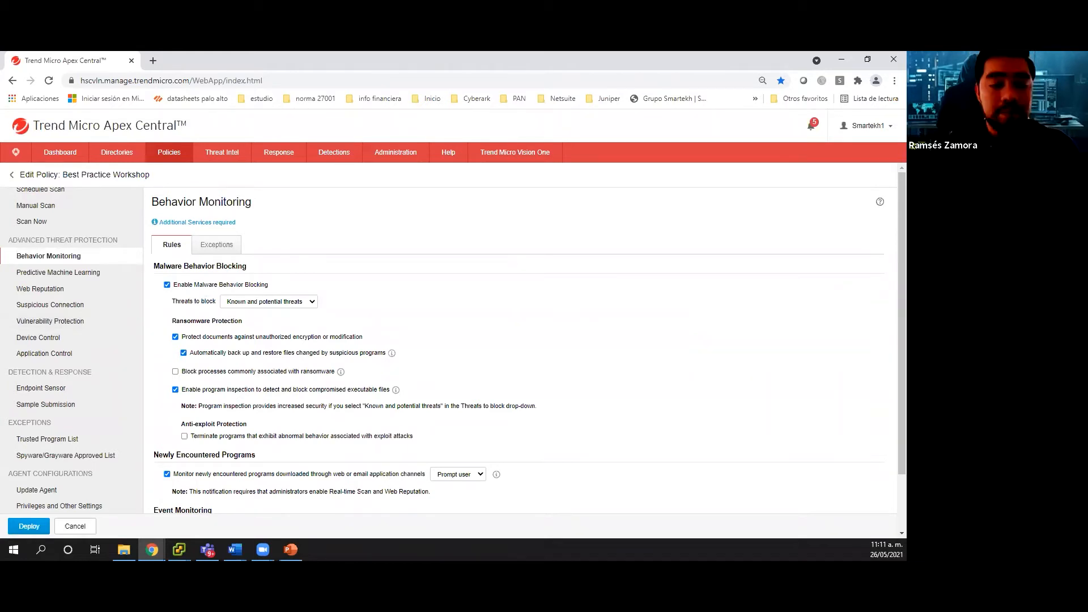
scroll(161, 349, "down", 2)
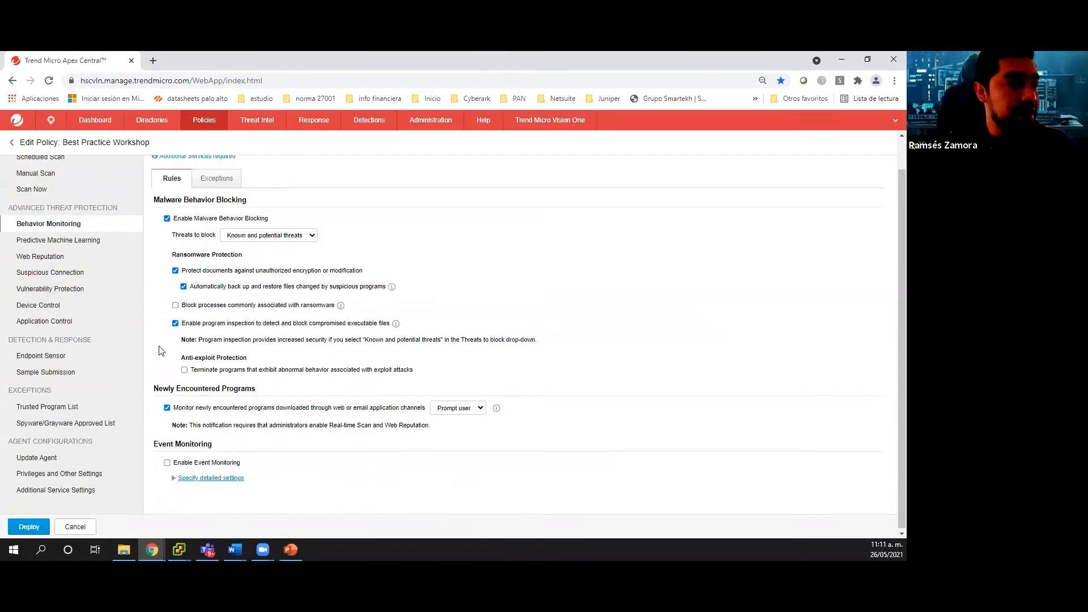
left_click(175, 306)
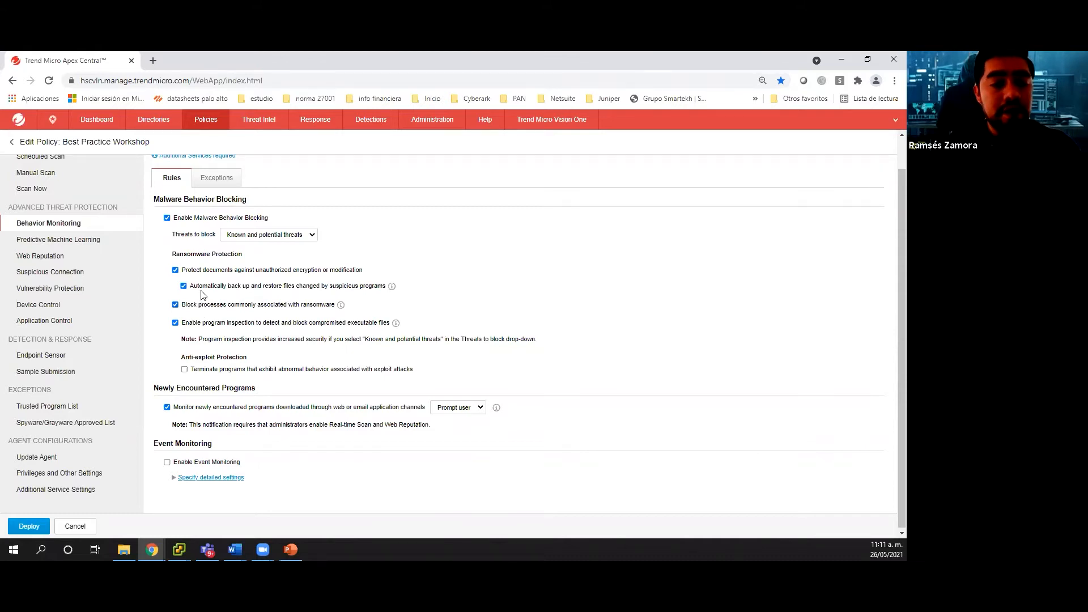
scroll(204, 345, "down", 1)
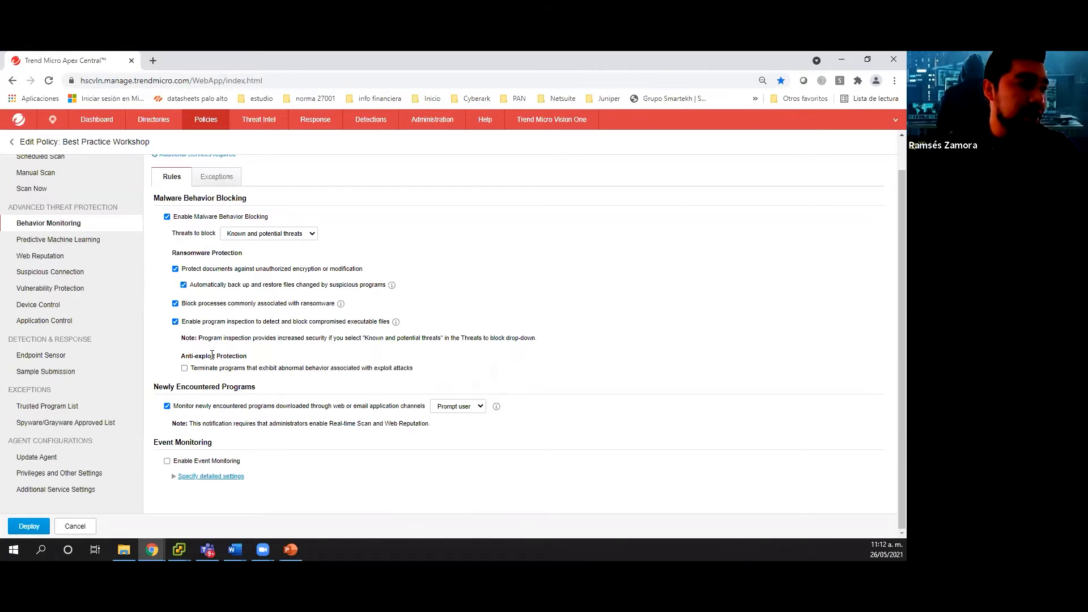
left_click(184, 368)
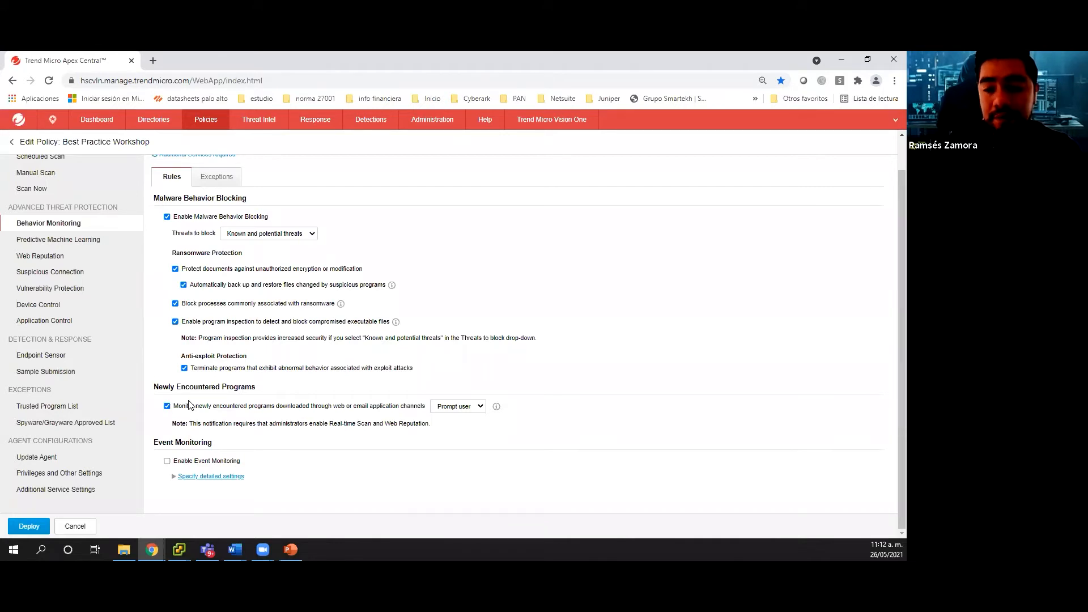
Set the action for newly encountered programs to Log Only and enable Event Monitoring.
left_click(469, 408)
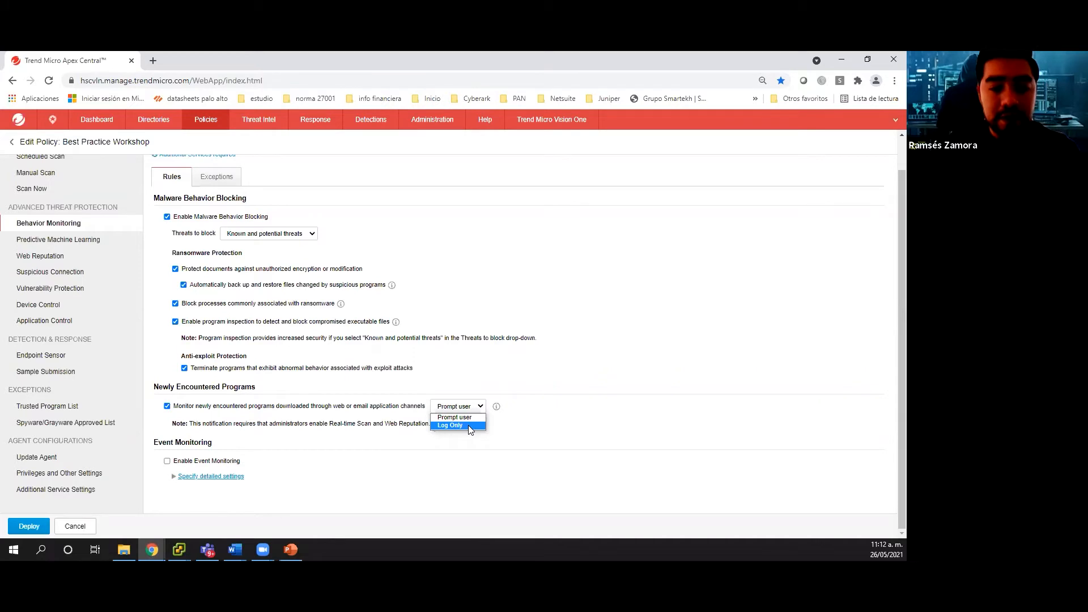
left_click(469, 426)
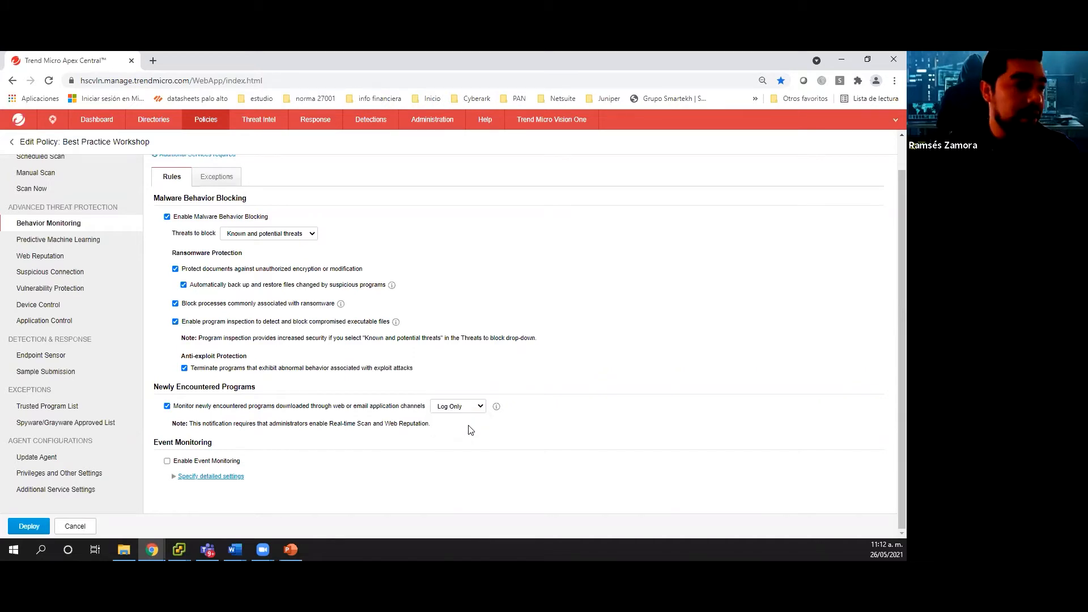
left_click(173, 461)
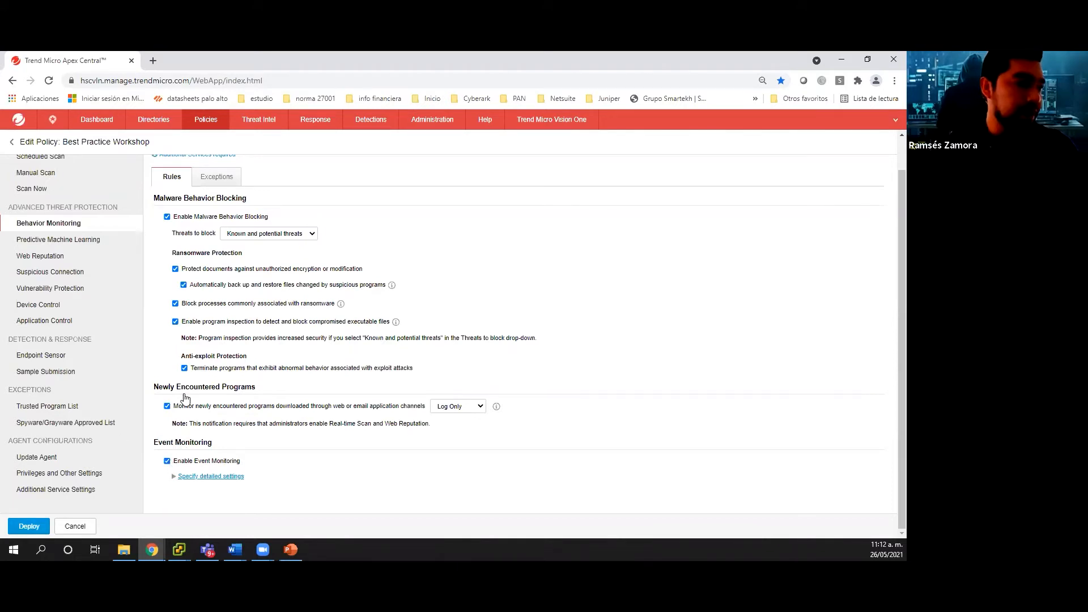
Deploy the policy, and reopen Best Practice Workshop at its Predictive Machine Learning settings.
left_click(25, 525)
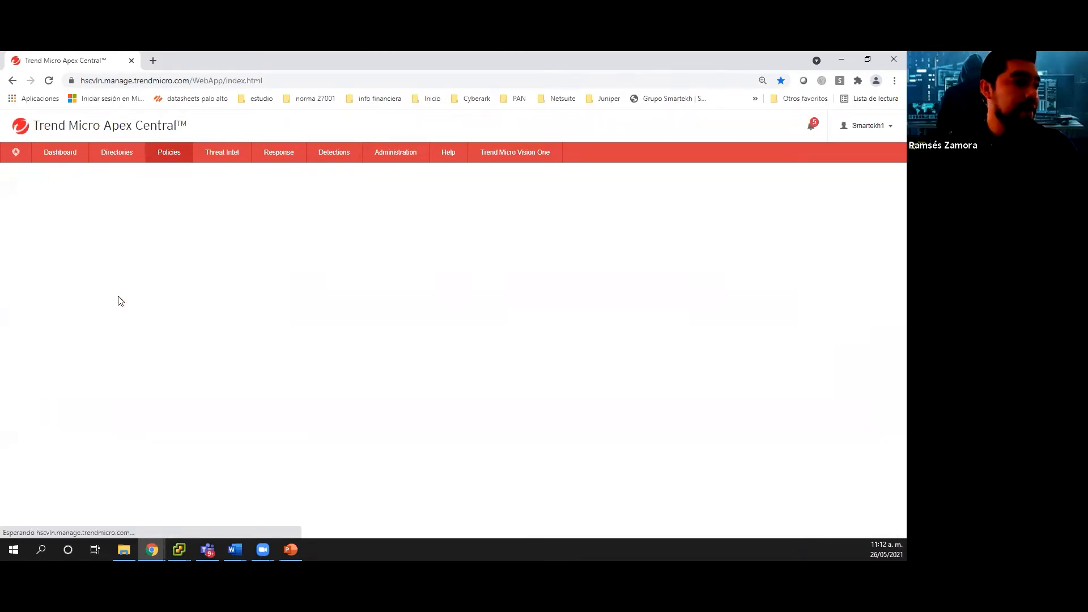
left_click(123, 299)
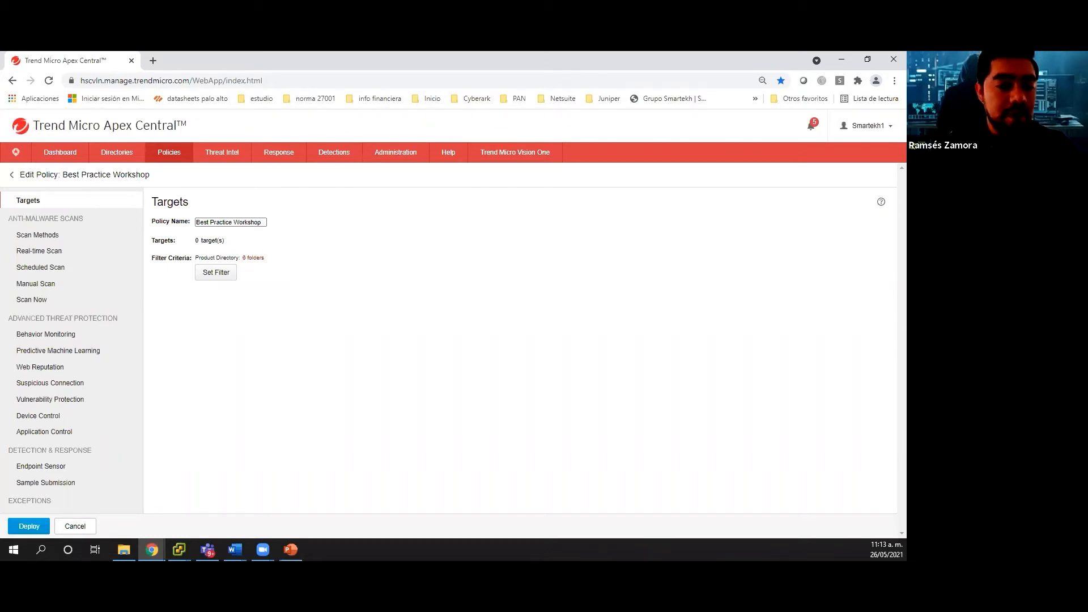
left_click(85, 352)
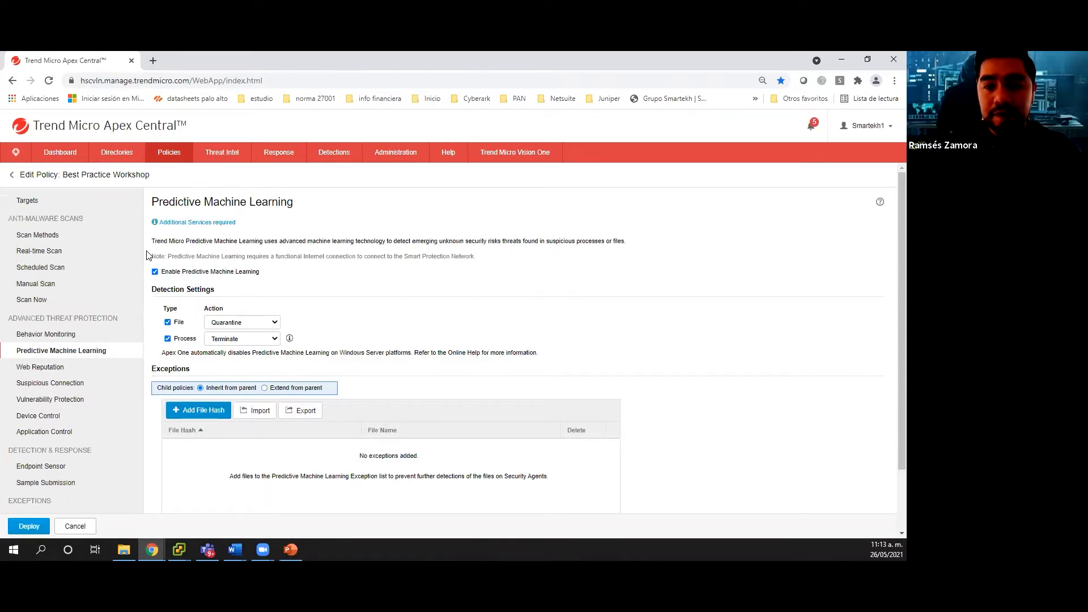
Check in Additional Service Settings whether the services required by Predictive Machine Learning are enabled for Windows desktops and servers.
scroll(148, 254, "down", 1)
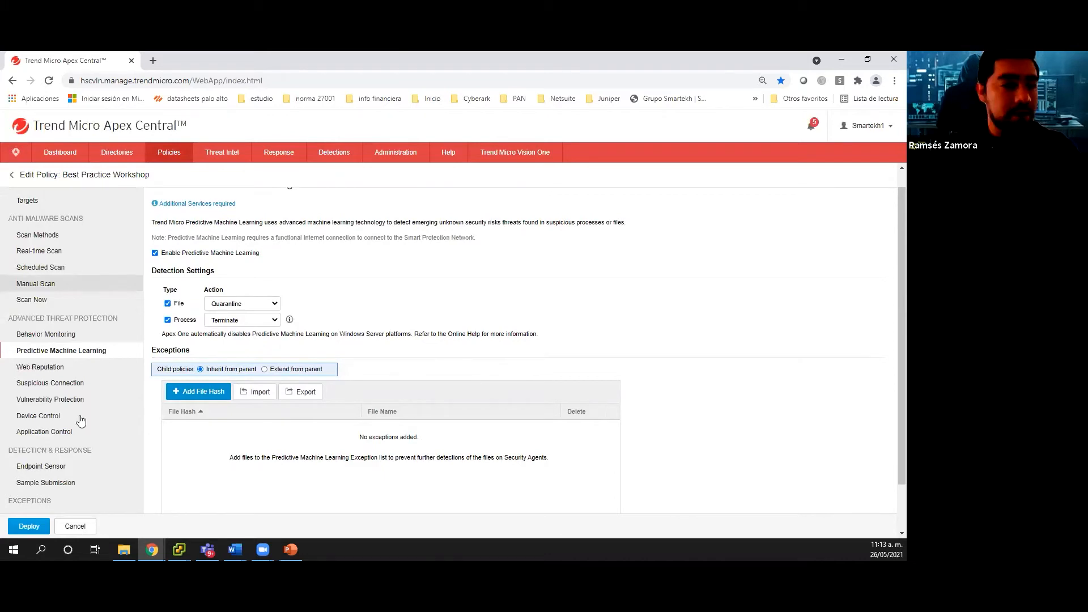
scroll(75, 473, "down", 2)
scroll(73, 488, "down", 1)
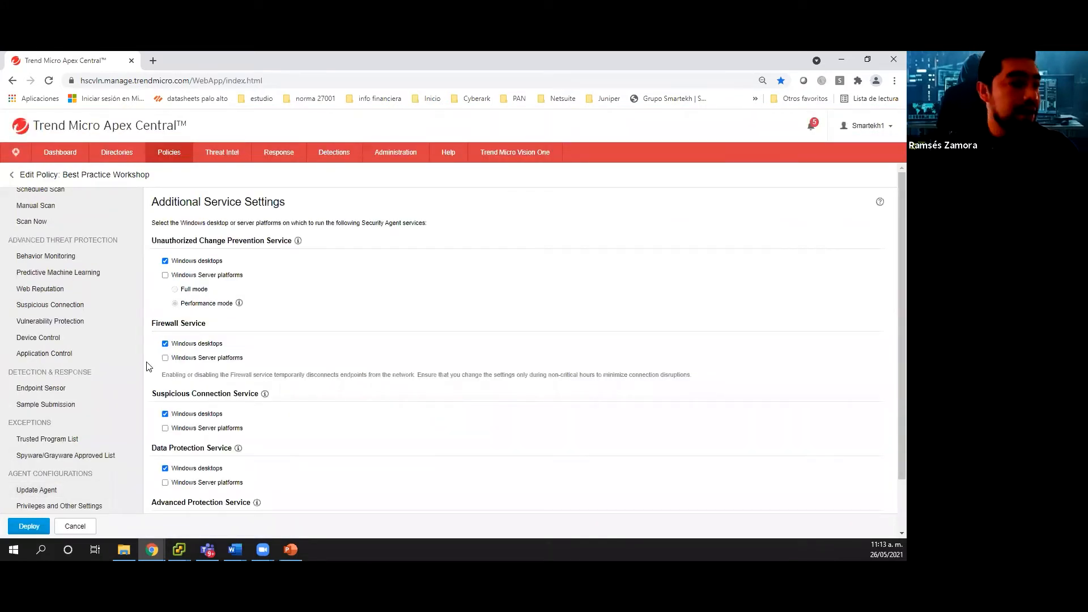
scroll(159, 457, "down", 1)
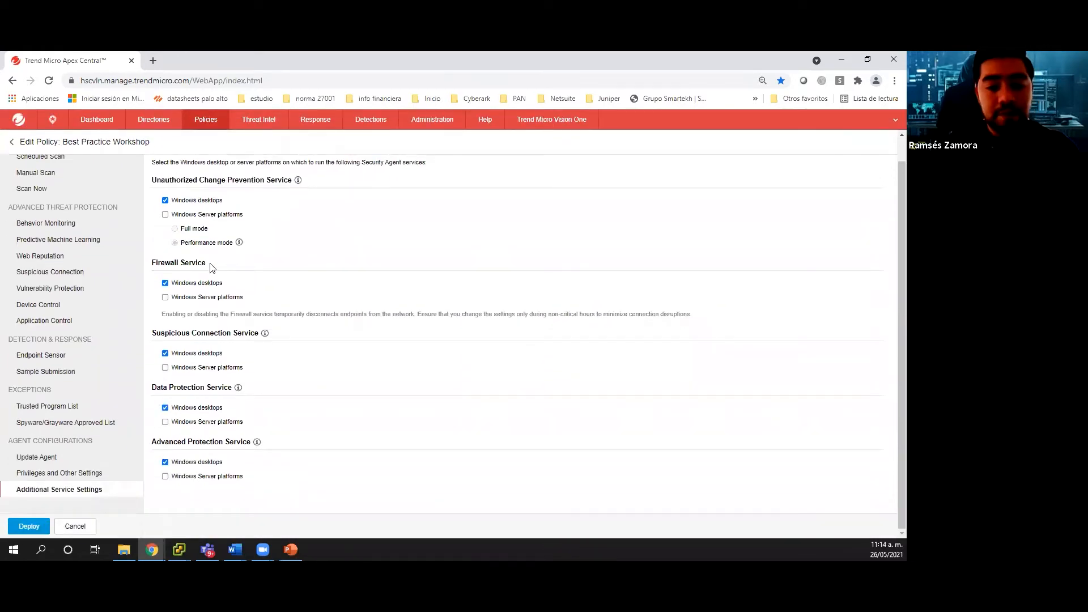
scroll(210, 267, "up", 1)
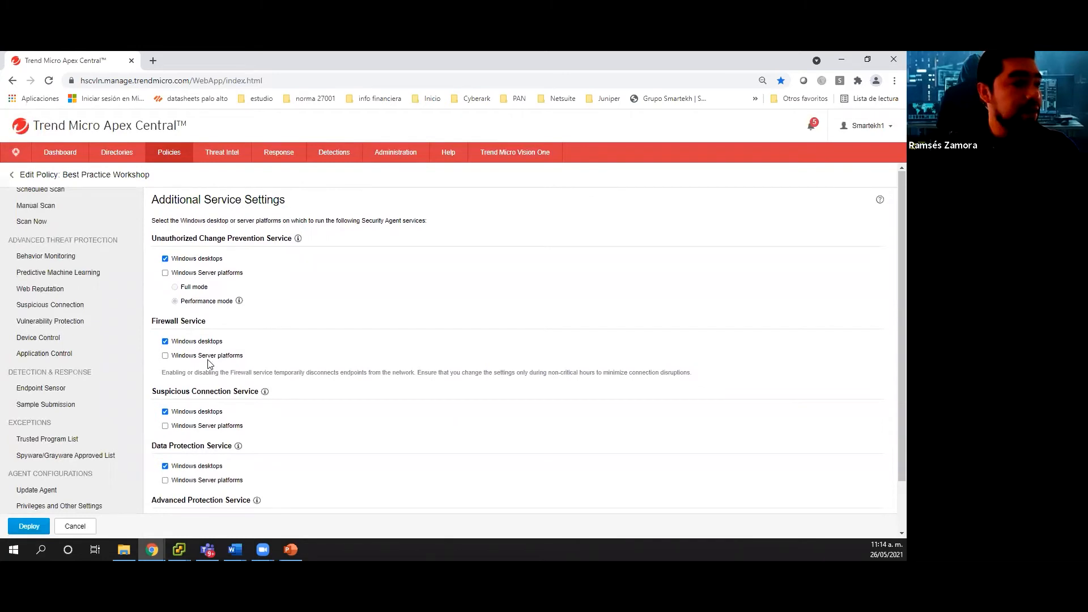
scroll(209, 368, "down", 1)
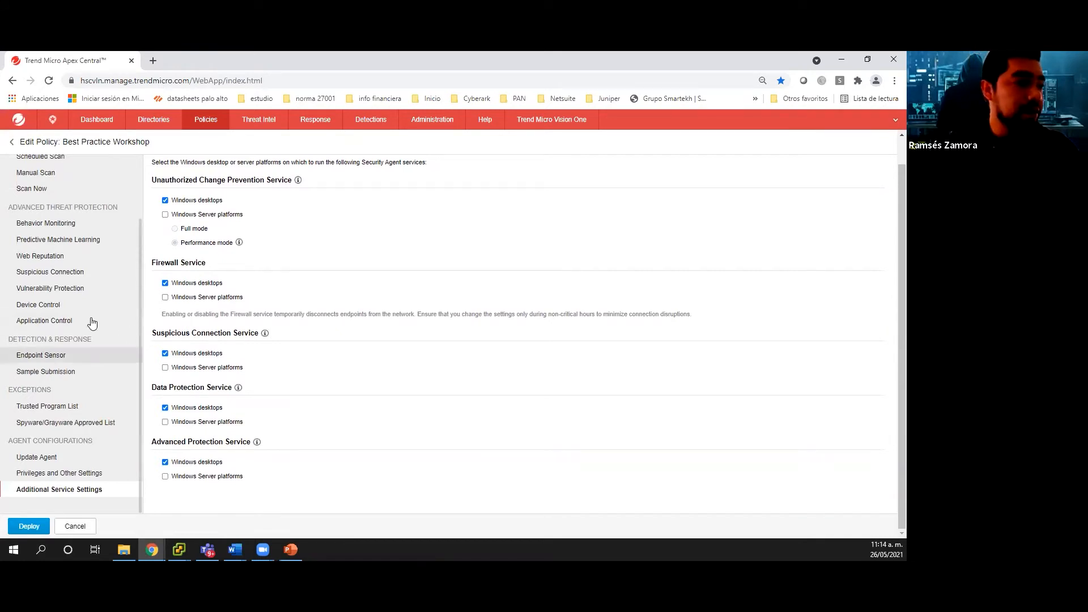
Review the available Predictive Machine Learning actions for file and process detections.
left_click(86, 240)
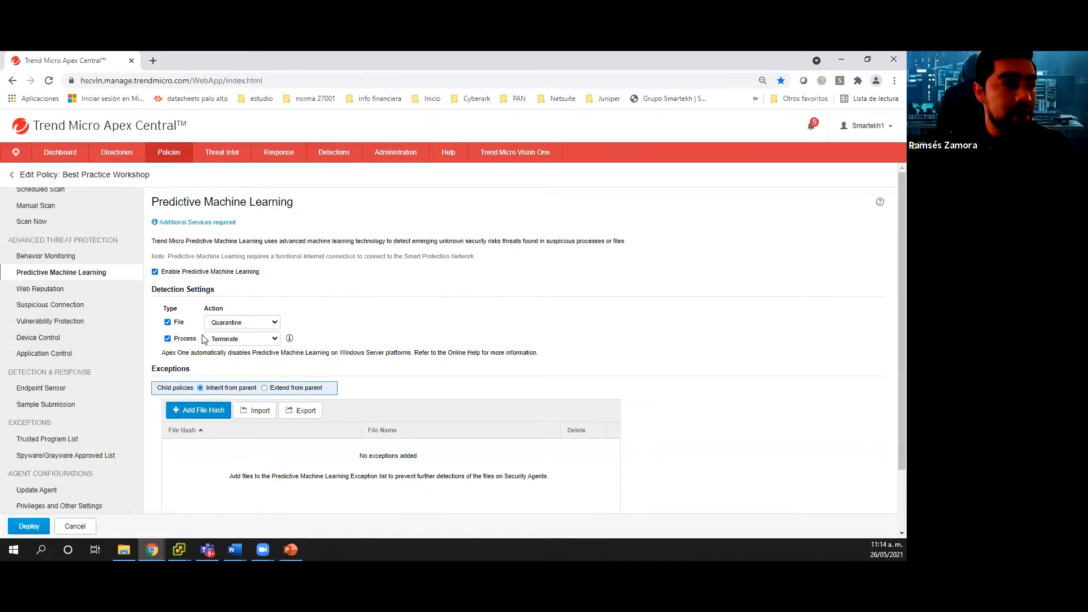
left_click(275, 322)
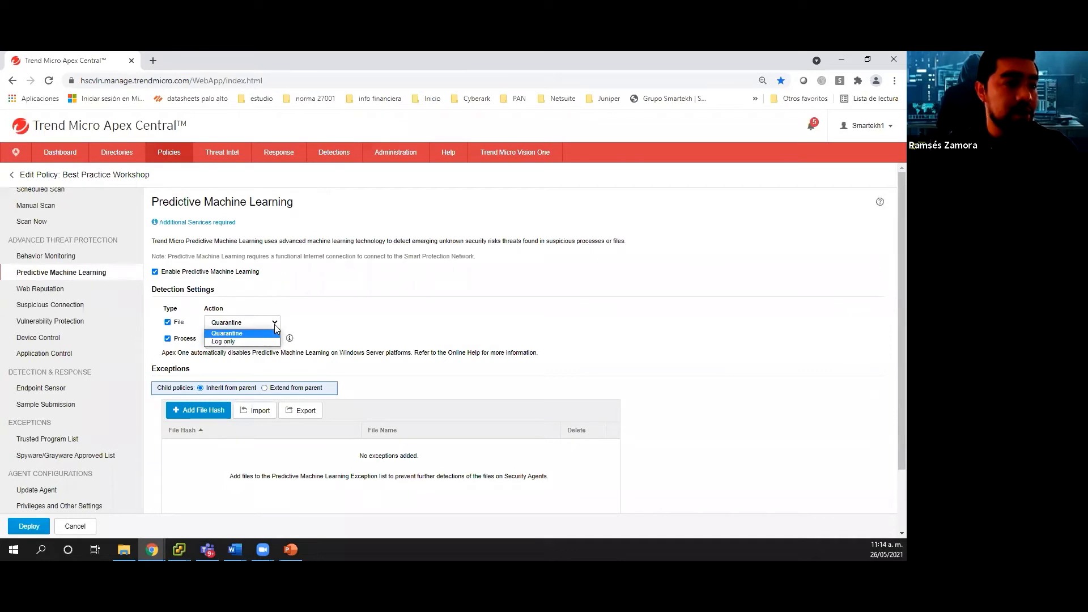
left_click(274, 323)
left_click(274, 339)
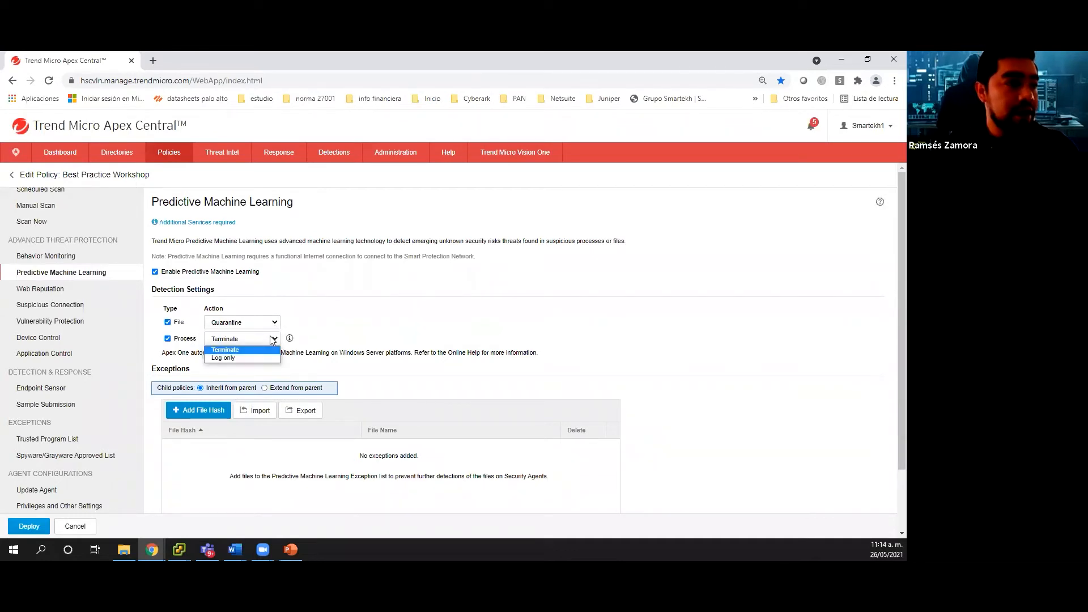
left_click(320, 330)
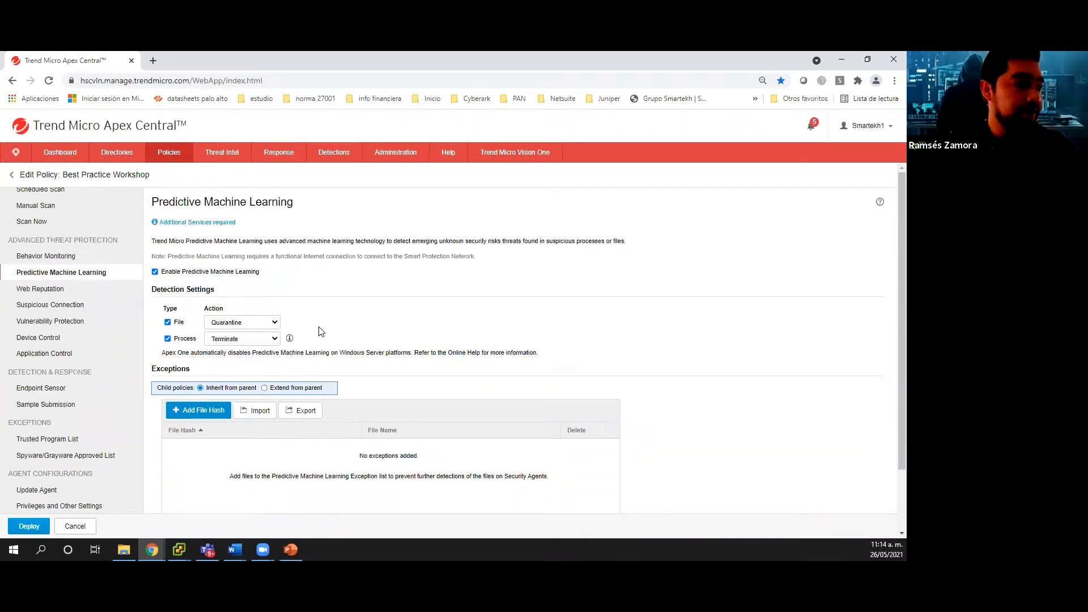
Deploy the policy, and reopen Best Practice Workshop at its Device Control settings.
scroll(321, 331, "down", 1)
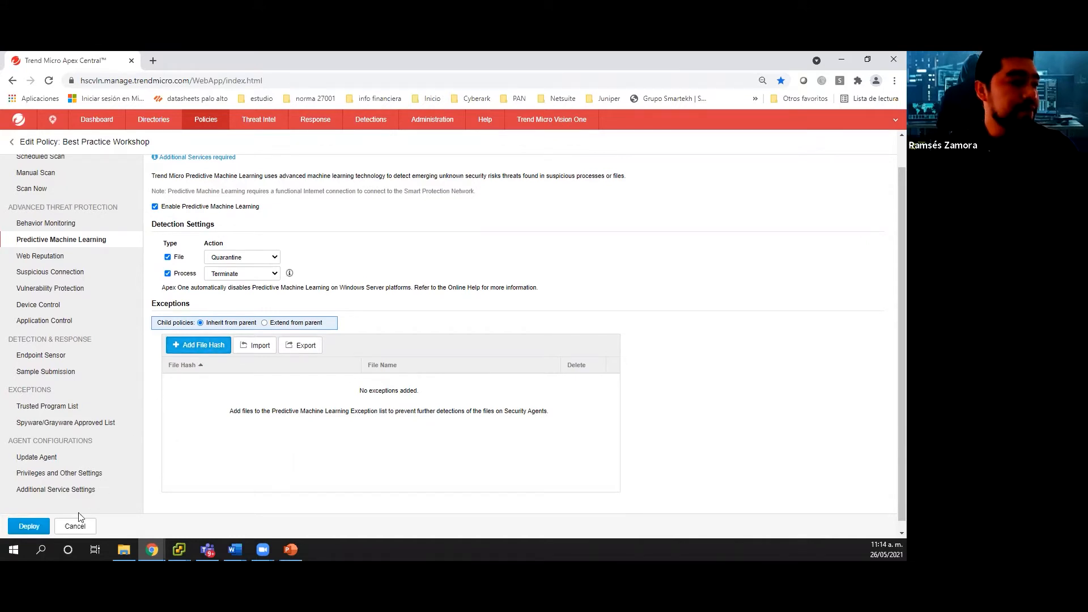
left_click(33, 527)
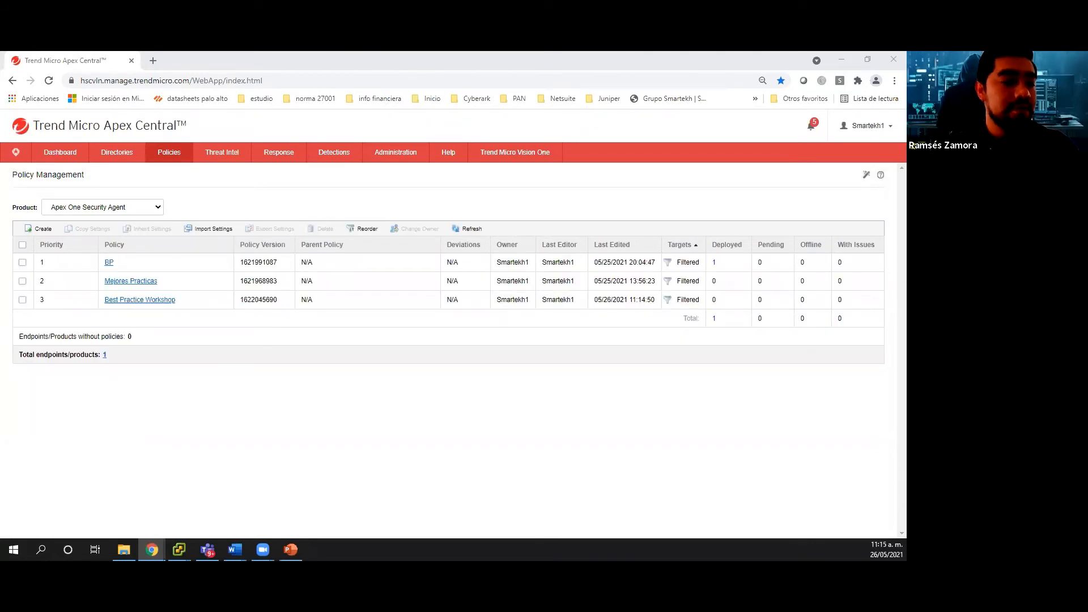
left_click(118, 300)
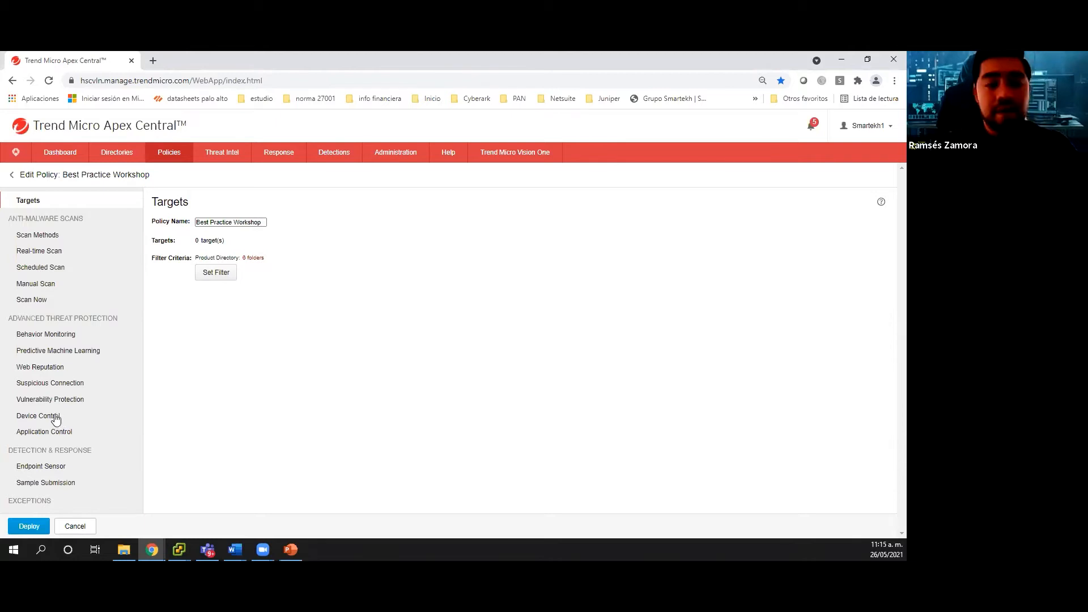
left_click(15, 417)
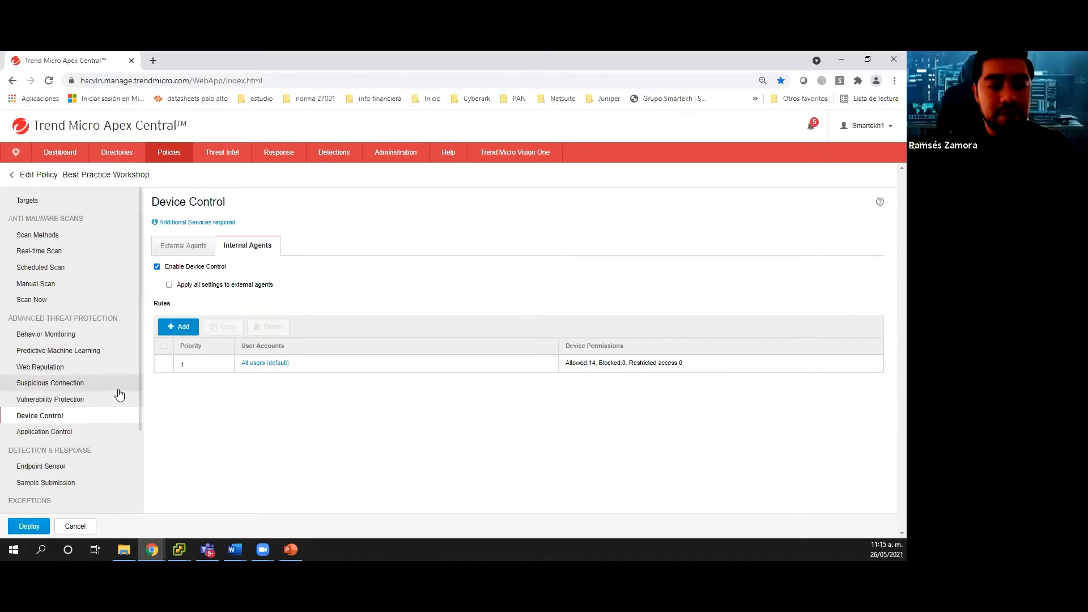
Check in Additional Service Settings whether the services Device Control requires are enabled, and return to Device Control.
scroll(121, 394, "down", 1)
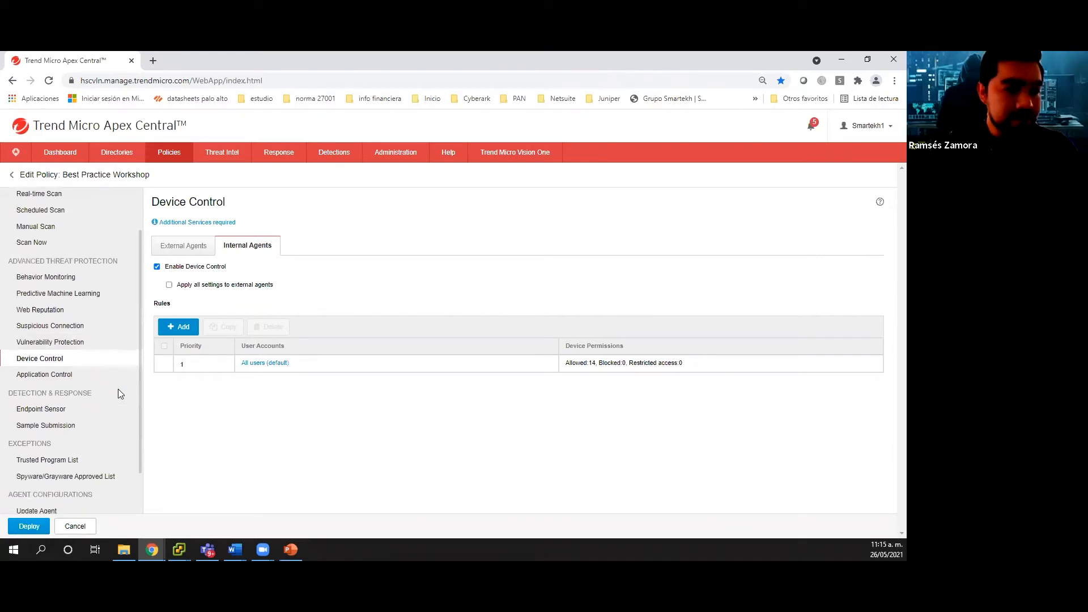
scroll(67, 459, "down", 1)
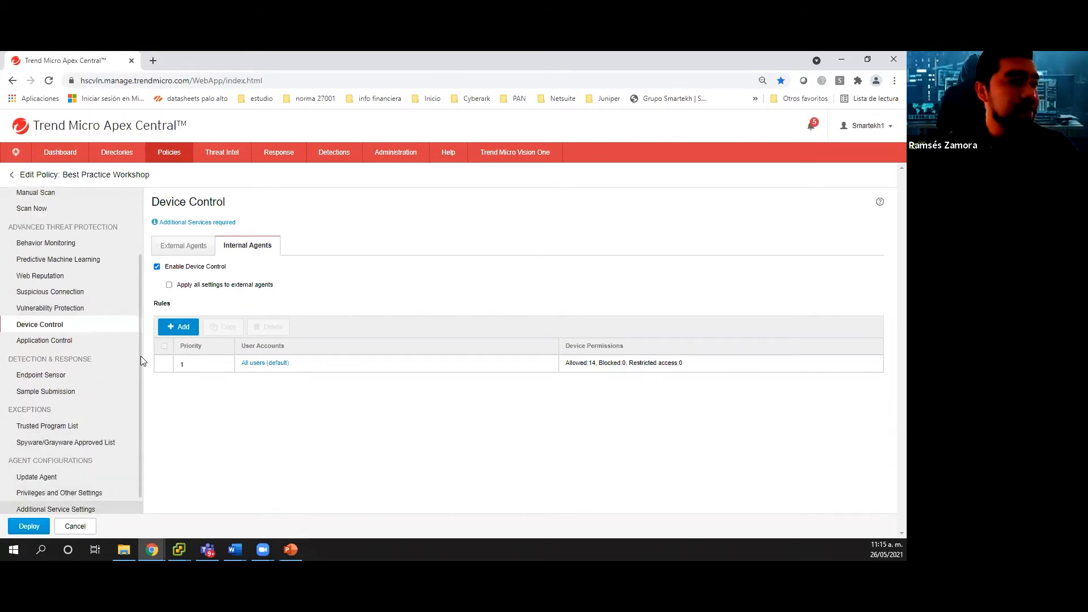
scroll(152, 350, "down", 2)
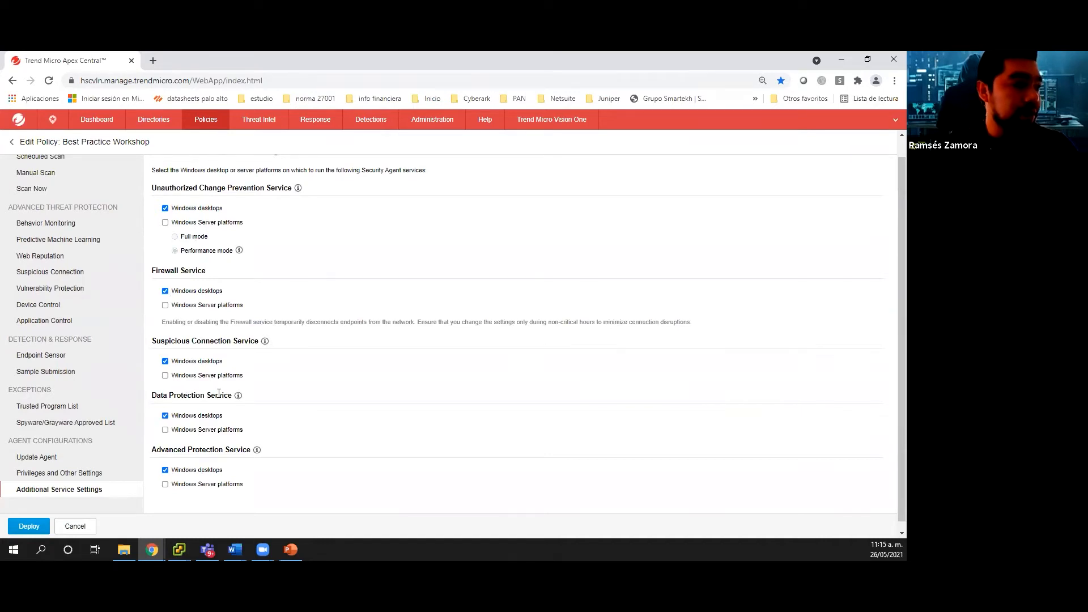
left_click(66, 308)
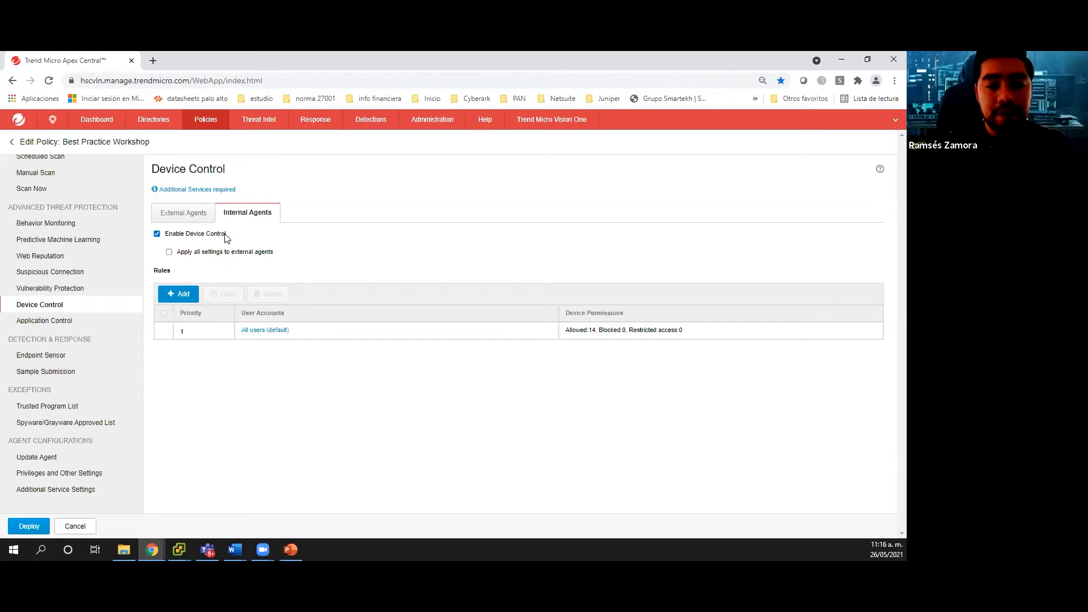
In the default all-users Device Control rule for internal agents, block USB storage drives through Data Protection.
left_click(265, 331)
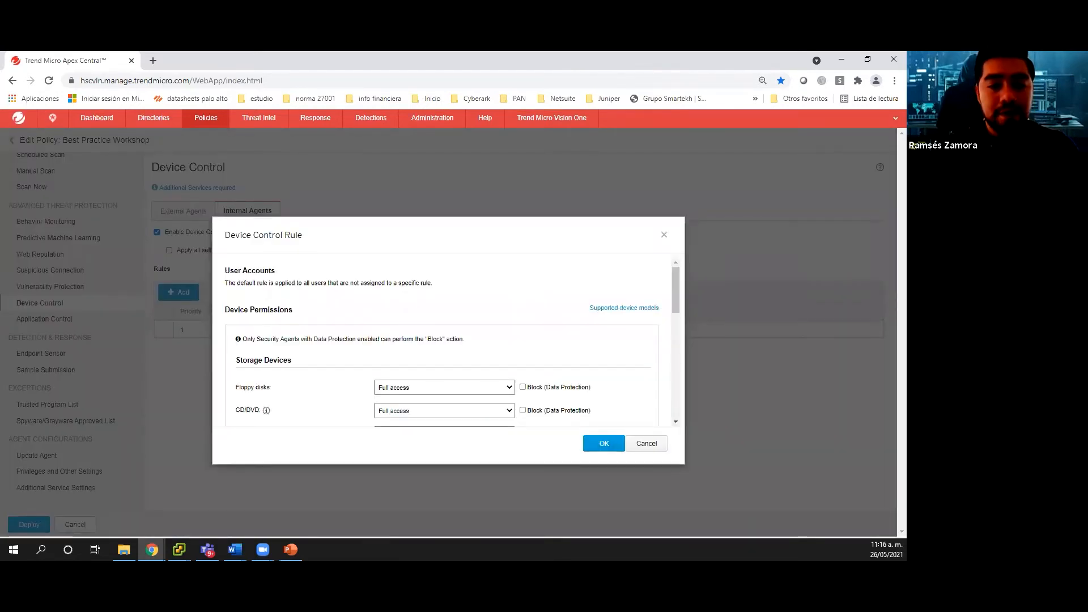
scroll(283, 340, "down", 2)
scroll(283, 340, "down", 1)
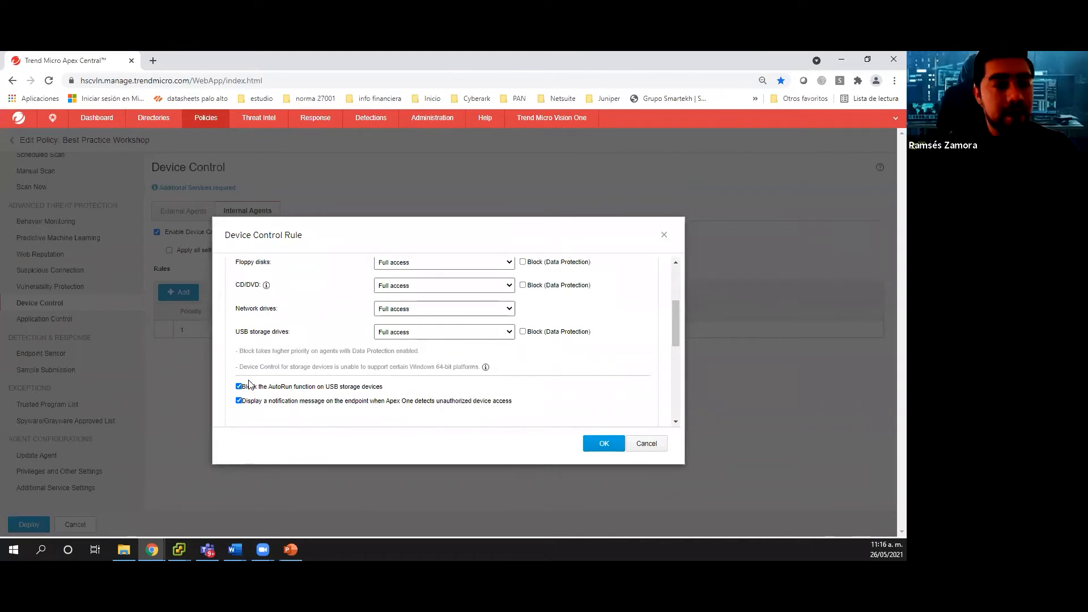
scroll(250, 384, "down", 1)
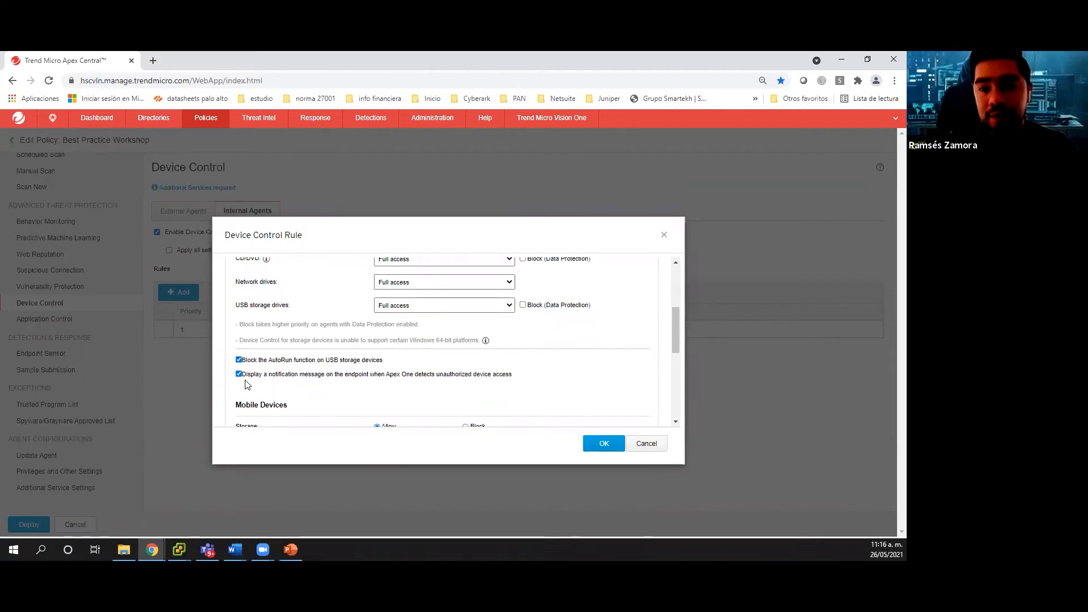
scroll(342, 349, "down", 1)
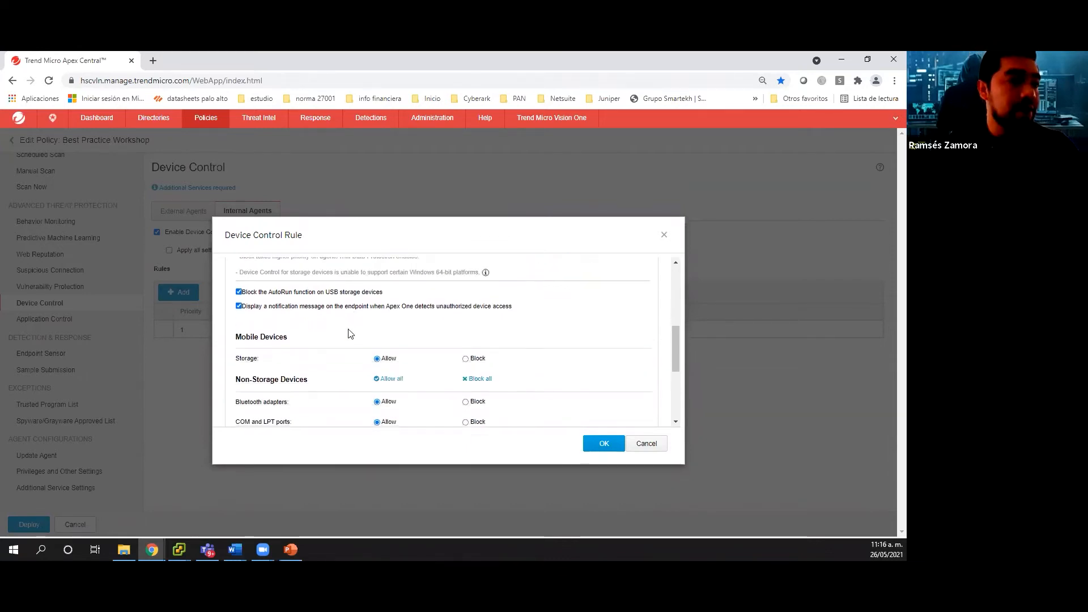
scroll(357, 328, "down", 1)
scroll(361, 323, "up", 1)
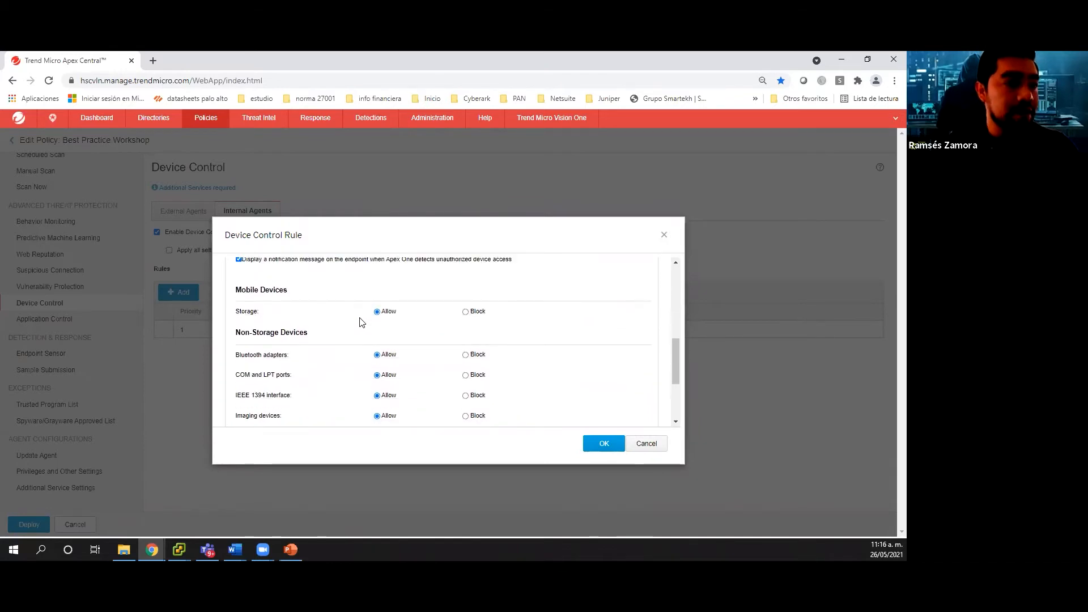
scroll(359, 351, "down", 1)
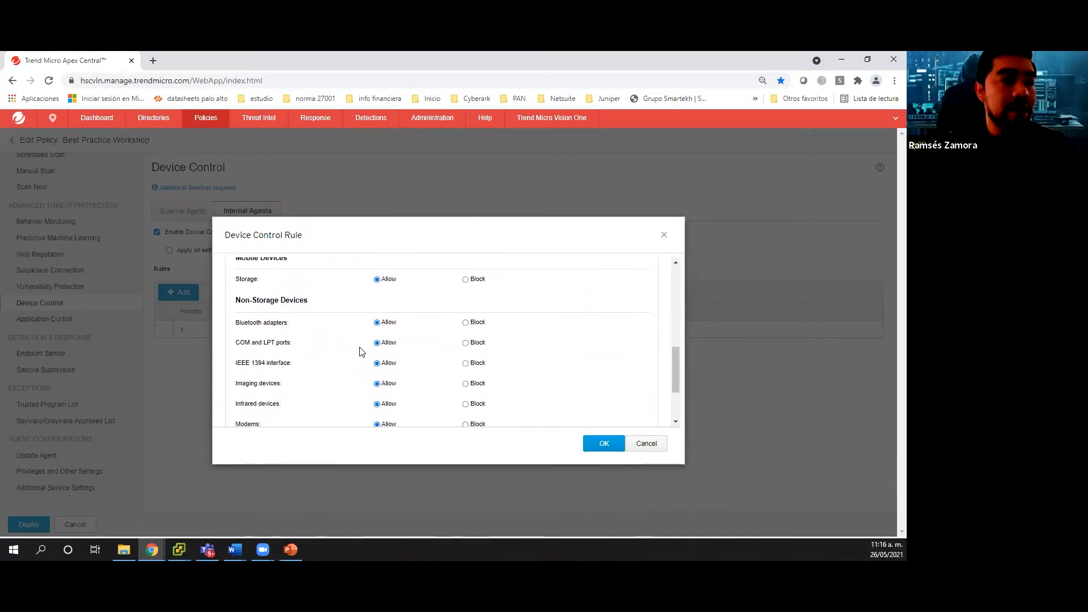
scroll(348, 339, "down", 1)
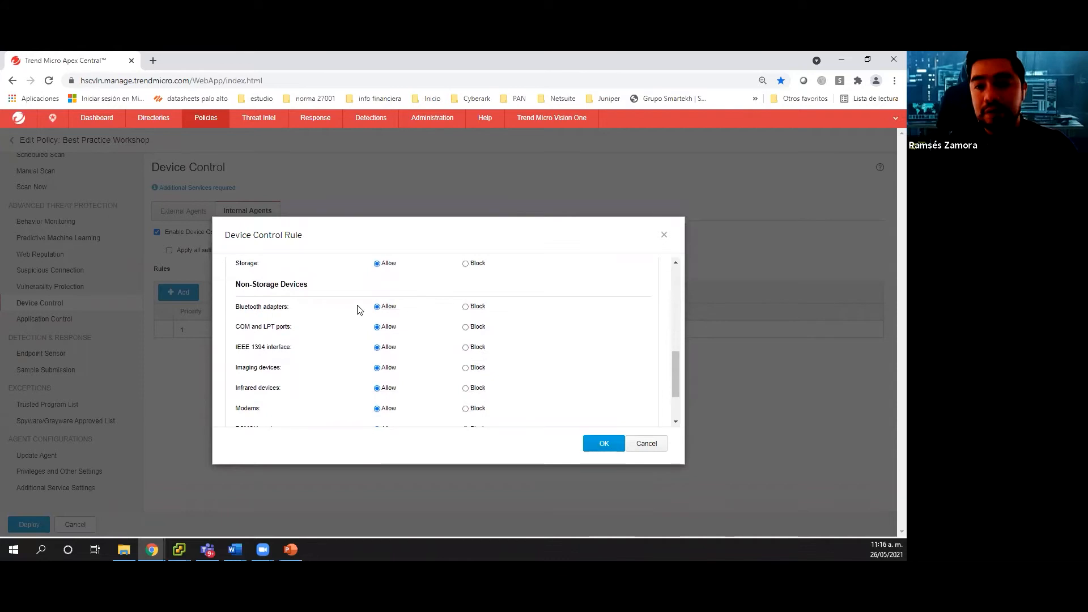
scroll(474, 306, "down", 1)
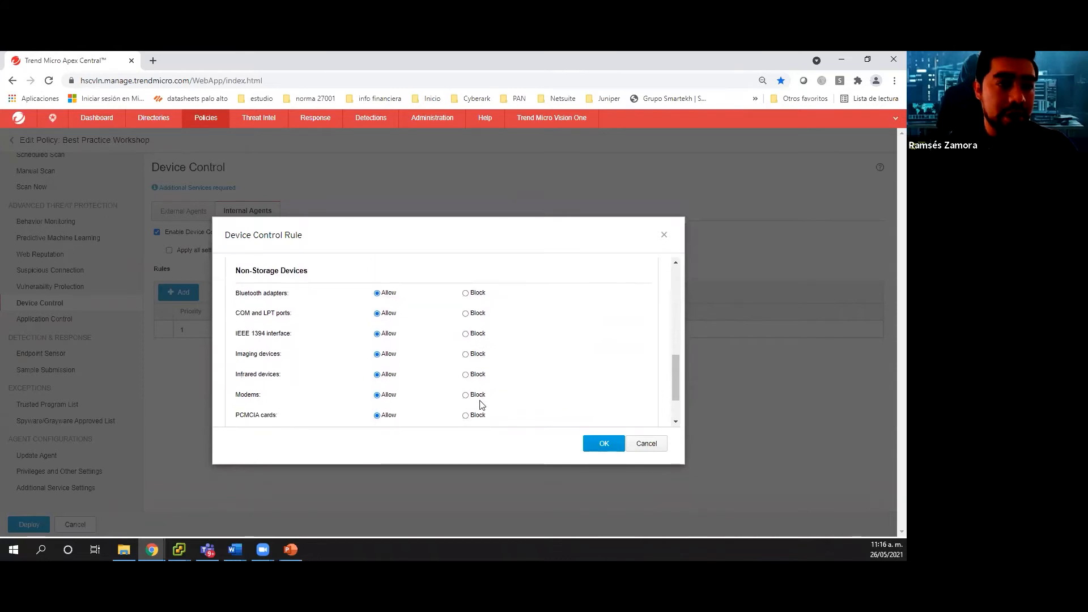
scroll(518, 347, "down", 2)
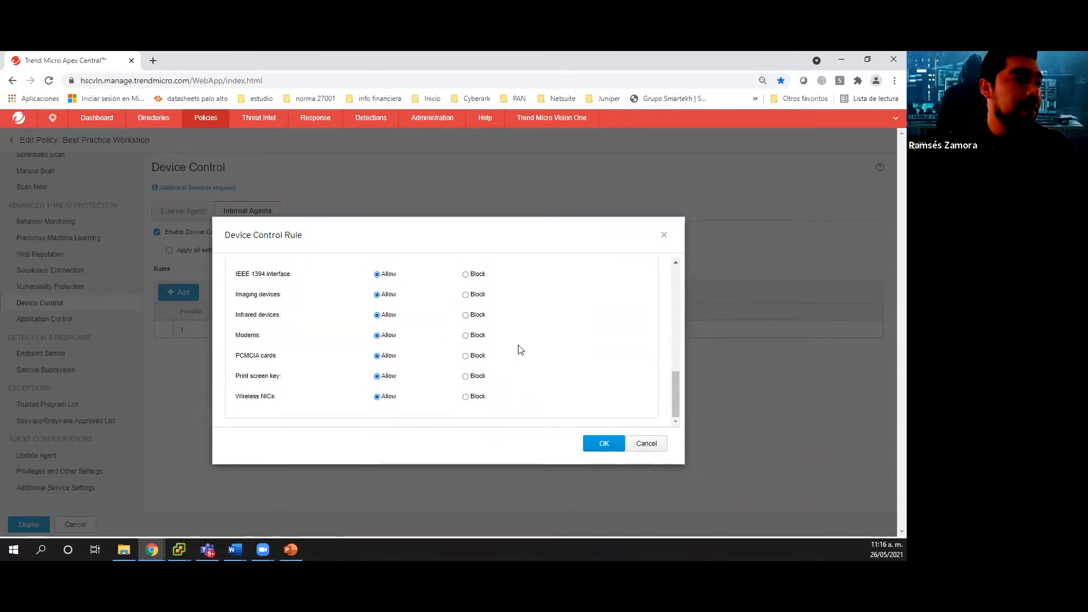
scroll(517, 350, "up", 6)
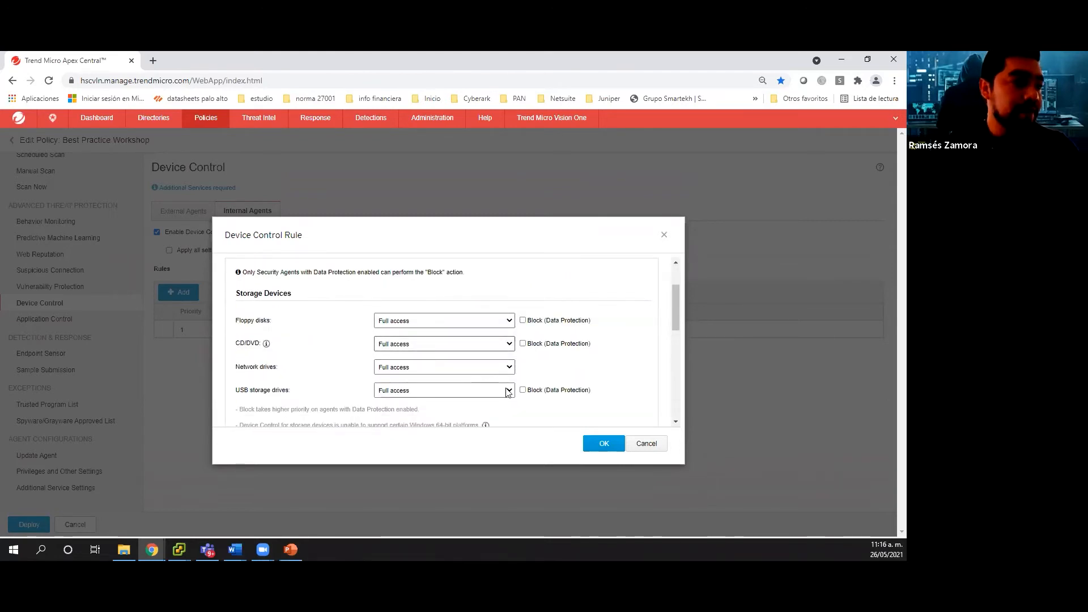
left_click(523, 390)
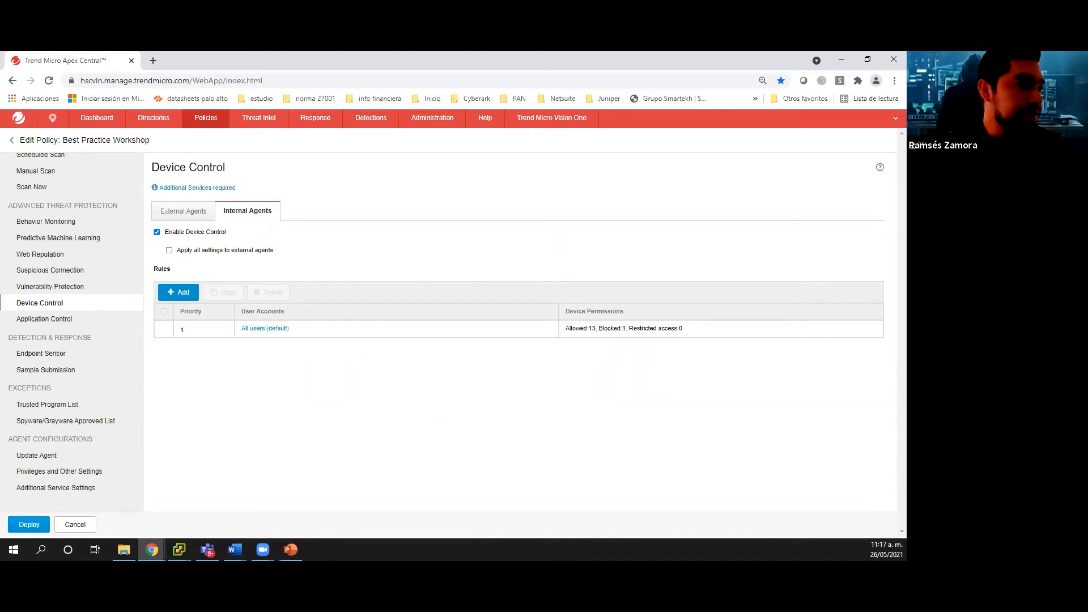
Enable Application Control in the policy and review its additional actions, agent notification and log maintenance settings.
left_click(93, 326)
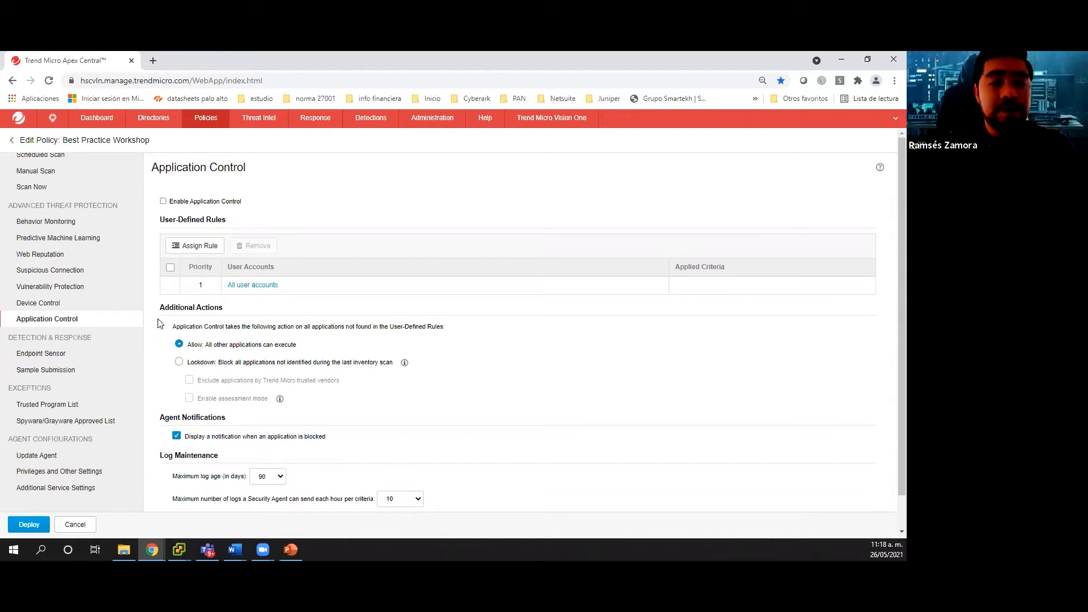
left_click(163, 202)
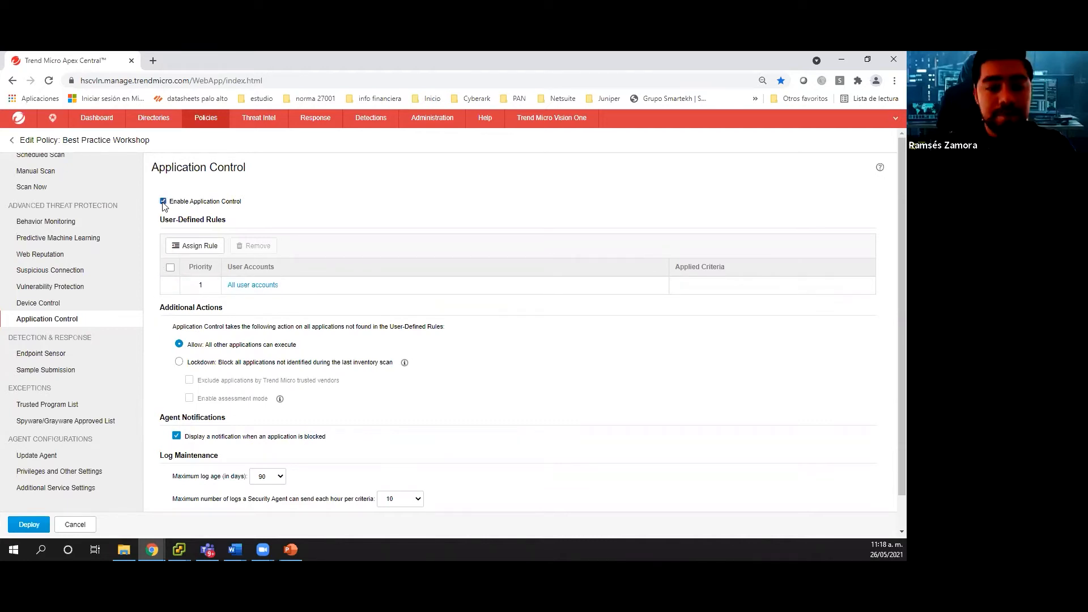
scroll(167, 317, "down", 2)
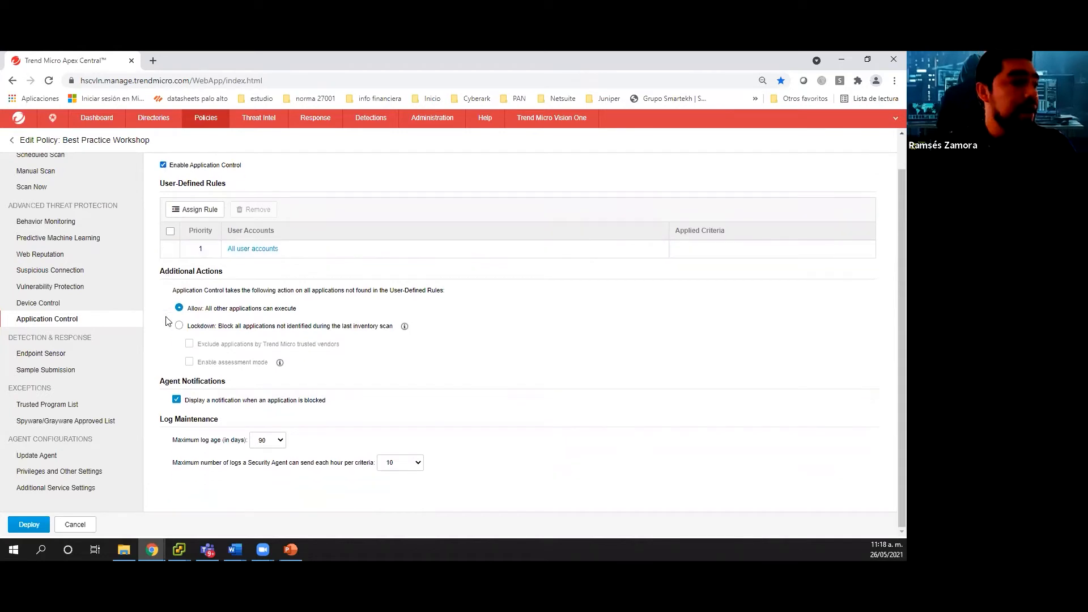
scroll(166, 317, "up", 1)
scroll(166, 320, "down", 1)
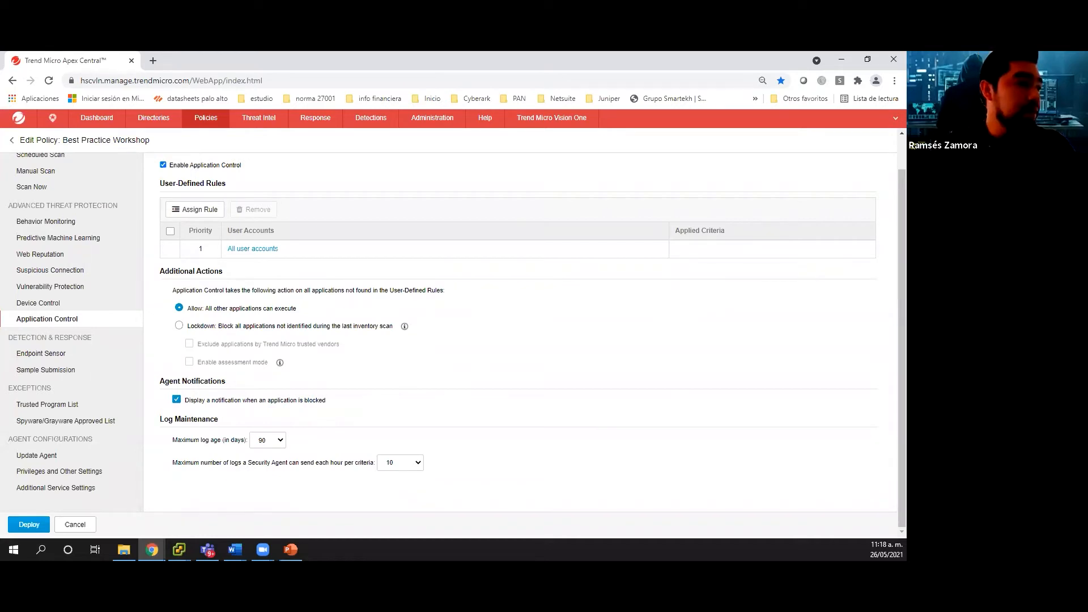
Enable Vulnerability Protection in the policy.
left_click(100, 292)
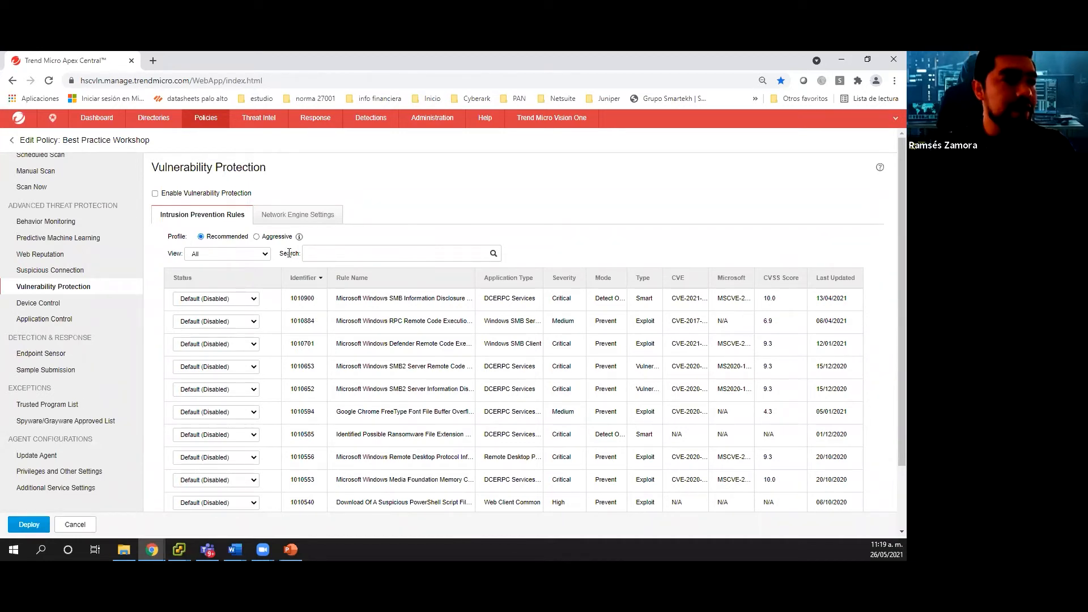
scroll(170, 271, "up", 3)
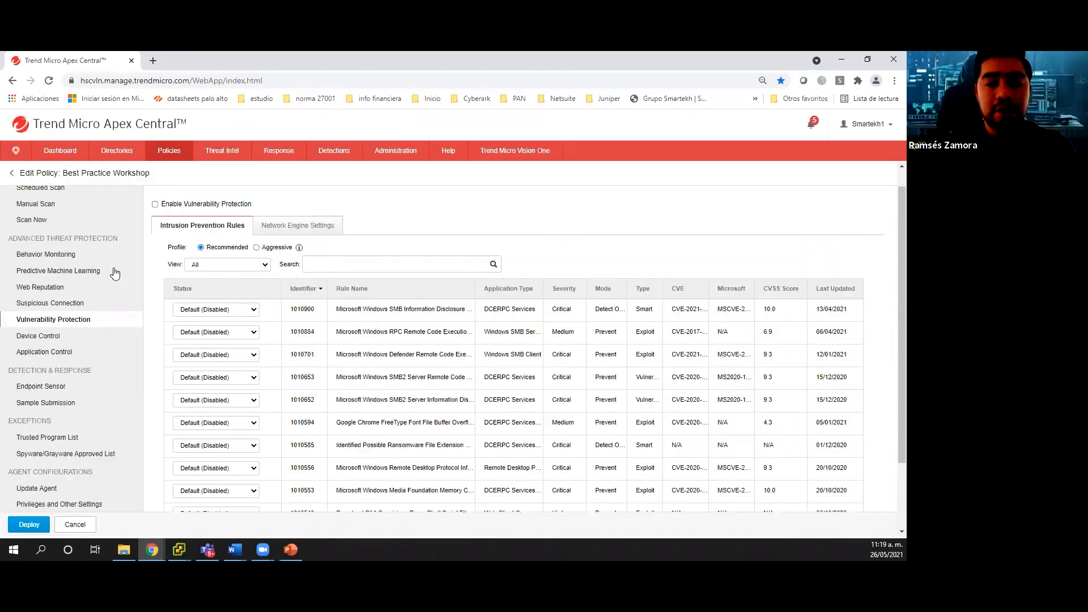
left_click(155, 204)
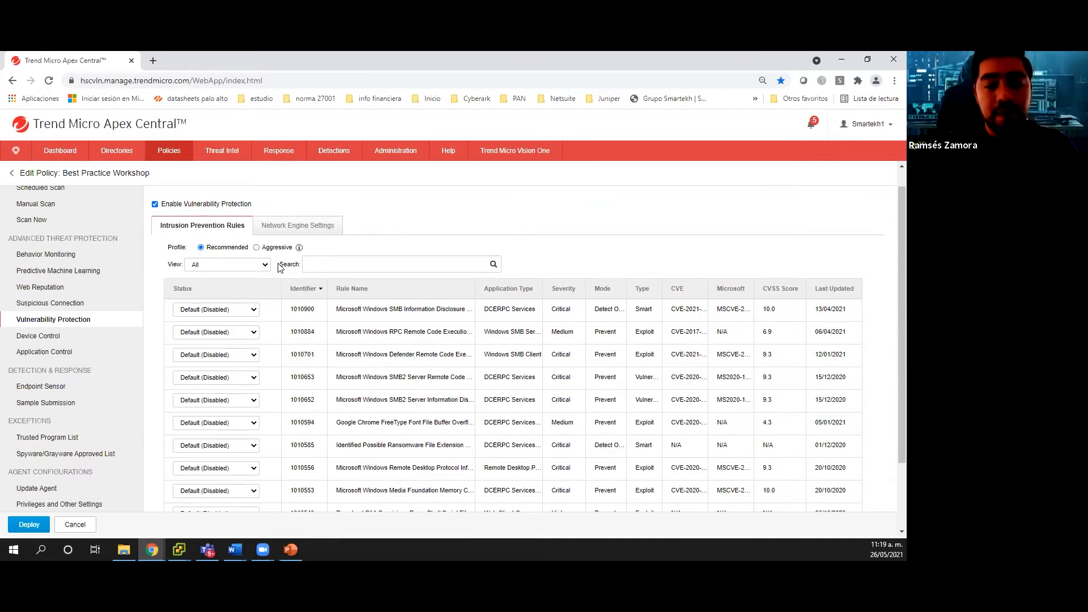
Switch the Intrusion Prevention Rules profile to Aggressive, accept aggressive scanning, and review the rule statuses.
scroll(194, 499, "down", 1)
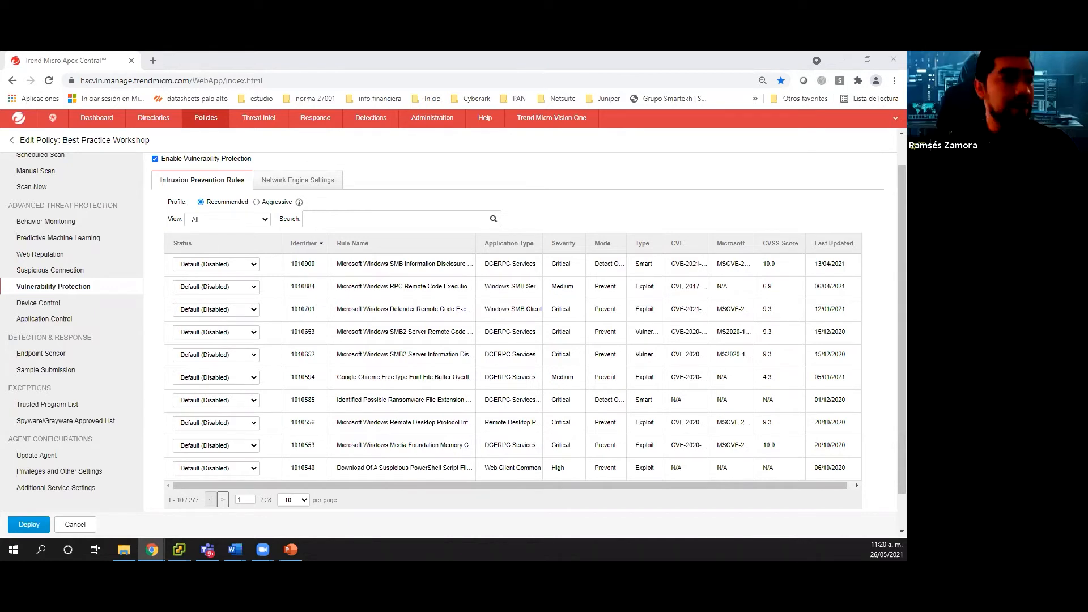
left_click(255, 221)
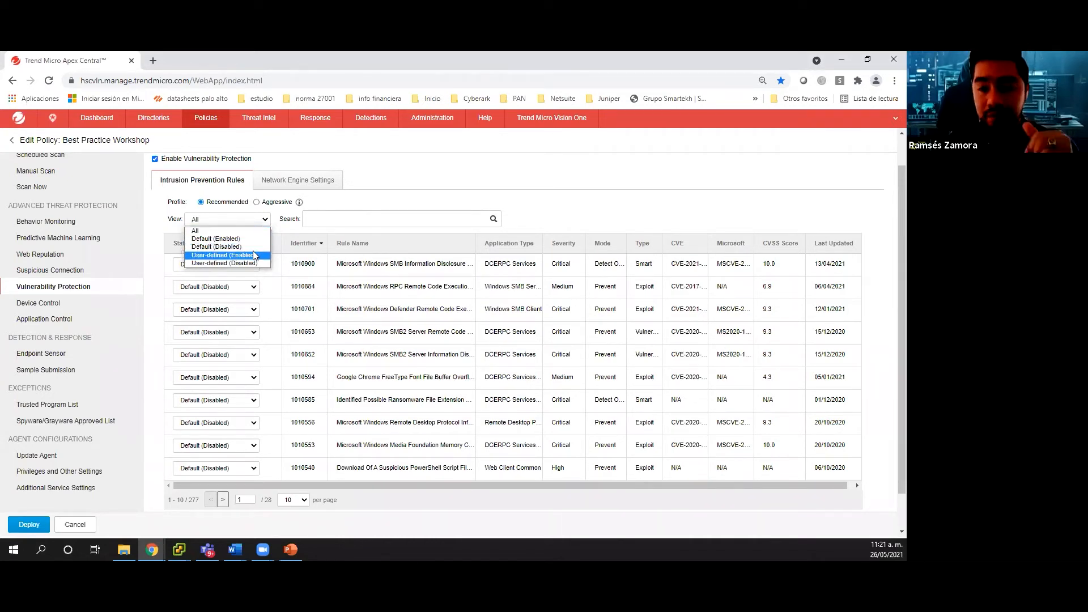
left_click(281, 213)
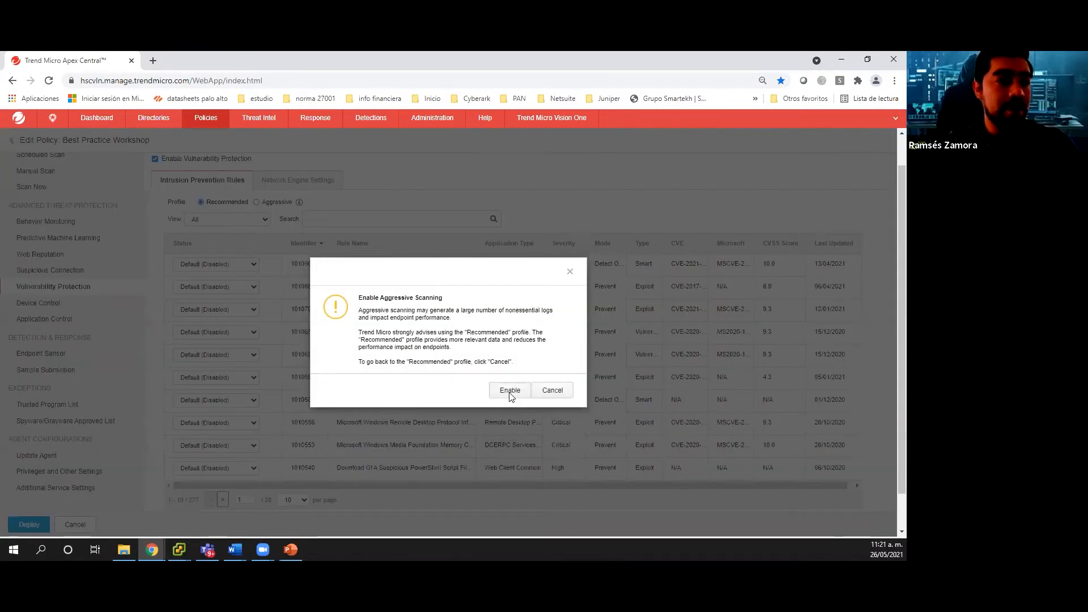
key("Return")
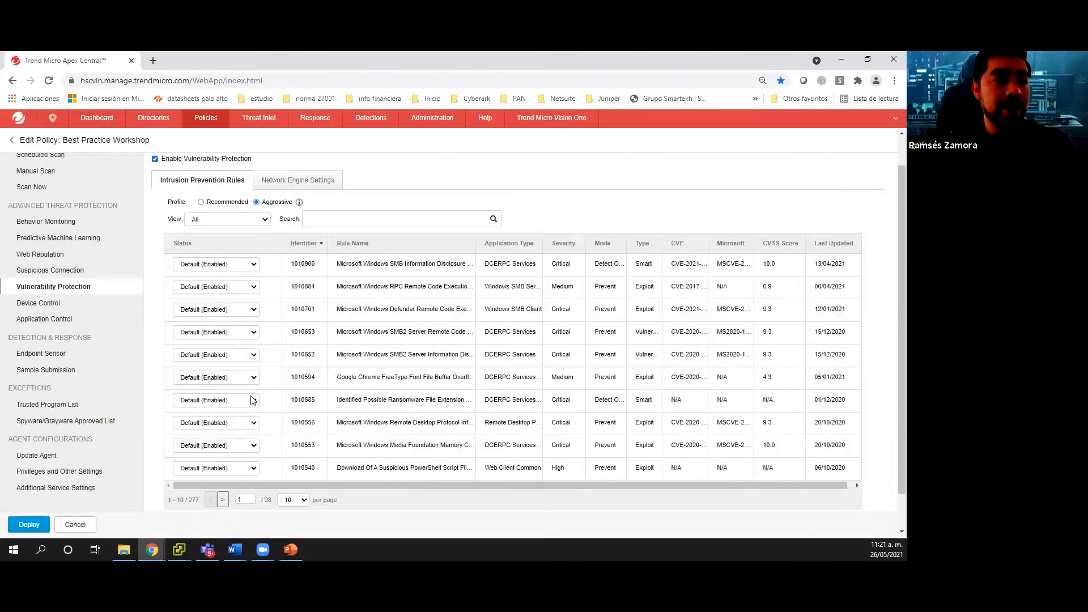
scroll(253, 400, "down", 1)
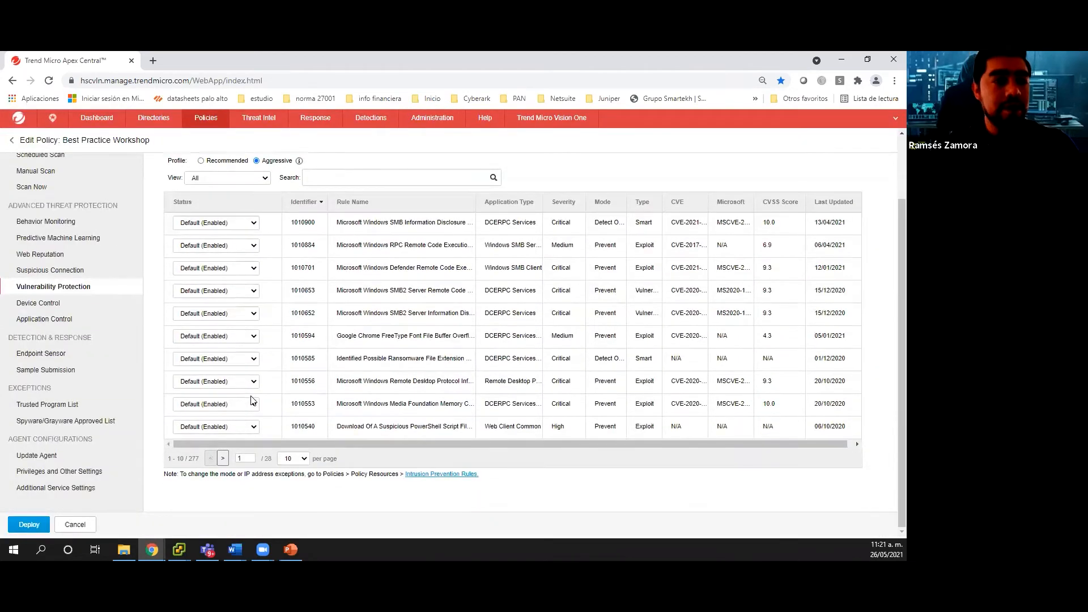
scroll(253, 400, "up", 3)
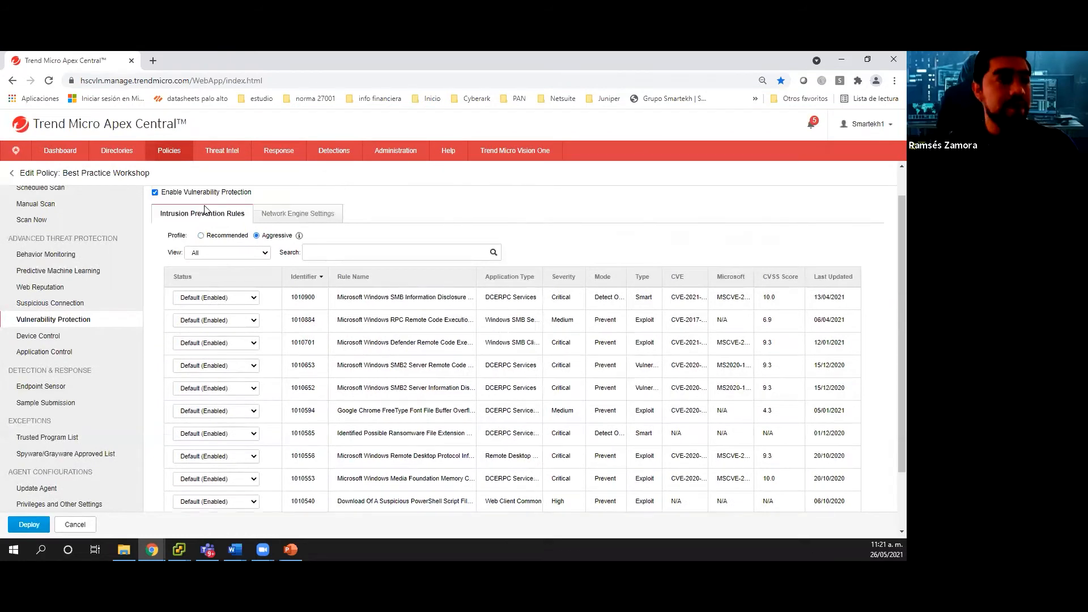
Filter the intrusion prevention rules to show only those with Default (Disabled) status.
scroll(253, 400, "down", 3)
left_click(247, 181)
left_click(246, 209)
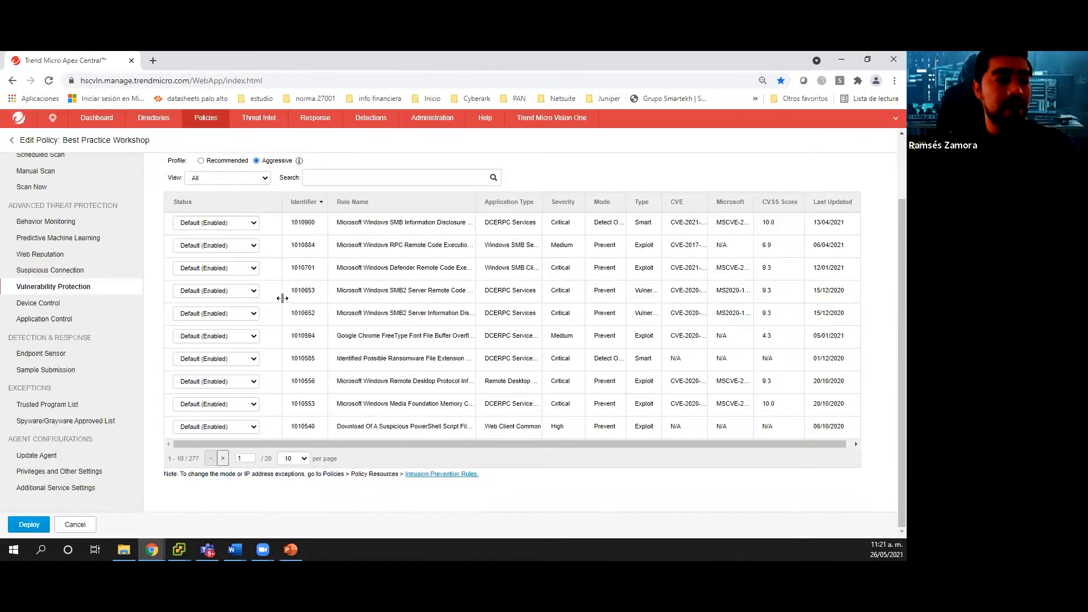
scroll(193, 459, "down", 3)
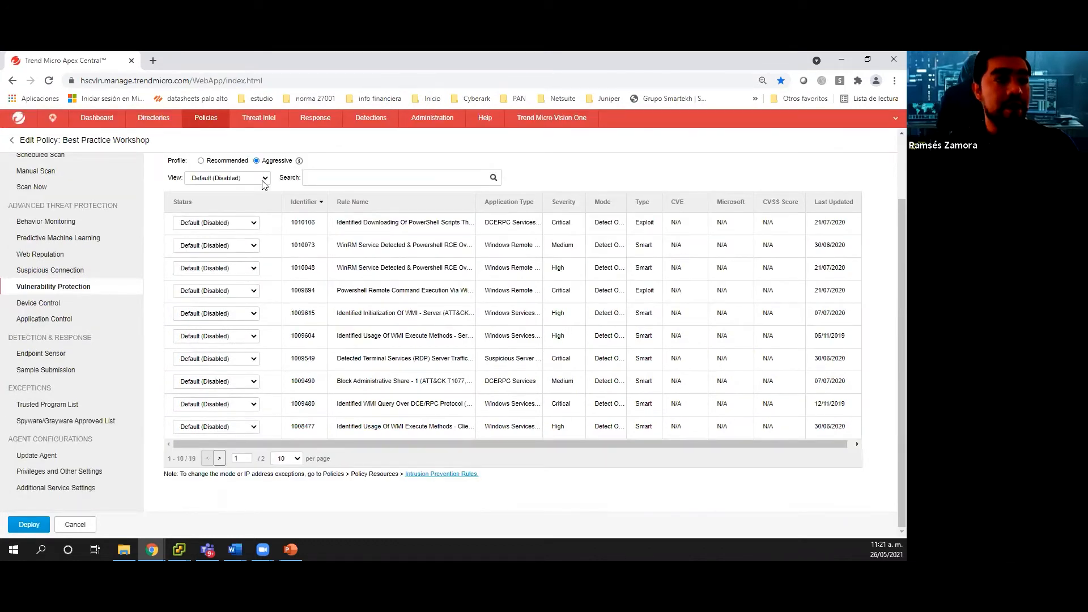
left_click(201, 161)
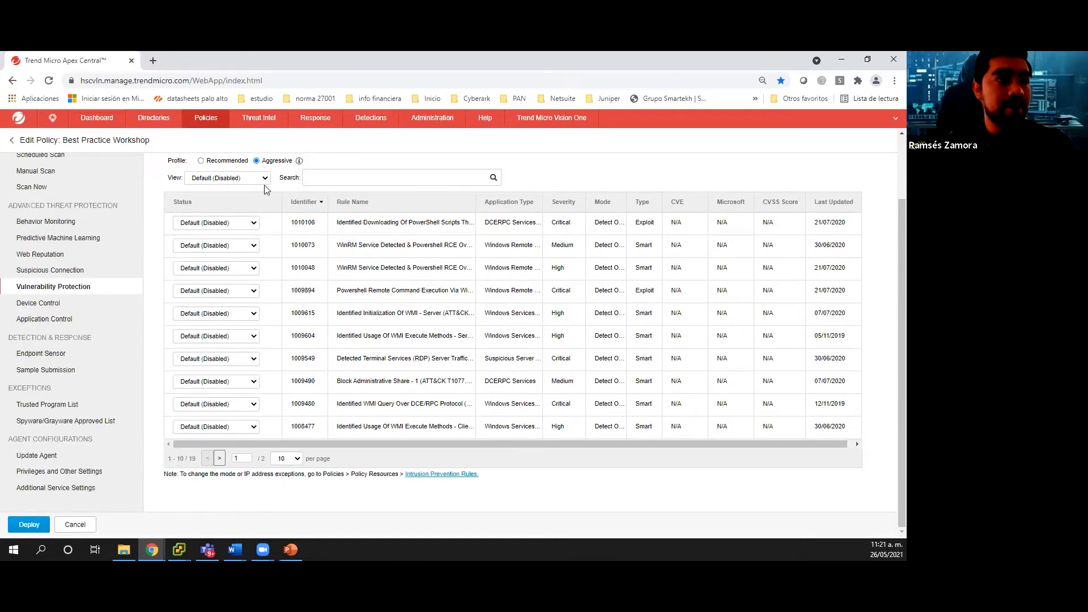
Switch the Intrusion Prevention Rules profile back to Recommended and review the rules with Default (Disabled) status.
scroll(266, 176, "down", 3)
left_click(267, 177)
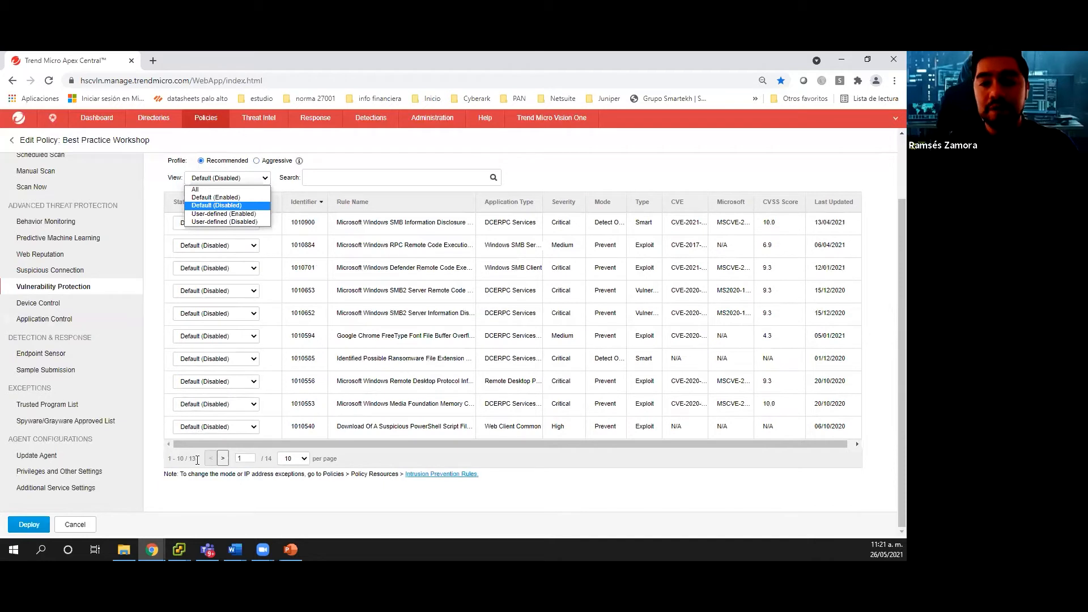
left_click(197, 460)
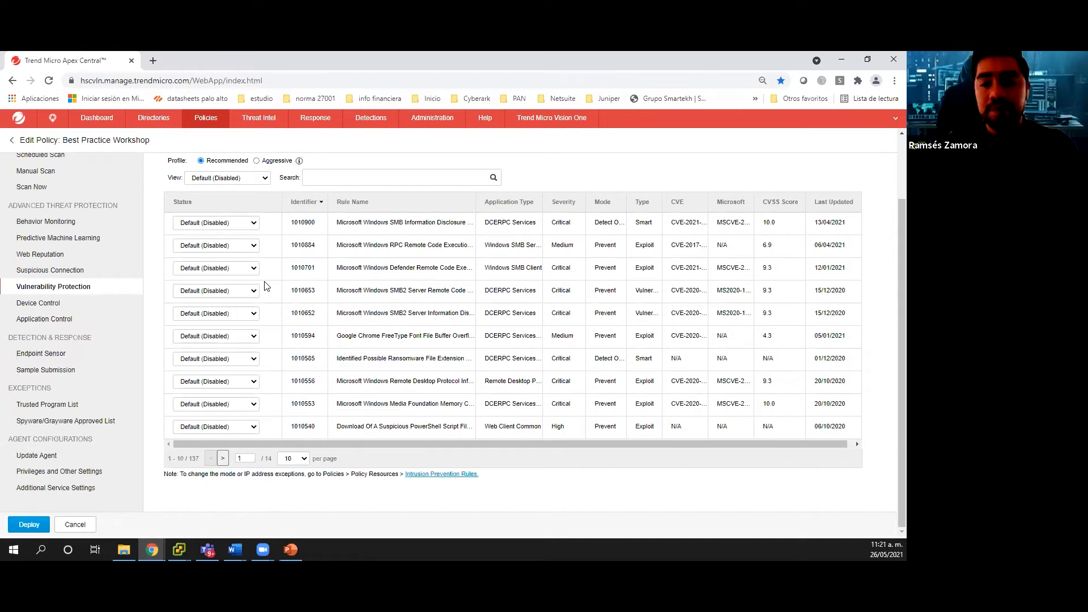
left_click(334, 175)
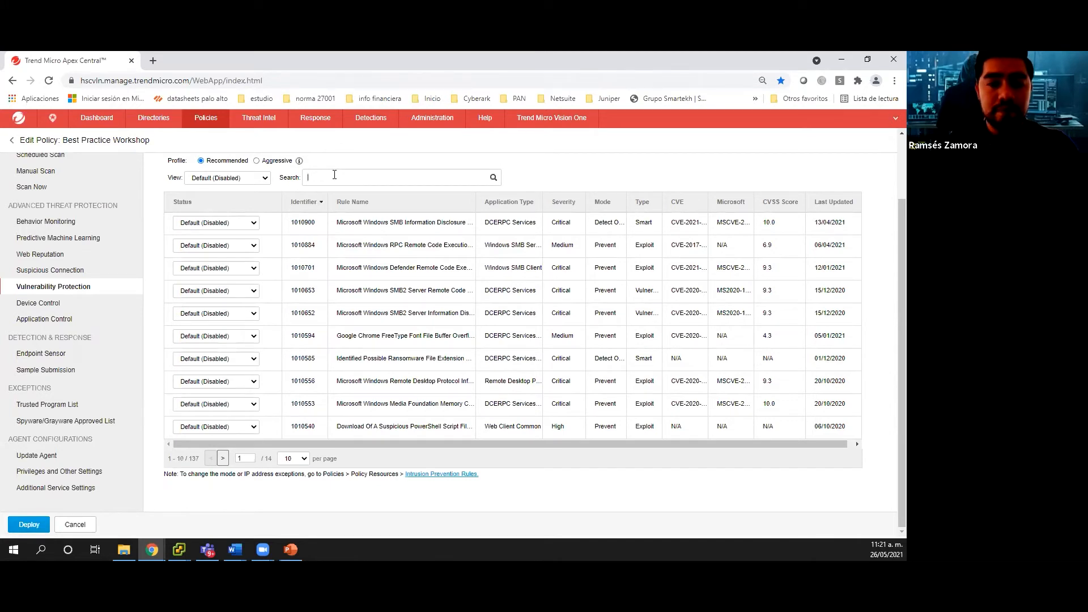
scroll(286, 180, "up", 2)
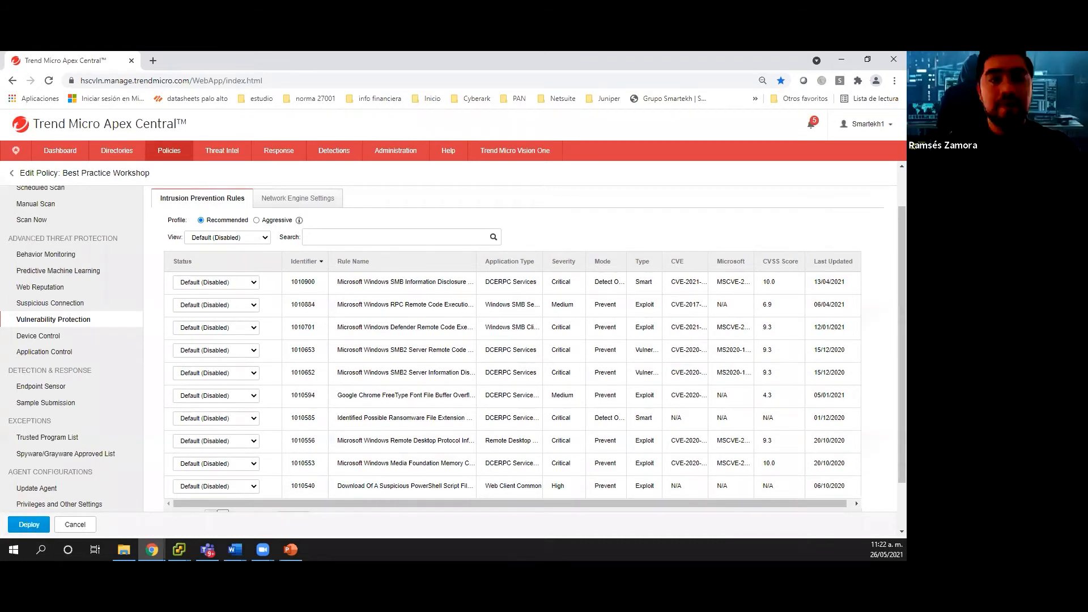
Open the policy's Privileges and Other Settings and deploy the Best Practice Workshop policy.
left_click(59, 504)
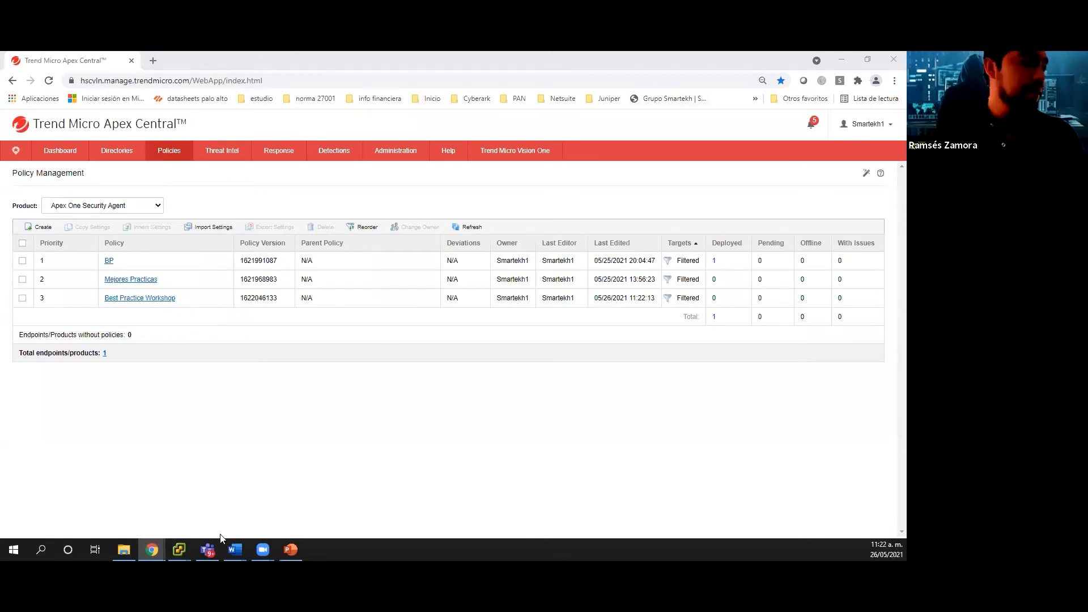
mouse_move(179, 547)
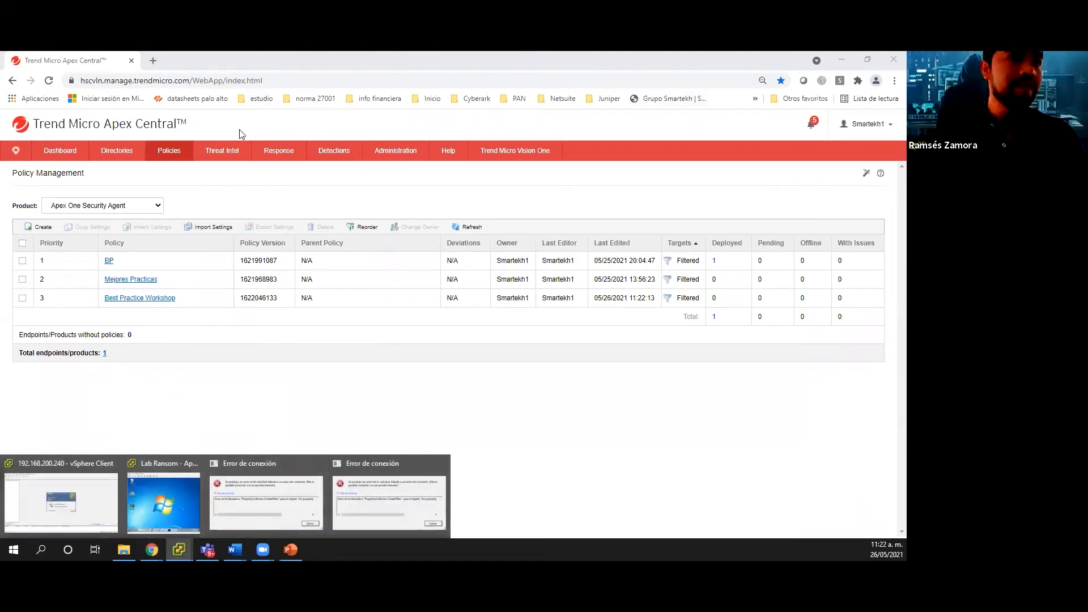
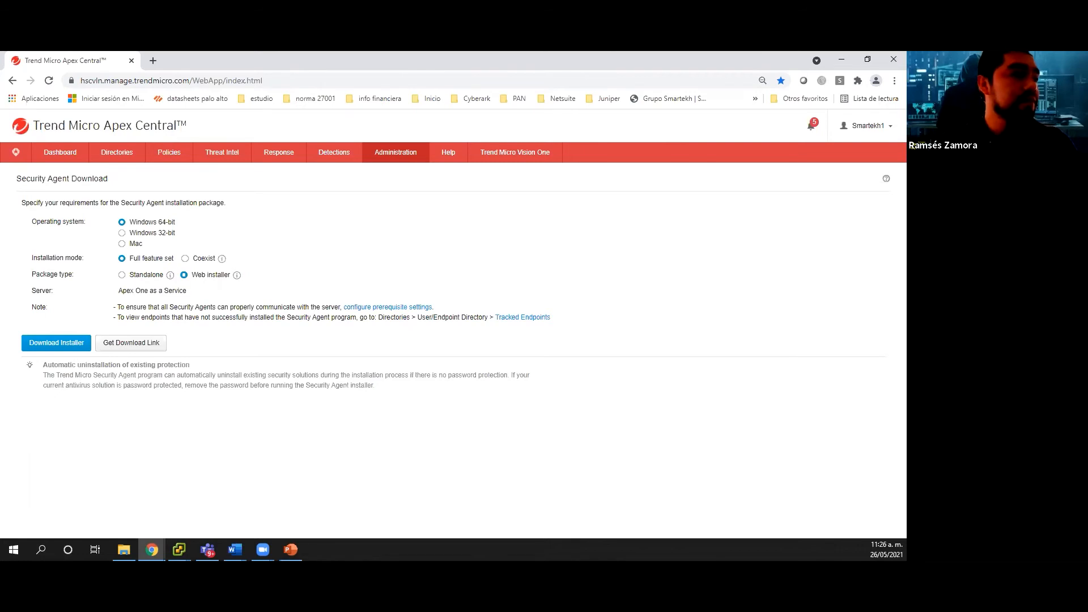
Switch to the Lab Ransom - ApexOne virtual machine console, then reposition and resize its window over the browser.
left_click(179, 550)
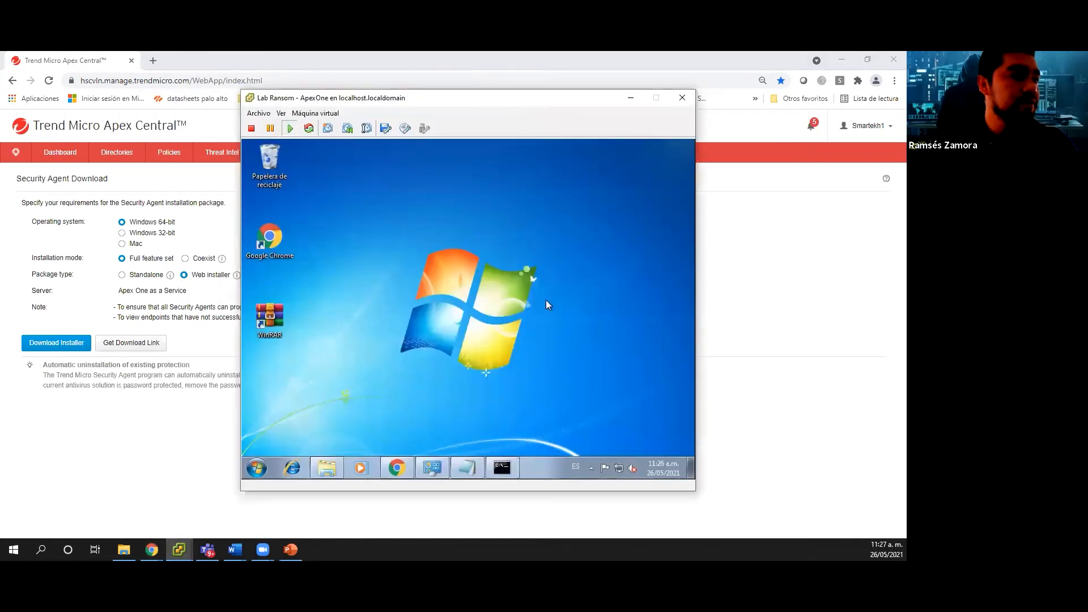
left_click(546, 301)
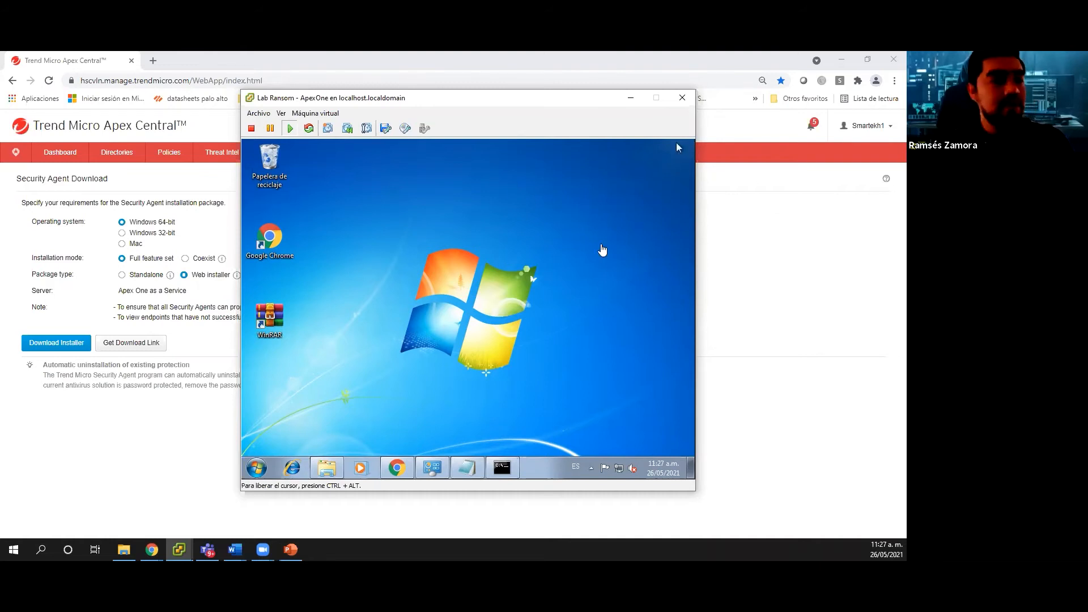
key("ctrl+alt")
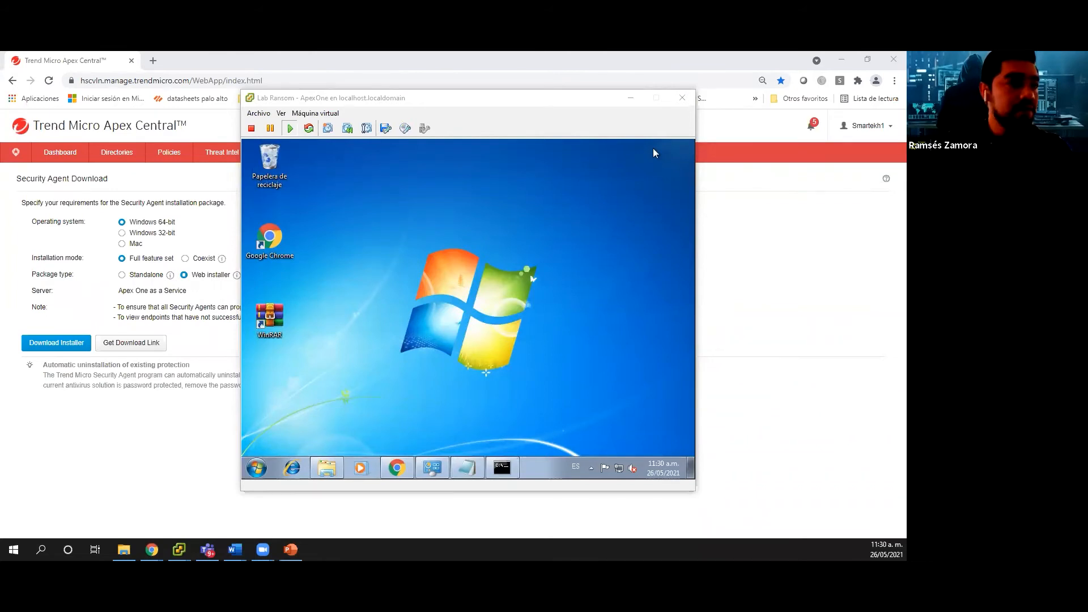
left_click(447, 100)
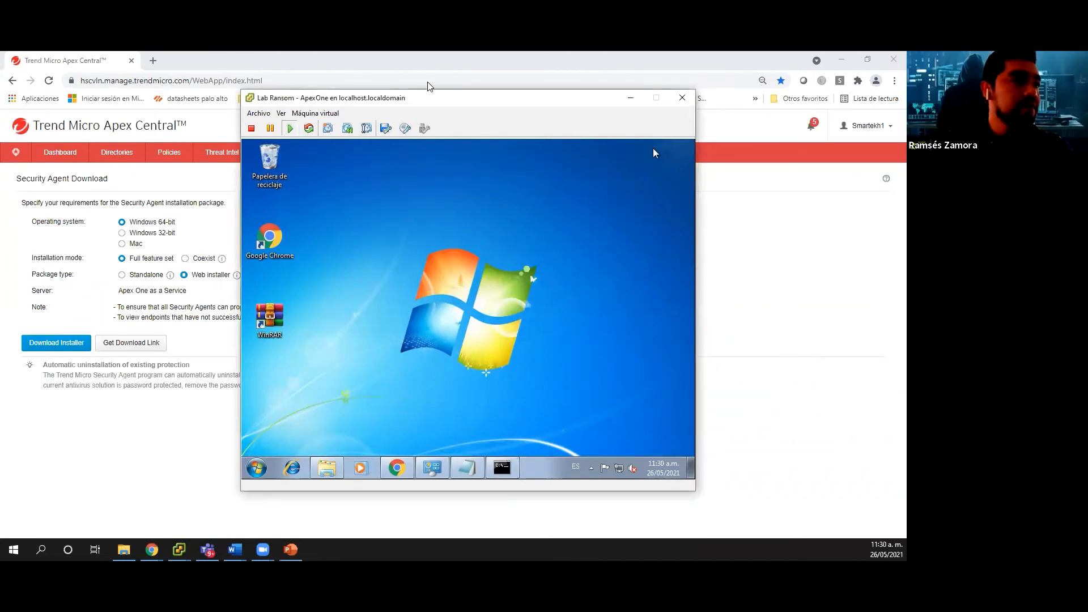
left_click_drag(446, 99, 418, 78)
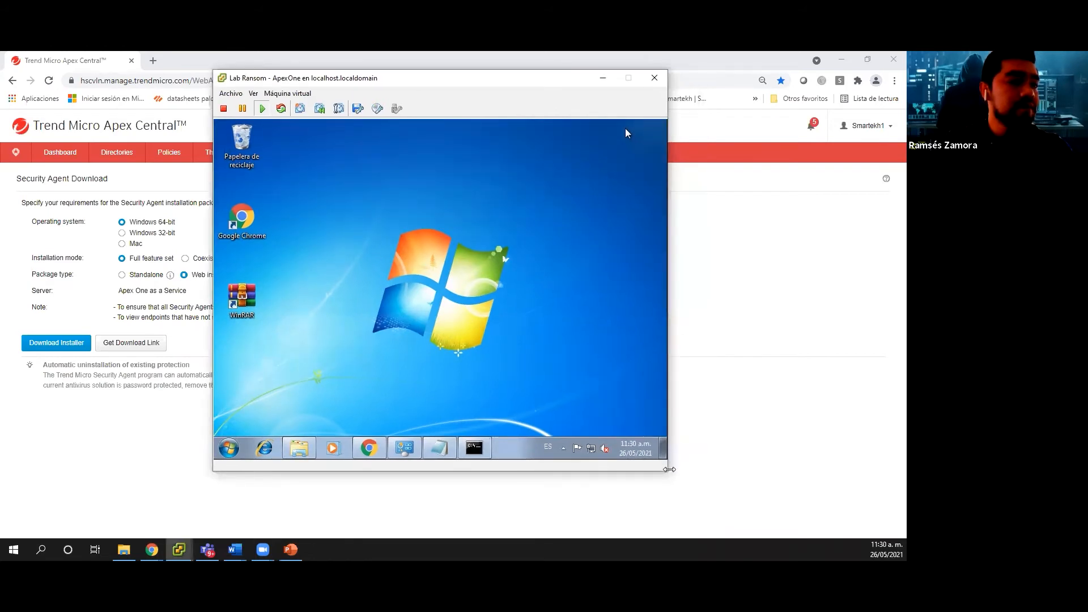
left_click_drag(669, 471, 694, 491)
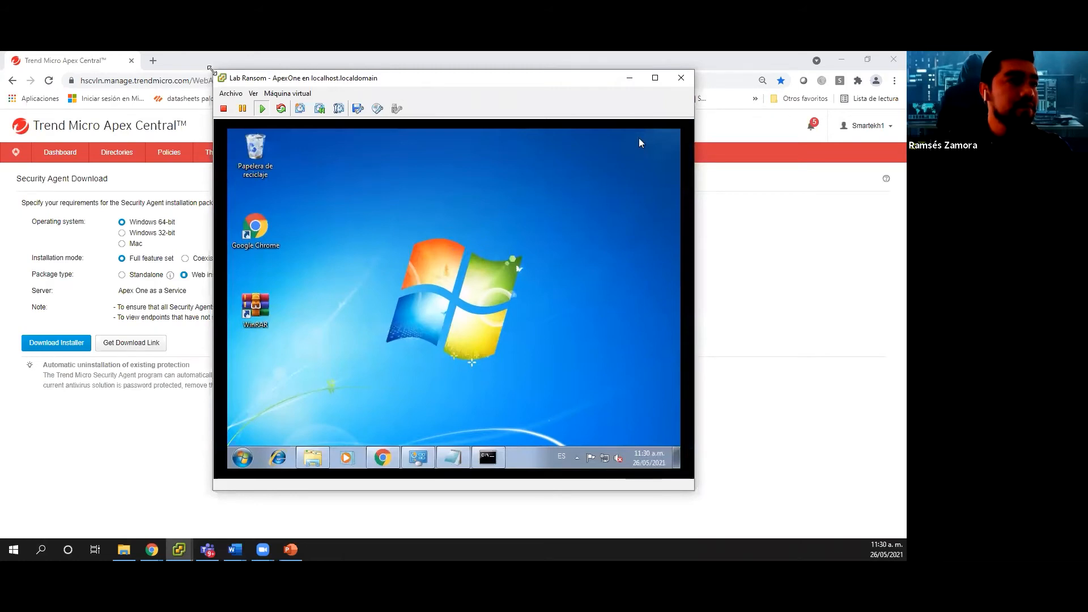
left_click_drag(210, 68, 235, 86)
left_click_drag(425, 98, 420, 91)
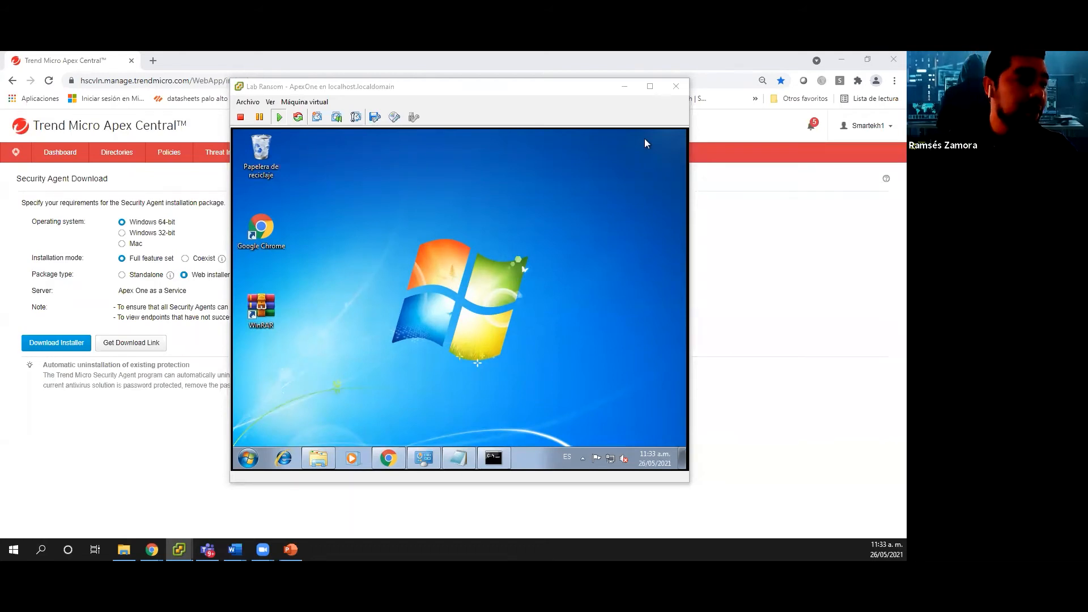
Open the Apex One Security Agent in the virtual machine and examine the protection features in its connection status list.
left_click(644, 138)
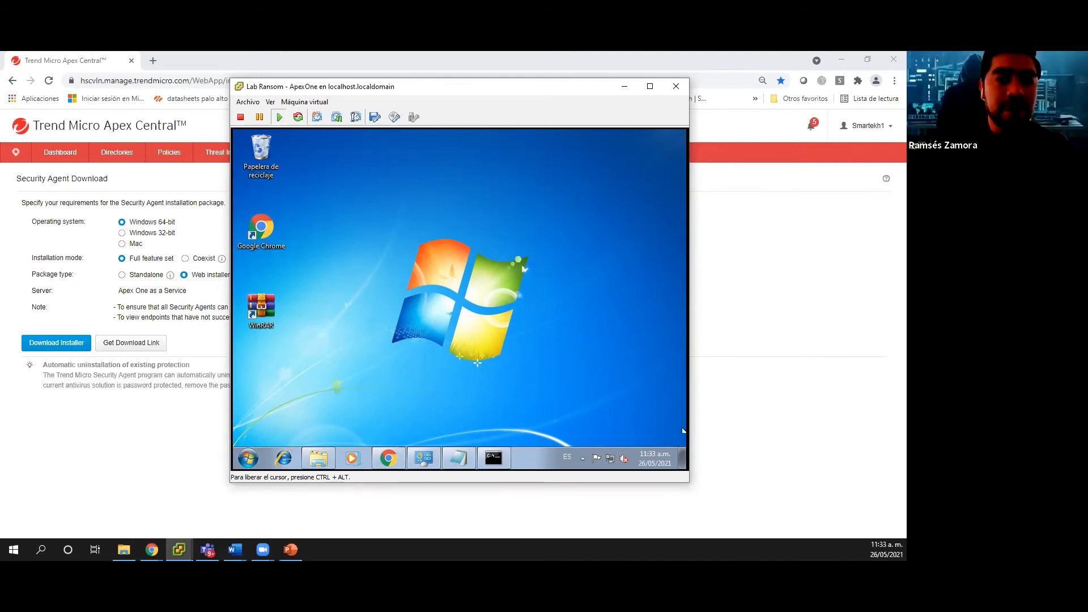
left_click(582, 459)
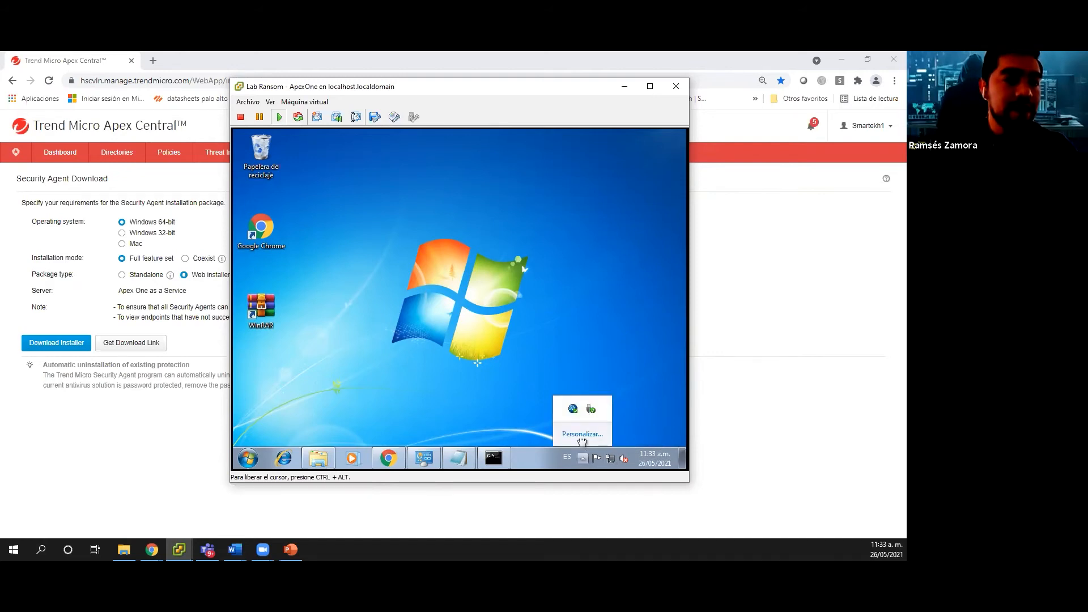
double_click(574, 409)
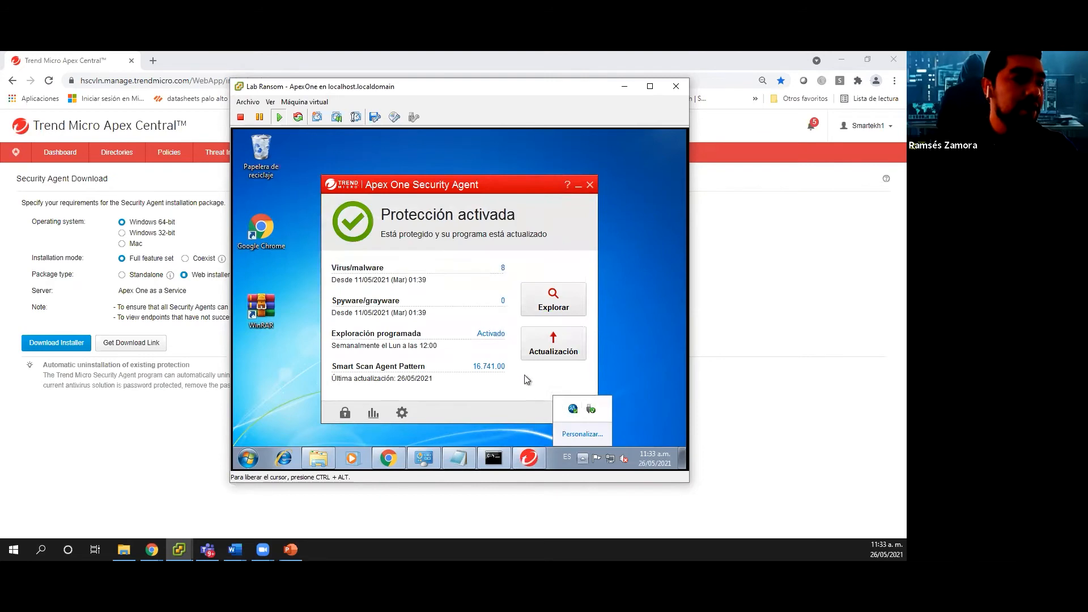
left_click(521, 389)
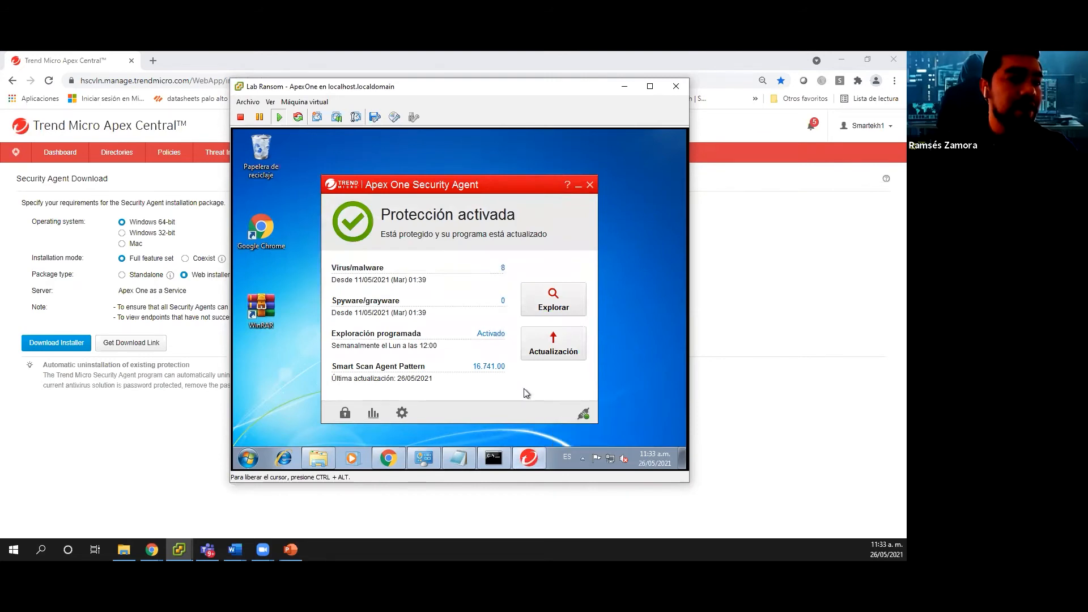
left_click(583, 413)
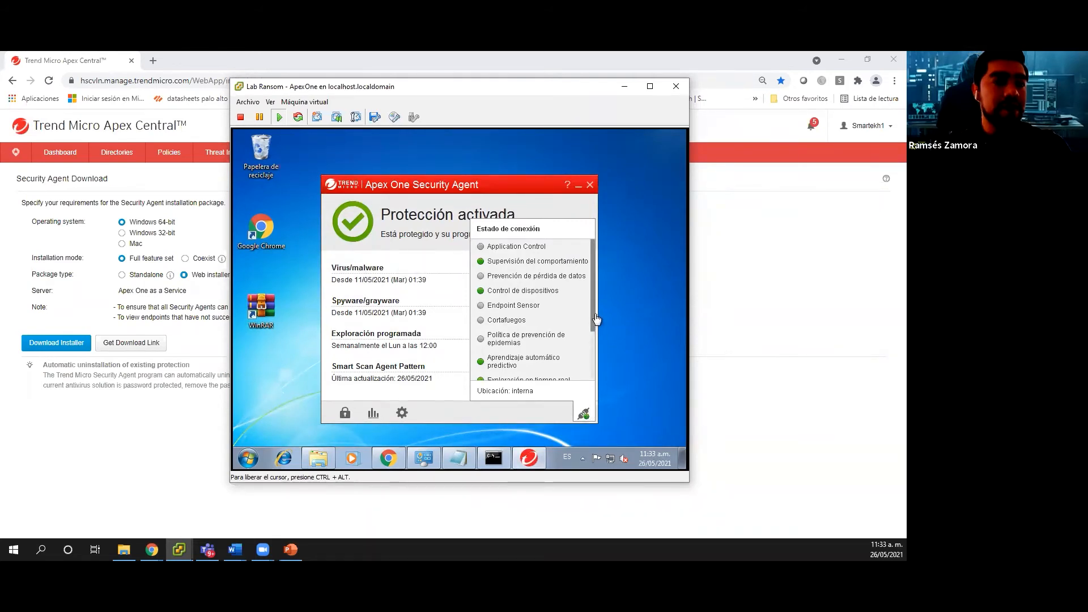
left_click_drag(597, 318, 586, 383)
left_click(586, 382)
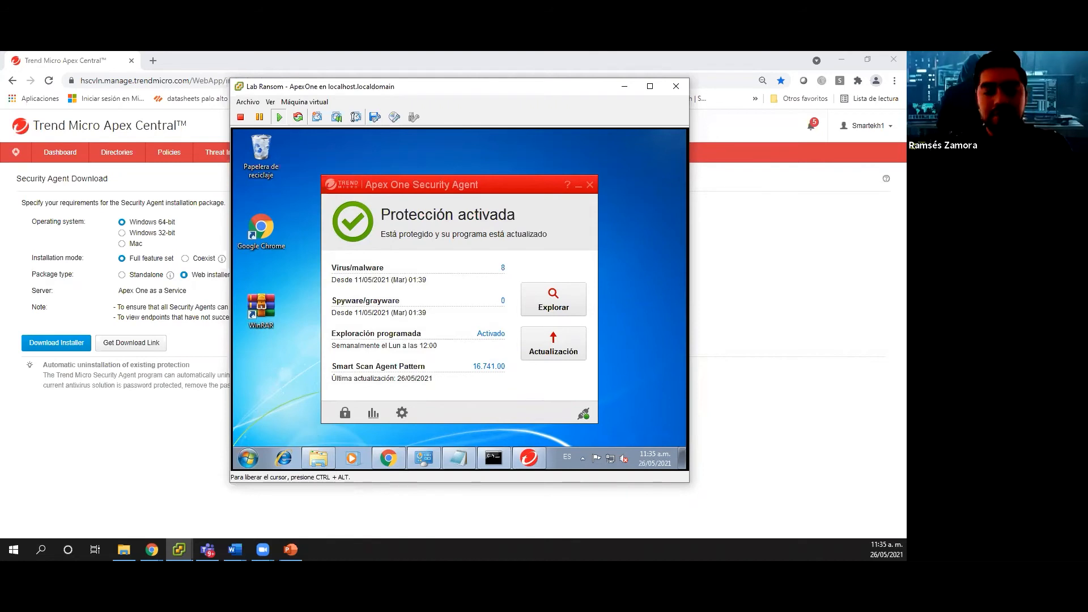
Try to download eicar_com.zip from the EICAR page in the virtual machine's browser and dismiss the Apex One threat alert.
key("ctrl+alt")
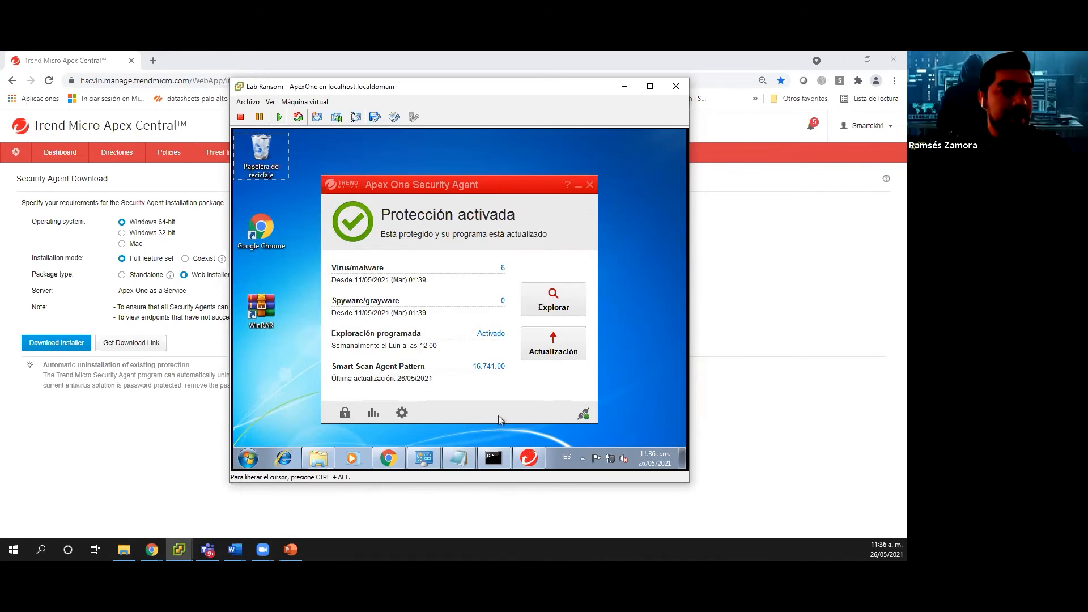
left_click(388, 463)
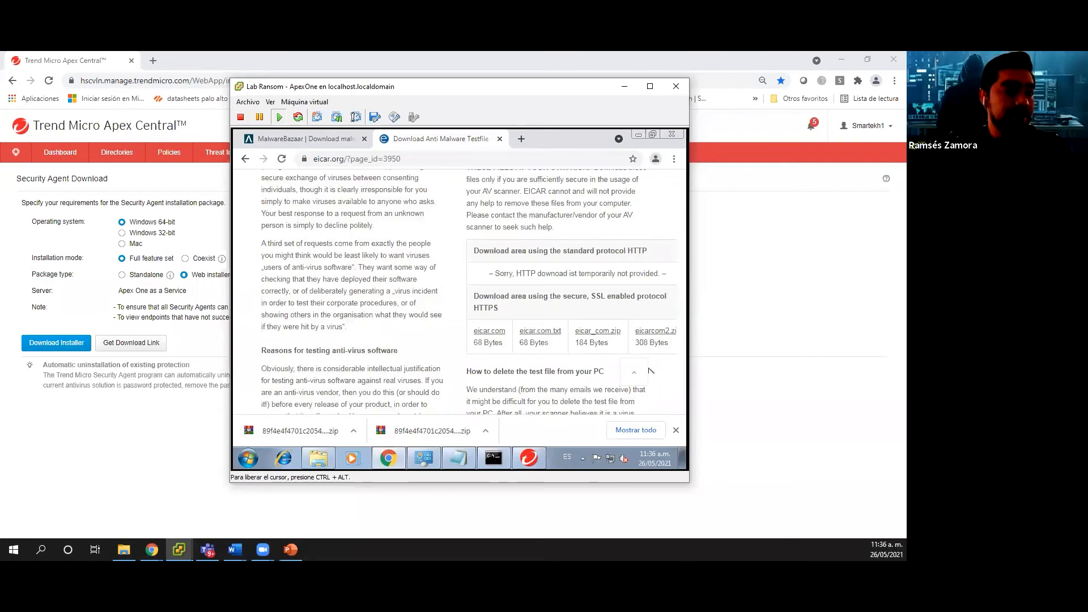
left_click(598, 335)
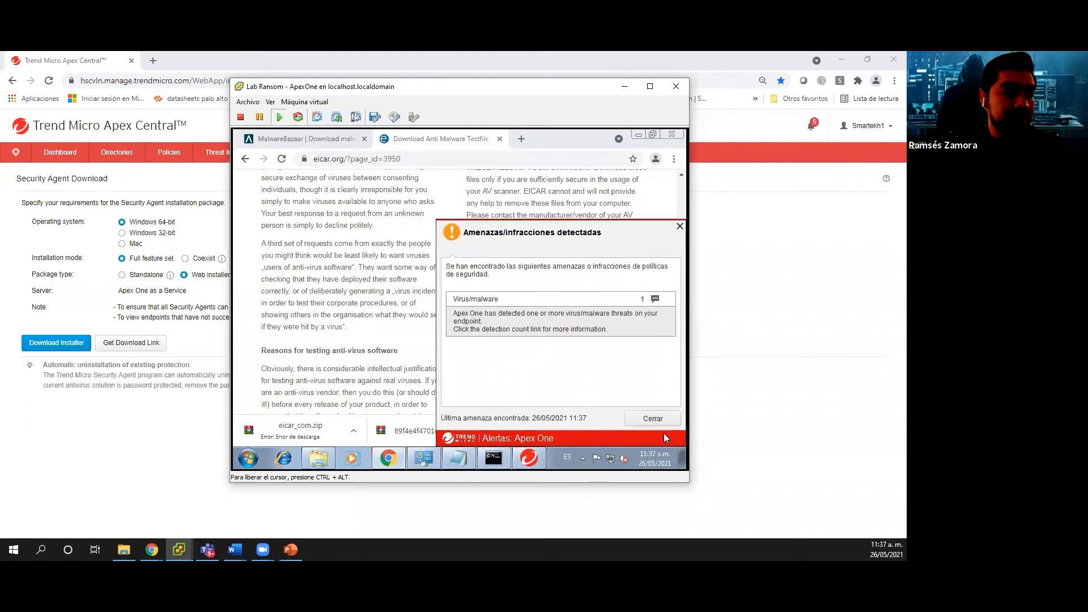
left_click(650, 422)
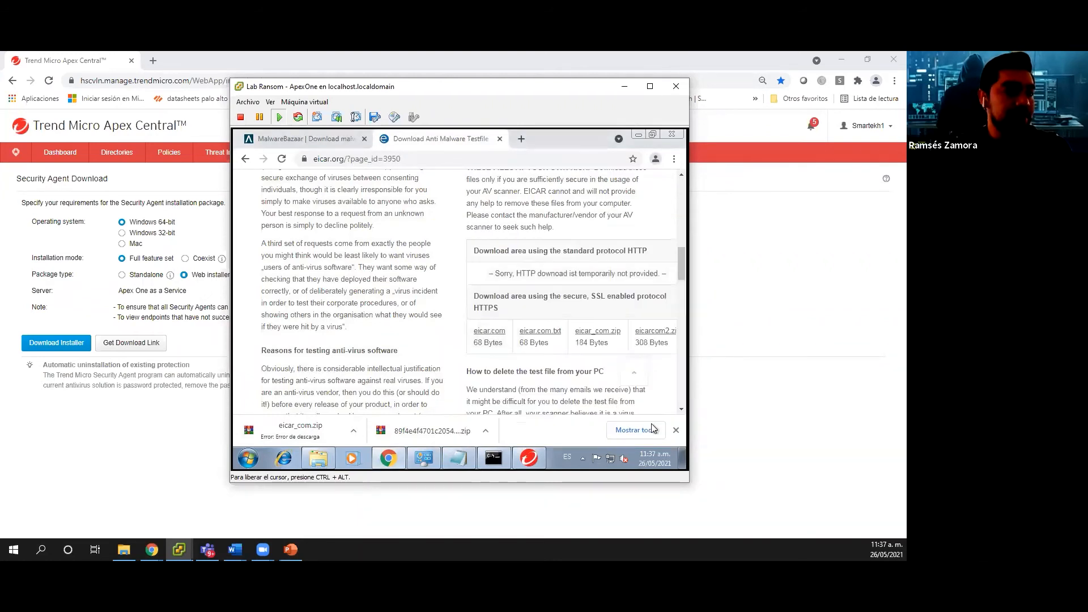
Open the Security Agent's logs and examine the Virus/malware entries, including their result, scan type and file path.
left_click(534, 463)
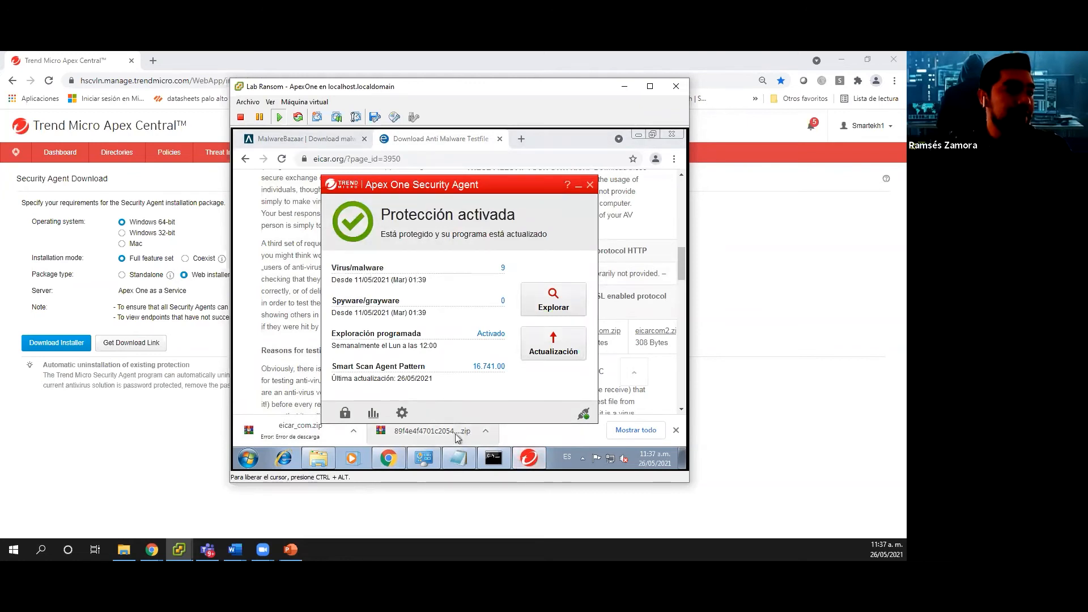
left_click(401, 414)
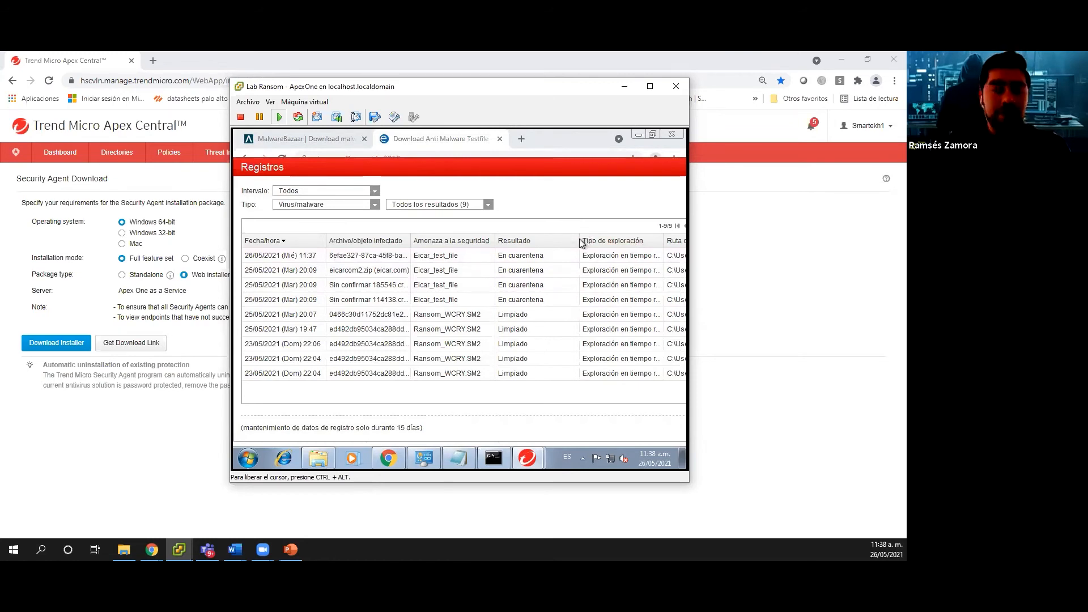
left_click_drag(579, 242, 583, 241)
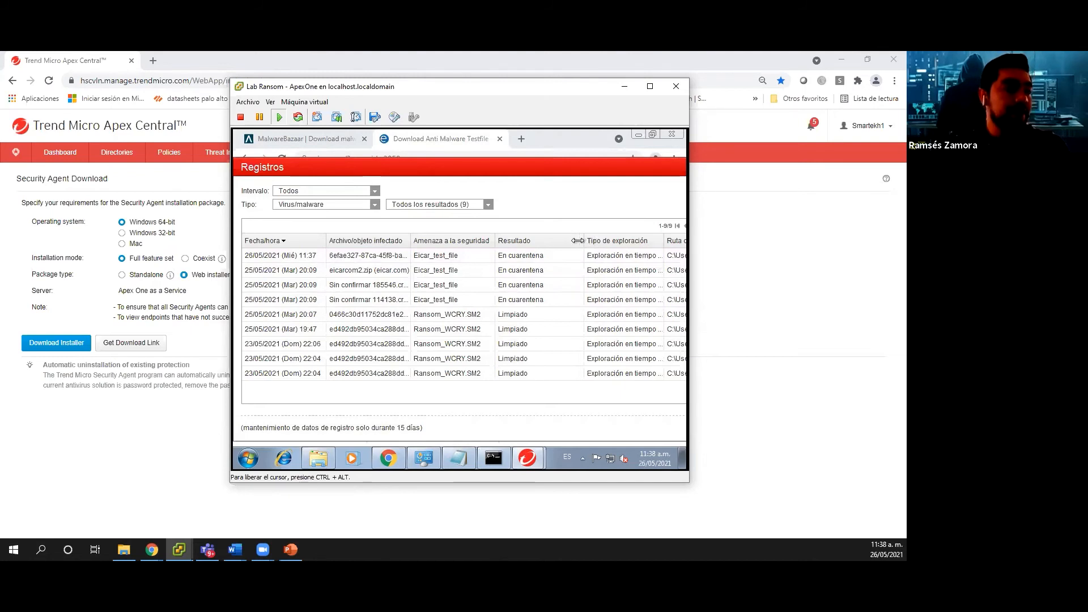
left_click_drag(577, 240, 564, 241)
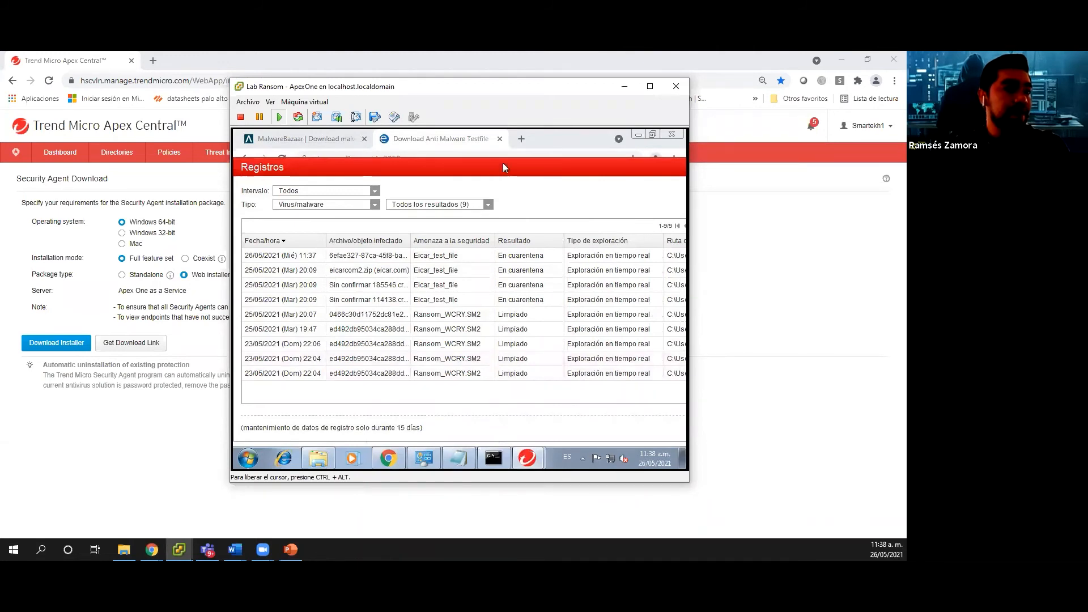
left_click_drag(502, 164, 418, 162)
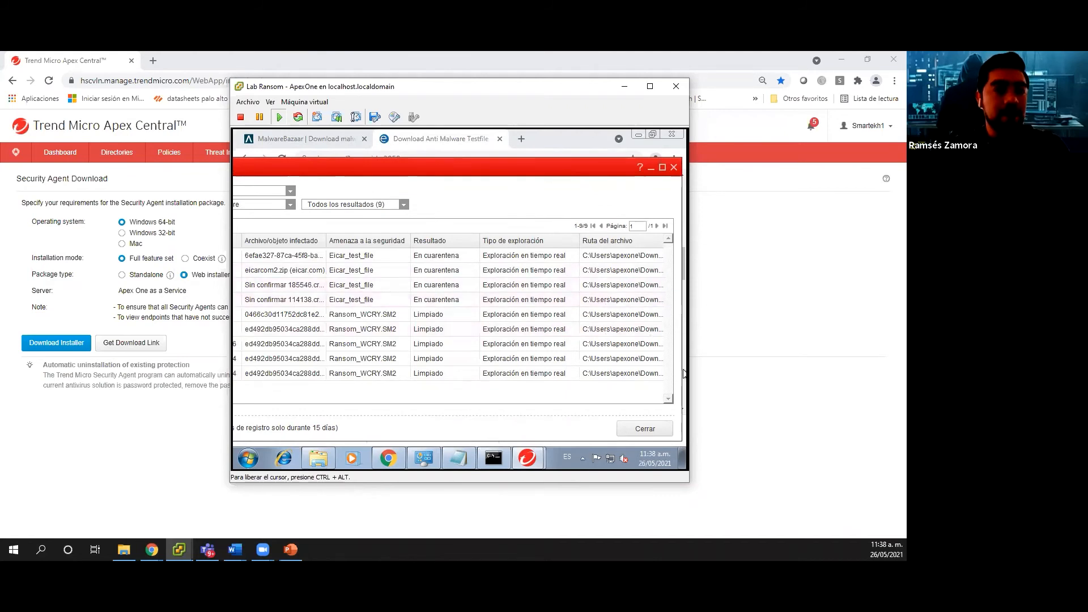
Return to Apex Central and query the Virus/Malware detection logs for all products over the last 24 hours.
left_click(765, 330)
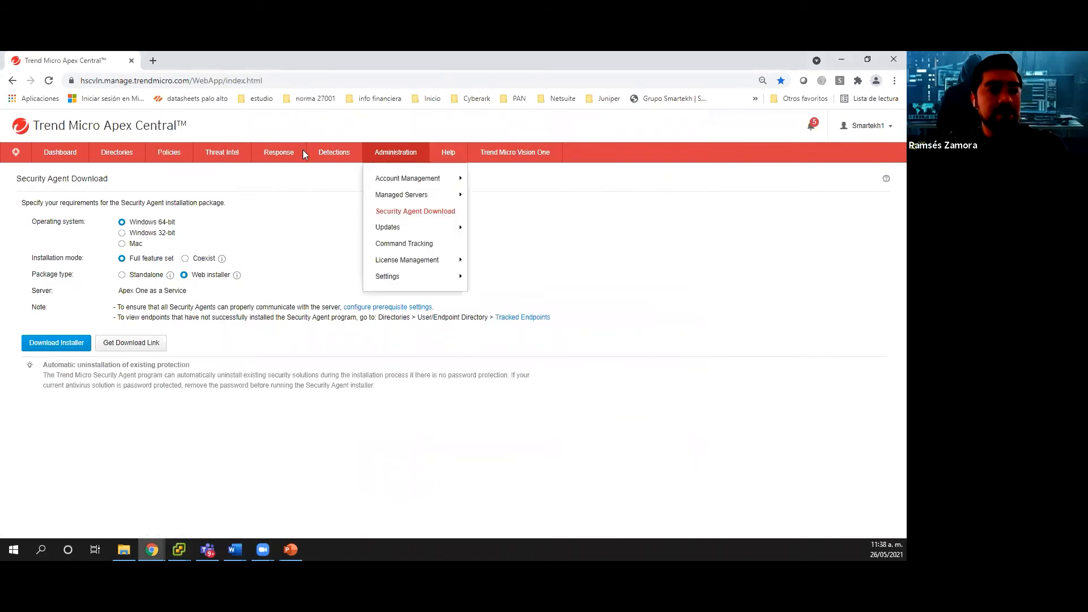
mouse_move(310, 153)
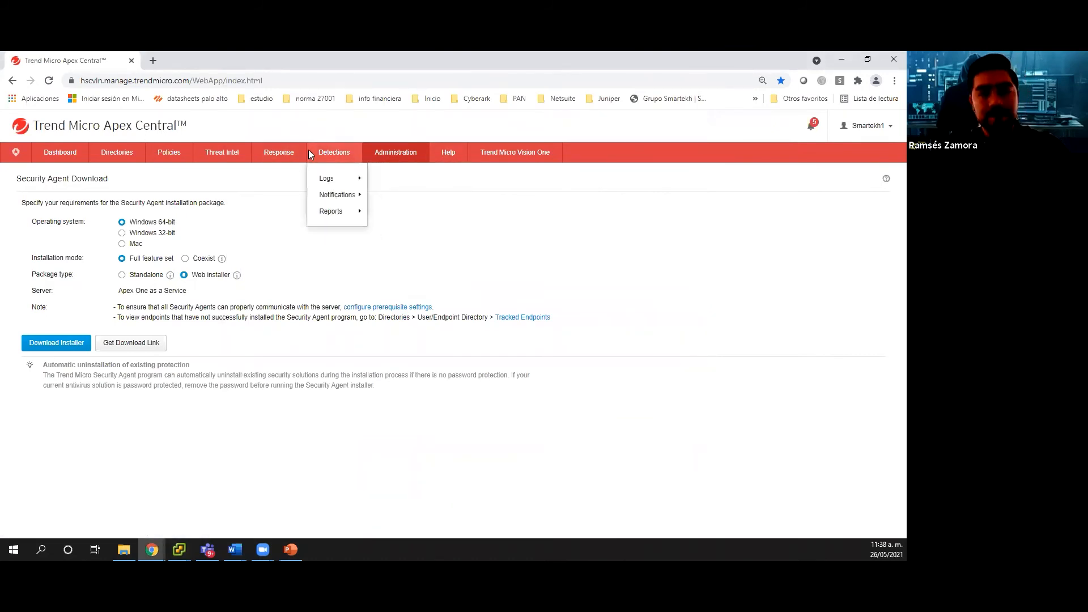
mouse_move(367, 179)
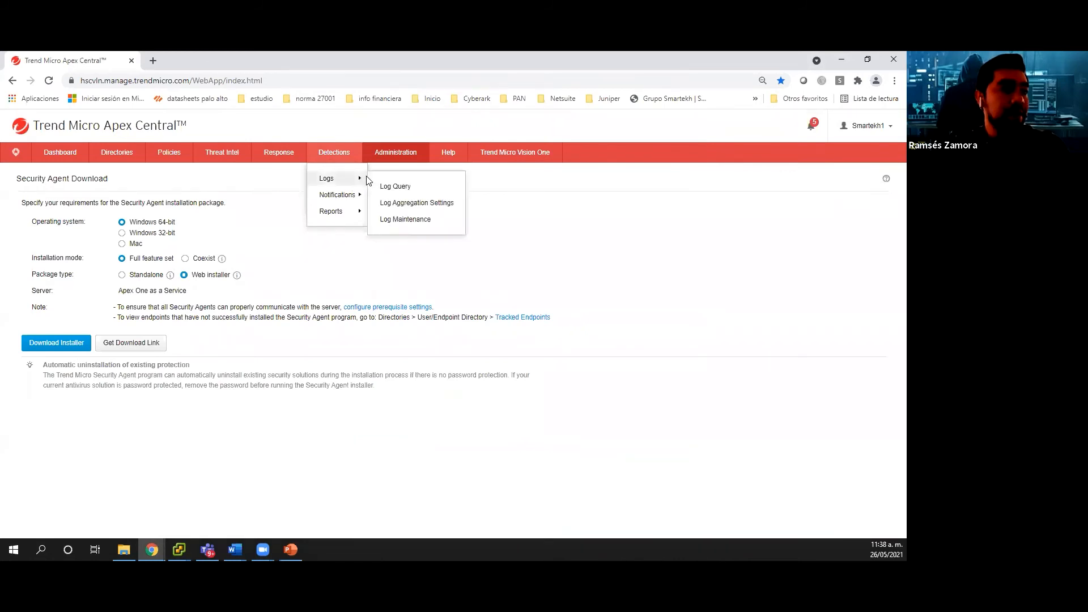
left_click(395, 188)
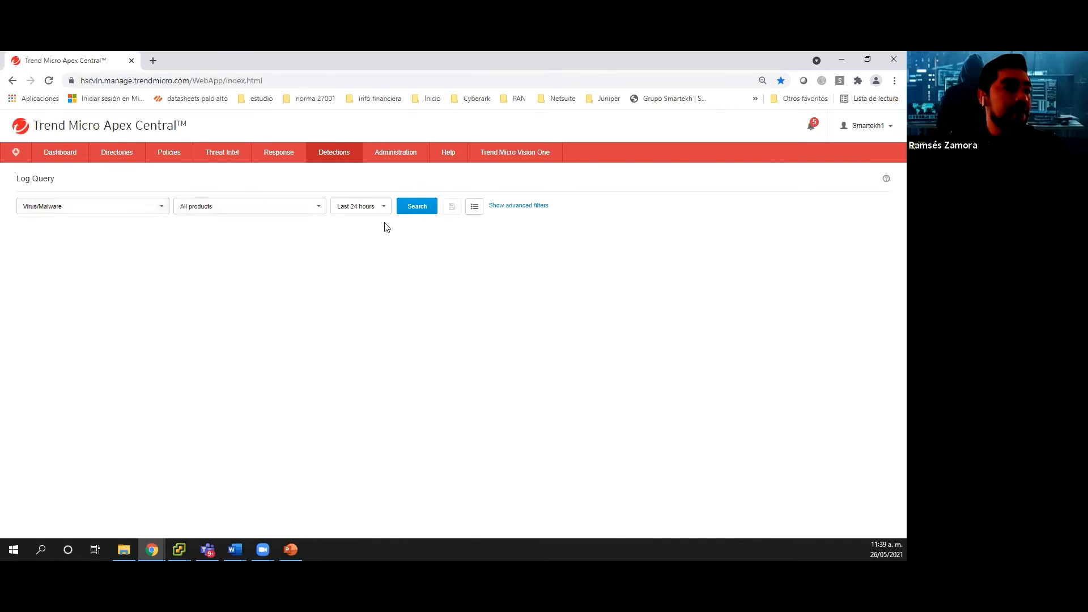
left_click(412, 210)
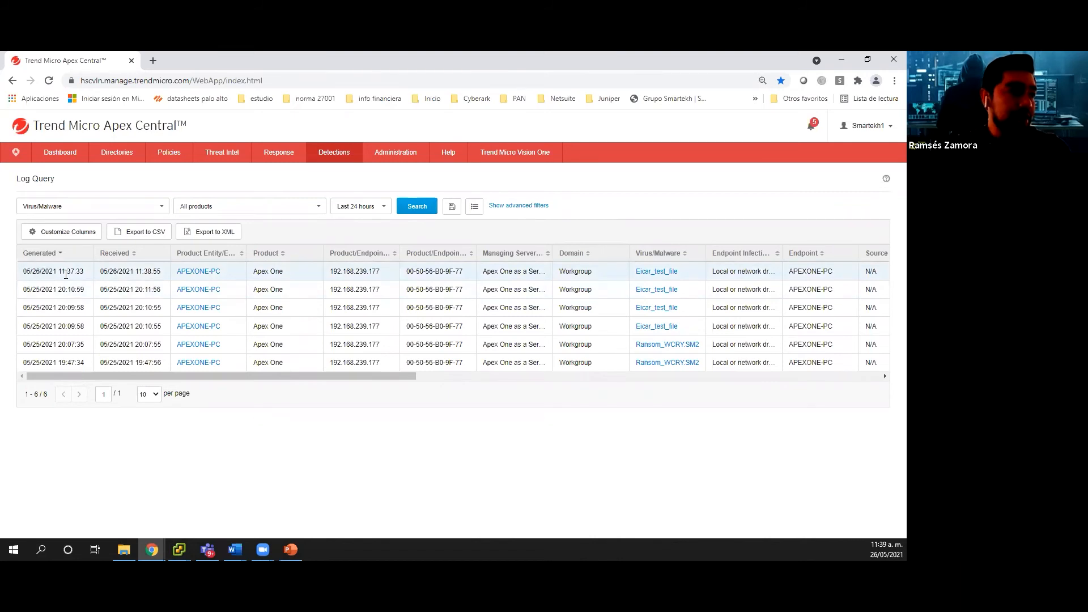
Examine the Eicar_test_file detection in the log query results, covering its endpoint, action, result, file path and scan type columns.
left_click(206, 273)
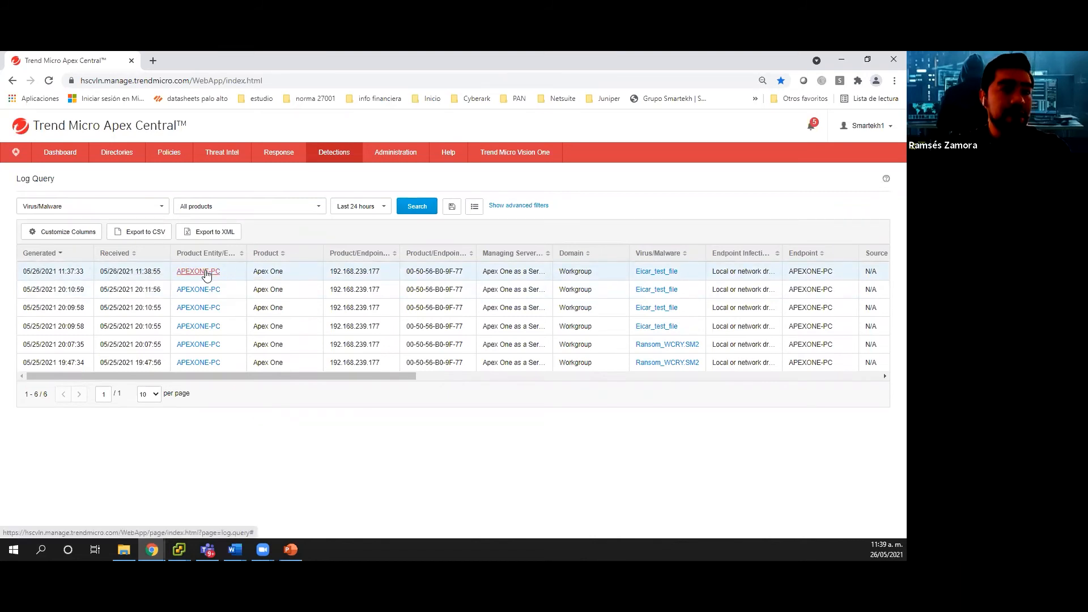
left_click(656, 273)
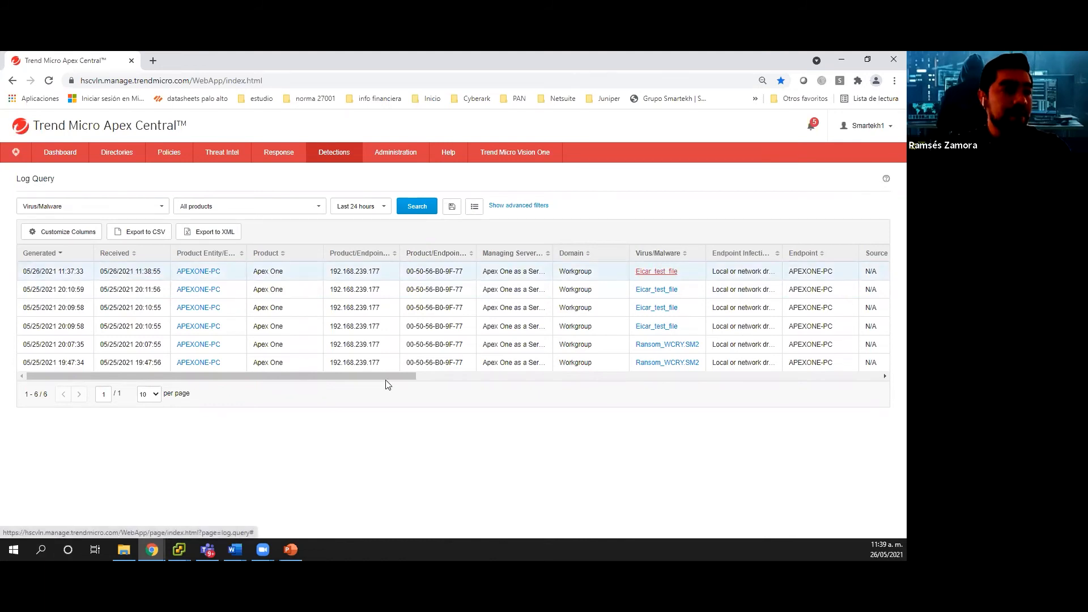
left_click_drag(385, 379, 609, 376)
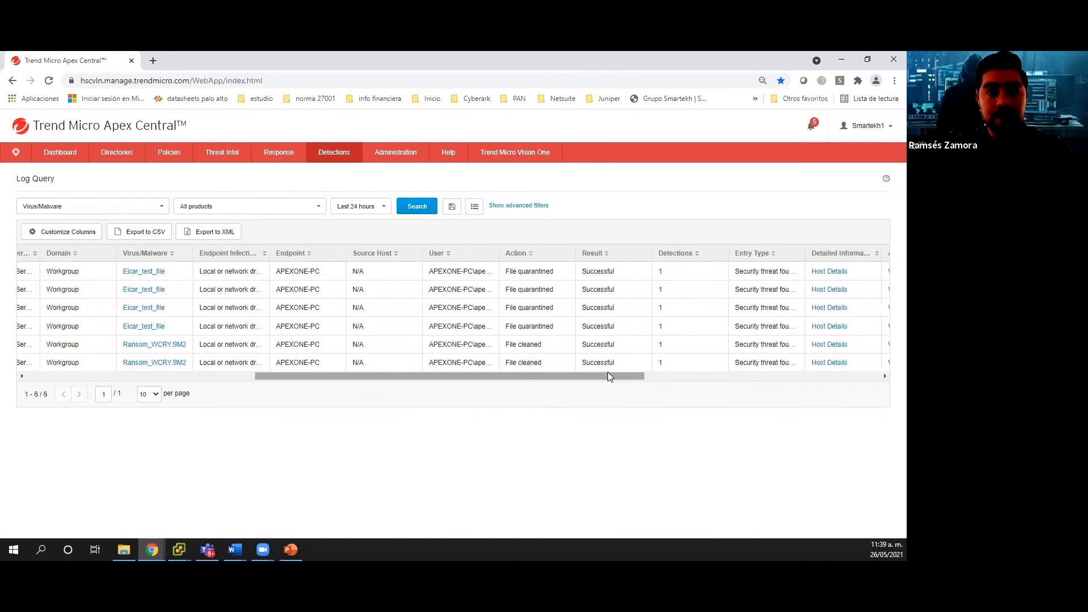
left_click_drag(603, 375, 787, 365)
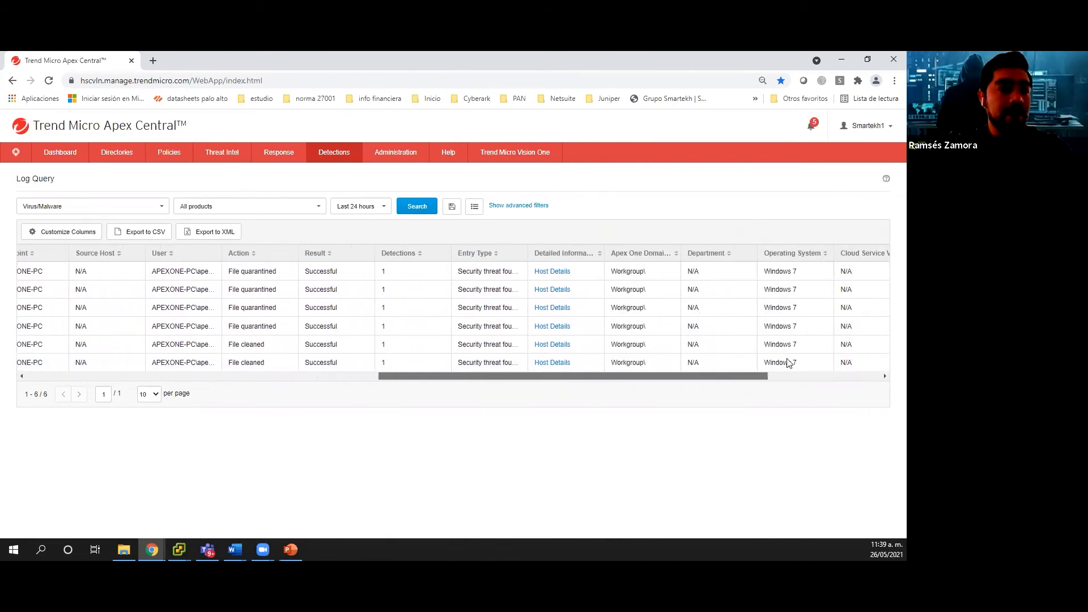
mouse_move(740, 374)
left_mouse_down()
mouse_move(779, 371)
mouse_move(736, 381)
left_mouse_up()
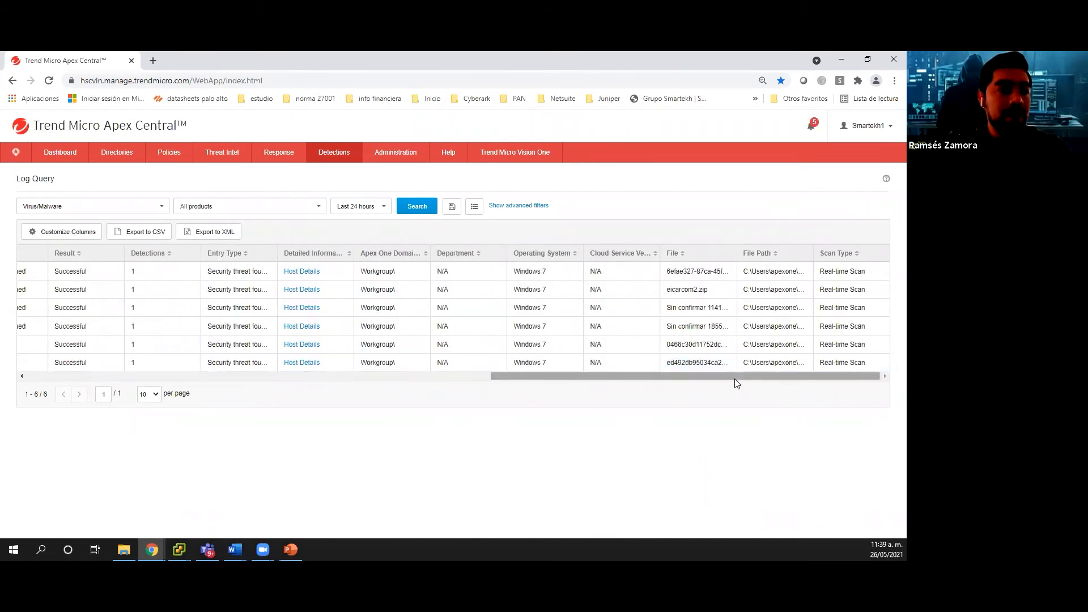
left_click_drag(458, 409, 292, 412)
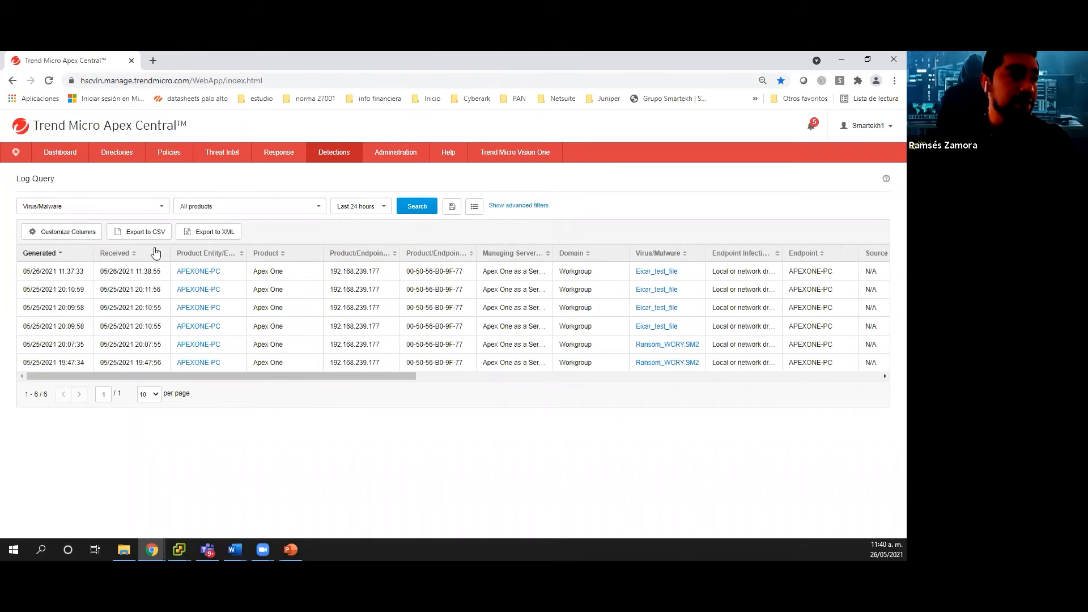
Minimize Apex Central and return the virtual machine's browser to the Google results for "eicar test file".
mouse_move(172, 156)
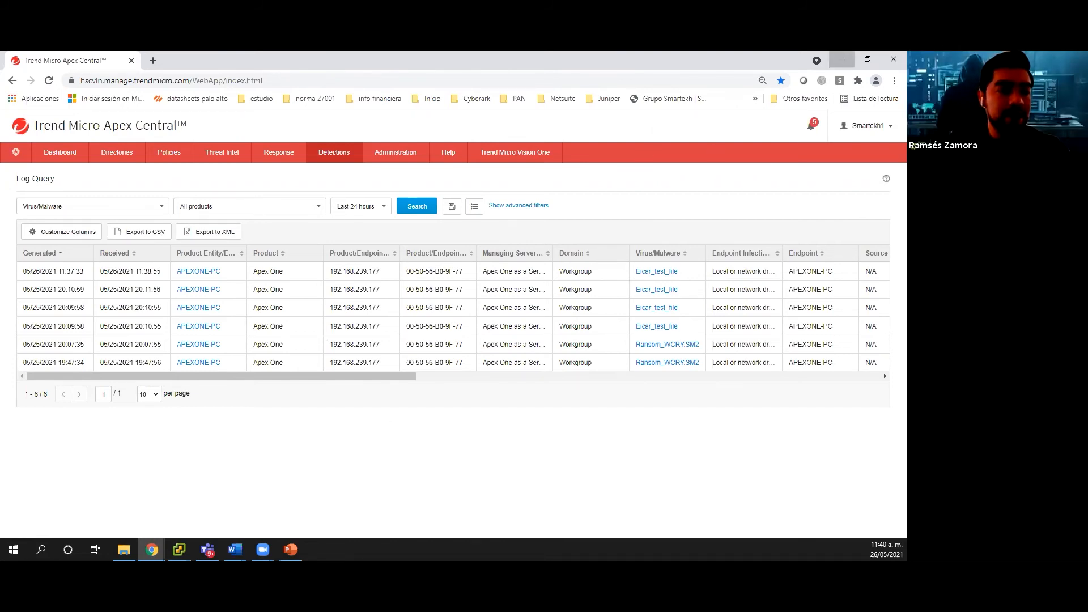
left_click(841, 59)
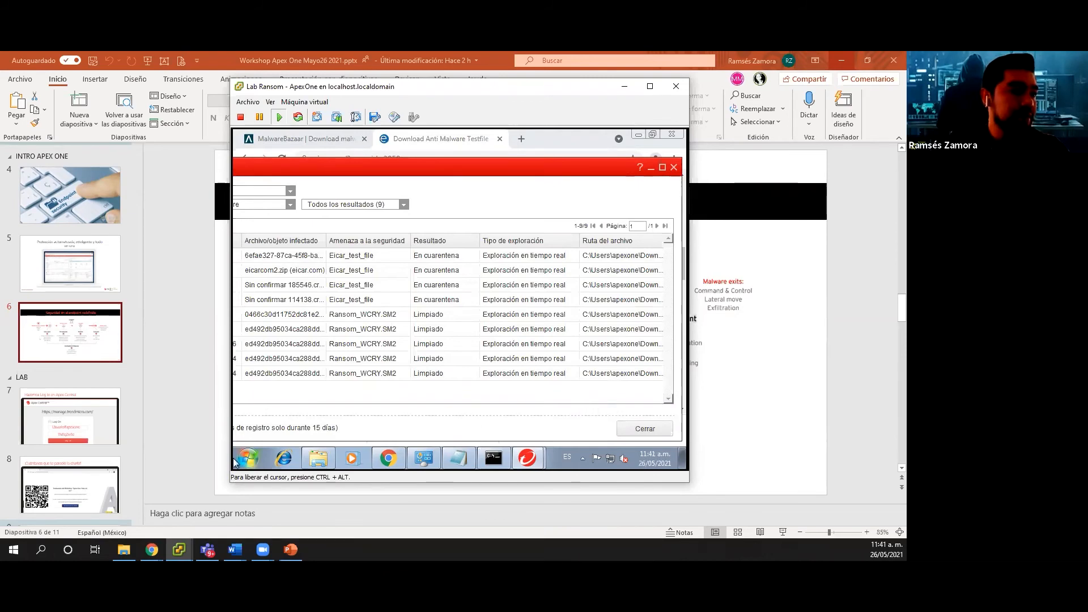
left_click(389, 458)
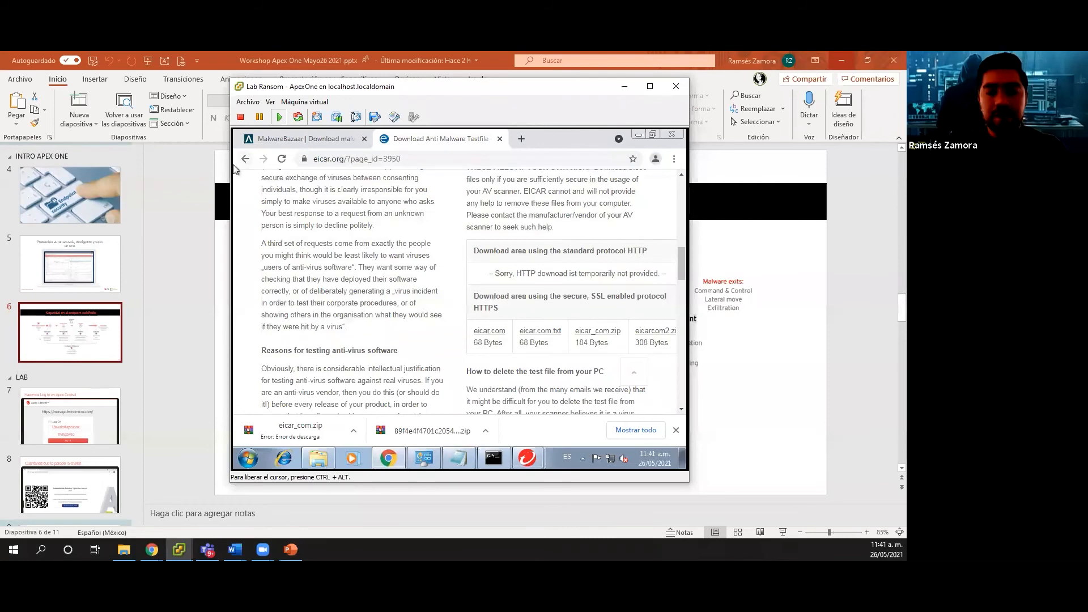
left_click(245, 159)
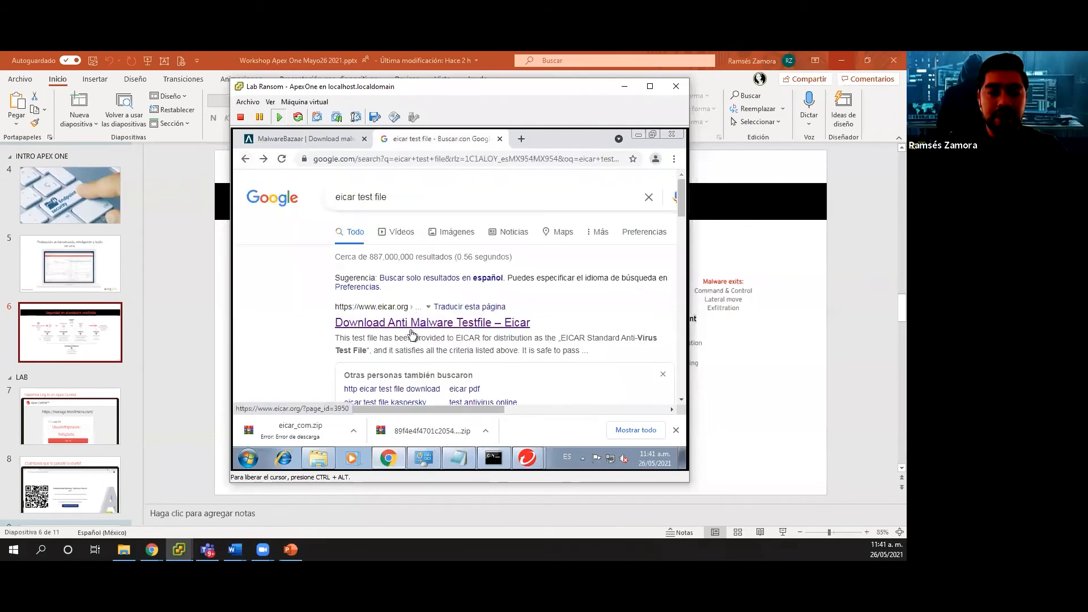
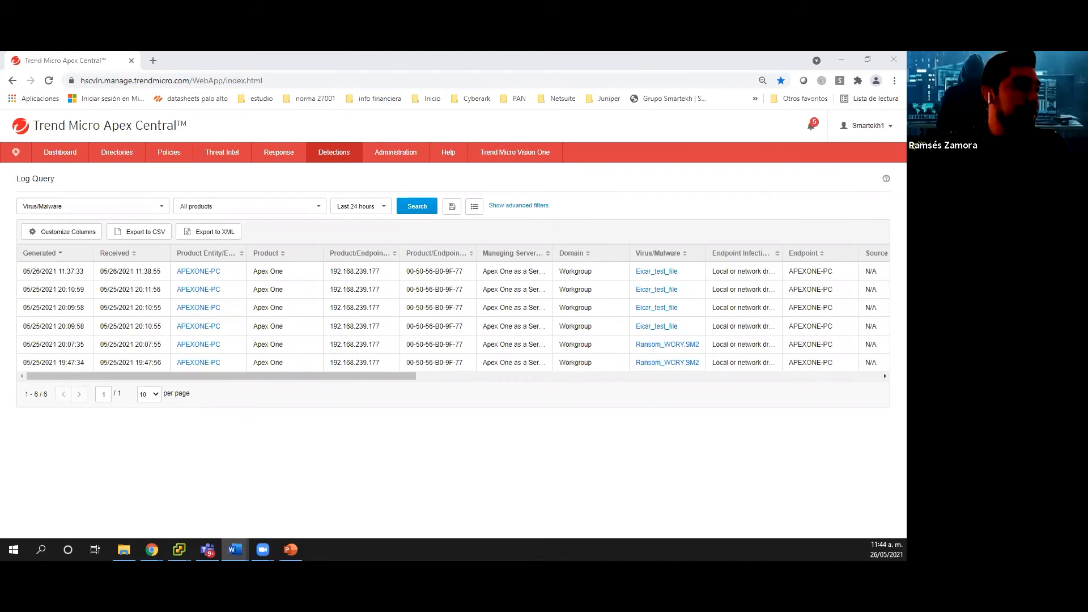
Open the Best Practice Workshop policy for editing and display its Web Reputation settings.
mouse_move(166, 161)
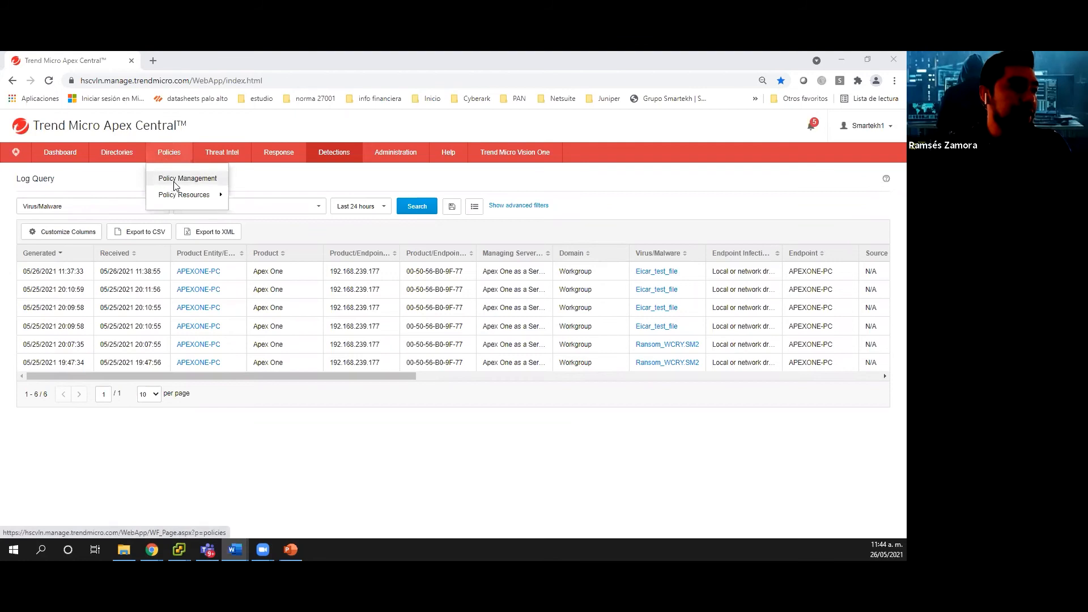
left_click(174, 180)
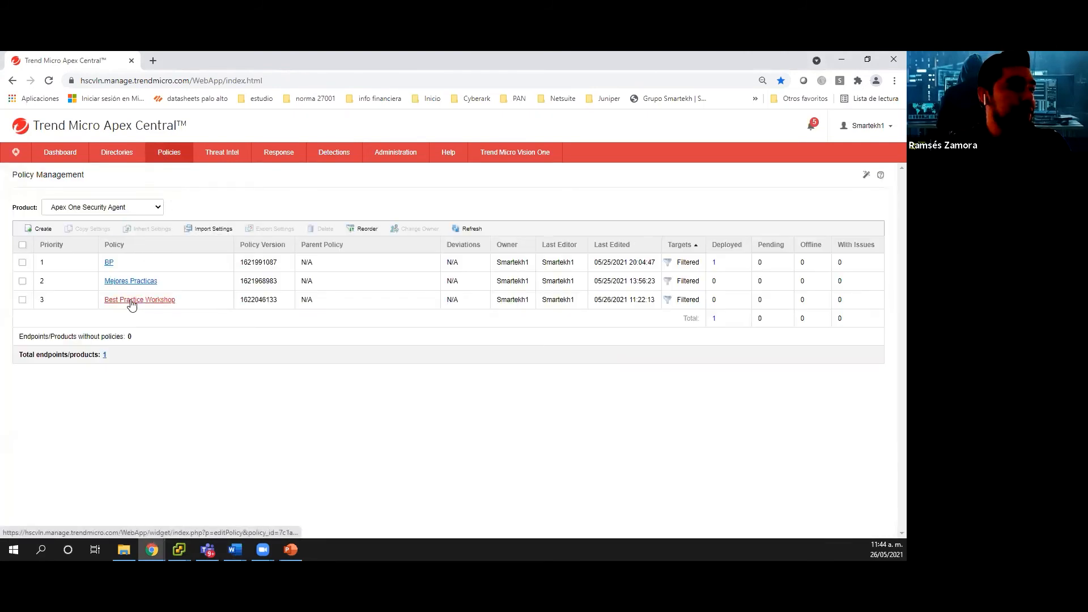
left_click(131, 303)
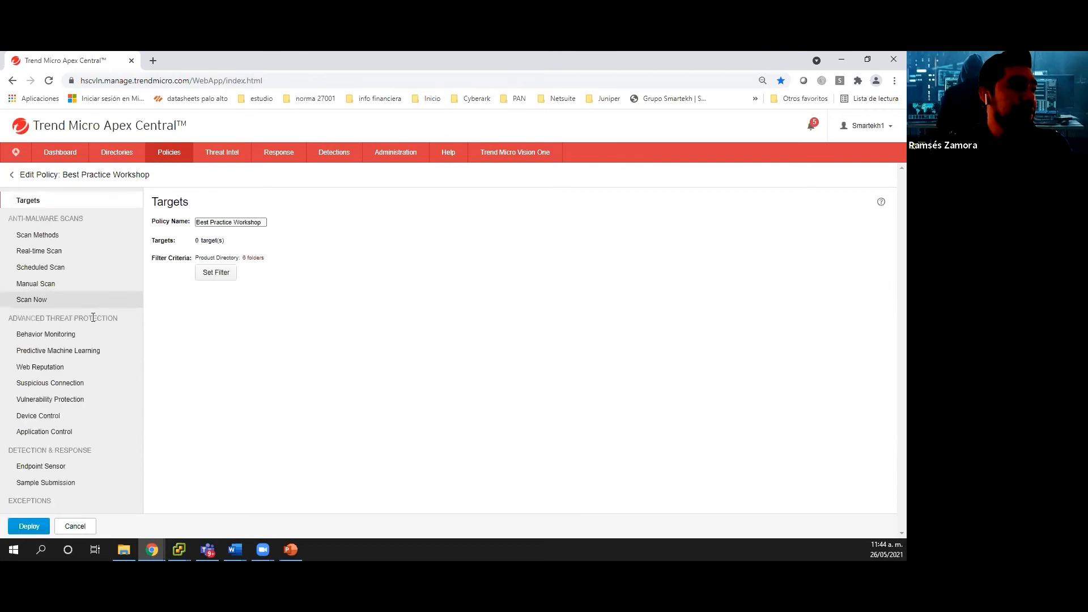
left_click(75, 367)
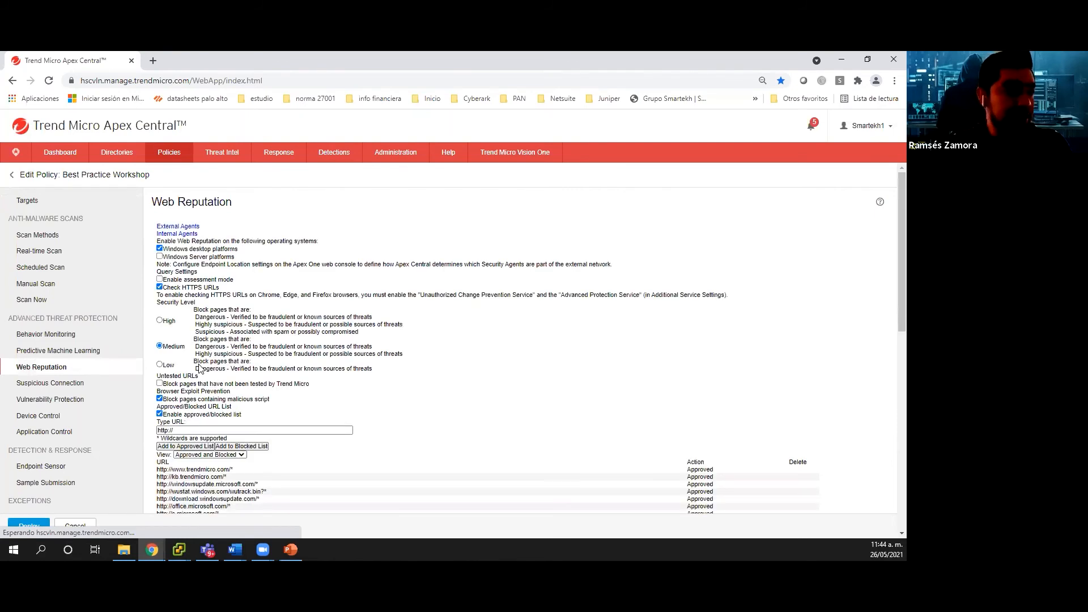
scroll(275, 275, "down", 6)
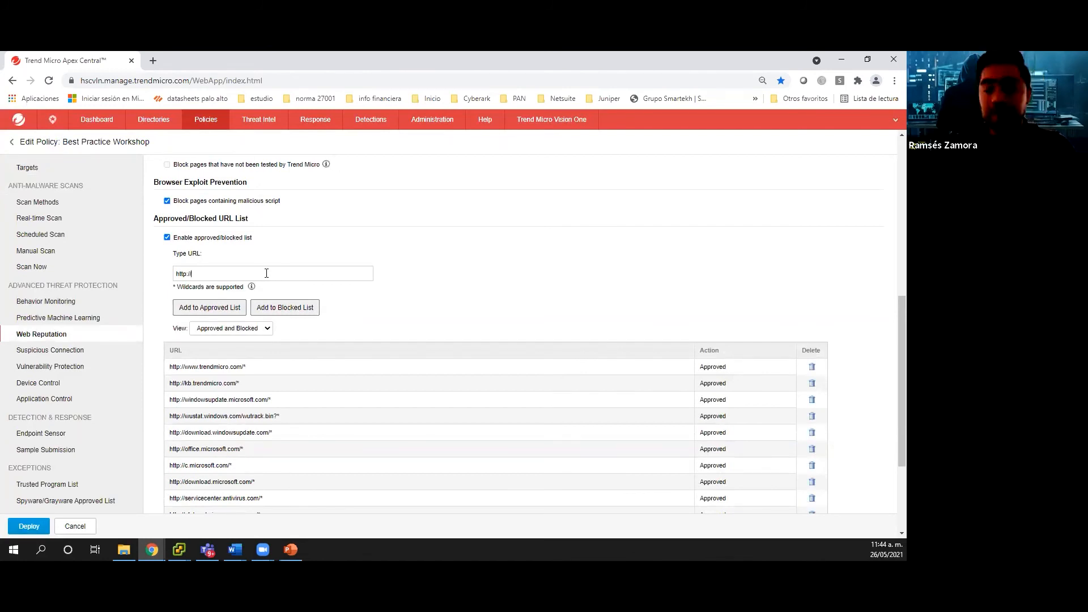
type("s://")
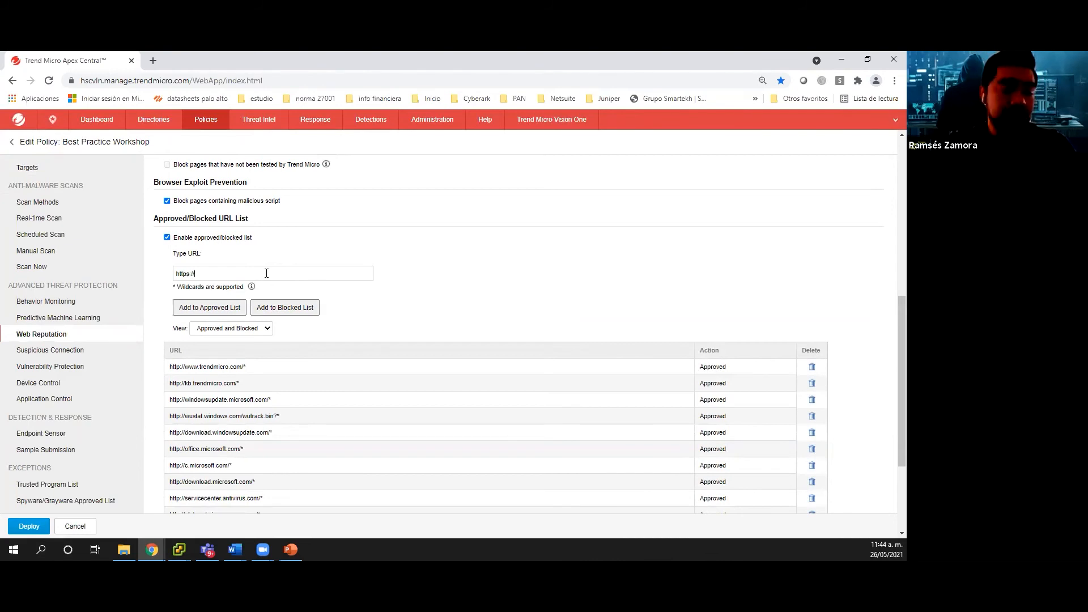
type("www")
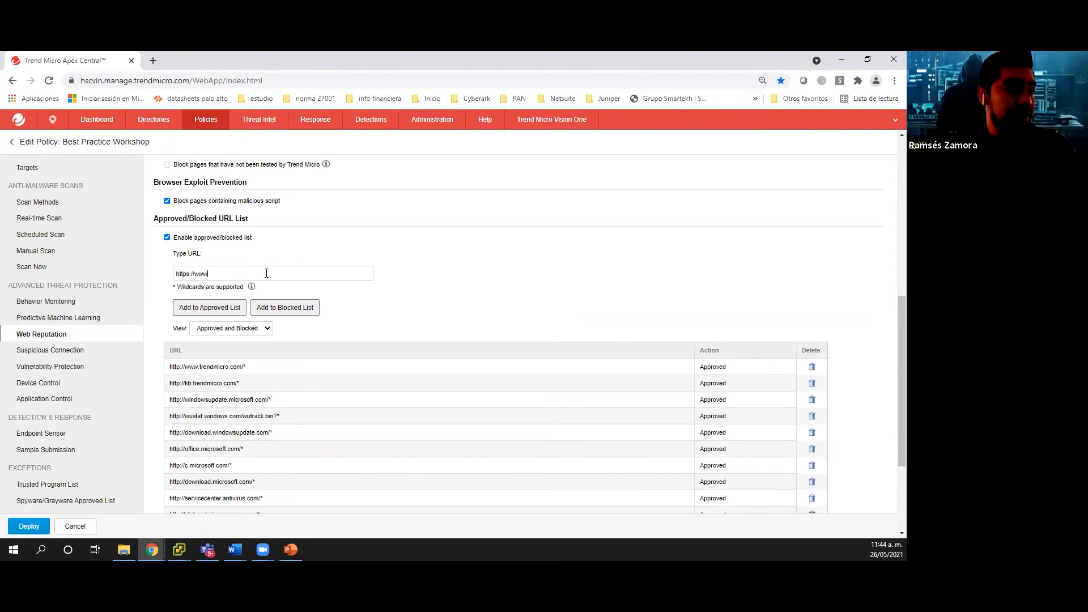
type(".facebook.com")
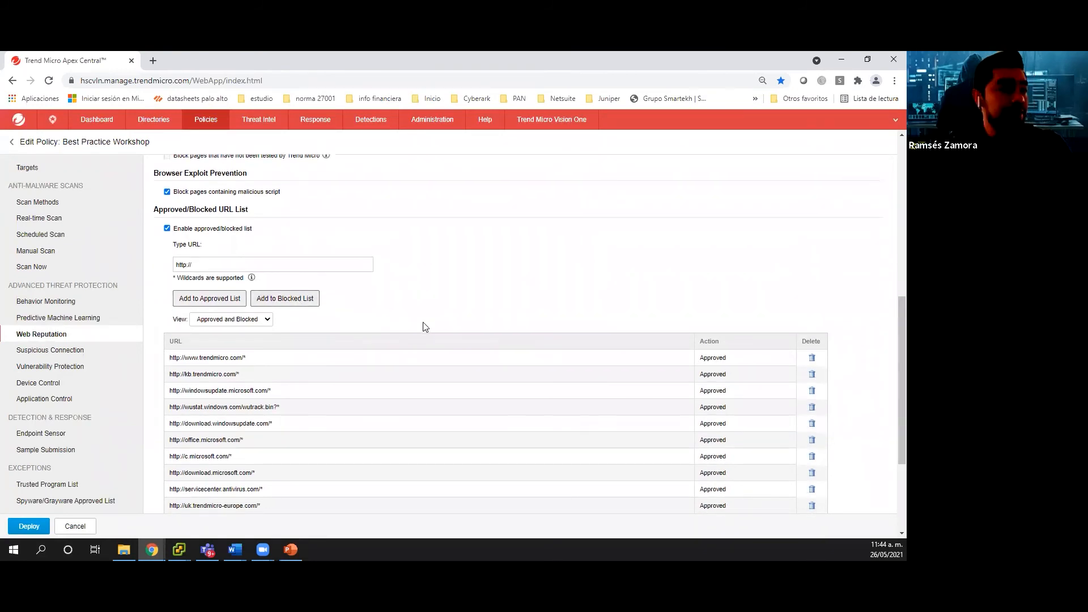
scroll(224, 391, "down", 3)
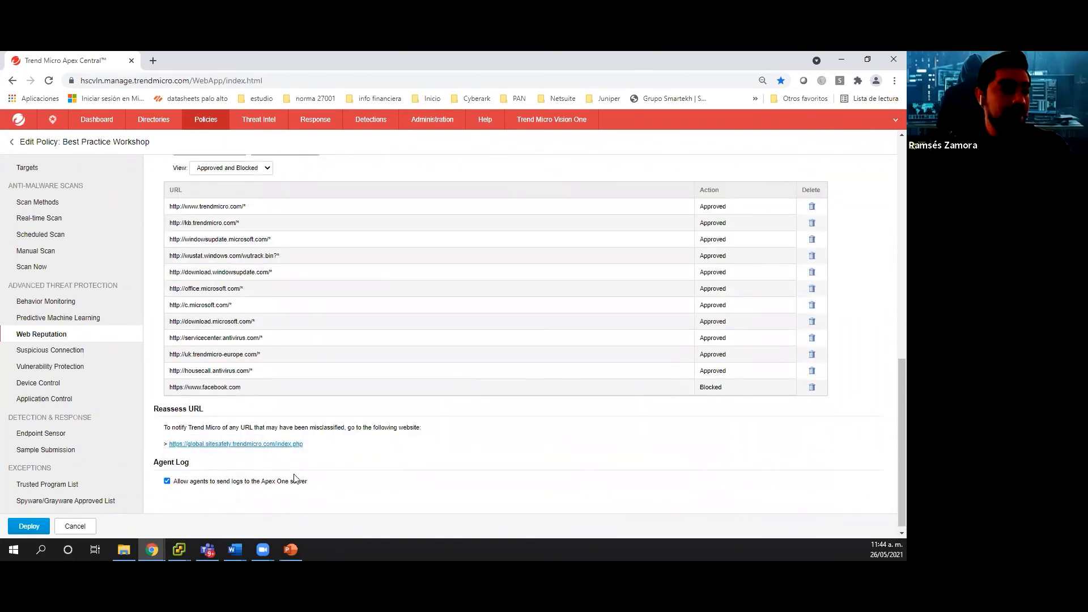
left_click(15, 528)
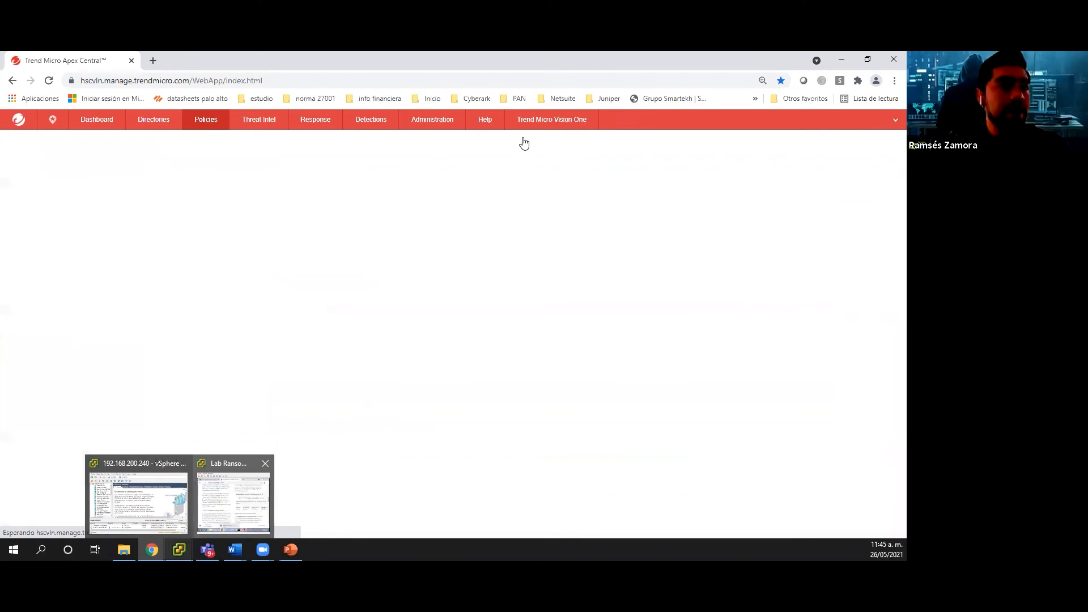
left_click(234, 503)
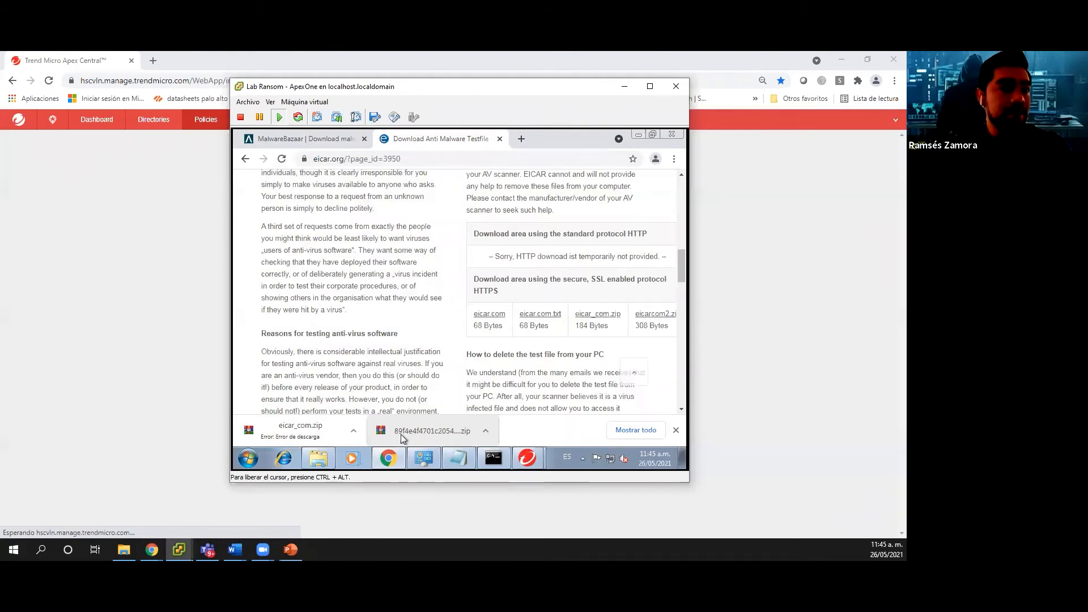
left_click(522, 139)
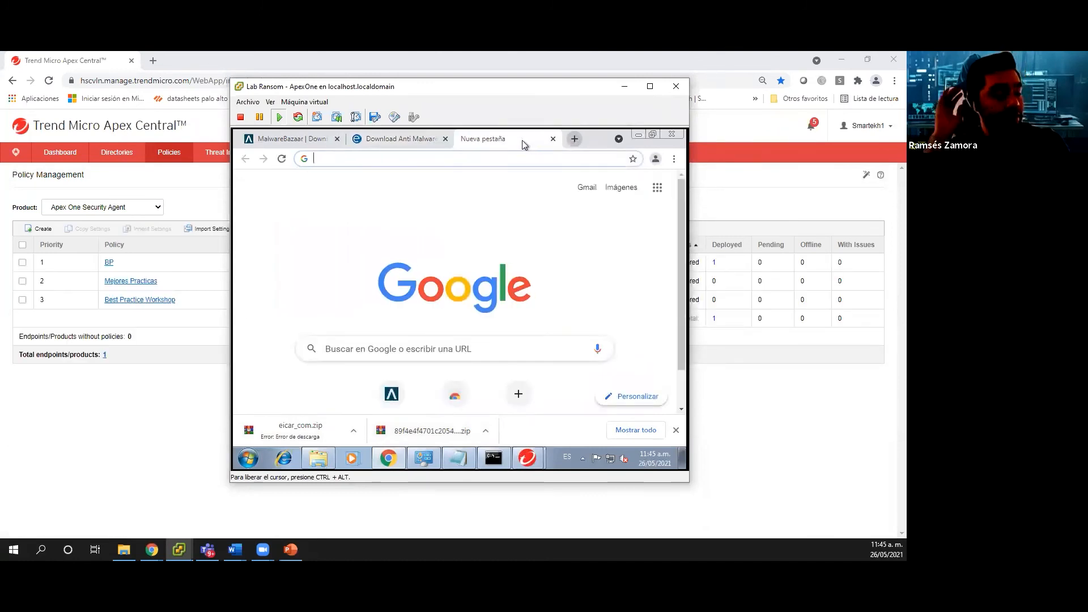
type("htt")
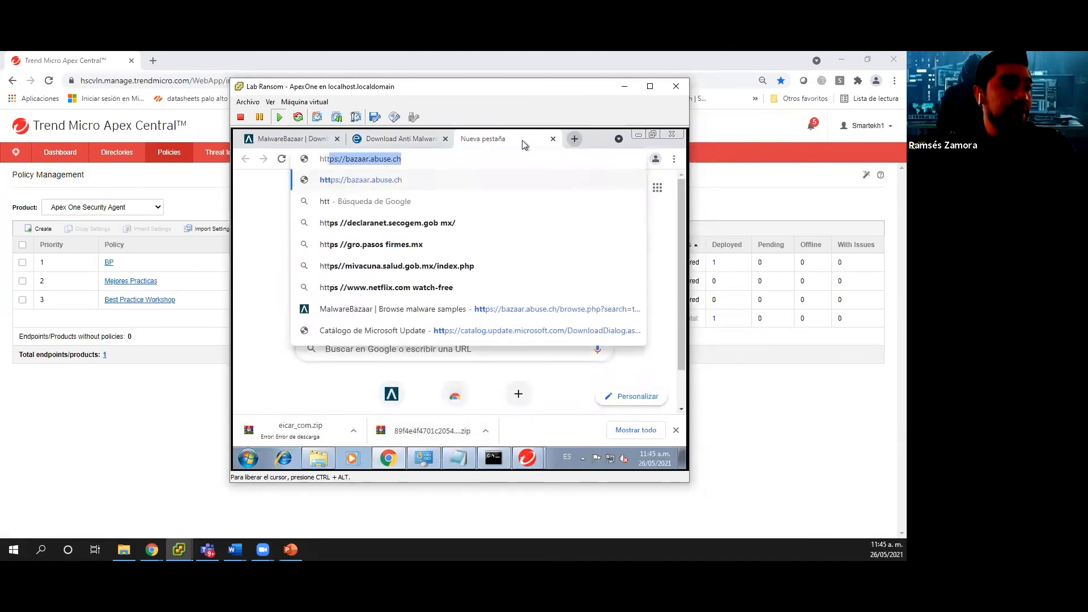
type("ps://www")
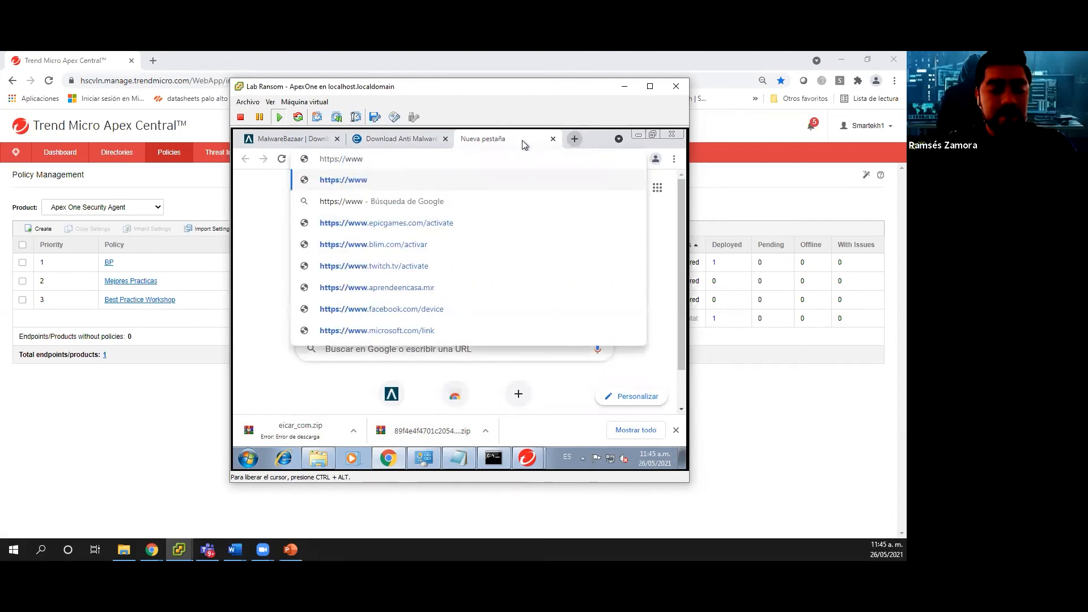
type(".fae")
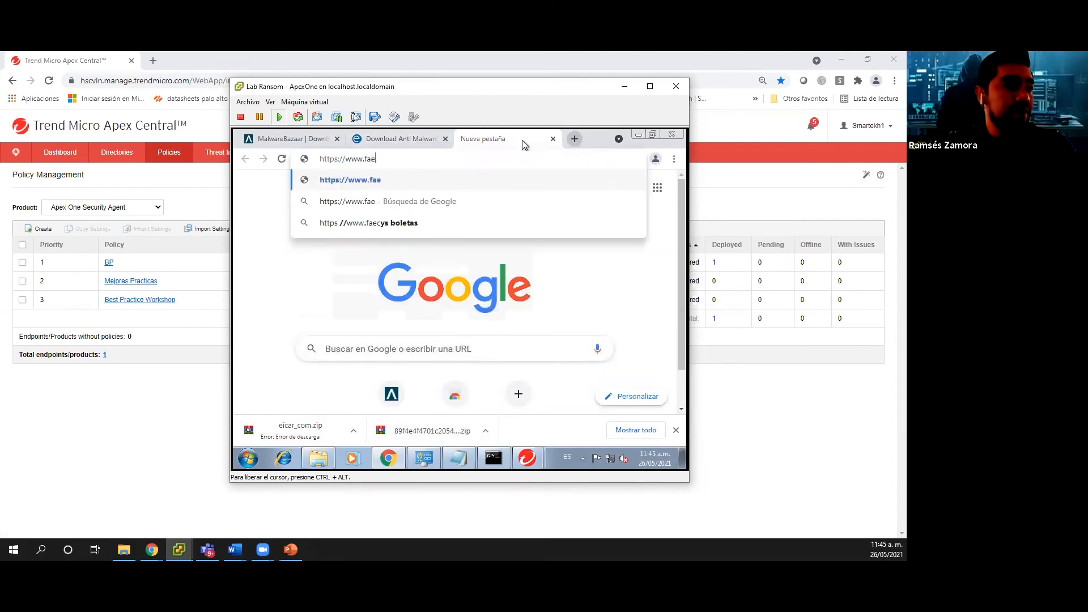
key("BackSpace")
type("cebook")
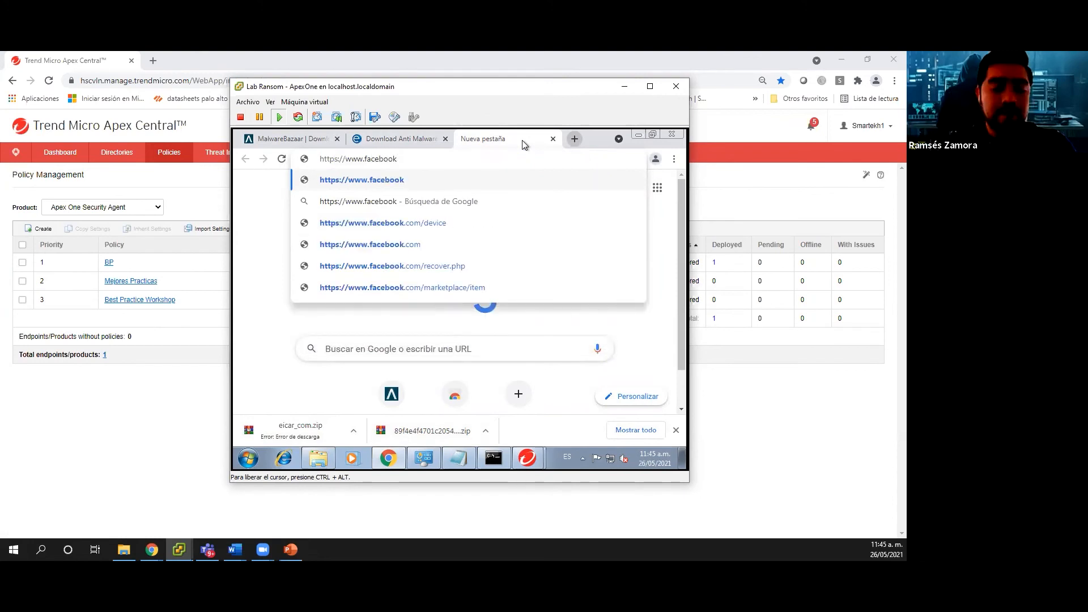
type(".co")
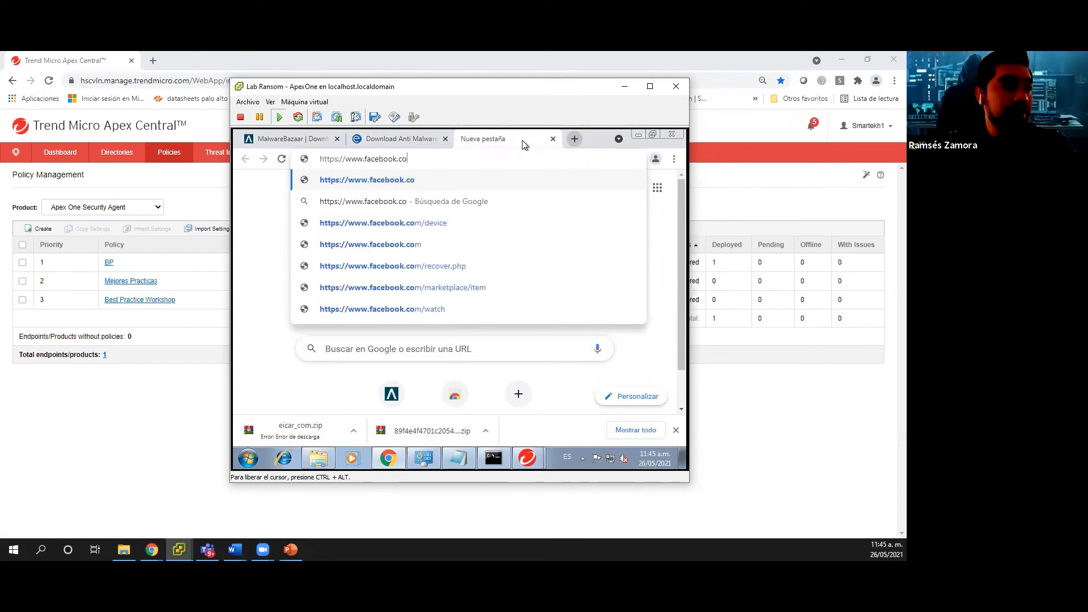
type("m")
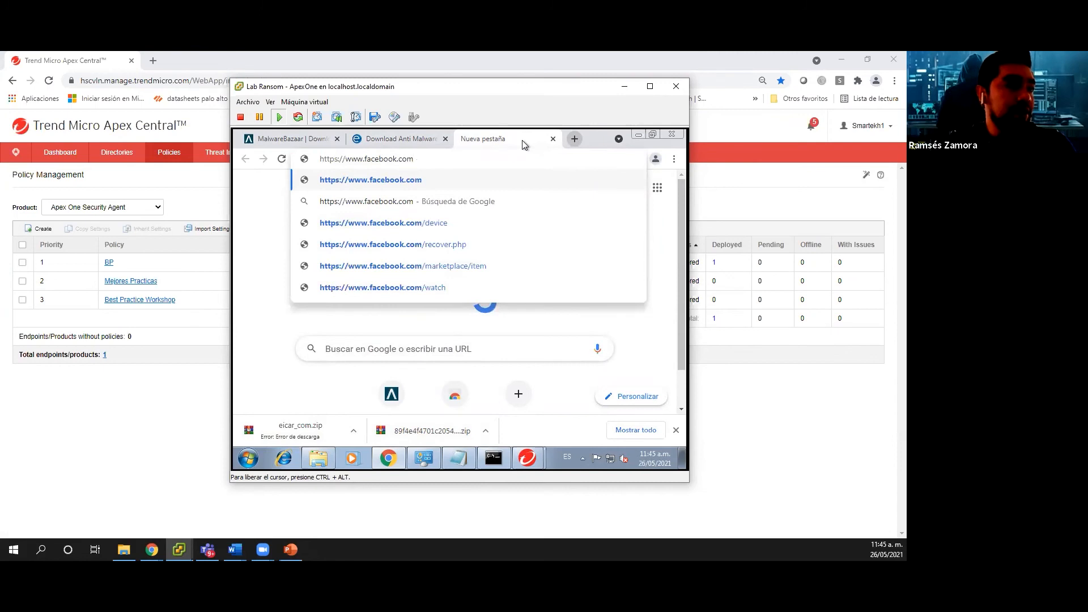
key("Return")
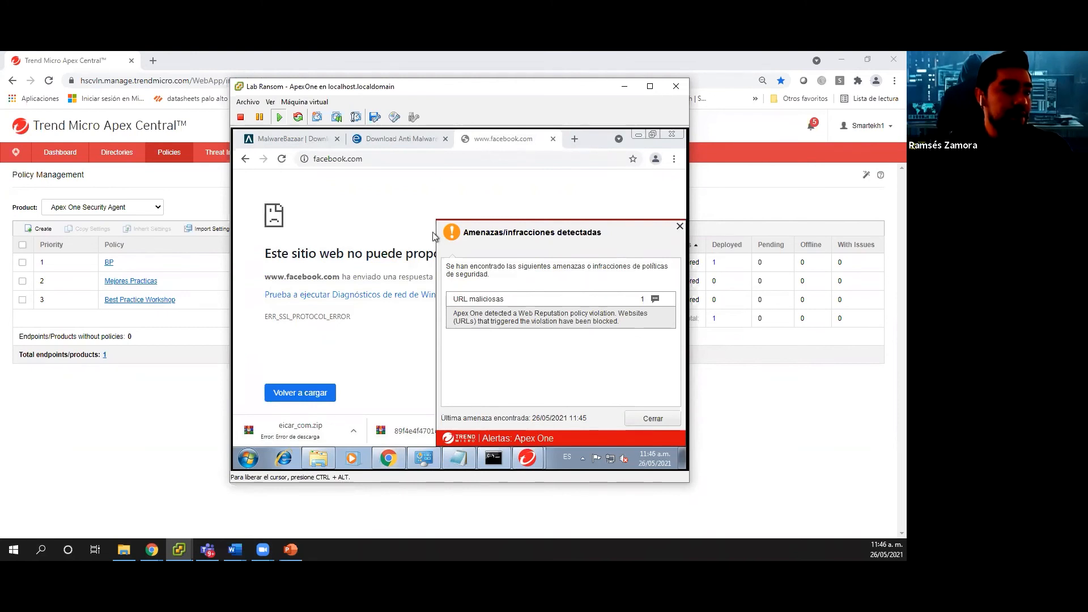
left_click(647, 420)
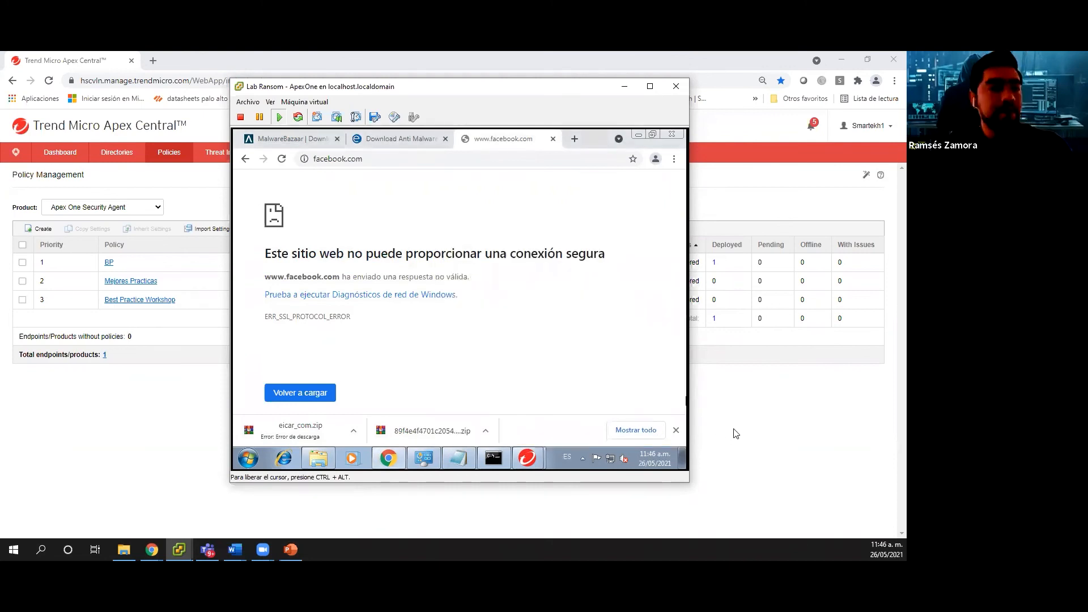
Return to Apex Central and query the Web Reputation detection logs for all products over the last 24 hours.
left_click(215, 324)
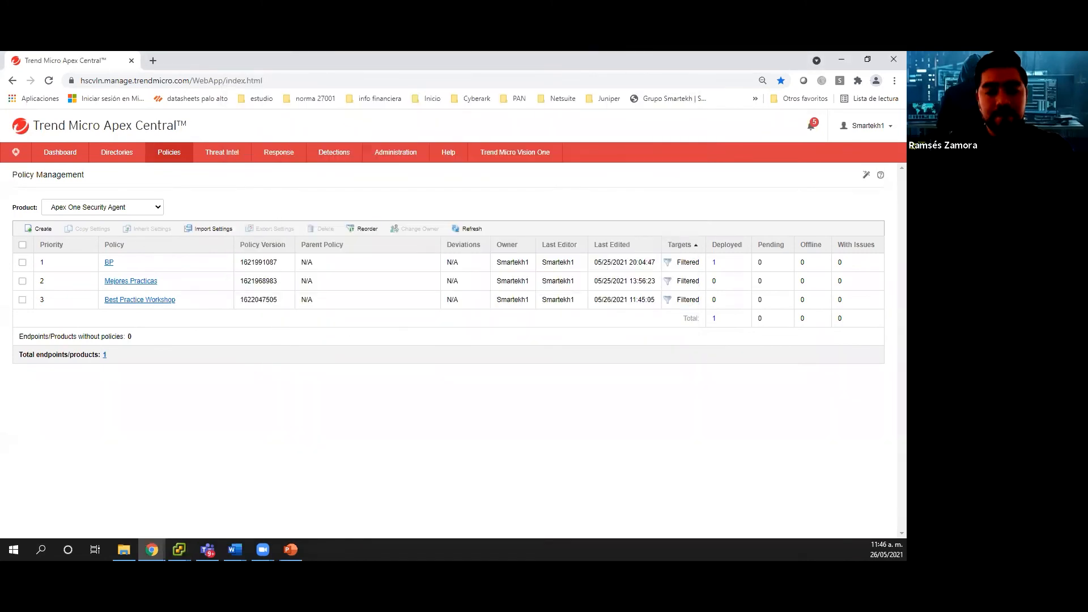
left_click(343, 155)
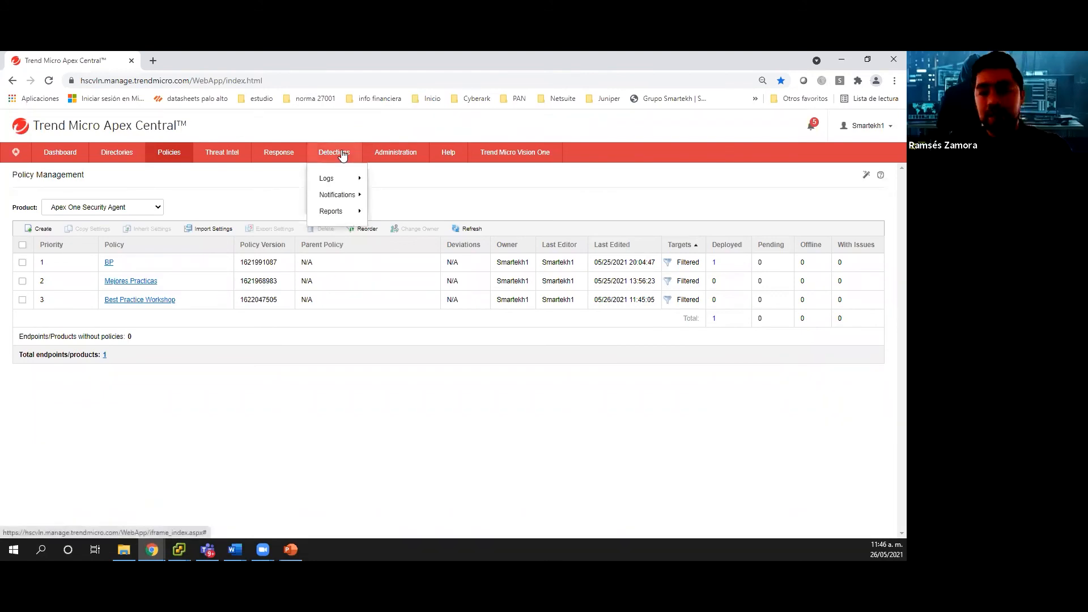
mouse_move(342, 178)
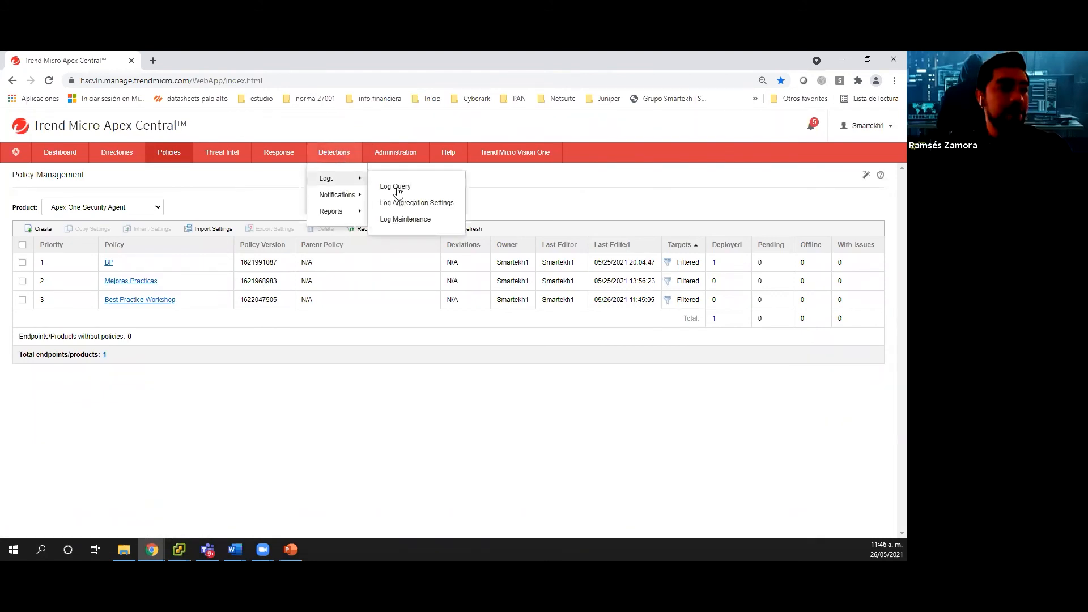
left_click(399, 192)
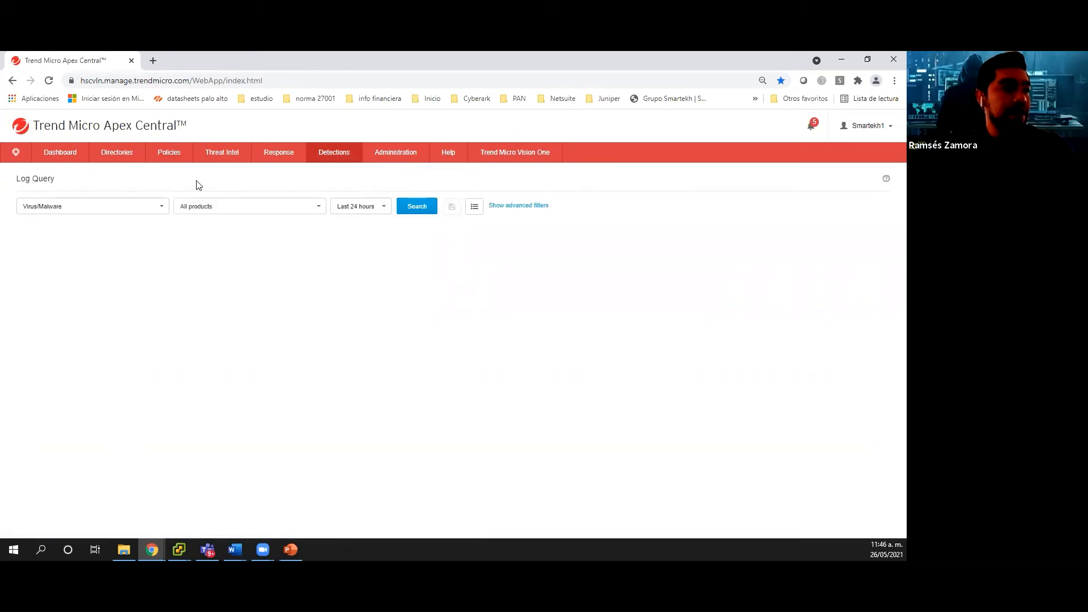
left_click(157, 206)
scroll(159, 280, "down", 1)
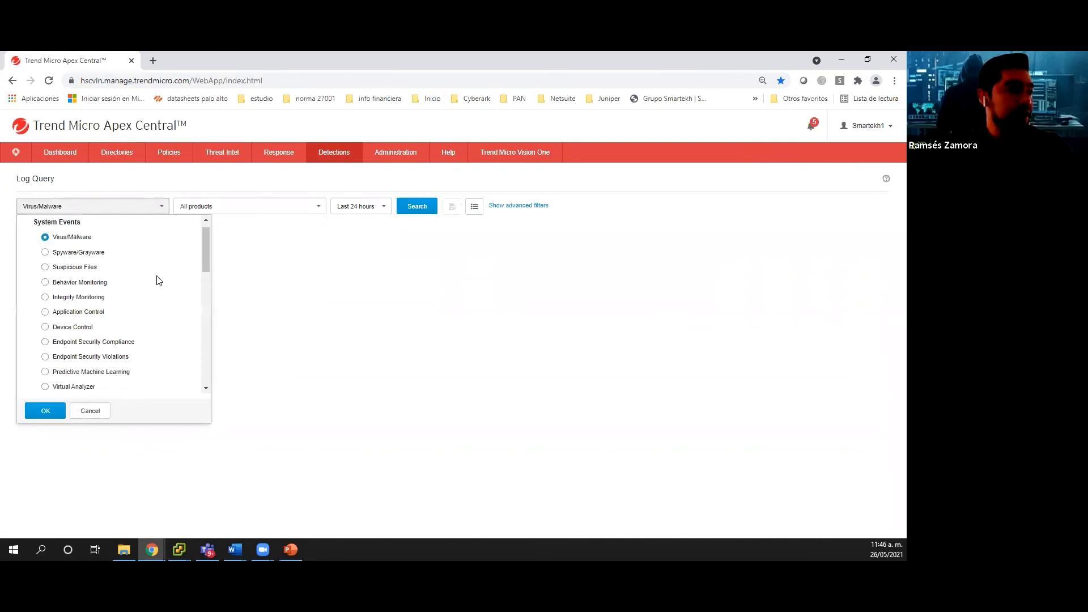
scroll(159, 280, "down", 3)
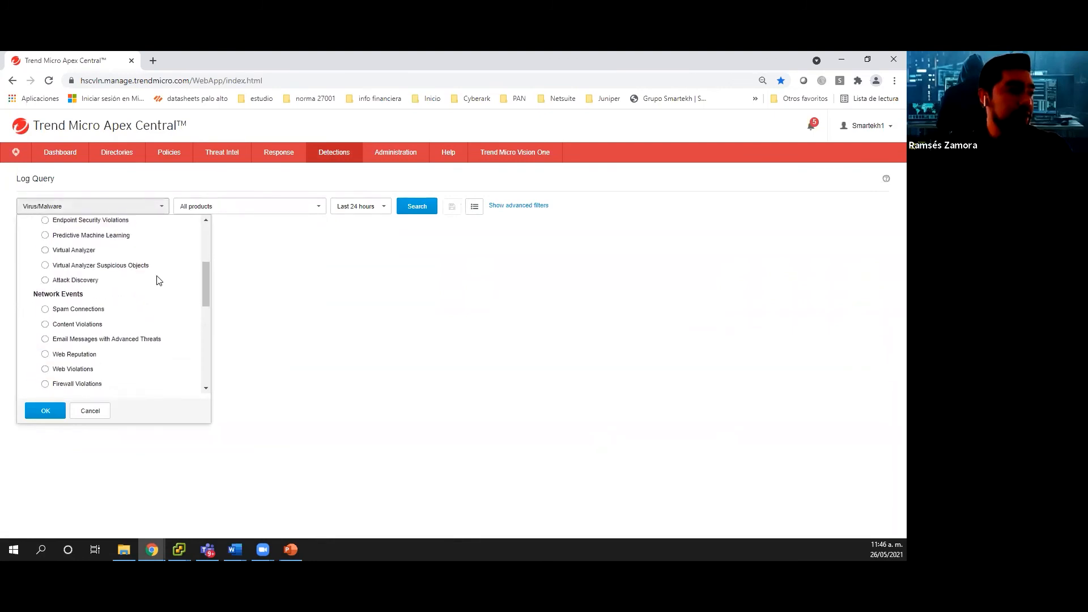
left_click(45, 344)
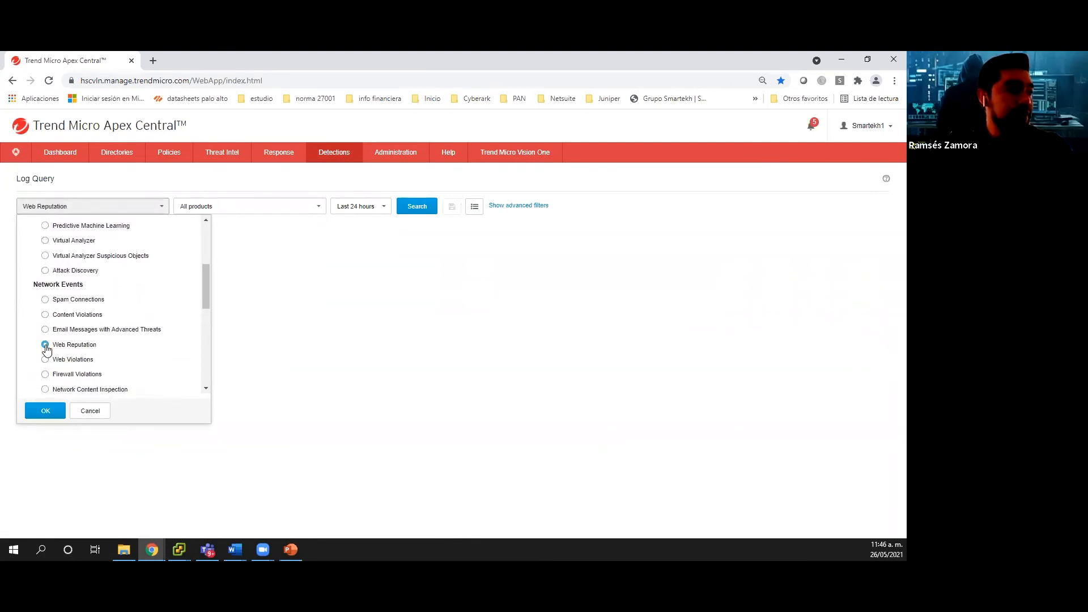
left_click(42, 411)
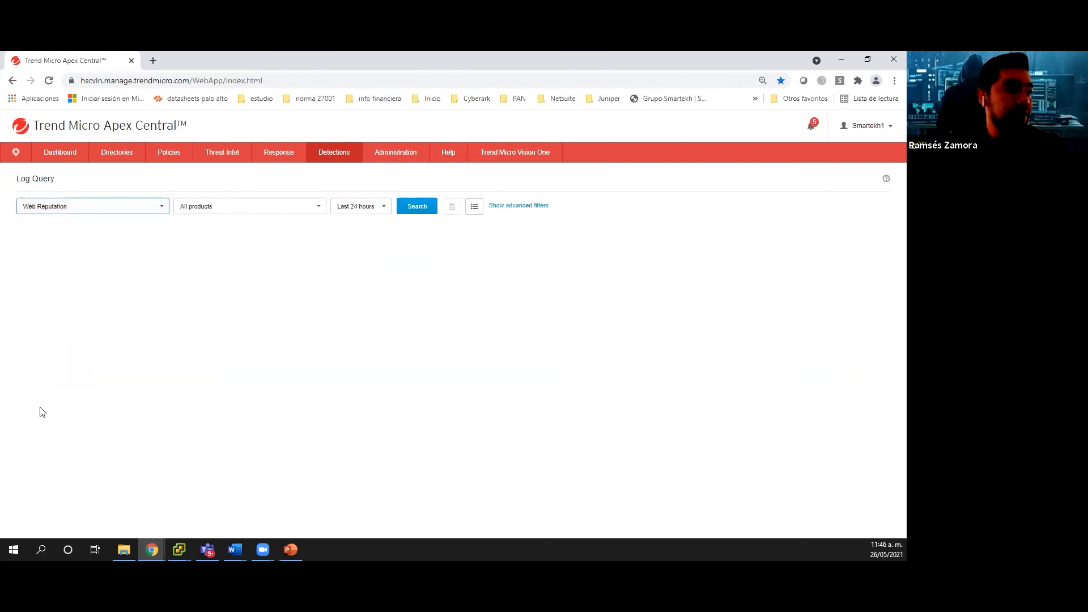
left_click(374, 213)
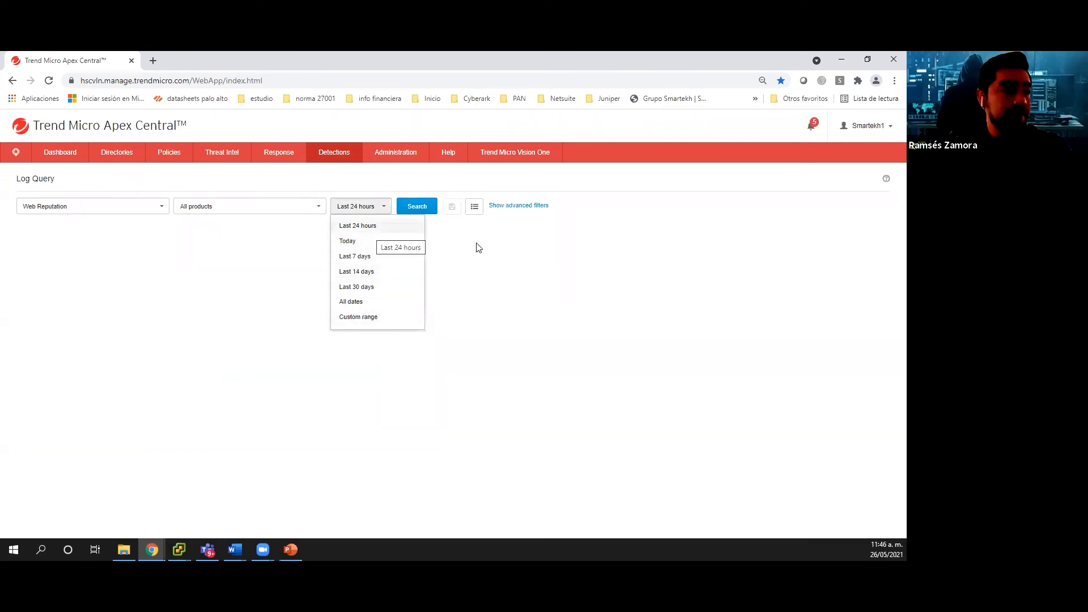
left_click(409, 214)
left_click(410, 213)
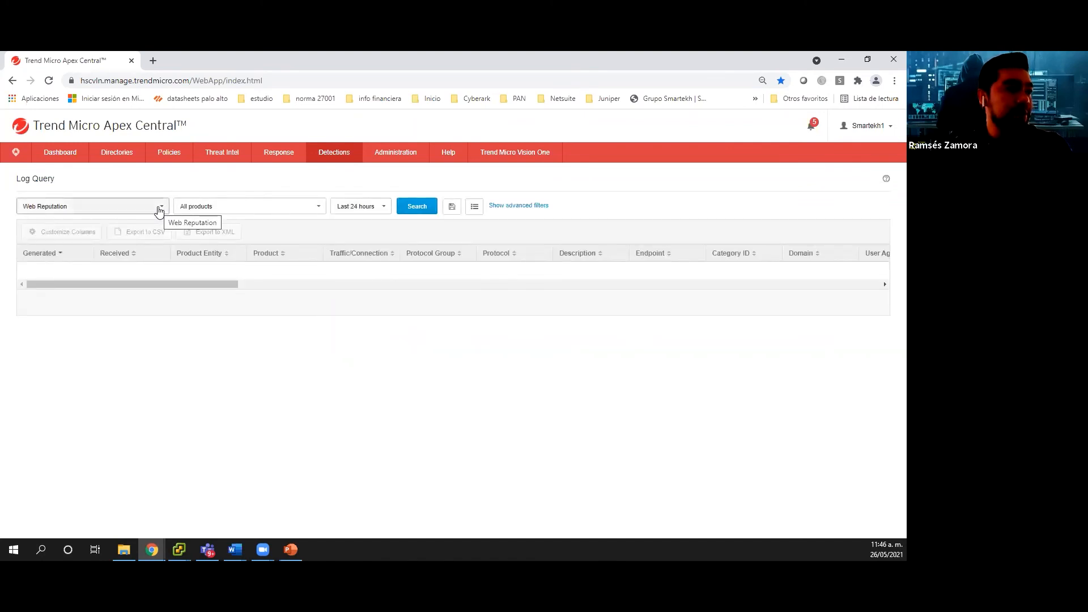
Repeat the Web Reputation log query with the time range set to Today.
left_click(379, 208)
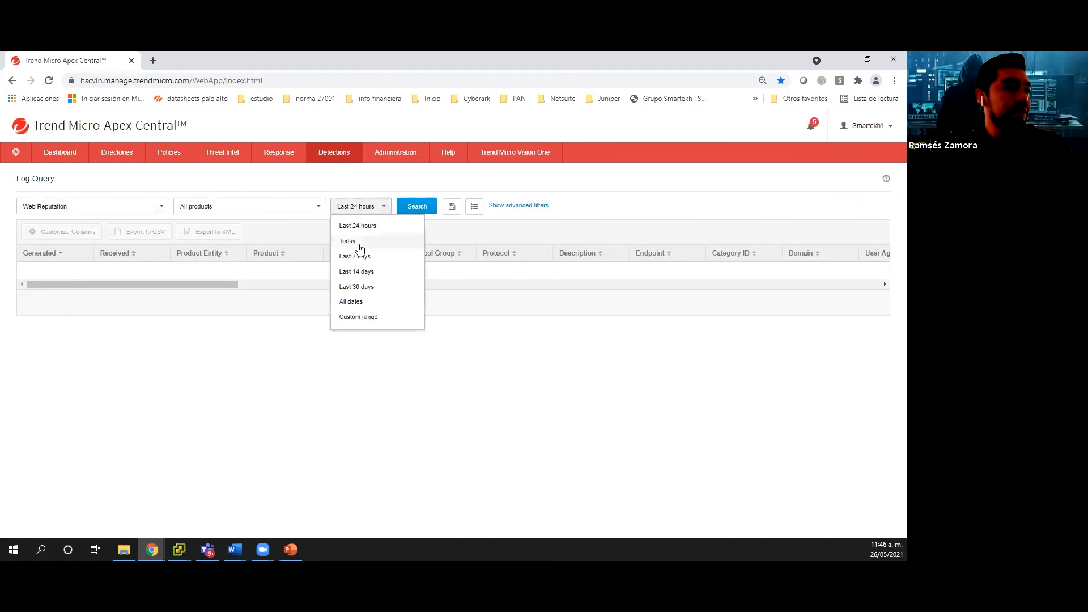
left_click(350, 244)
left_click(403, 209)
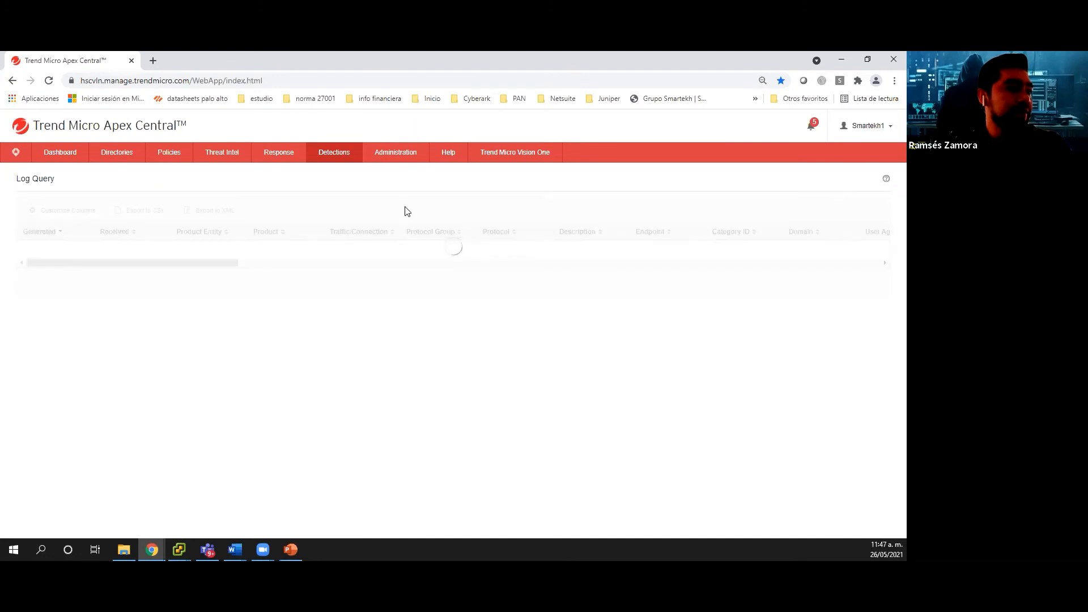
left_click(154, 208)
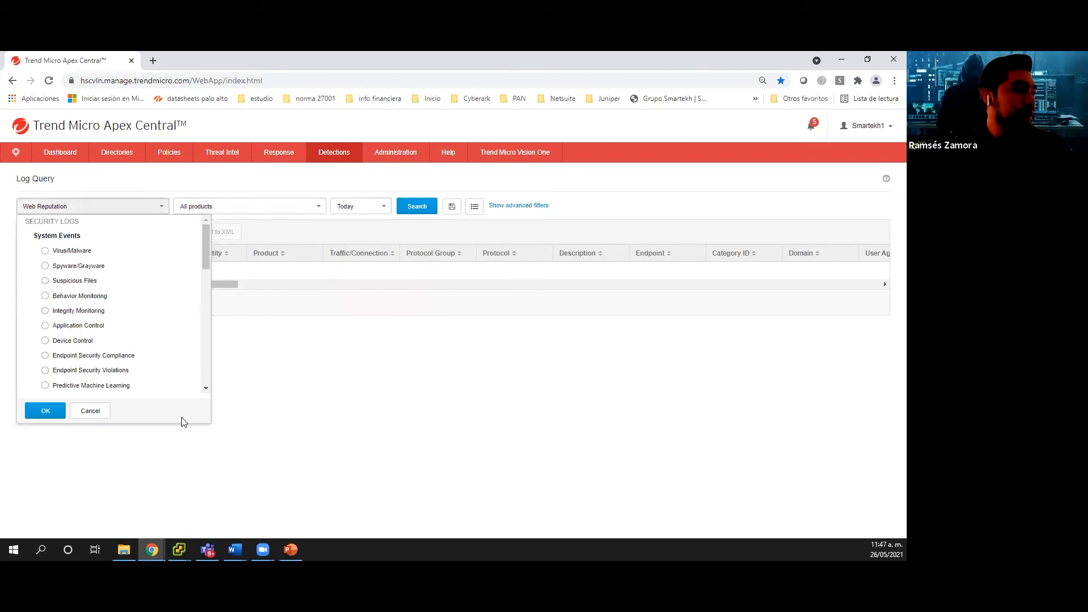
left_click(295, 442)
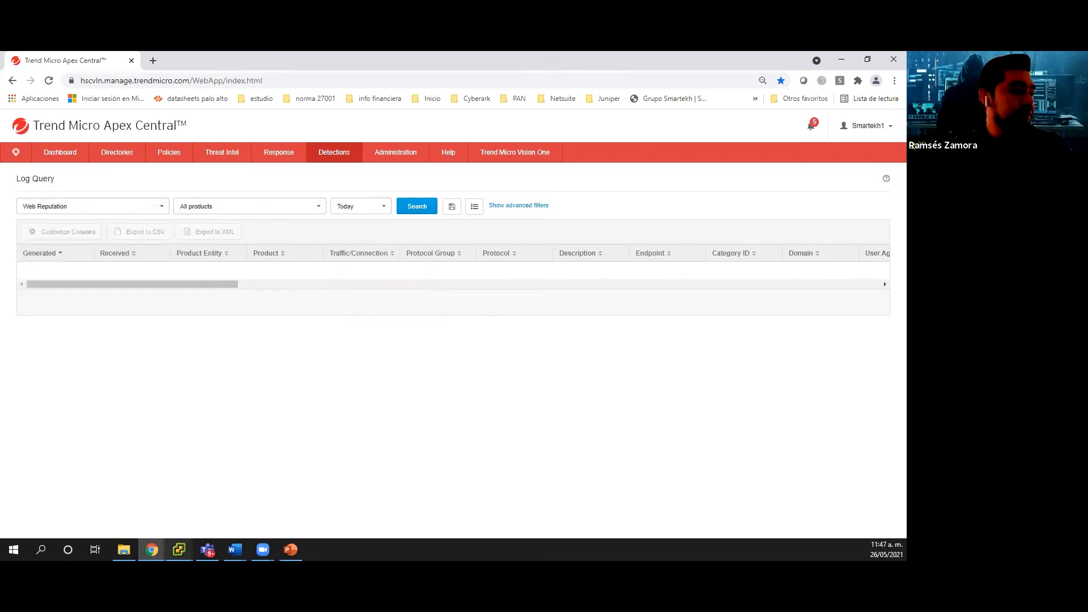
Switch to the Lab Ransom virtual machine and reload facebook.com in its browser to trigger the Web Reputation block again.
left_click(179, 549)
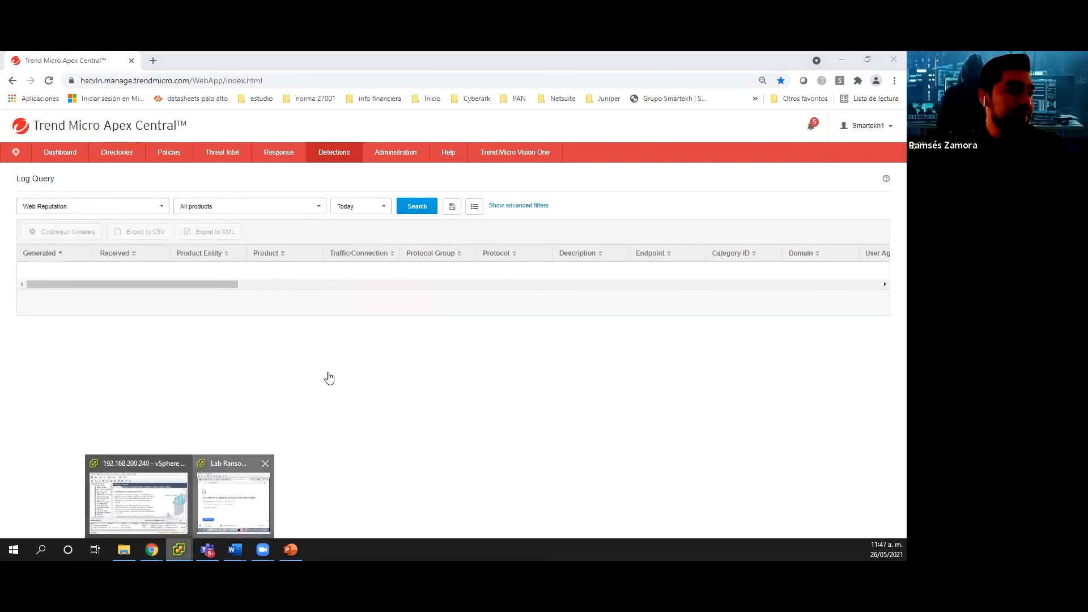
left_click(233, 502)
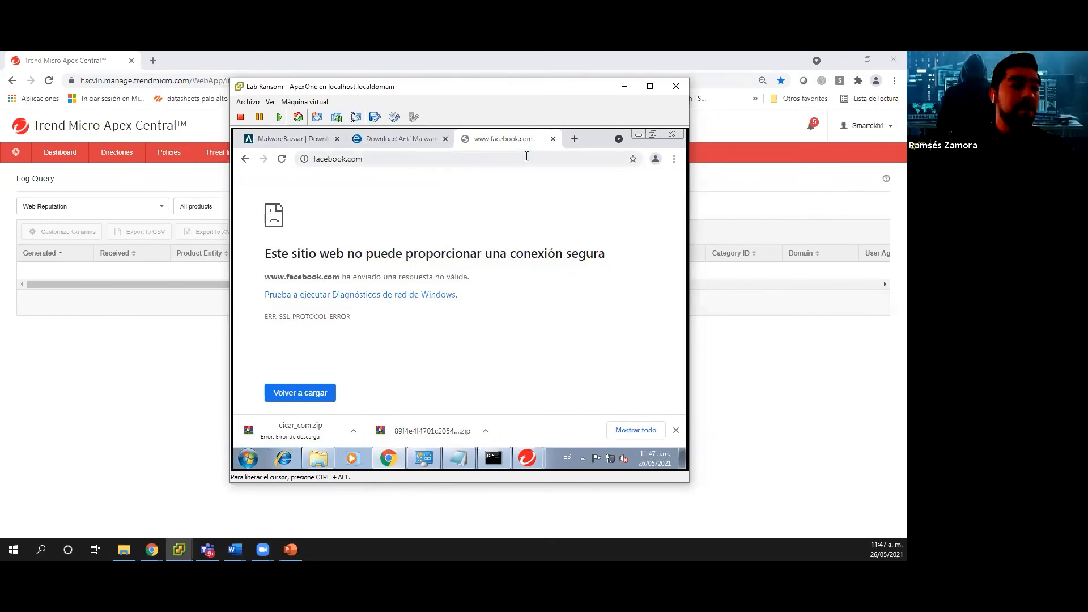
left_click(525, 161)
key("Return")
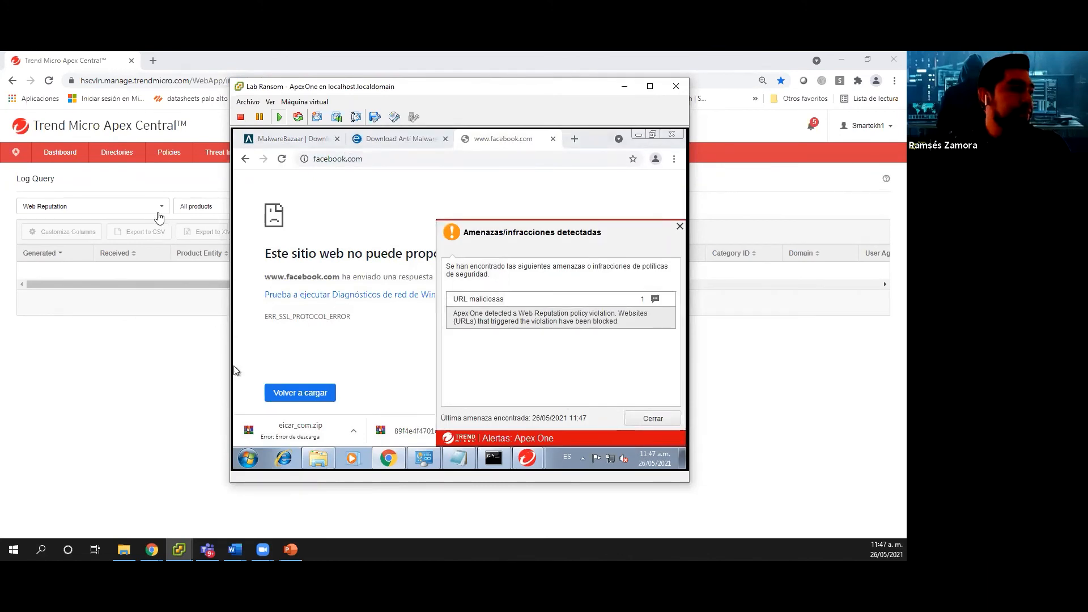
Back in Apex Central, query the Web Violations logs for all products over the last 24 hours.
left_click(164, 241)
left_click(155, 207)
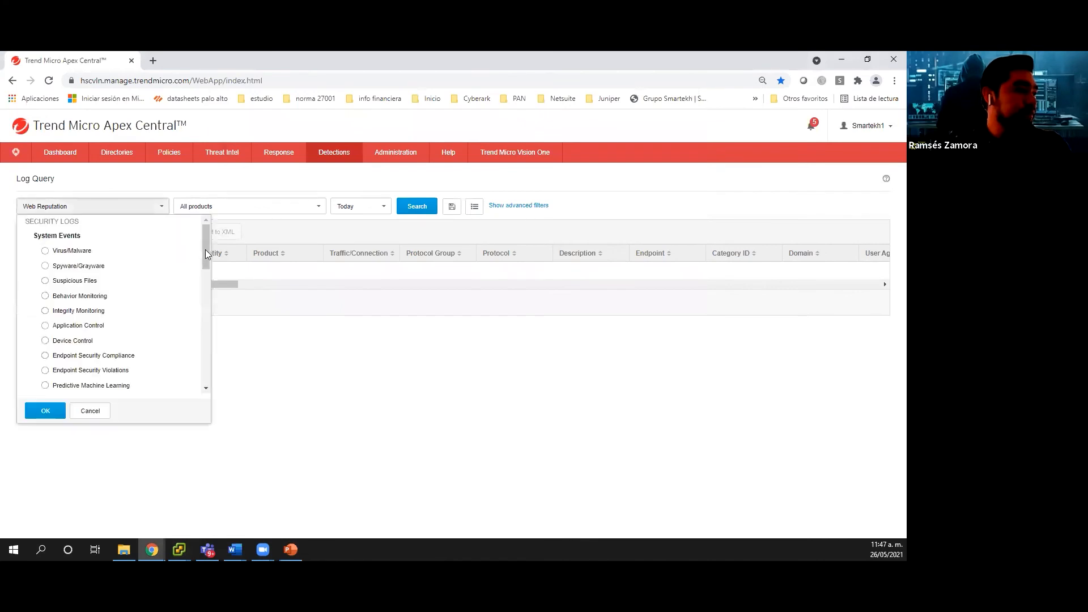
scroll(206, 271, "down", 3)
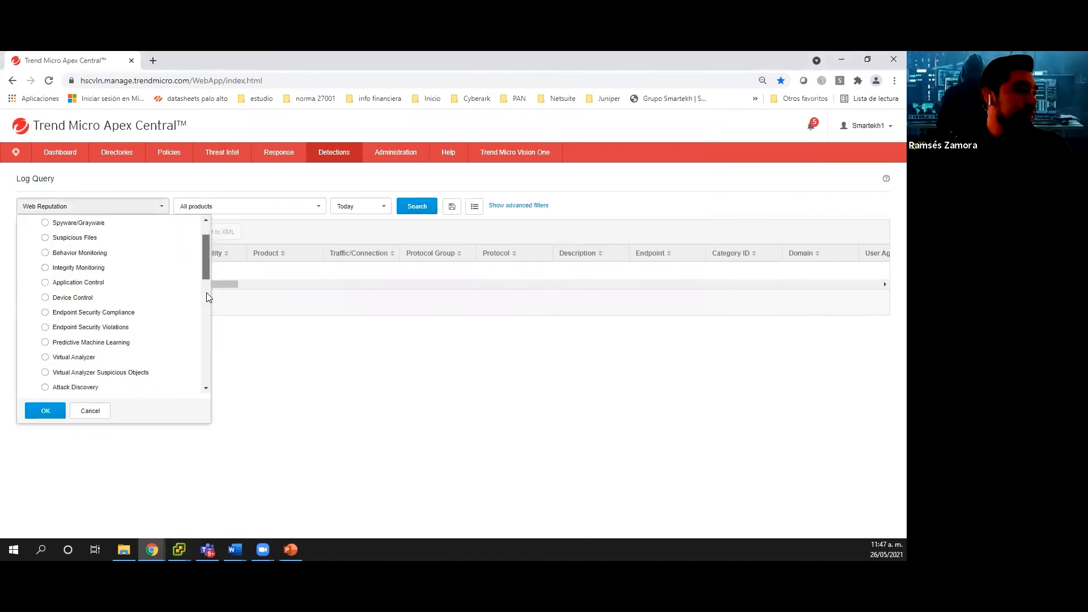
scroll(203, 304, "down", 2)
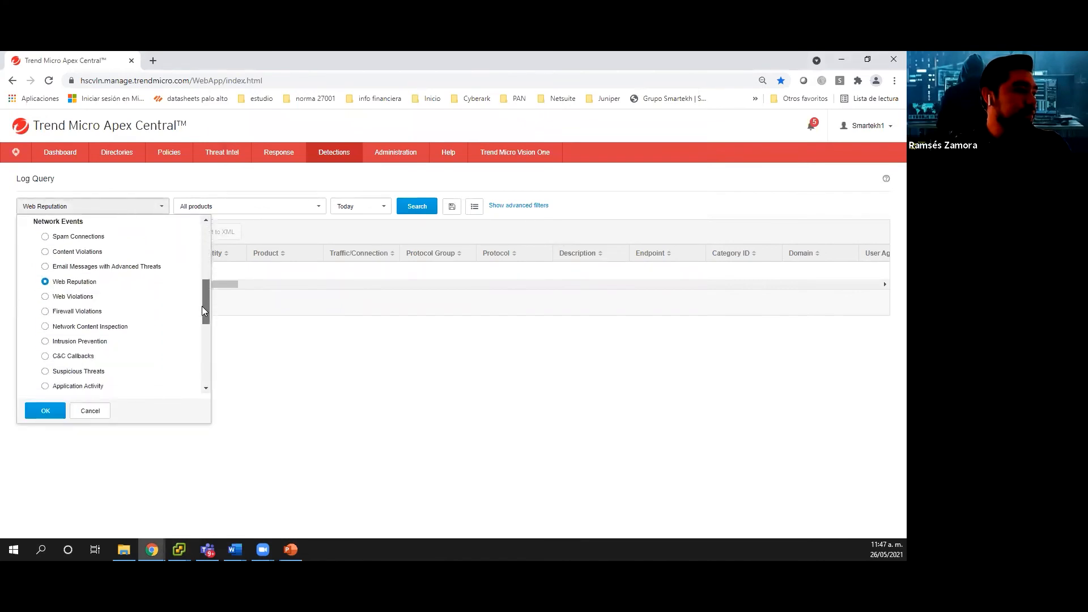
left_click_drag(203, 309, 206, 328)
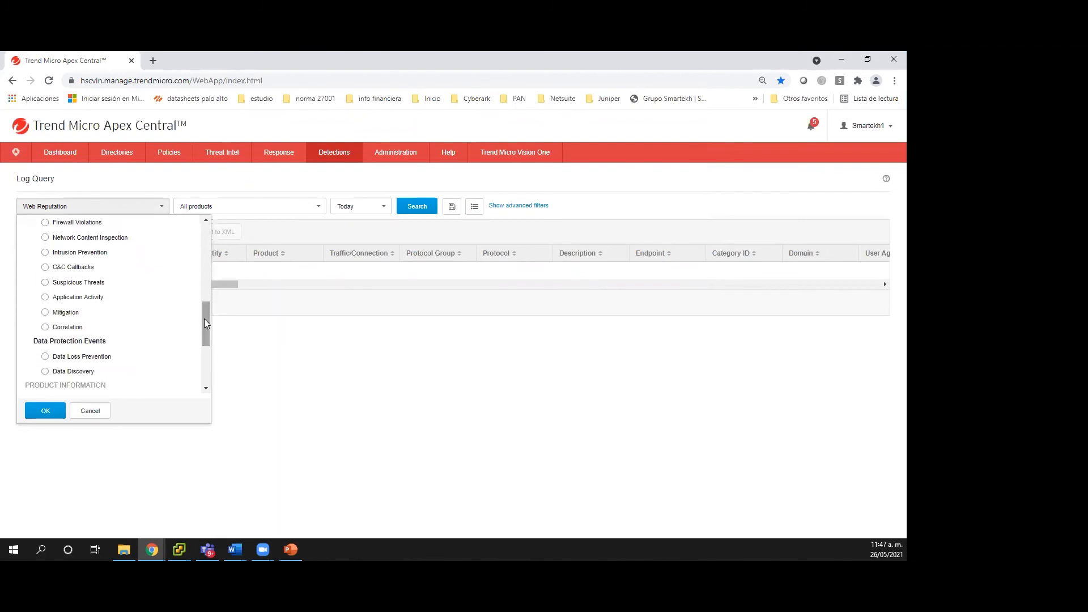
scroll(204, 314, "up", 2)
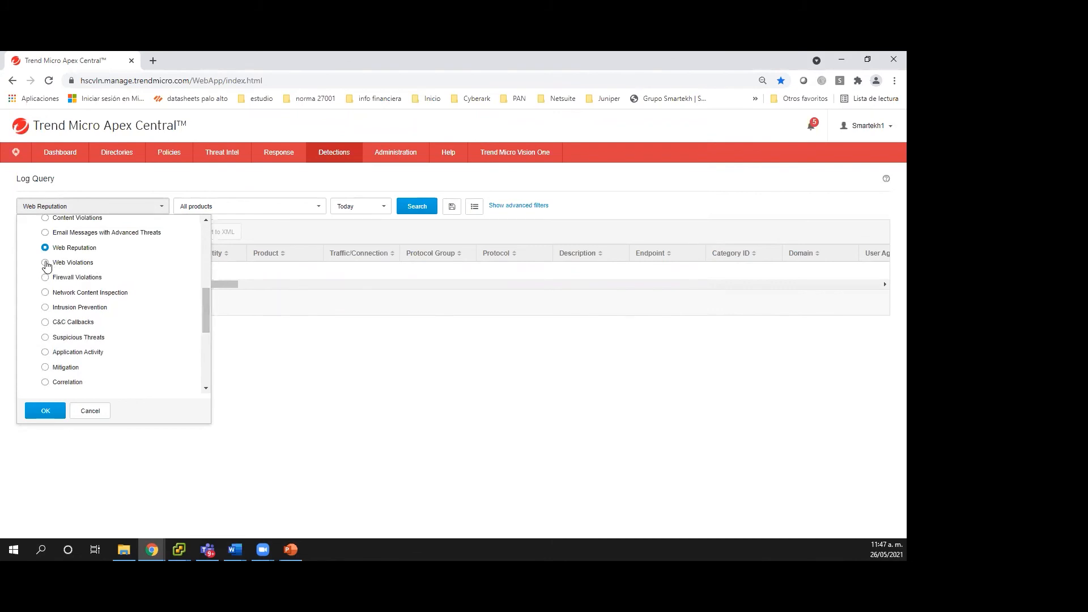
left_click(45, 262)
left_click(45, 411)
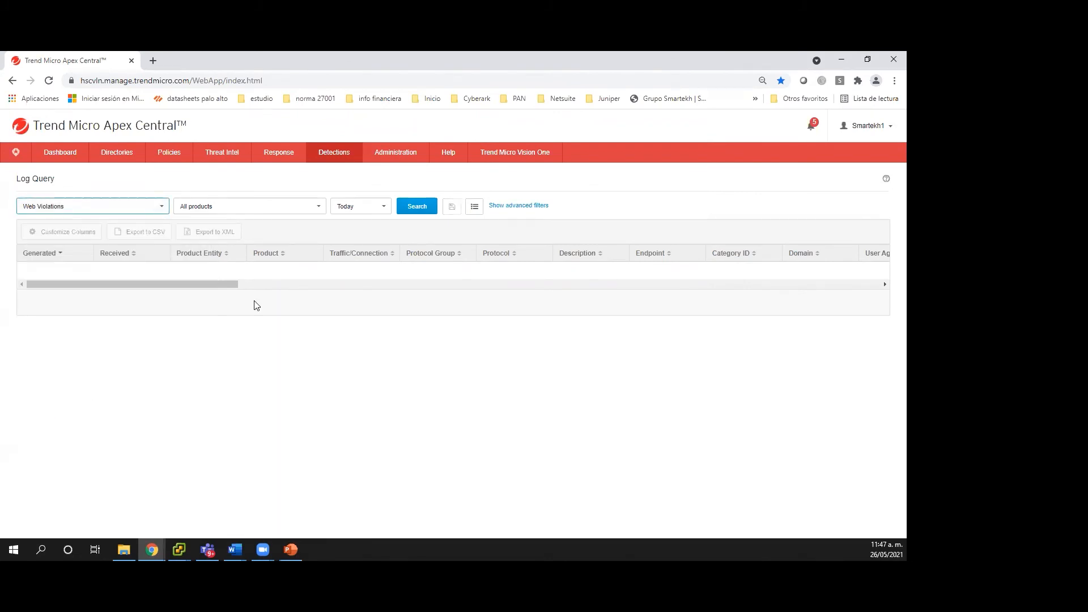
left_click(384, 210)
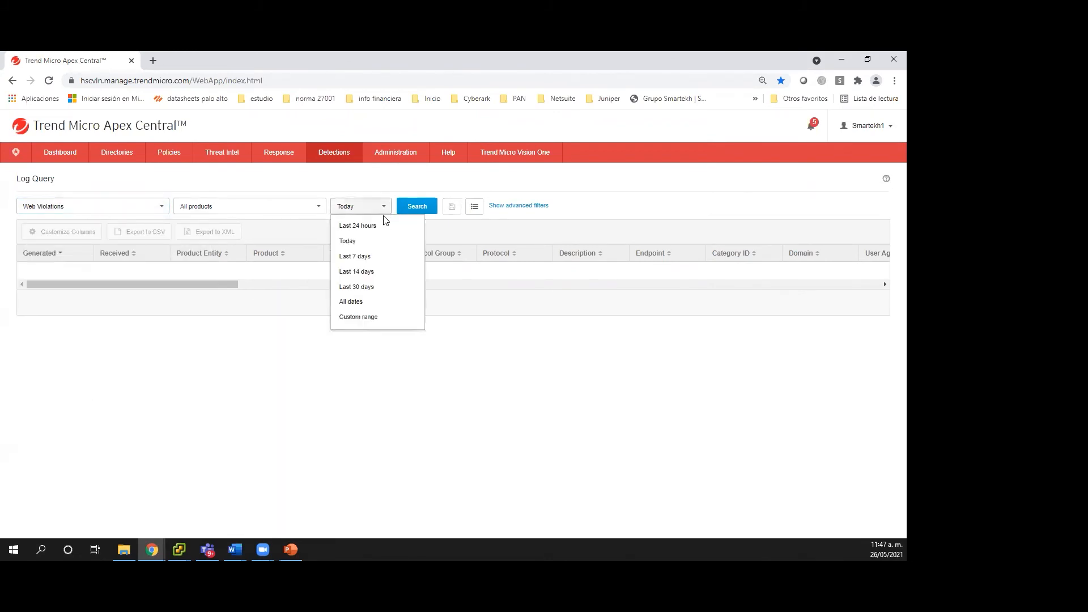
left_click(374, 226)
left_click(422, 210)
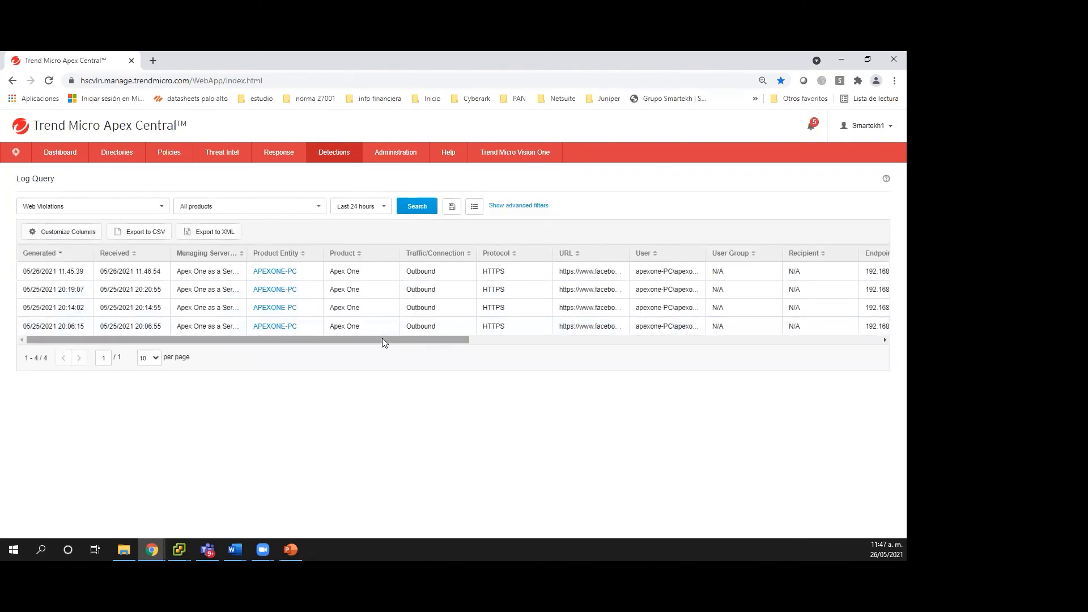
Examine the Web Violations log entries across their columns, including the URL, endpoint, blocking type, policy and process.
left_click(520, 339)
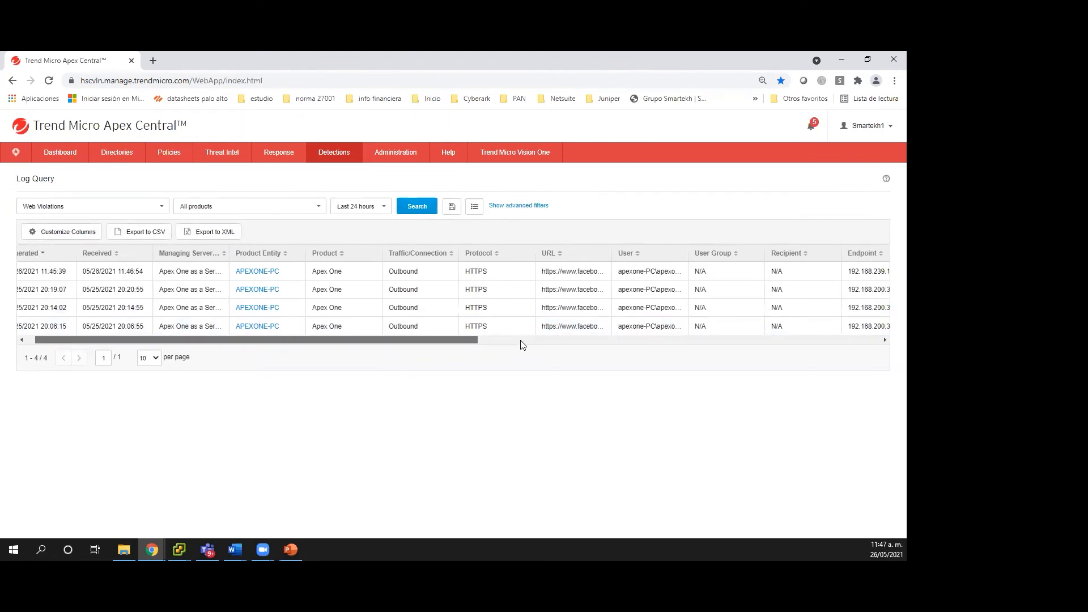
left_click(161, 207)
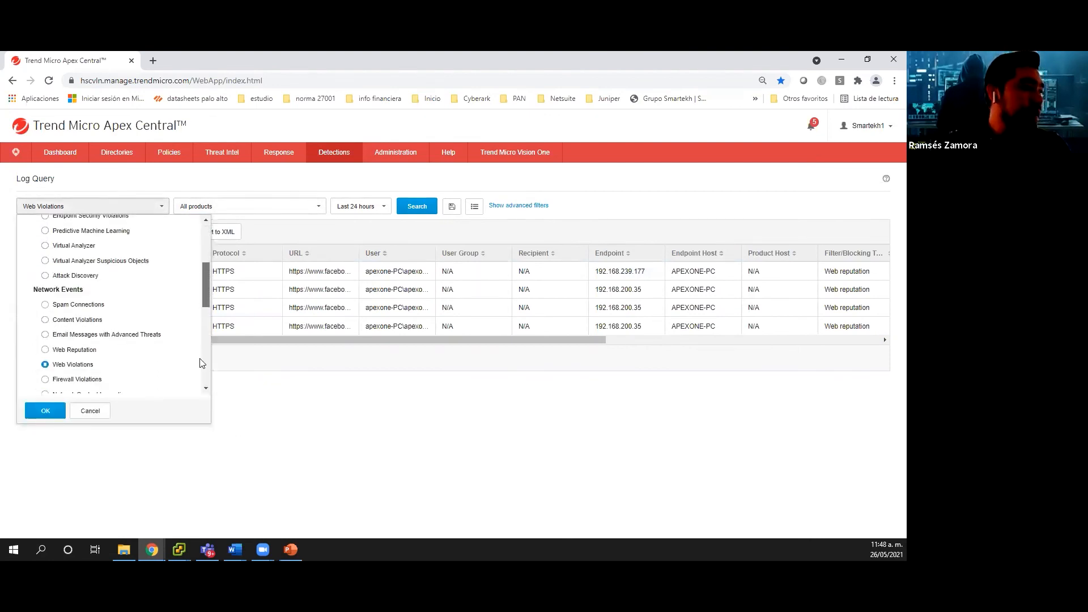
left_click(220, 339)
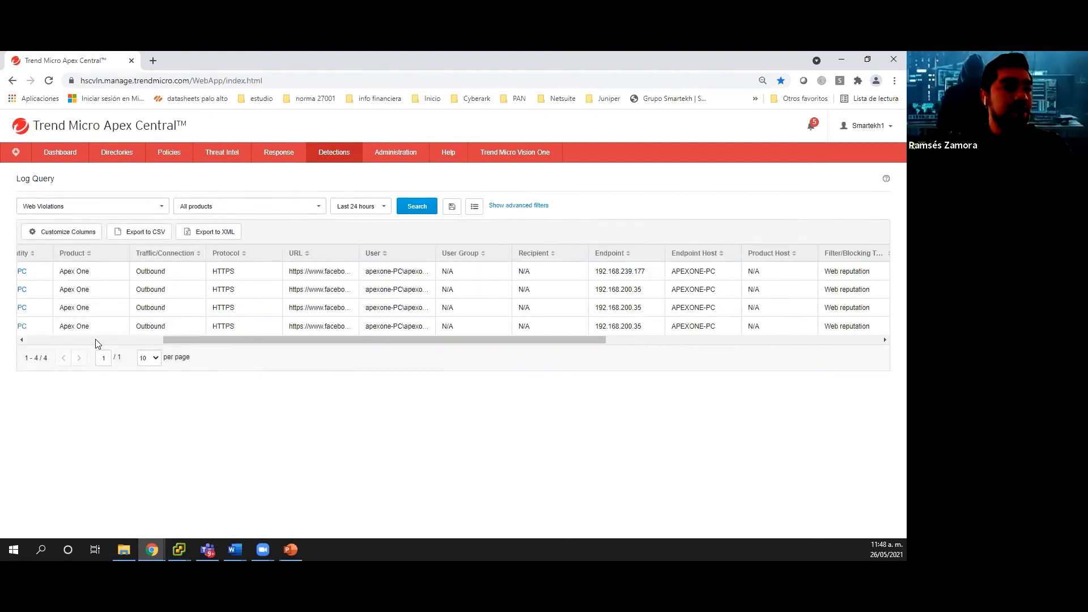
left_click(73, 340)
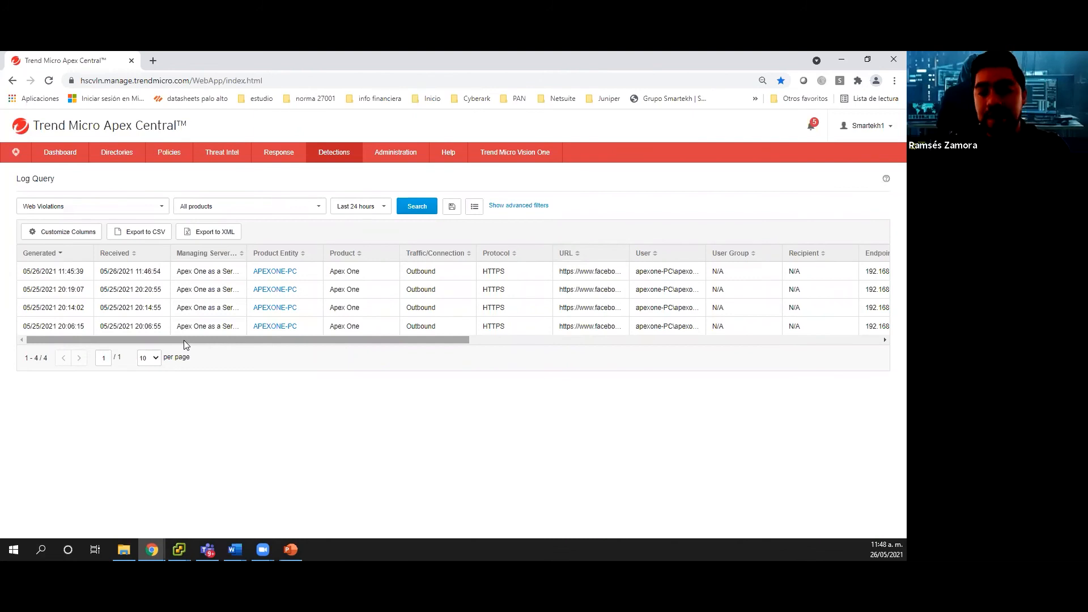
left_click_drag(197, 340, 537, 336)
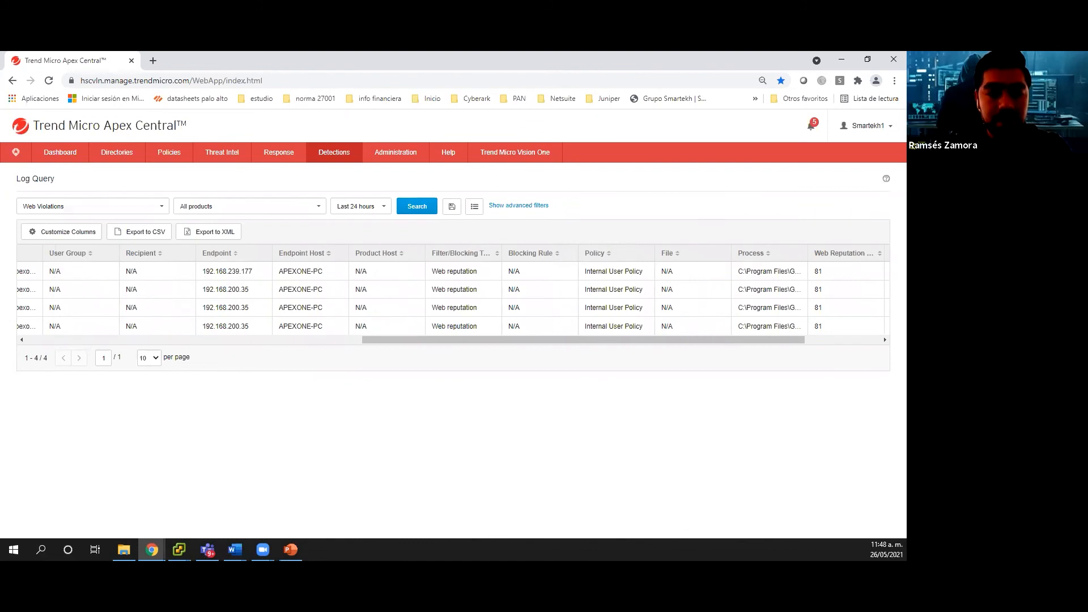
Return to the Lab Ransom virtual machine, dismiss the Apex One alert and bring up the Descargas > malware folder.
key("alt+Tab")
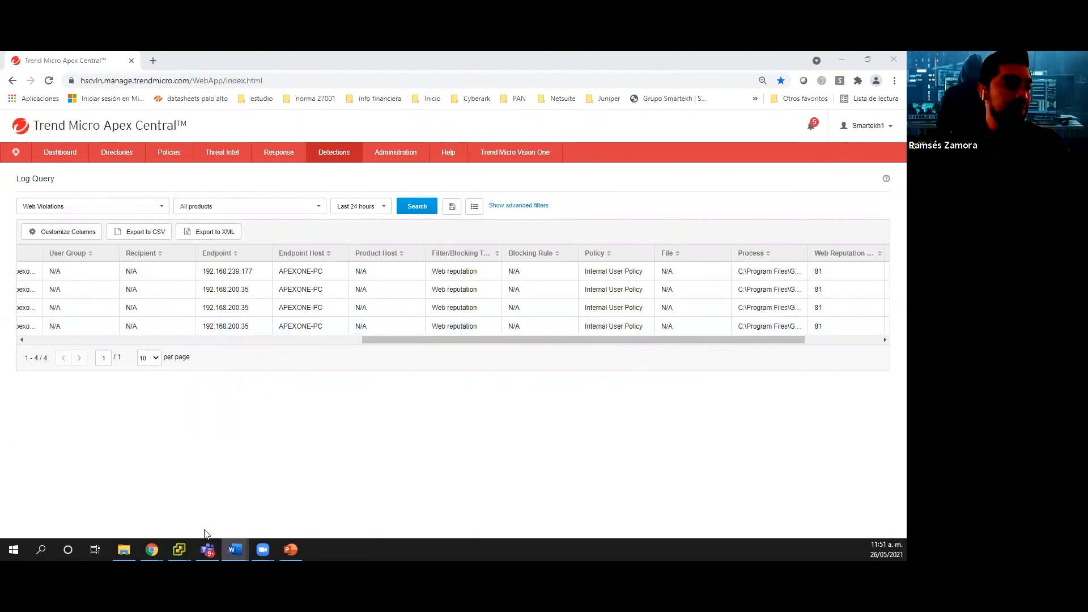
mouse_move(179, 550)
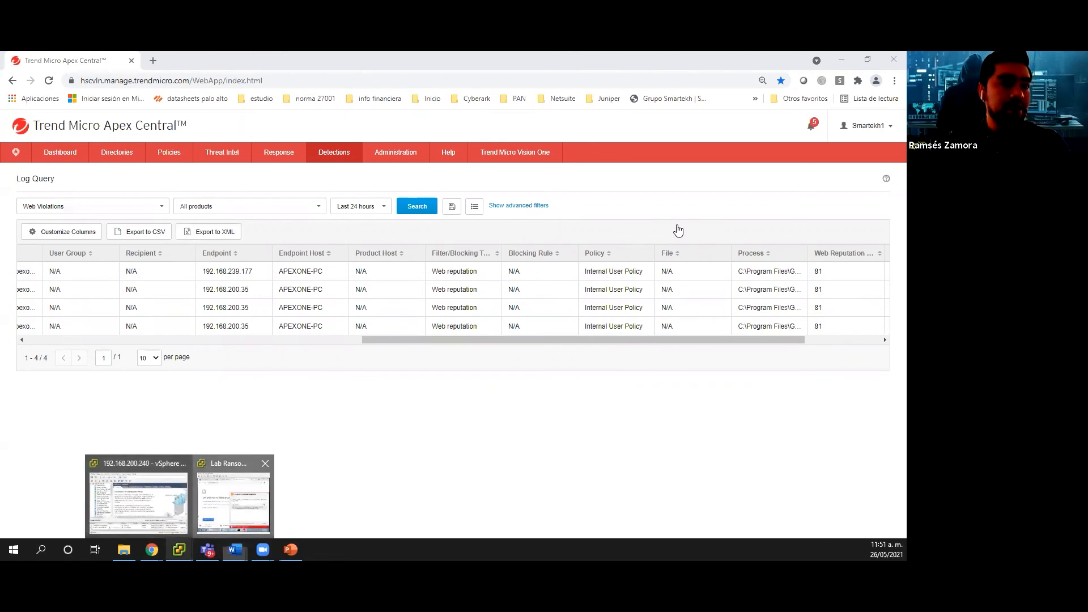
left_click(233, 501)
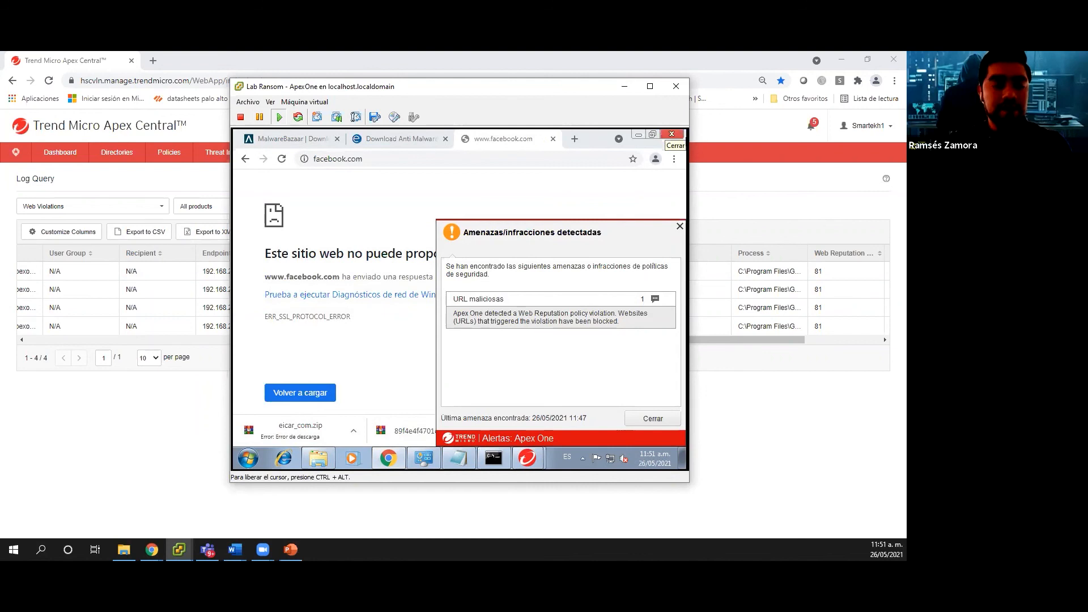
left_click(678, 227)
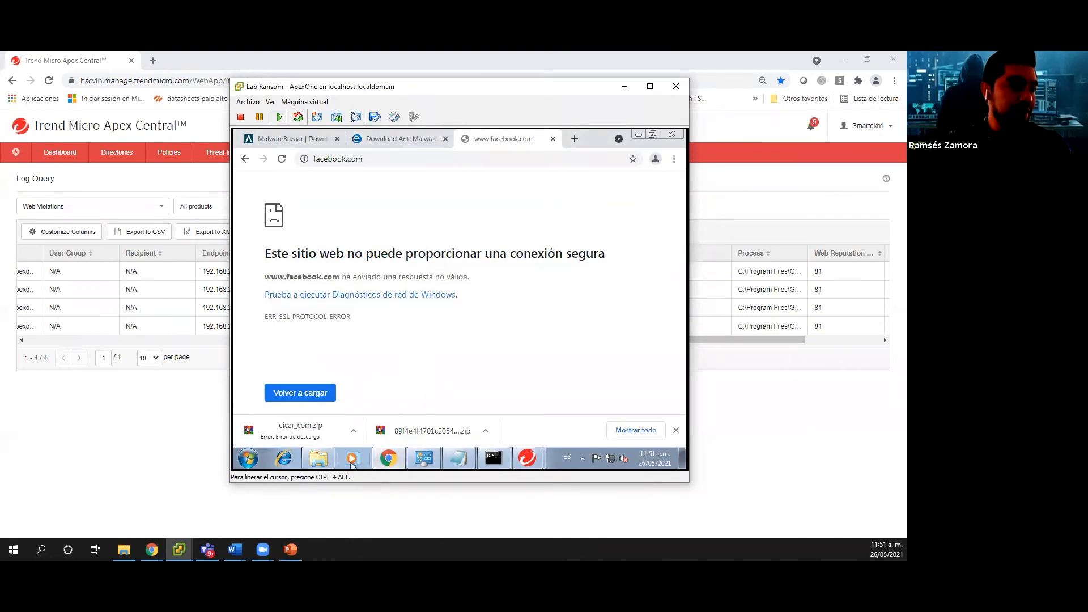
left_click(317, 462)
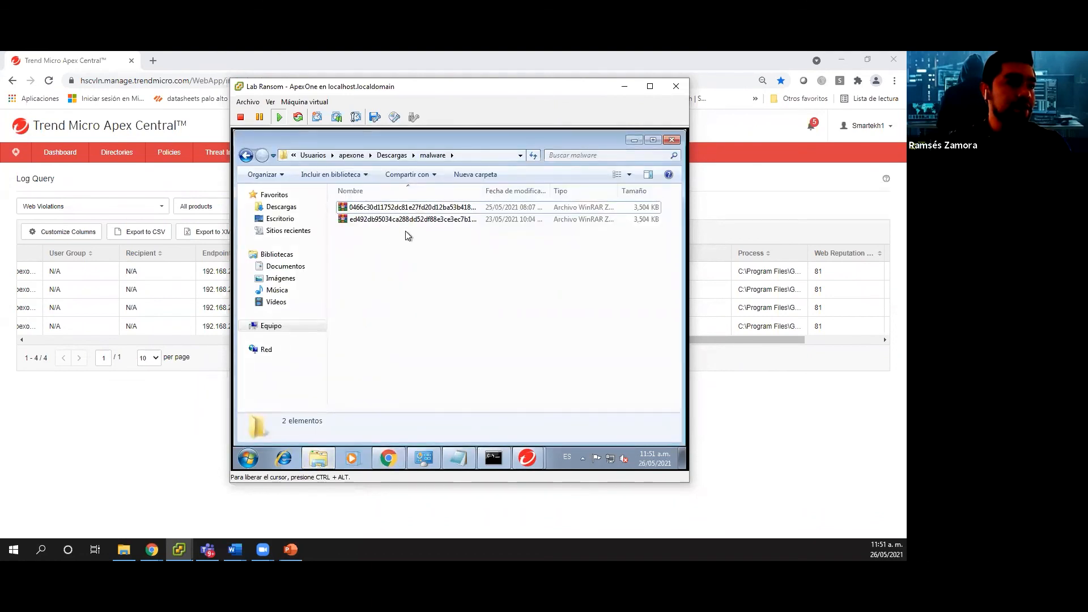
Try to extract the malware ZIP starting with 0466c30d into the current folder, entering the archive password, and close the Apex One alert.
left_click(415, 212)
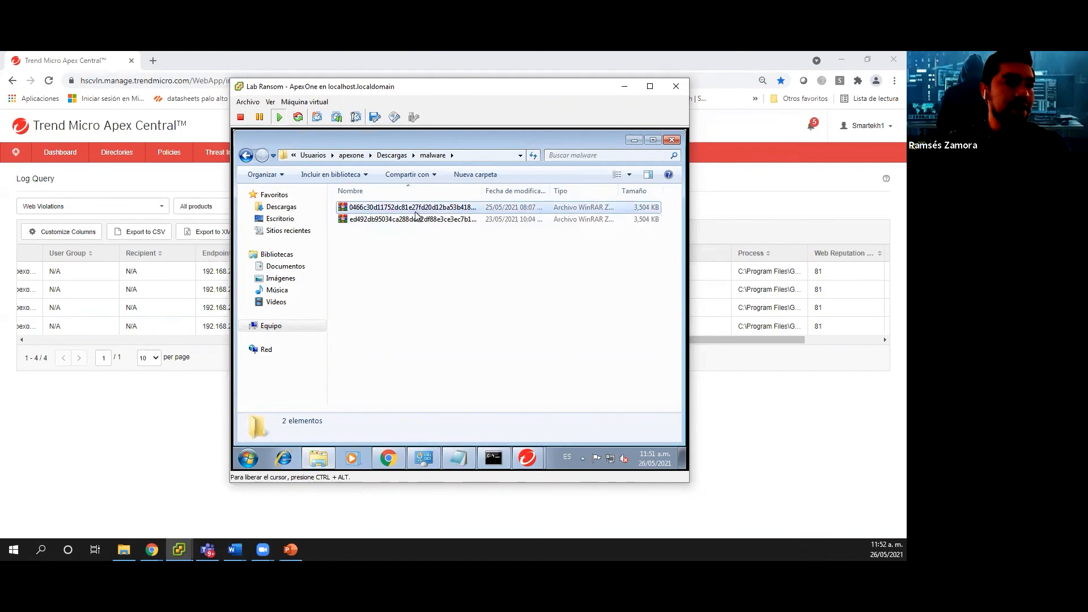
right_click(417, 215)
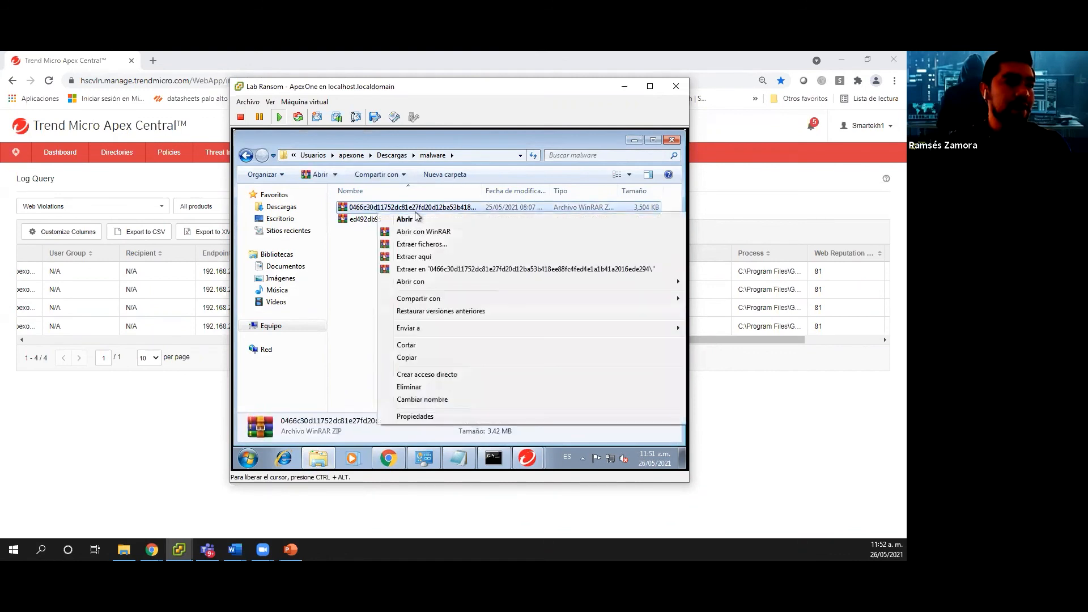
left_click(422, 261)
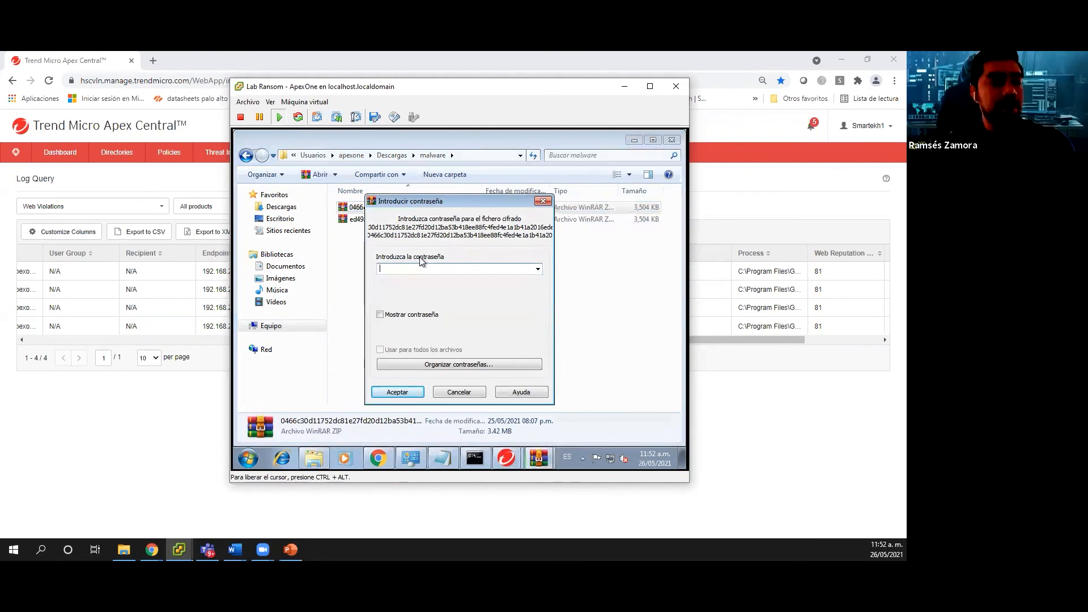
type("infec")
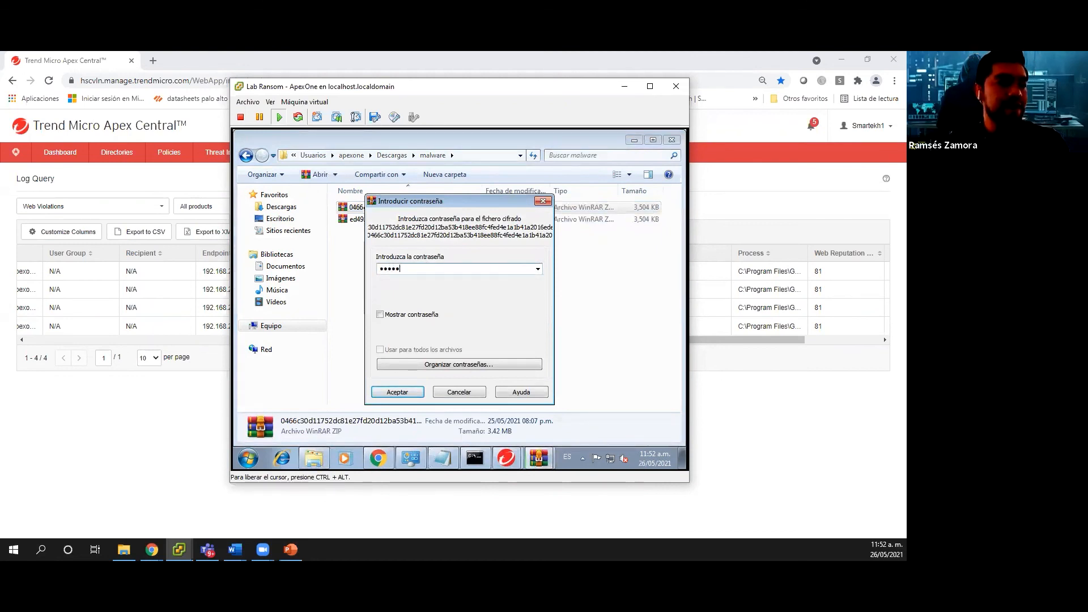
type("ted")
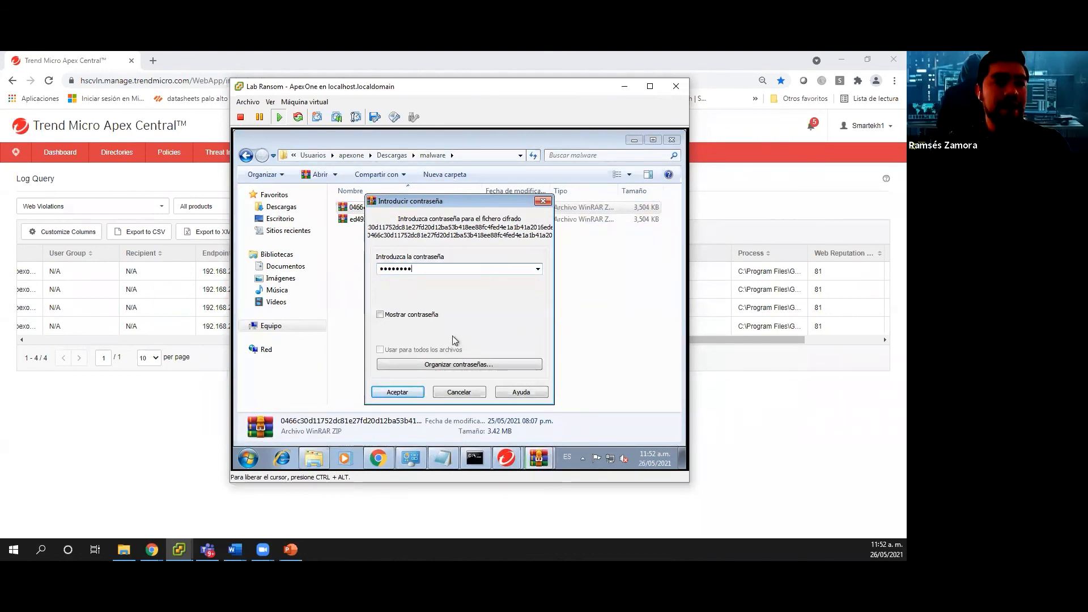
key("Return")
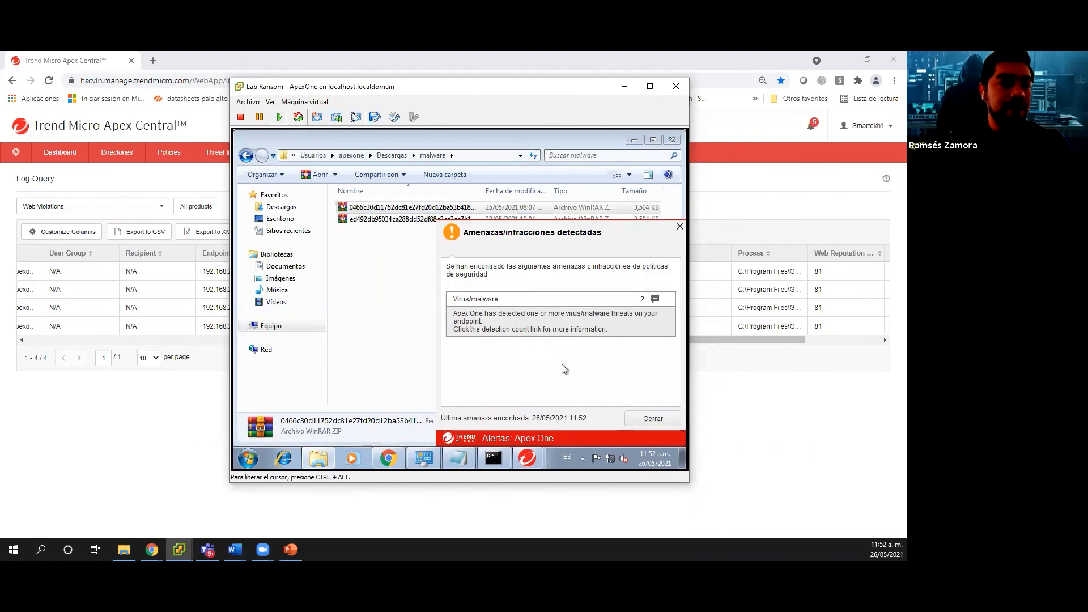
left_click(652, 419)
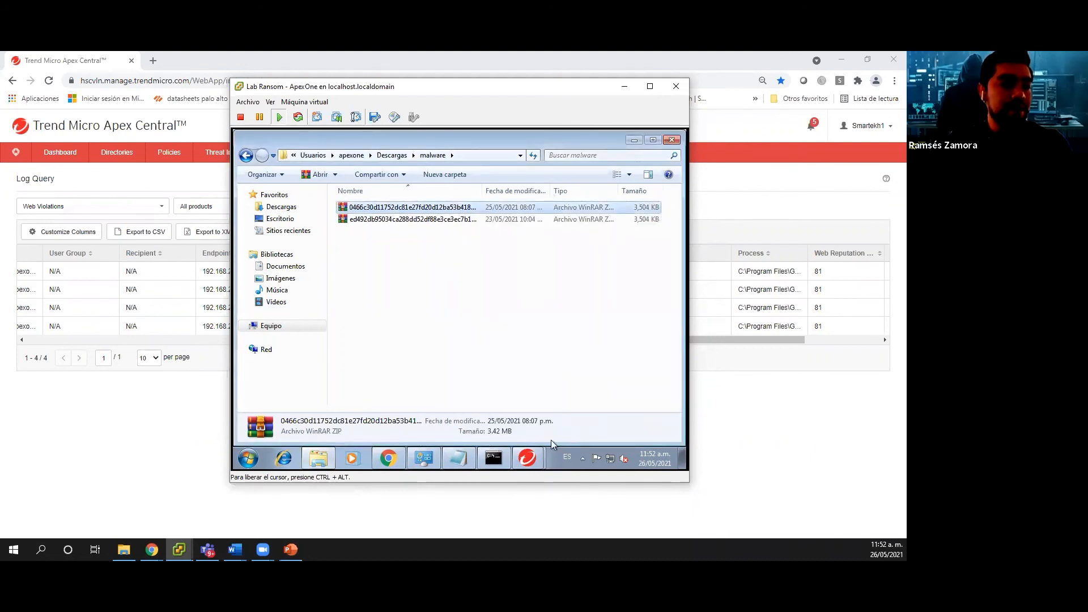
Open the Virus/malware log from the Apex One Security Agent and reposition its window to read the detection entries.
left_click(545, 456)
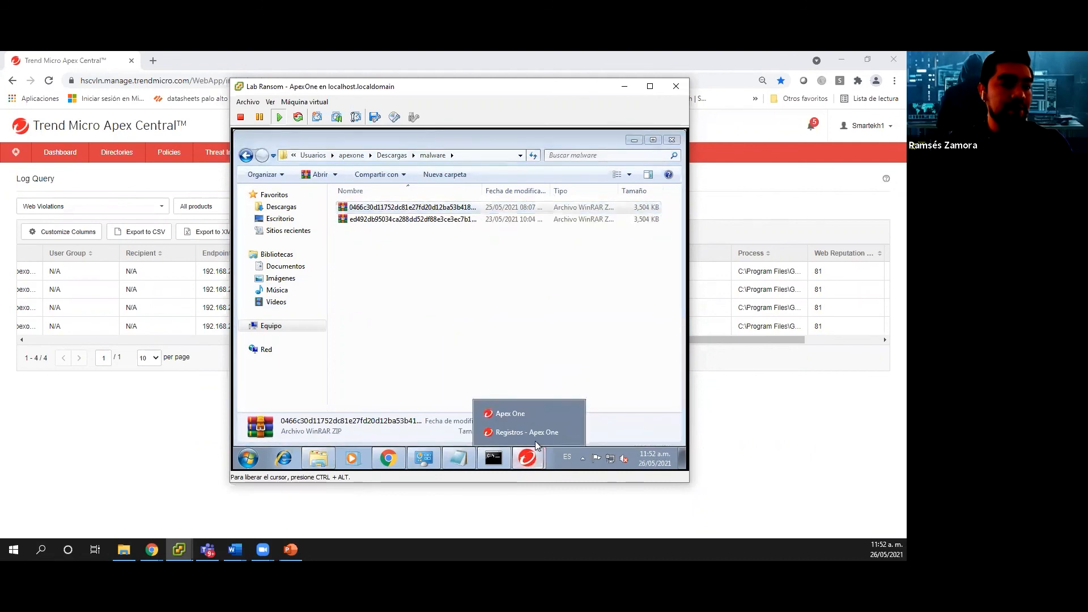
left_click(531, 411)
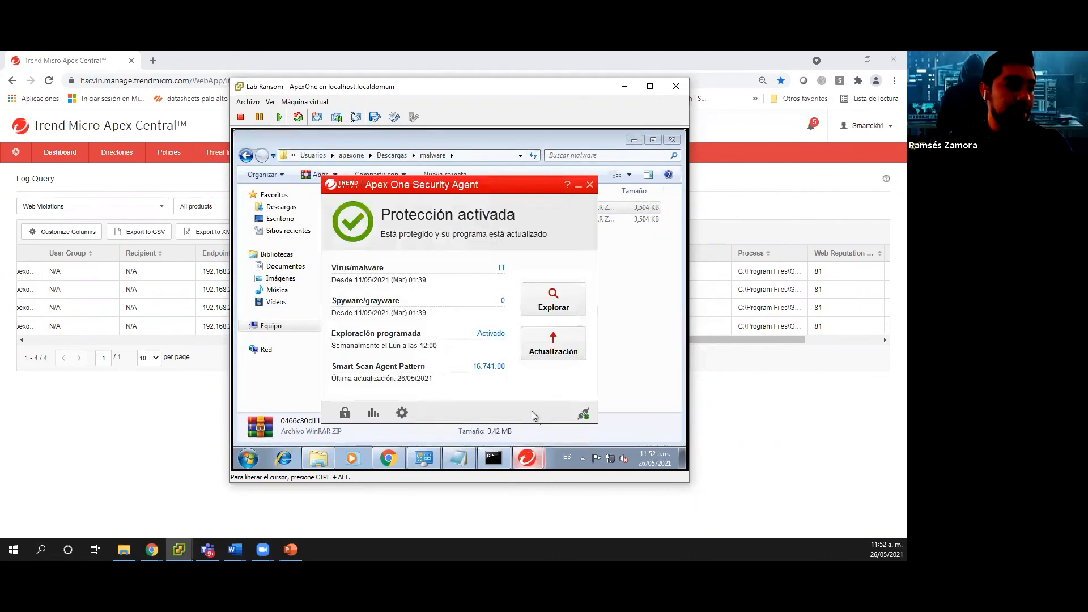
left_click(501, 269)
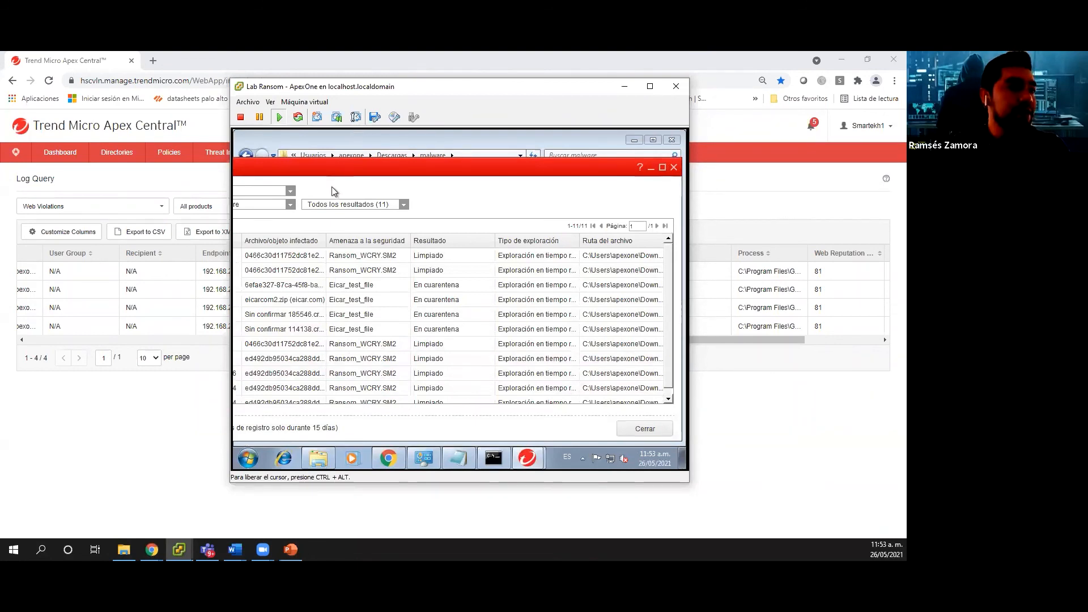
left_click_drag(344, 176, 451, 173)
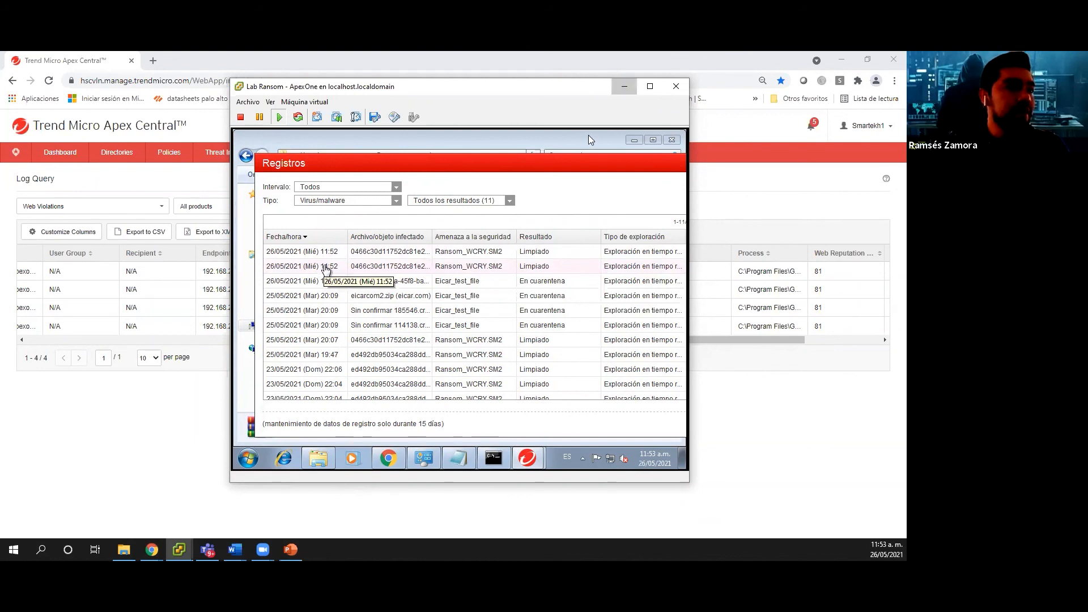
Minimize the virtual machine, open Trend Micro Vision One from Apex Central, and return to the Apex Central browser tab.
left_click(624, 87)
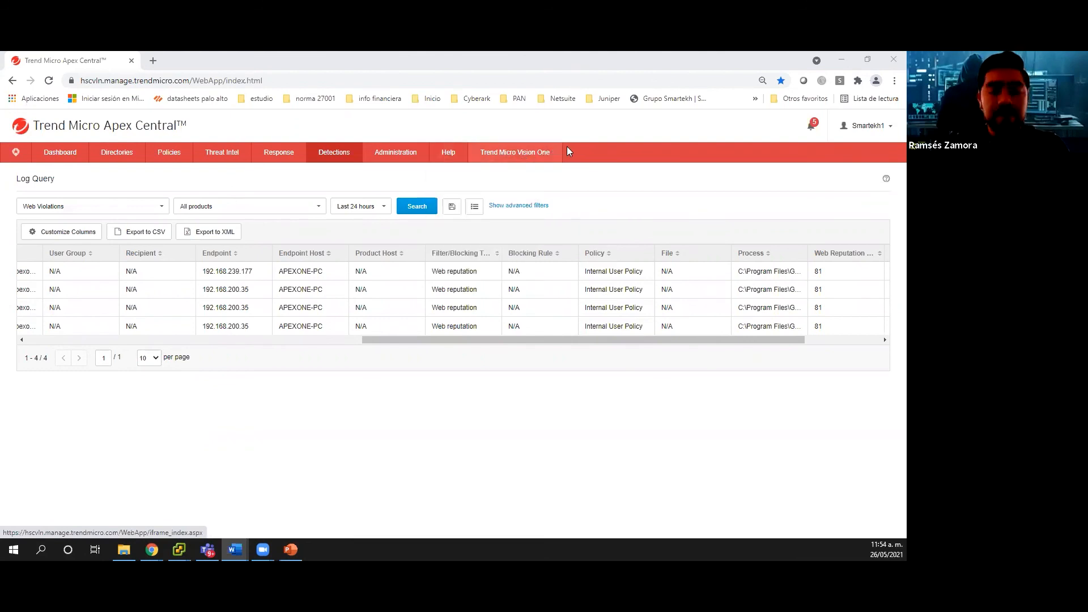
left_click(526, 158)
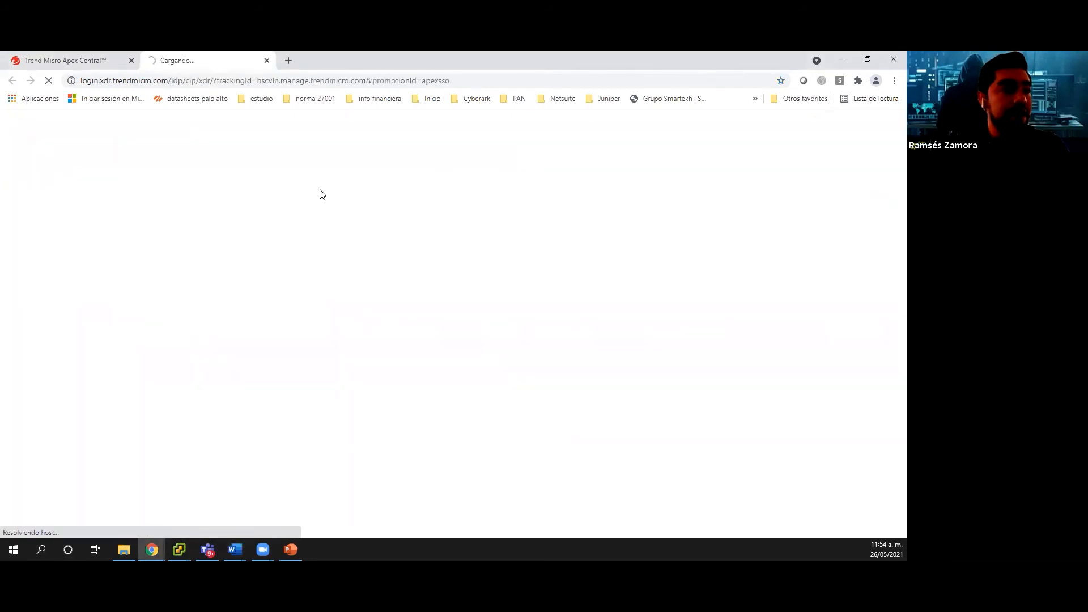
left_click(110, 61)
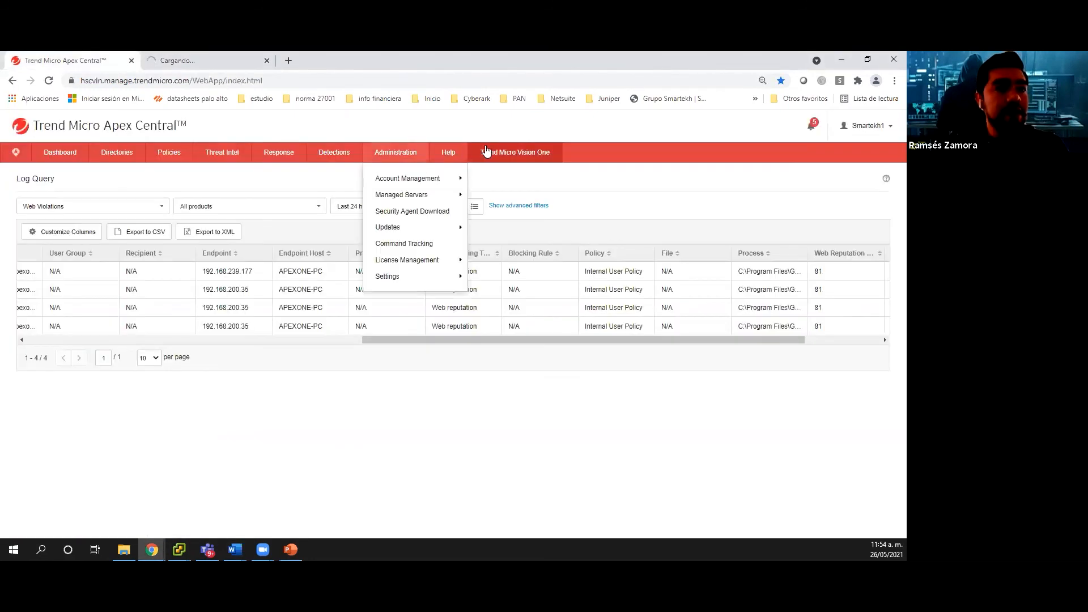
Switch to the Trend Micro Vision One browser tab and open the XDR Workbench alert view.
left_click(251, 54)
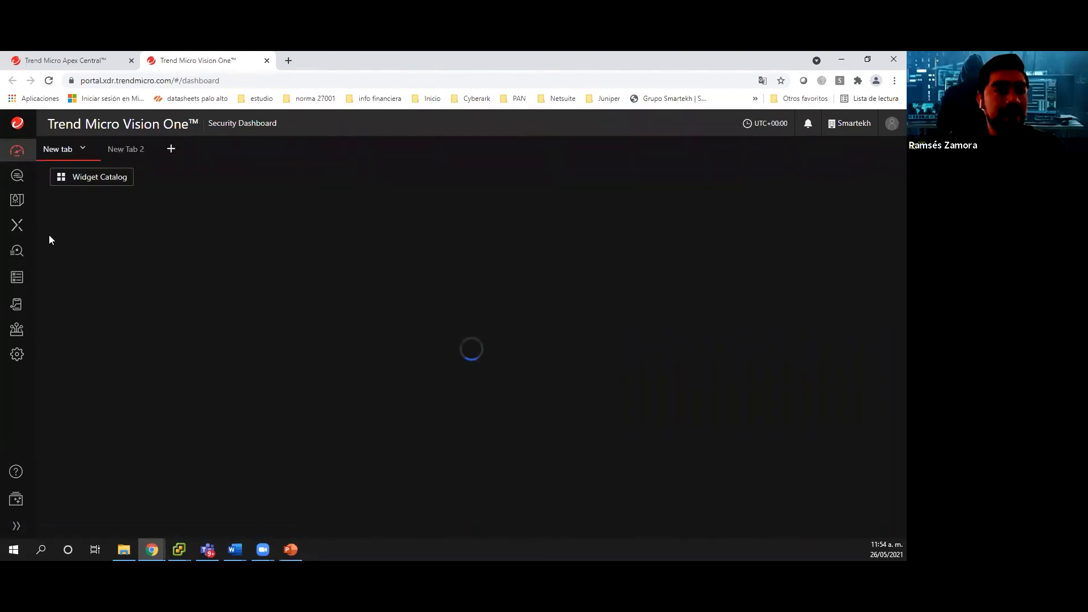
left_click(25, 228)
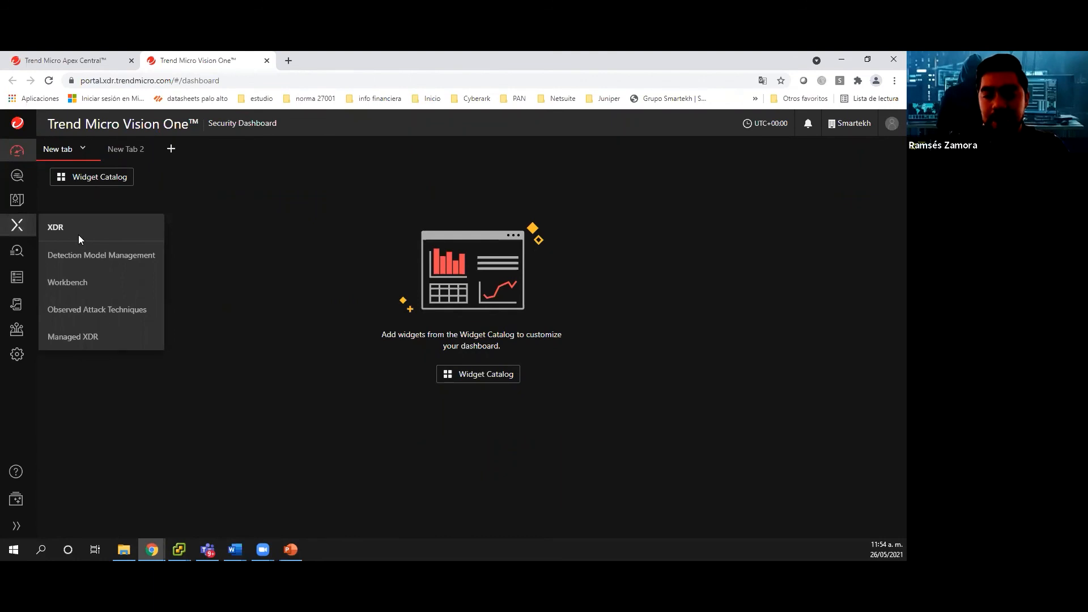
left_click(82, 284)
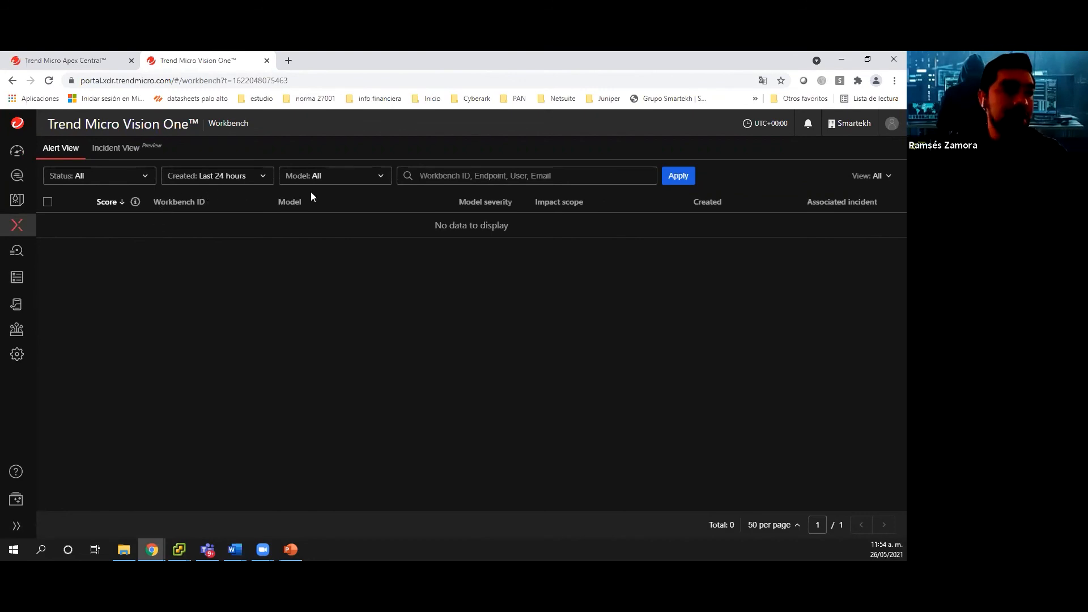
Filter the Workbench alerts to show all models, all creation dates and all statuses.
left_click(357, 183)
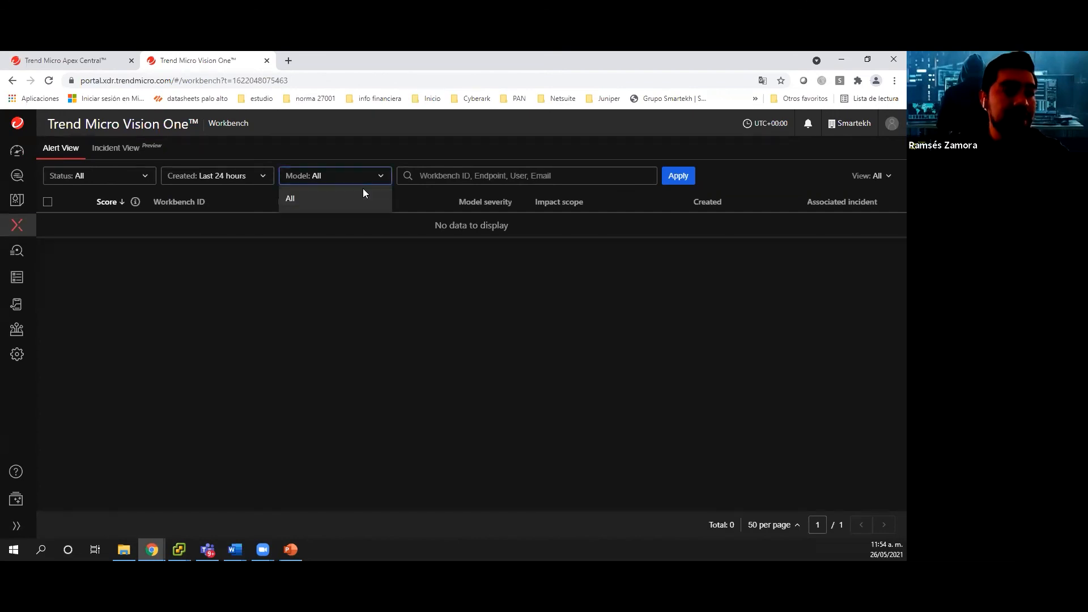
left_click(362, 200)
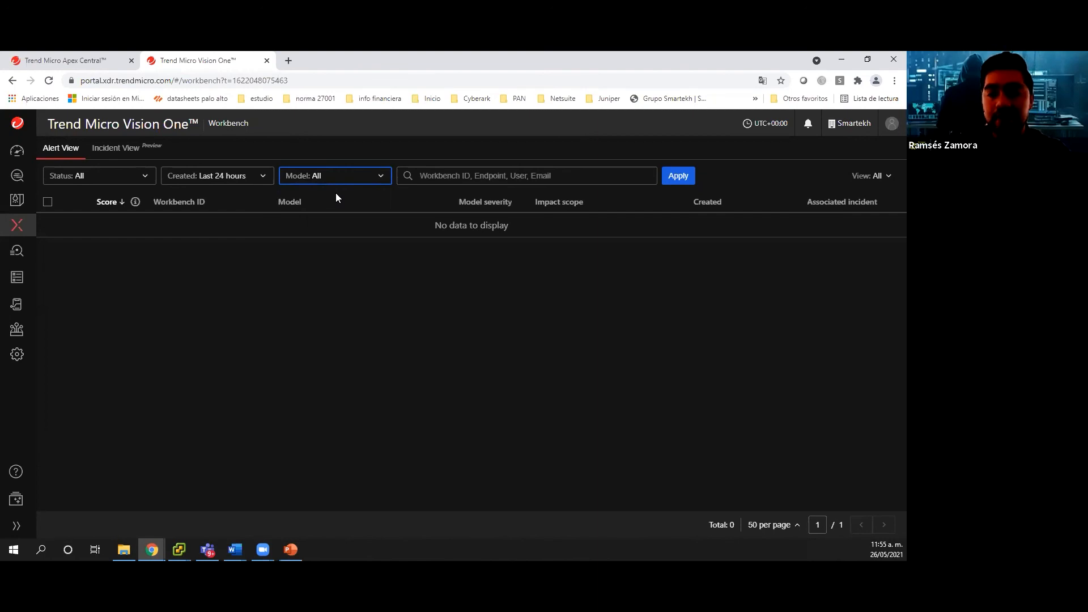
left_click(373, 180)
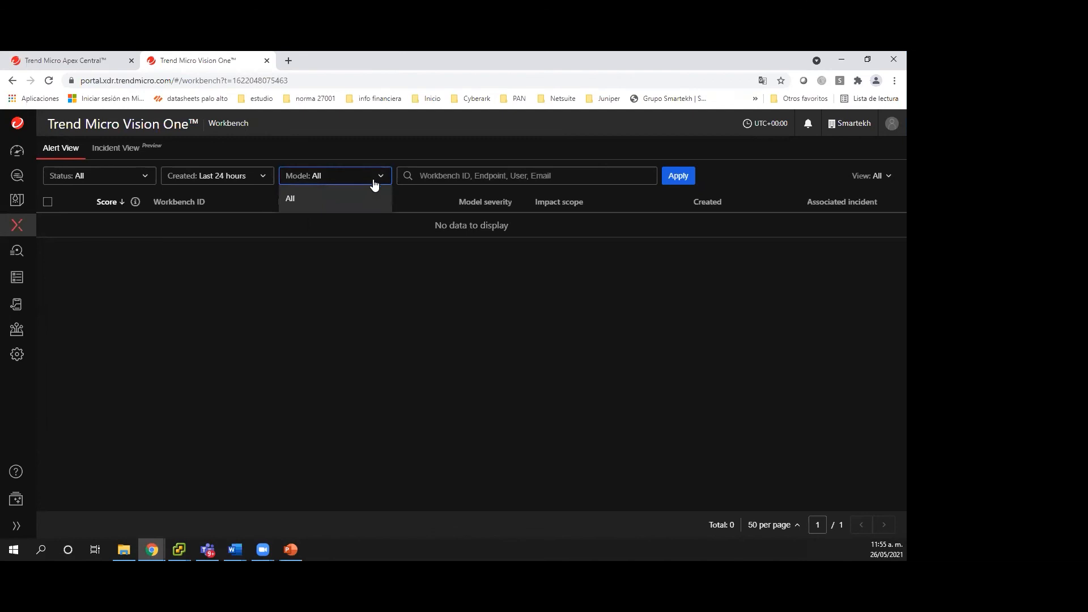
left_click(243, 178)
left_click(236, 213)
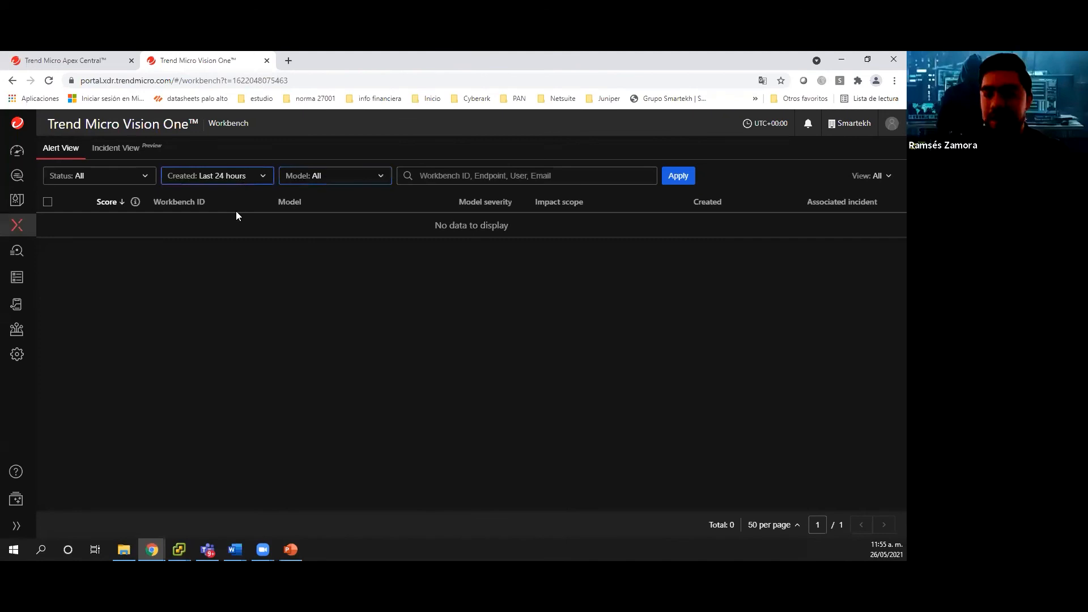
left_click(227, 179)
left_click(189, 199)
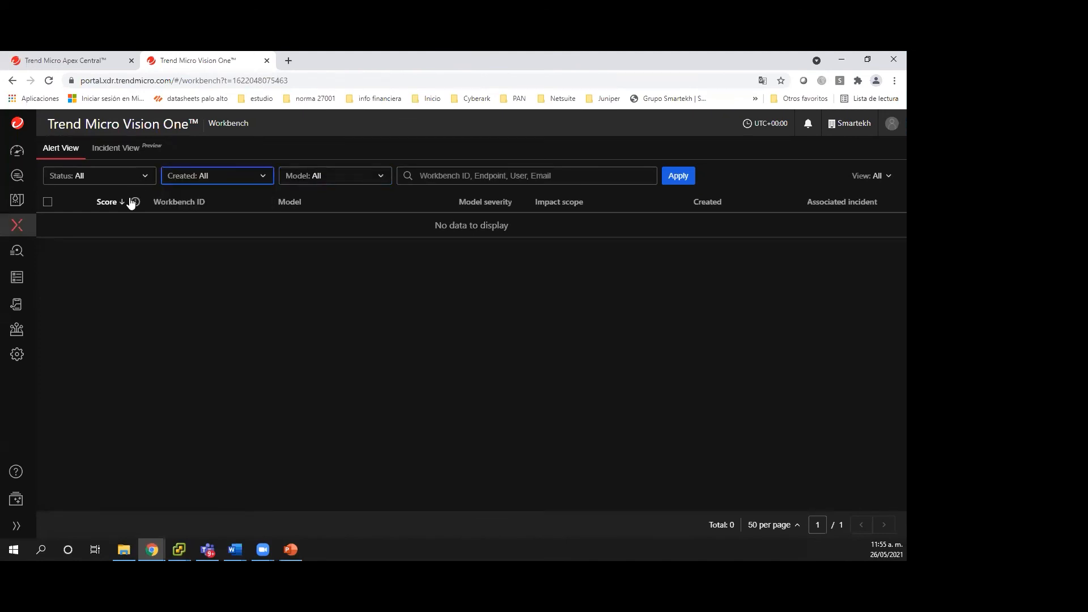
left_click(130, 178)
left_click(131, 202)
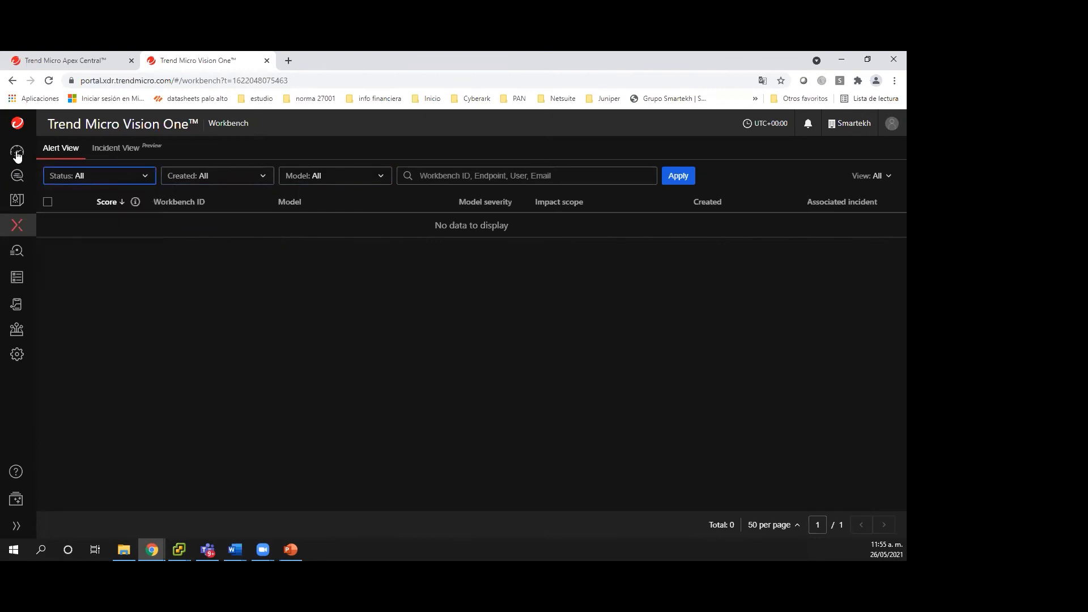
Visit the Security Dashboard and open XDR Detection Model Management to view the list of detection models.
mouse_move(17, 152)
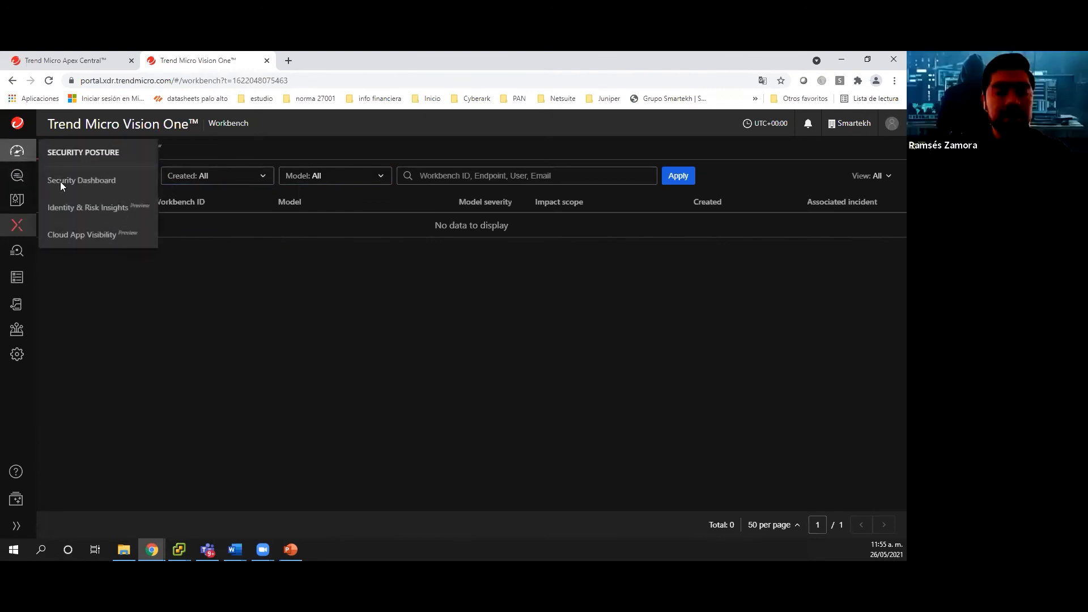
left_click(60, 182)
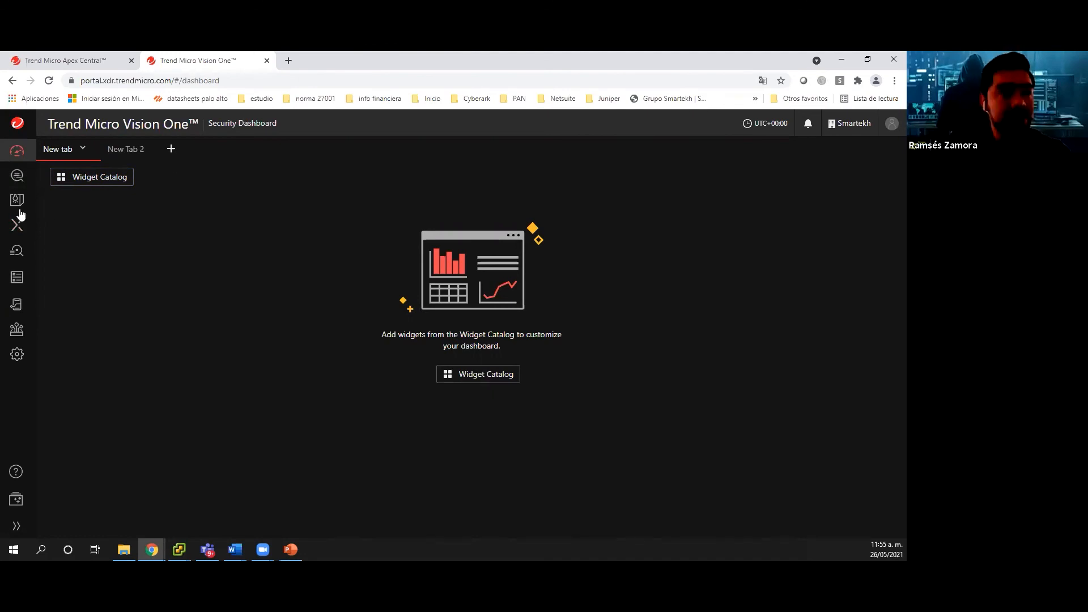
mouse_move(16, 226)
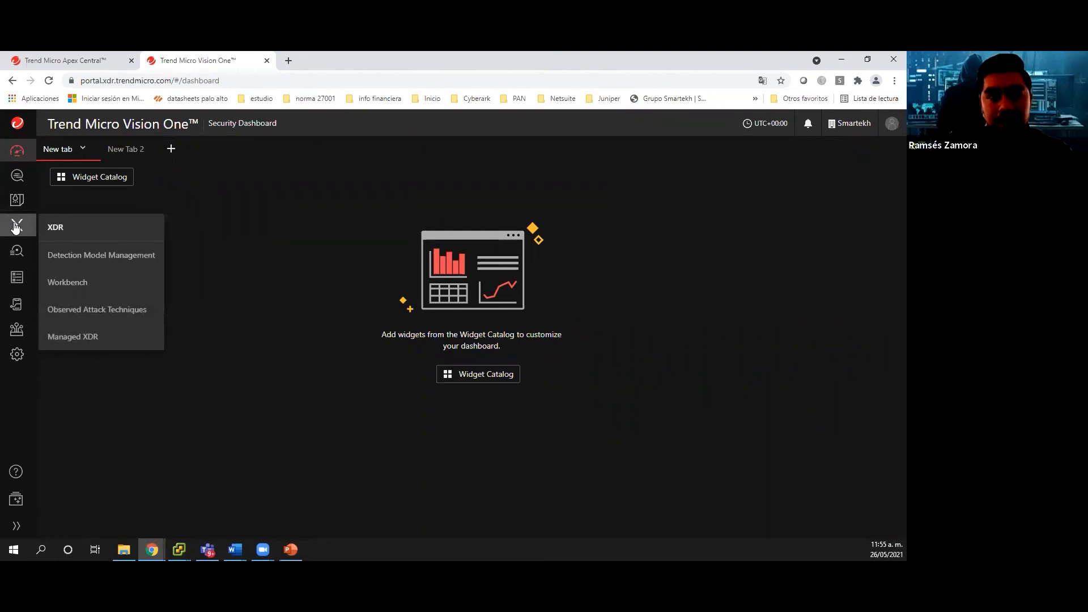
left_click(54, 256)
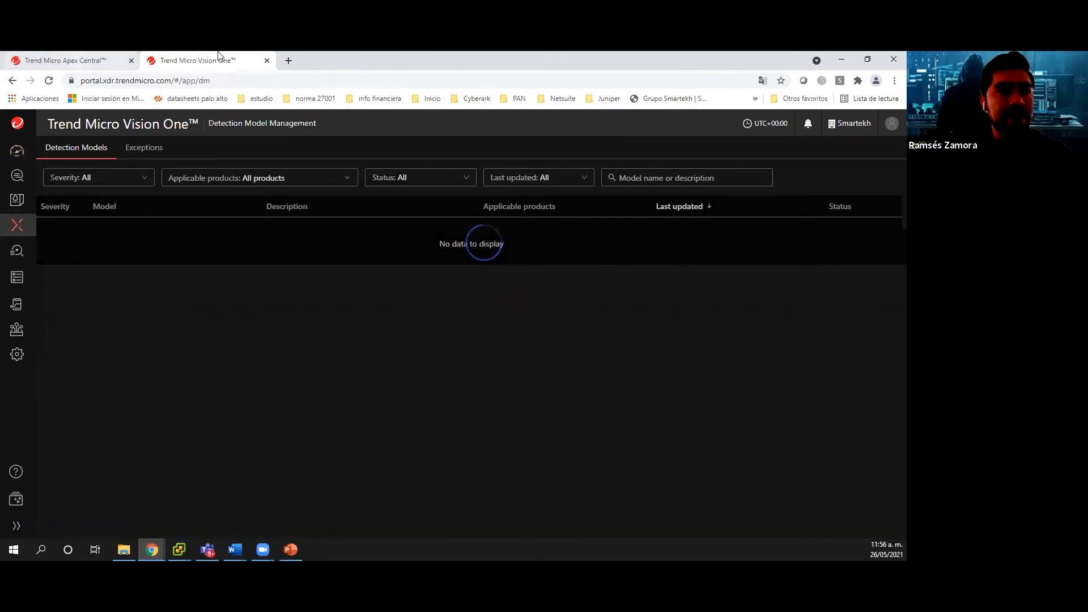
key("ctrl+Tab")
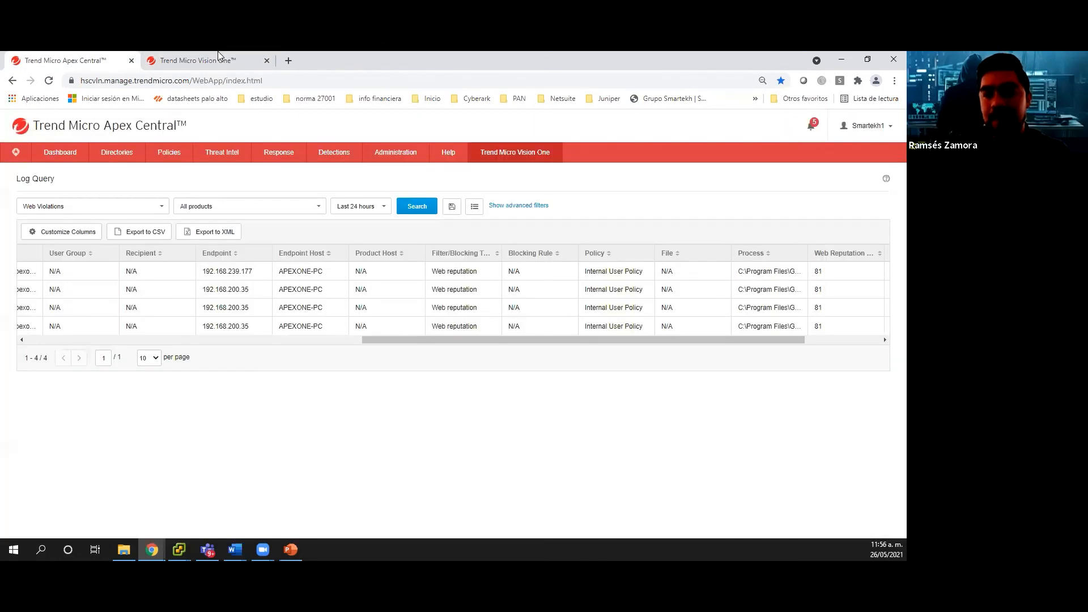
left_click(217, 51)
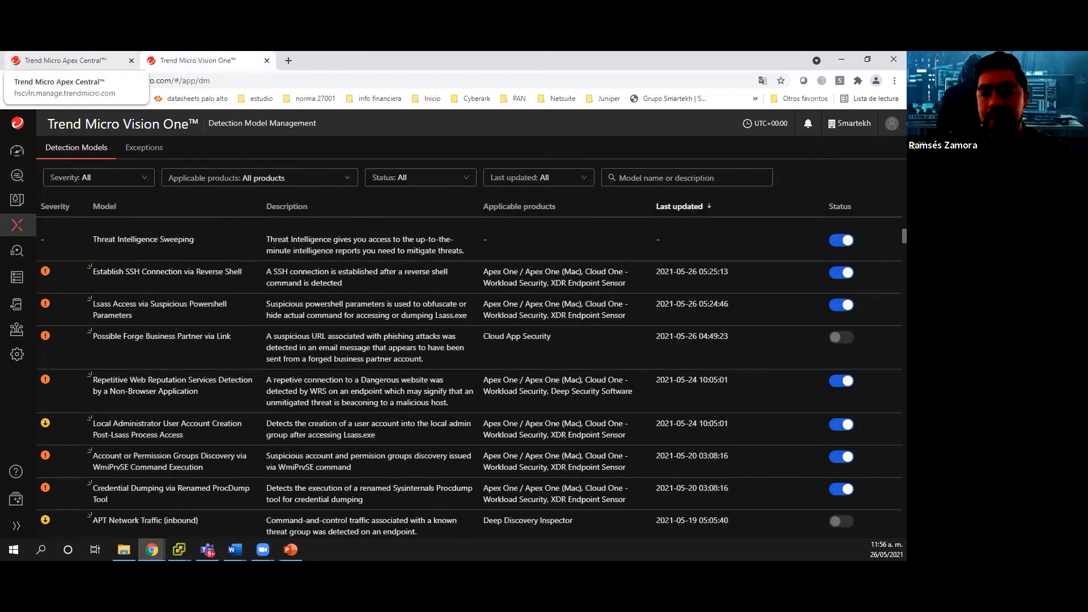
Switch to the PowerPoint workshop deck, present from the "¡Cuéntanos que te pareció la charla!" slide and advance to "Reserva la fecha y participa".
key("alt+Tab")
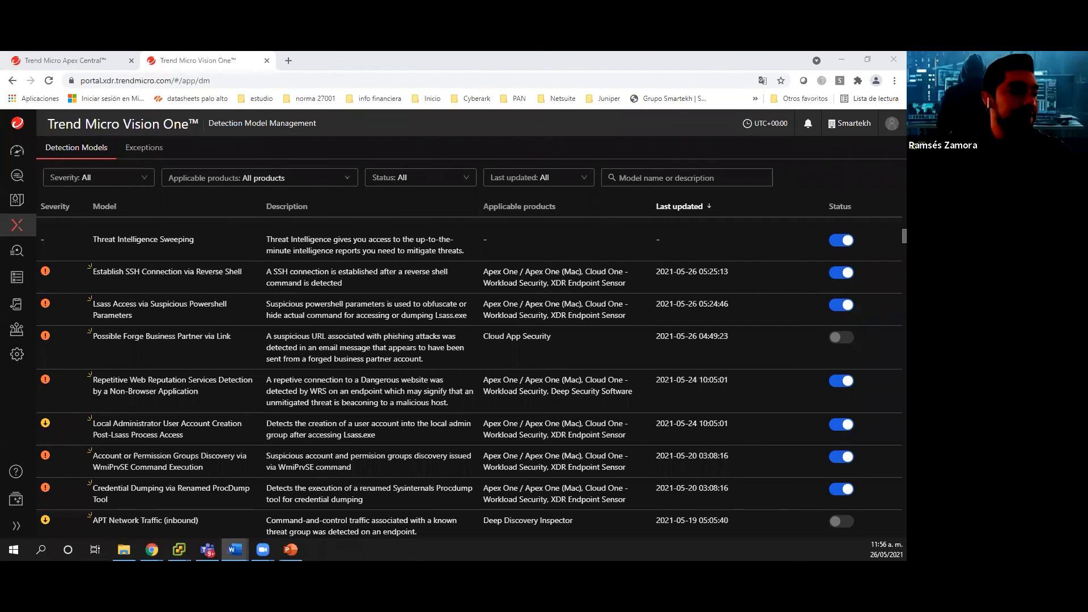
left_click(290, 550)
left_click(68, 495)
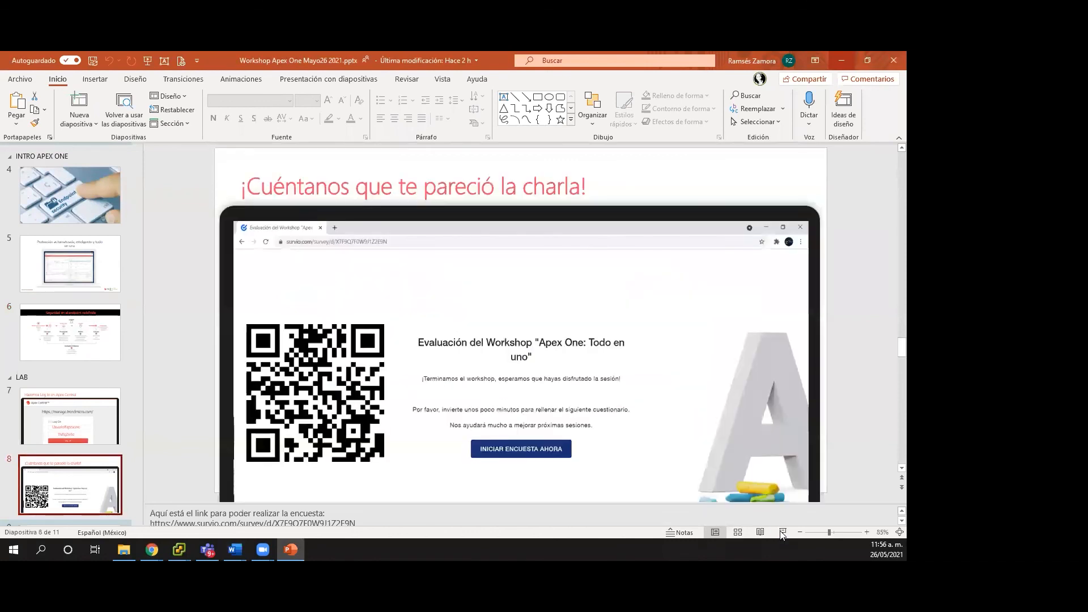
left_click(782, 532)
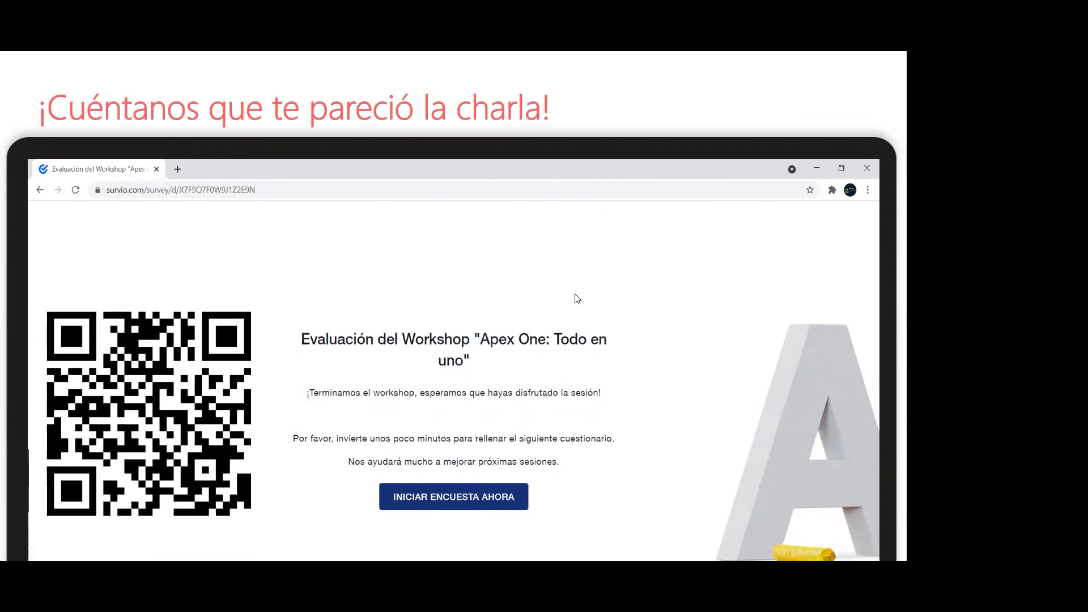
left_click(614, 316)
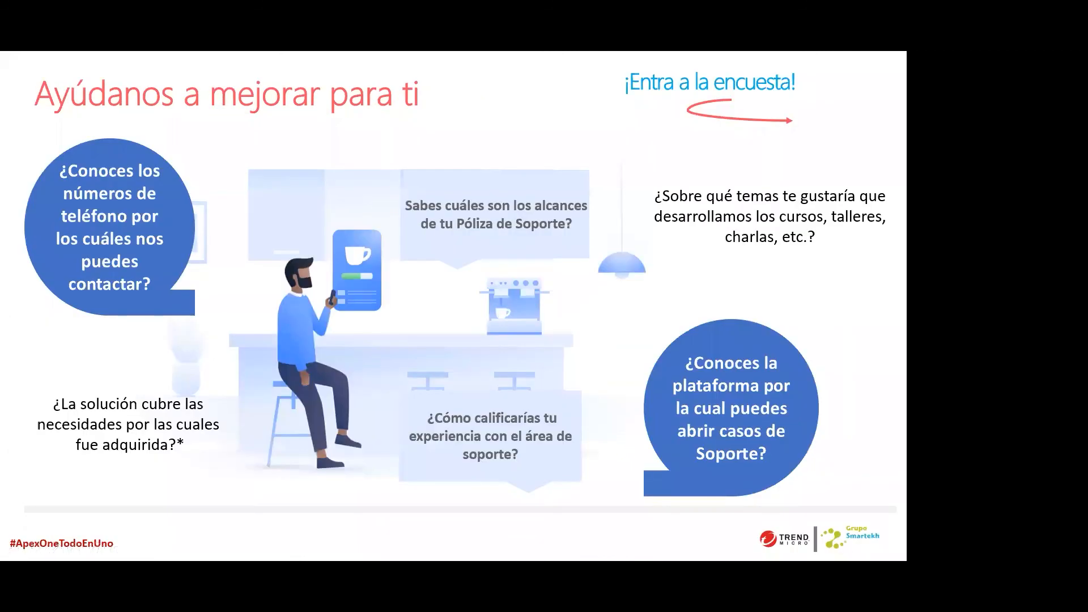
key("Right")
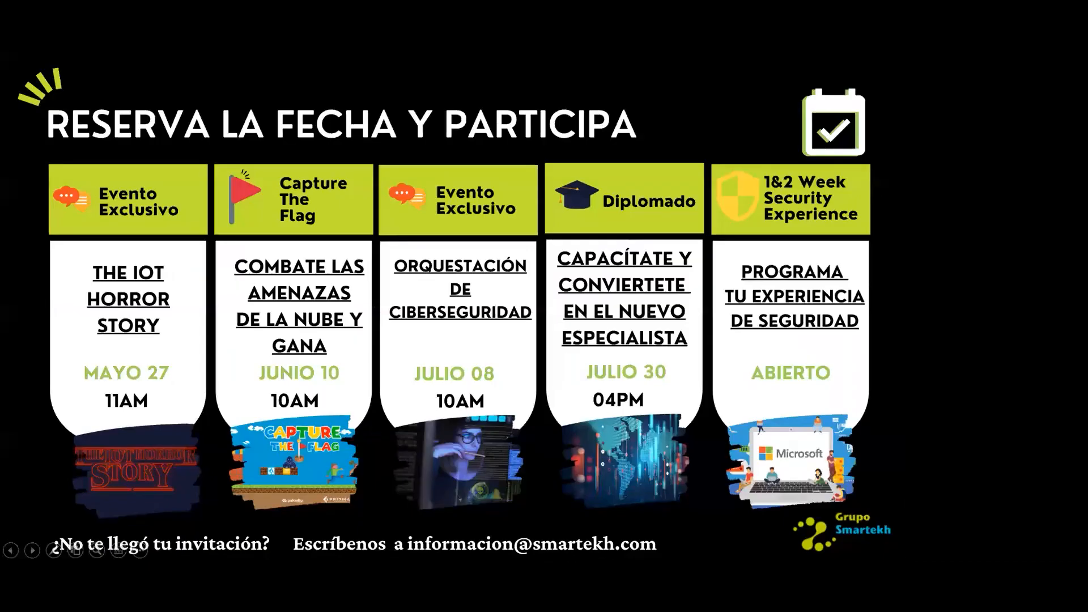